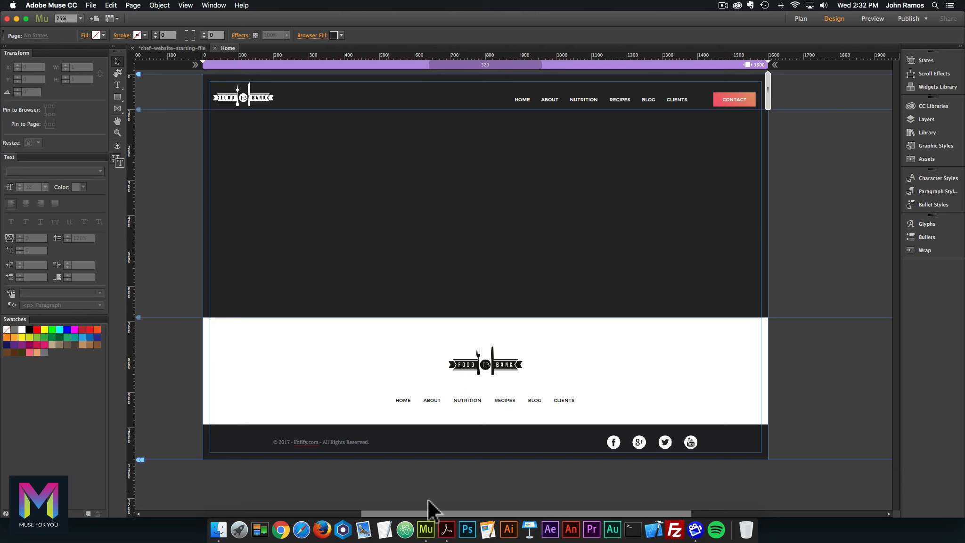
- Switch to Acrobat, review the section 1 reference design in chef-website-section-1-muse-for-you.pdf, and return to the Muse page
left_click(448, 469)
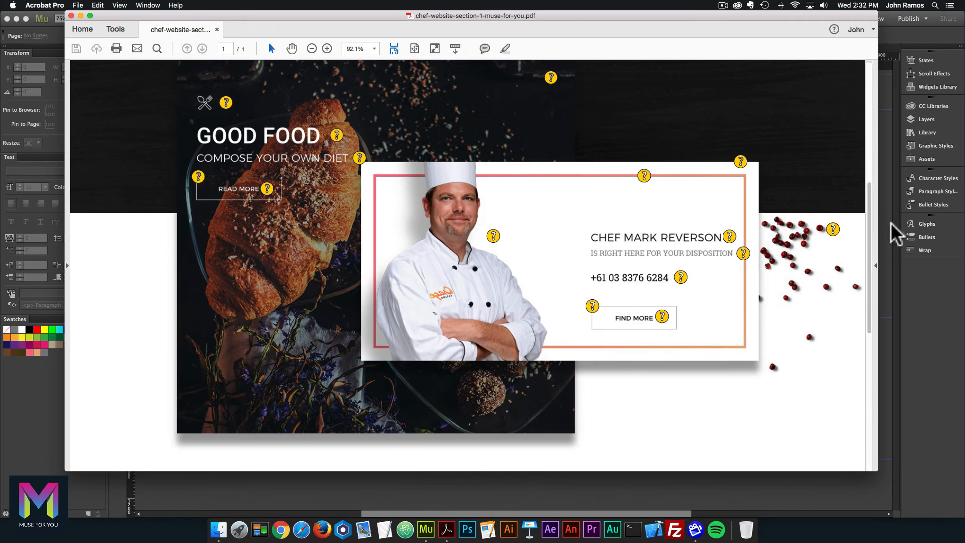
left_click_drag(870, 223, 862, 94)
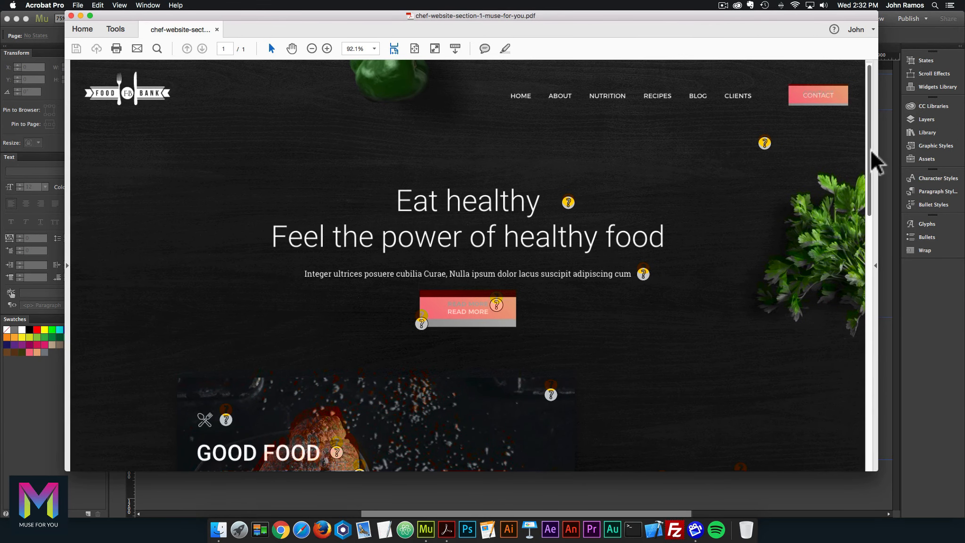
scroll(871, 160, "down", 1)
scroll(872, 161, "up", 1)
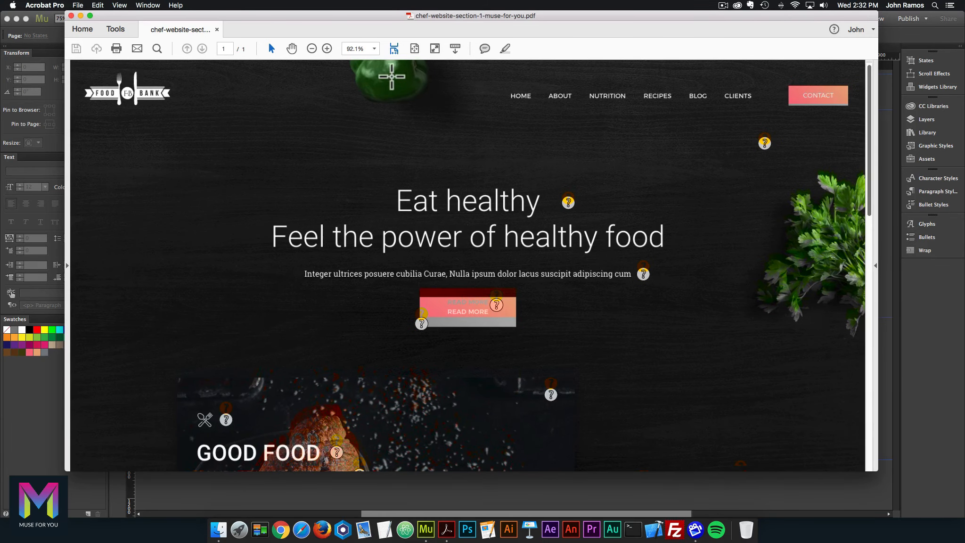
left_click_drag(870, 141, 868, 162)
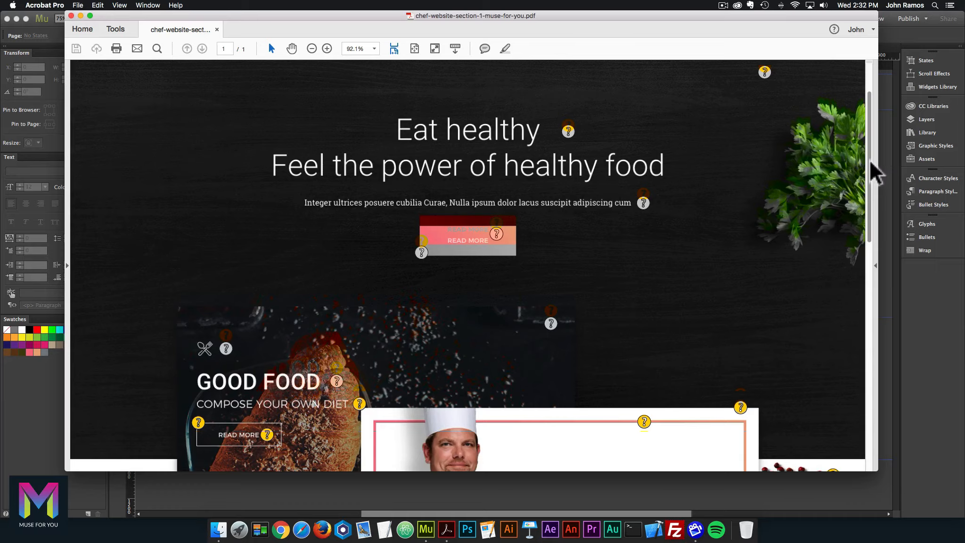
left_click_drag(871, 163, 870, 122)
left_click(924, 318)
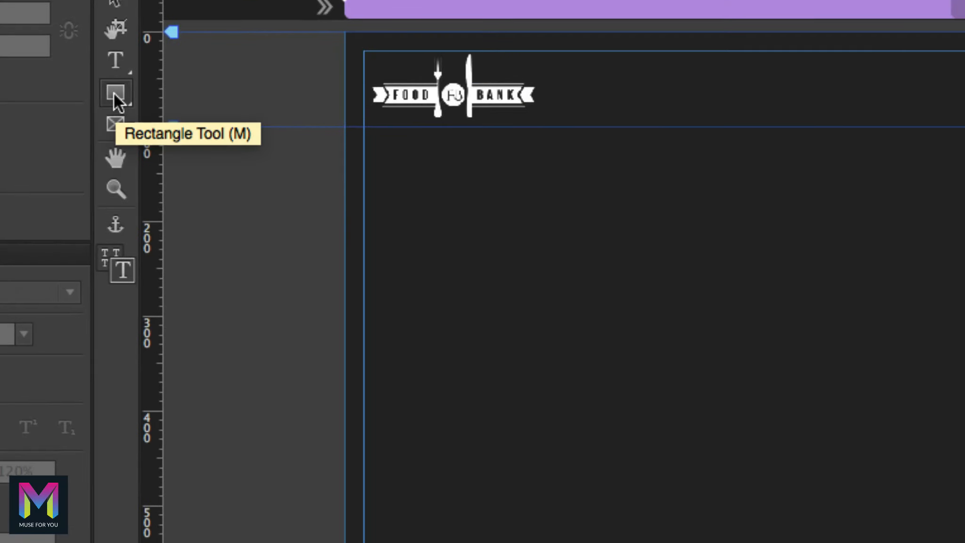
- Draw a full-browser-width rectangle from the page's top edge behind the header, about 1600 by 611 px, and check its resize setting
left_click(114, 94)
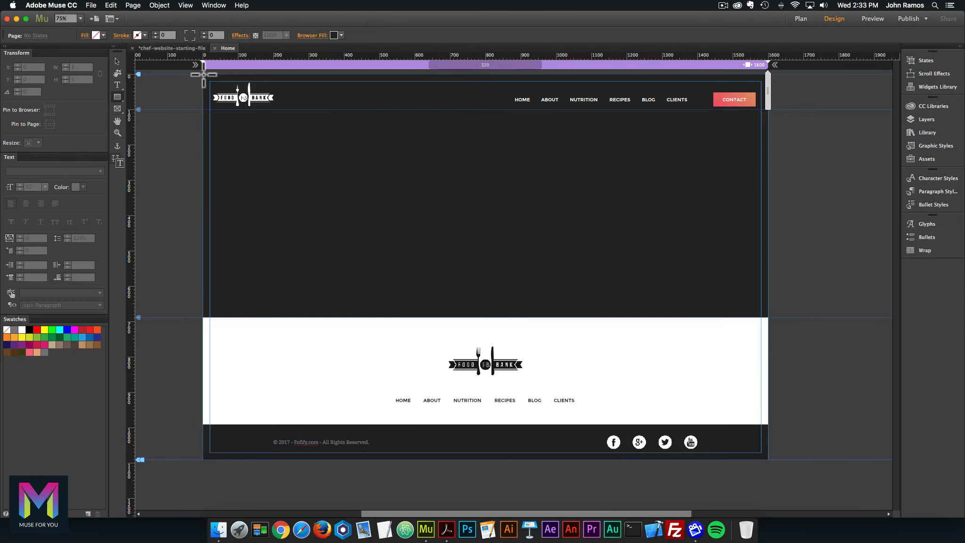
left_click_drag(203, 74, 768, 290)
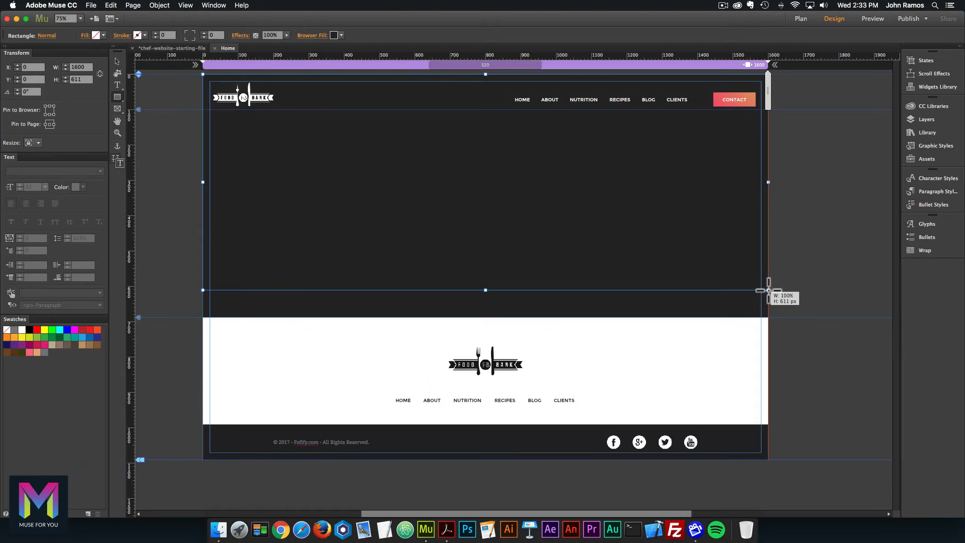
left_click_drag(768, 290, 769, 290)
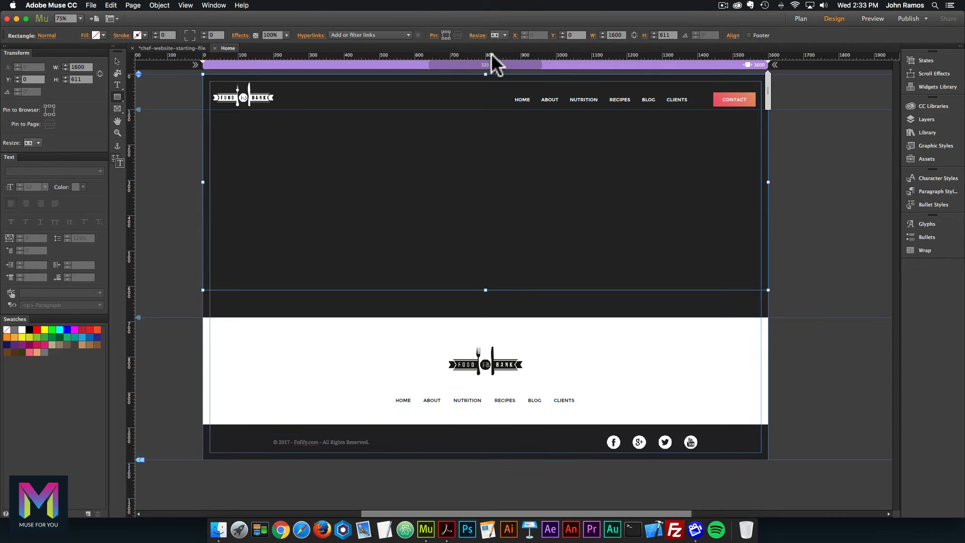
left_click(504, 35)
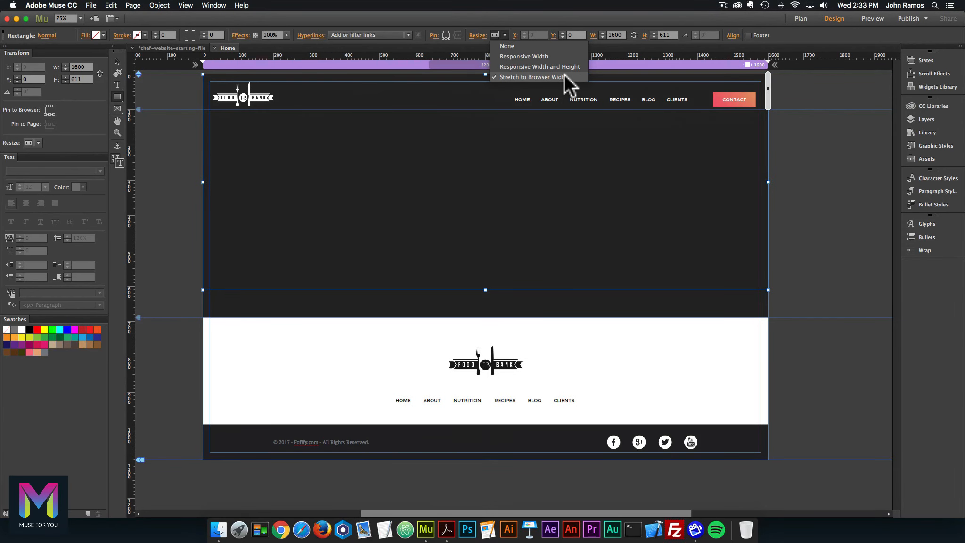
left_click(116, 61)
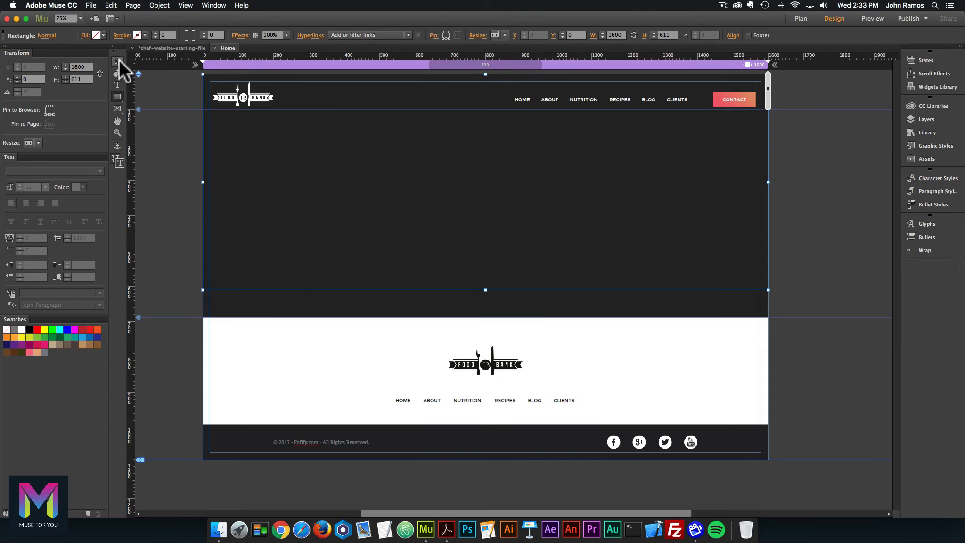
- Set the full-width rectangle's height to 946 px
left_click(119, 59)
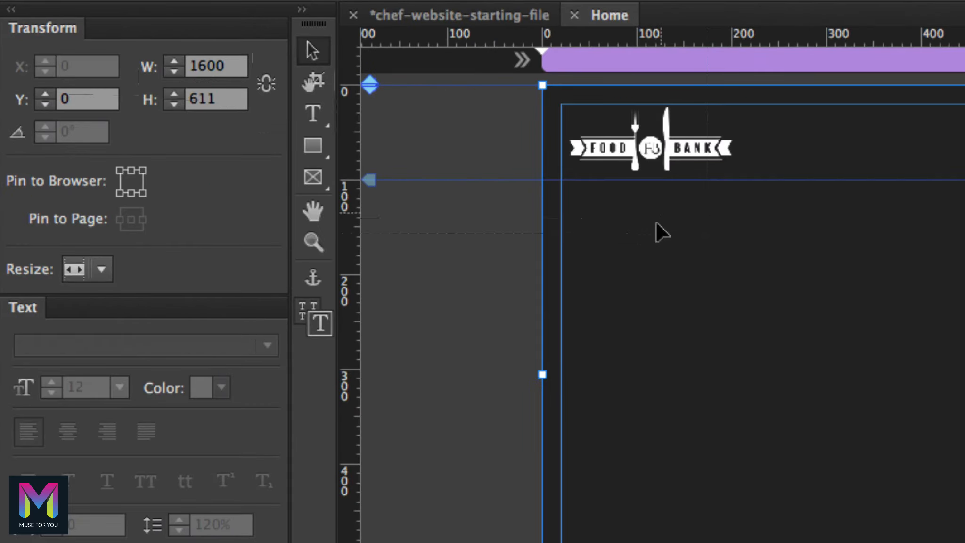
left_click(222, 96)
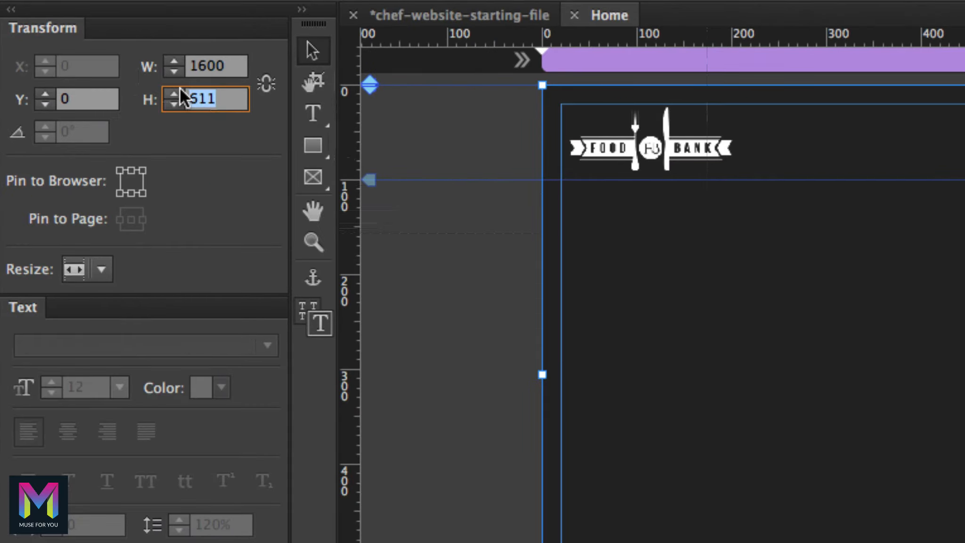
type("946")
key("Return")
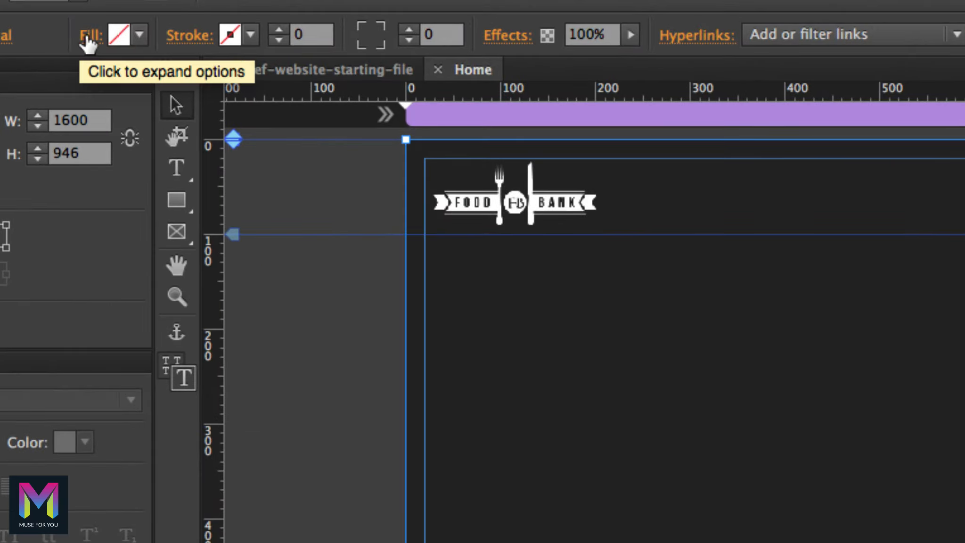
- Add header-image-min.jpg from the day-4-section-1 assets folder as the rectangle's fill image
left_click(85, 37)
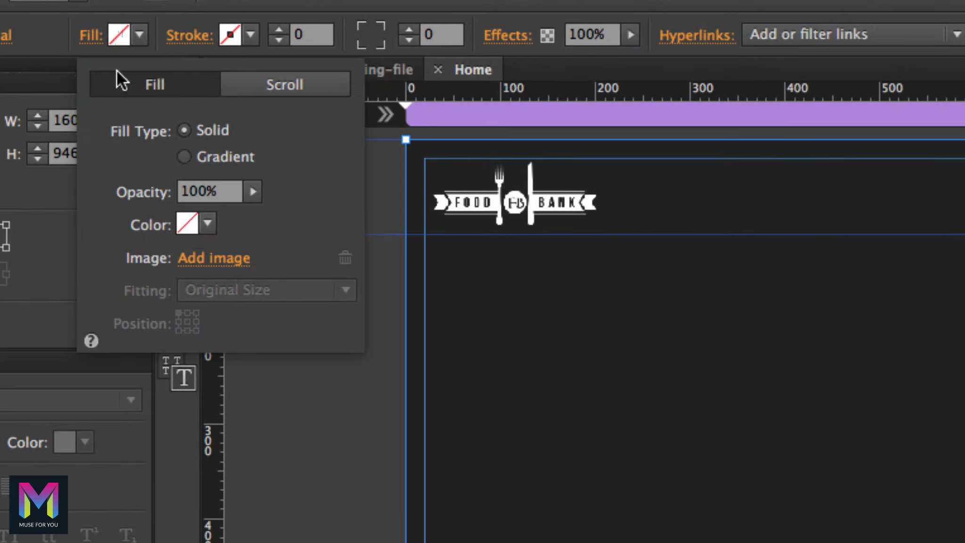
left_click(218, 259)
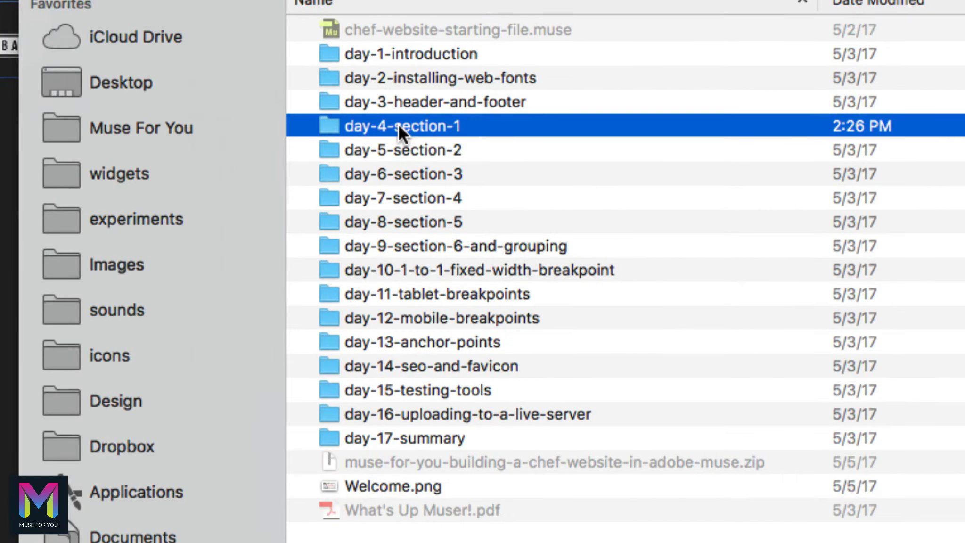
double_click(400, 127)
left_click(360, 28)
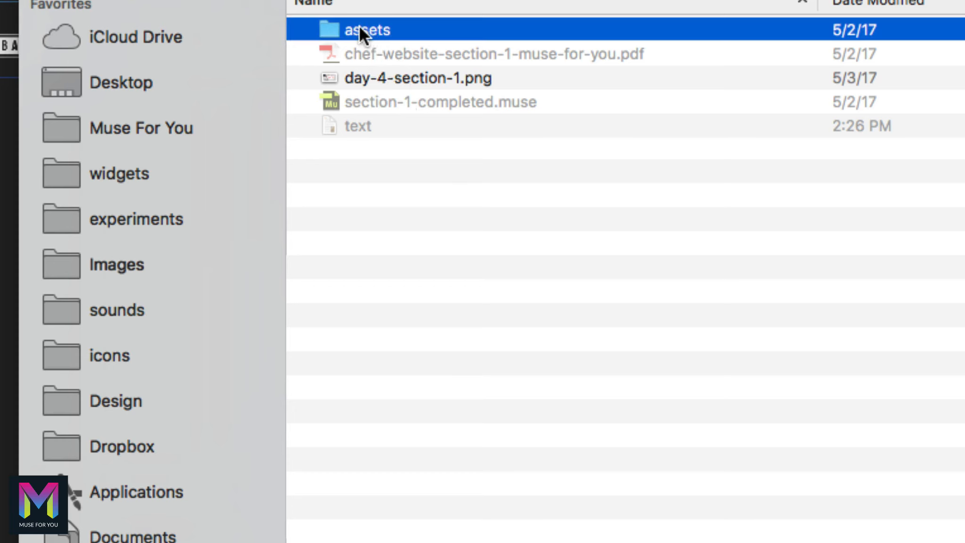
double_click(365, 30)
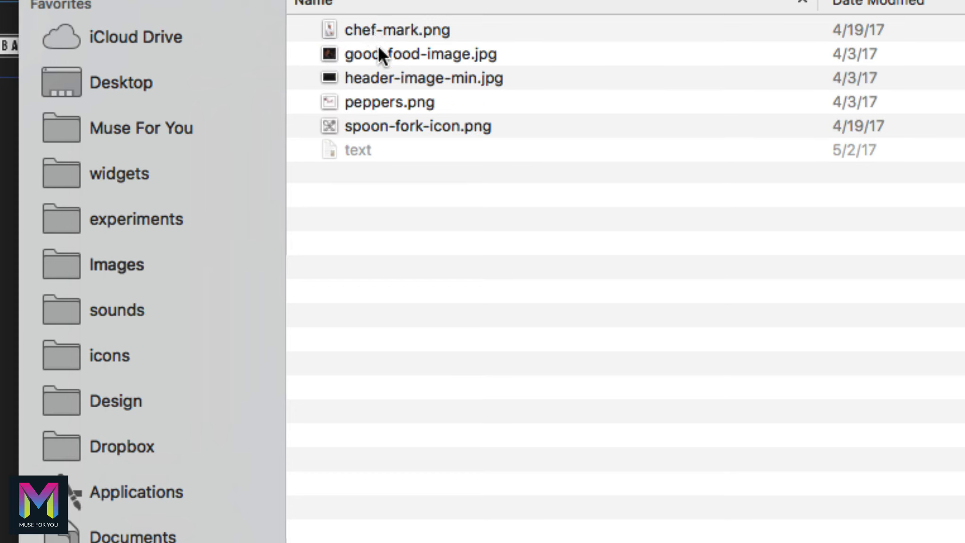
left_click(380, 80)
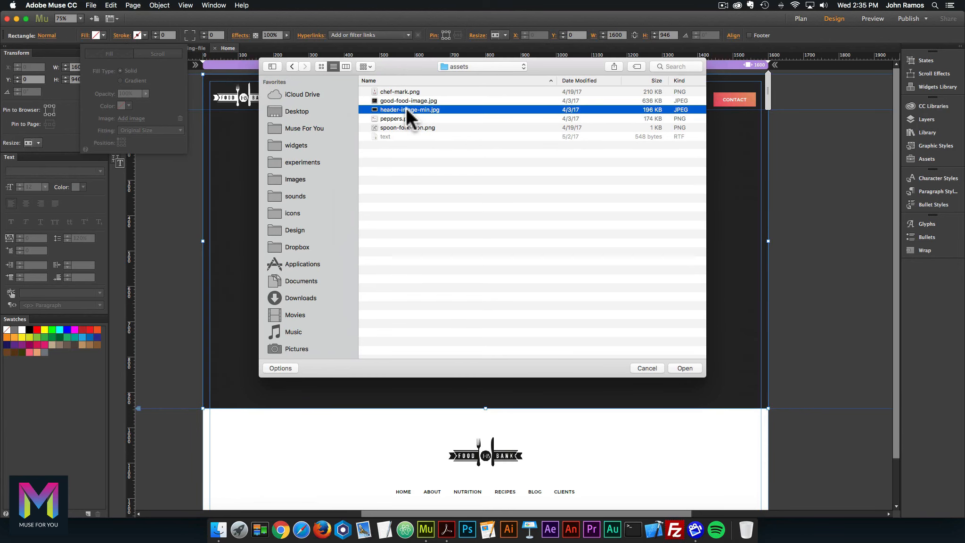
double_click(445, 108)
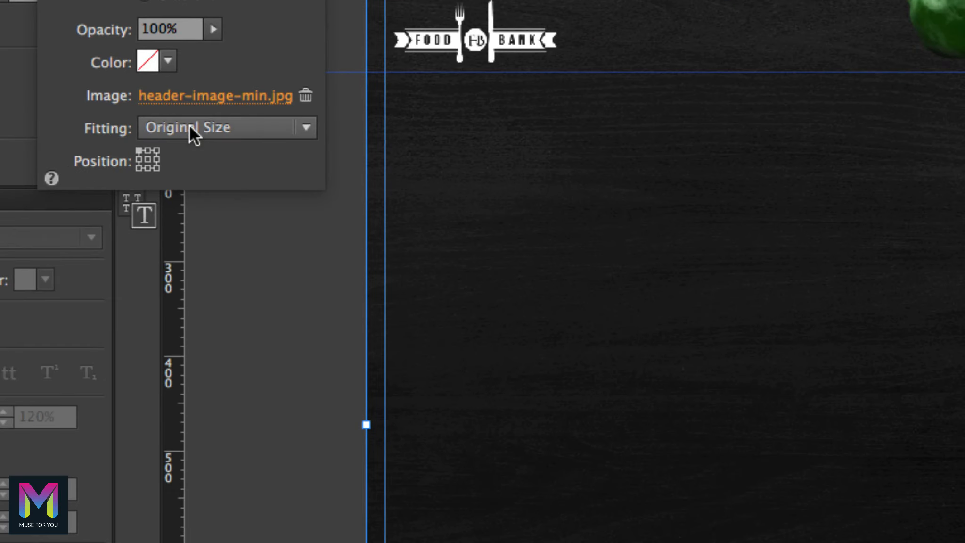
- Change the fill image's fitting so it scales to fill the rectangle, and deselect the rectangle
left_click(190, 126)
left_click(186, 155)
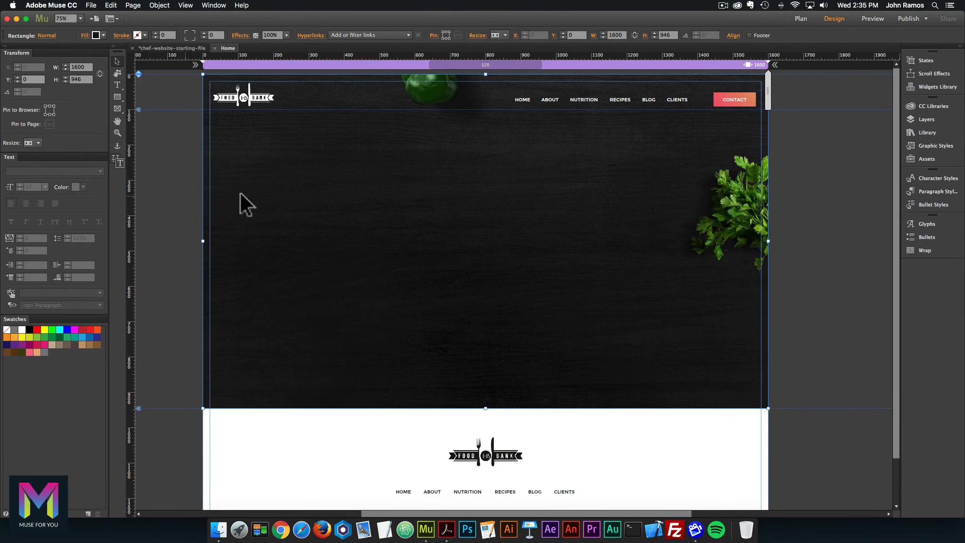
left_click(813, 216)
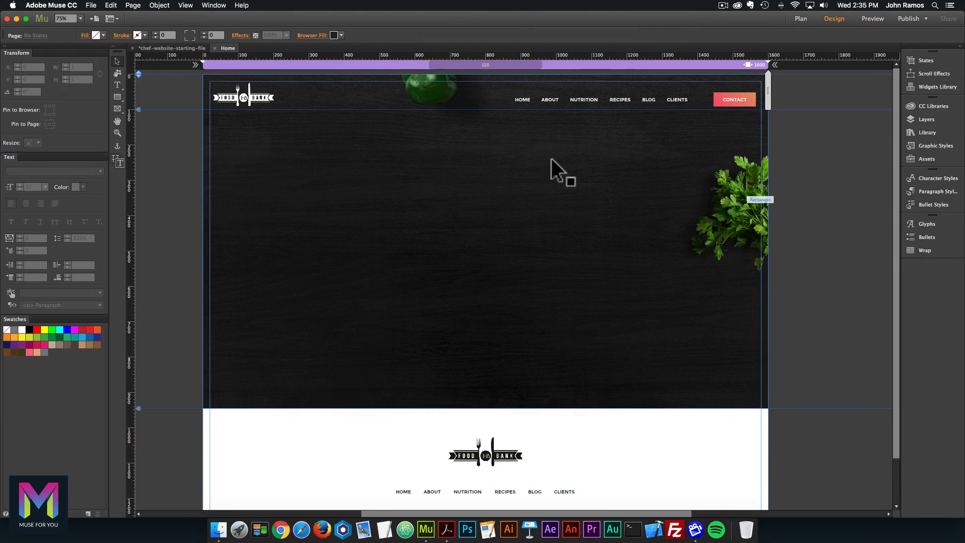
- Preview the page in the browser, check the header image at narrow, wide and full-screen window sizes, and close the preview
left_click(92, 5)
left_click(124, 155)
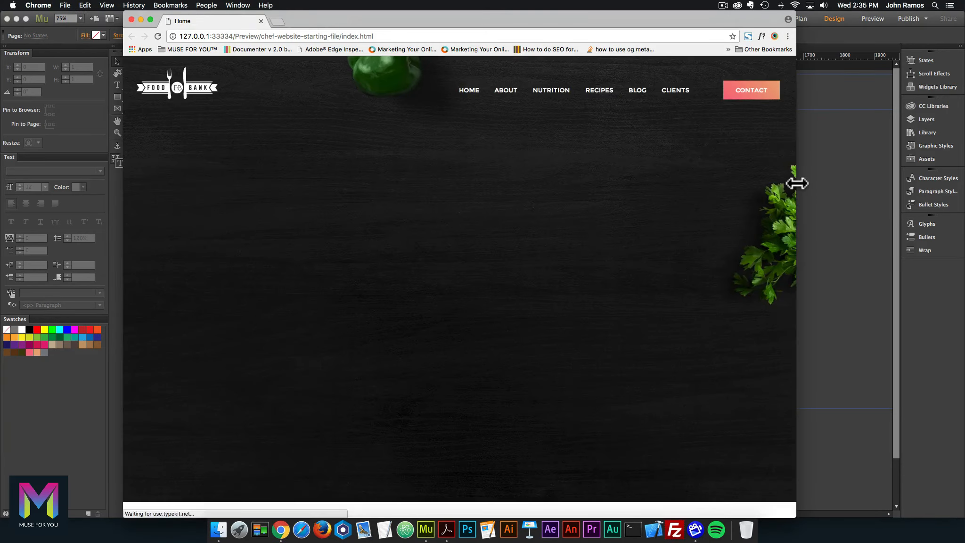
left_click_drag(797, 182, 542, 187)
left_click_drag(640, 190, 897, 159)
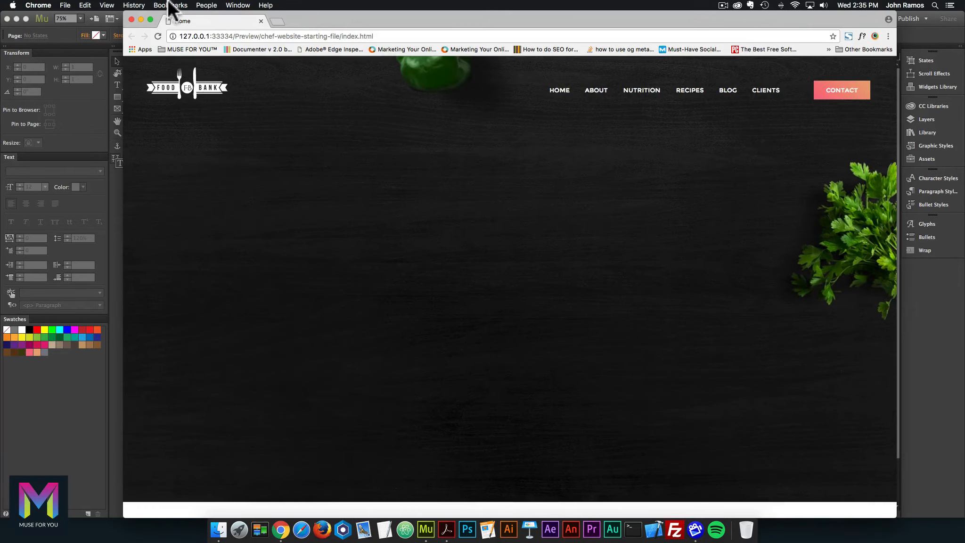
left_click(150, 19)
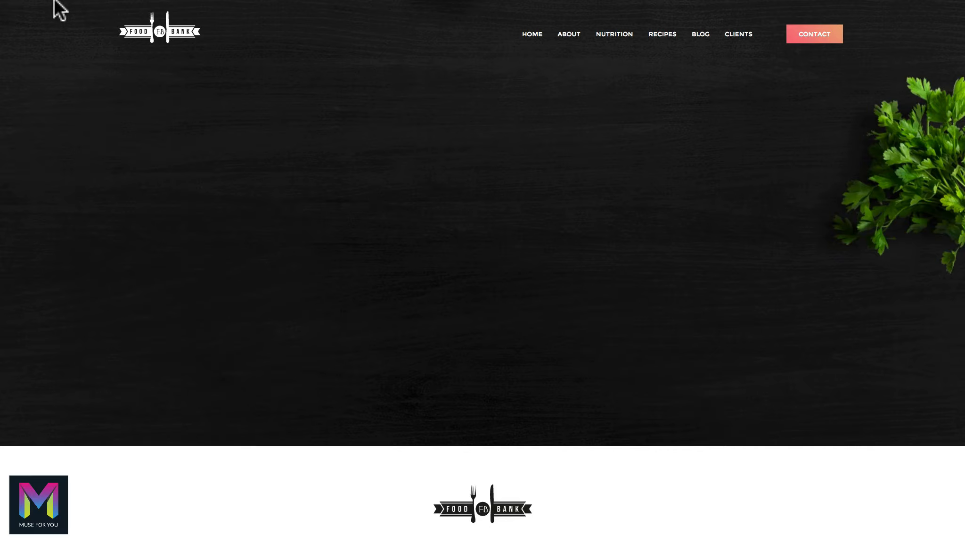
left_click(26, 18)
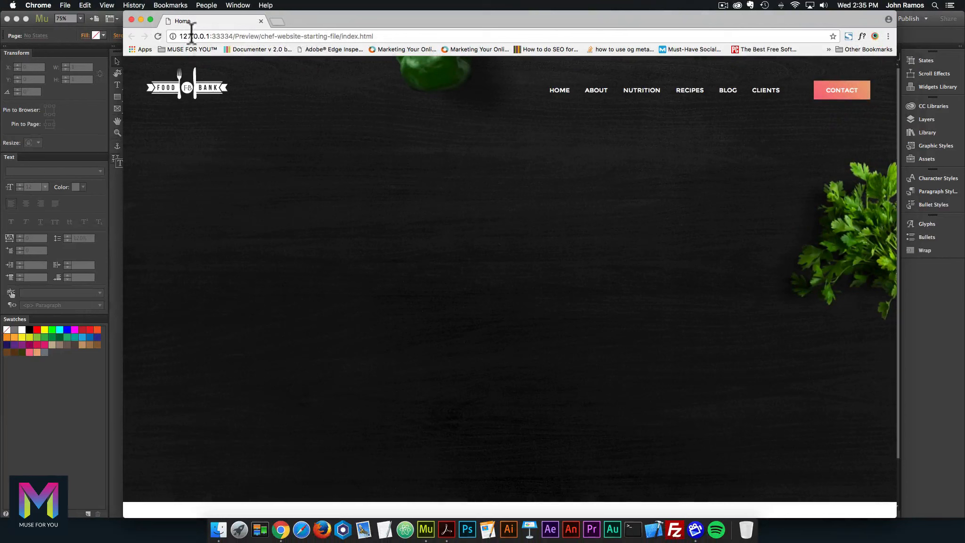
left_click(131, 18)
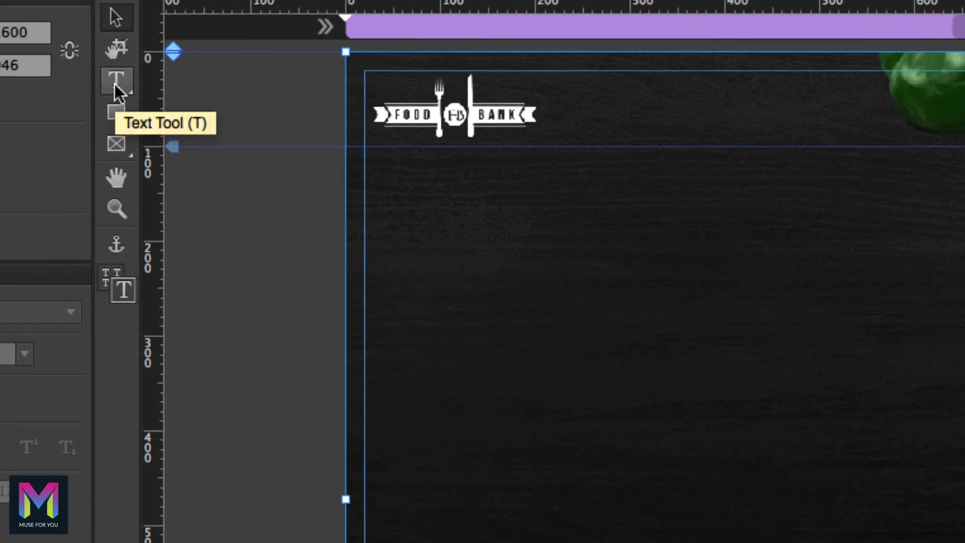
- Draw a text frame about 796 by 172 px over the header image, below the navigation
left_click(117, 86)
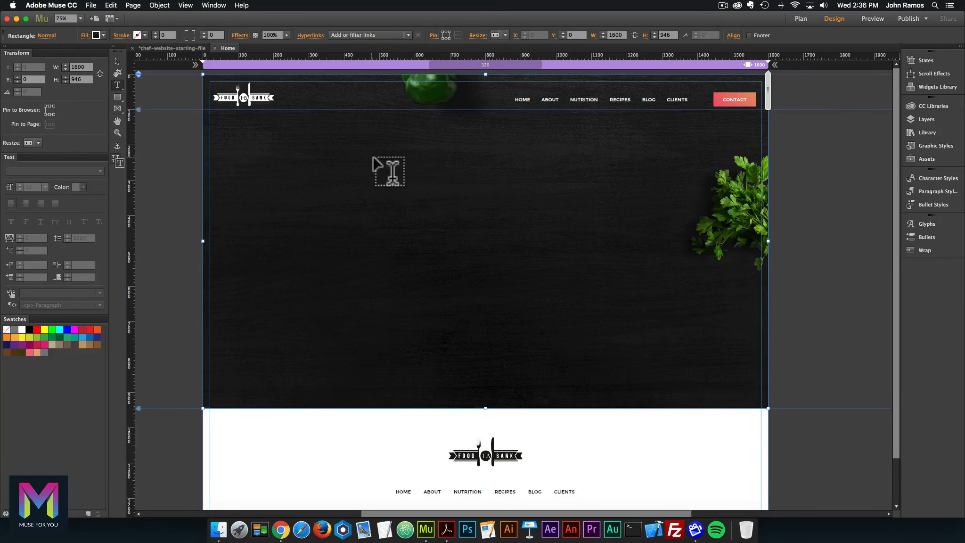
left_click_drag(372, 157, 652, 218)
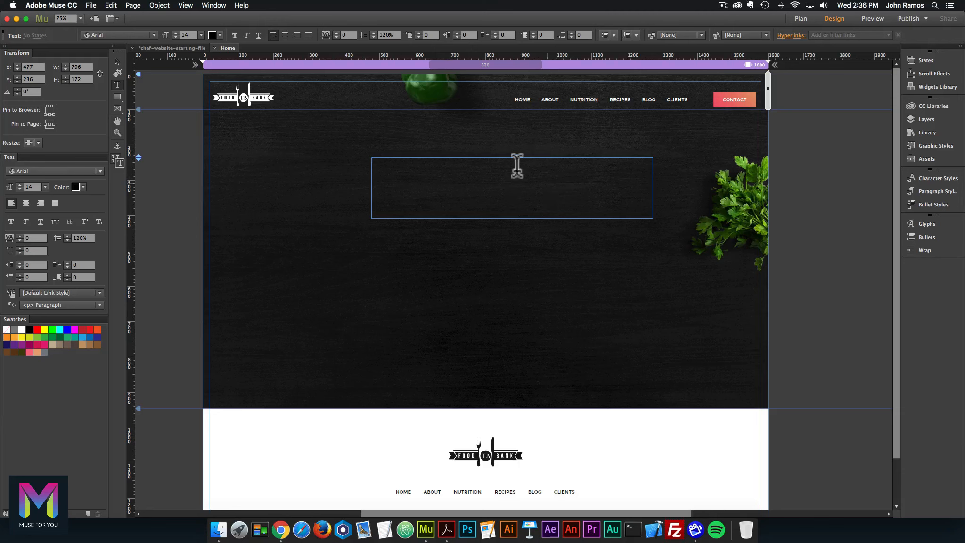
left_click(117, 62)
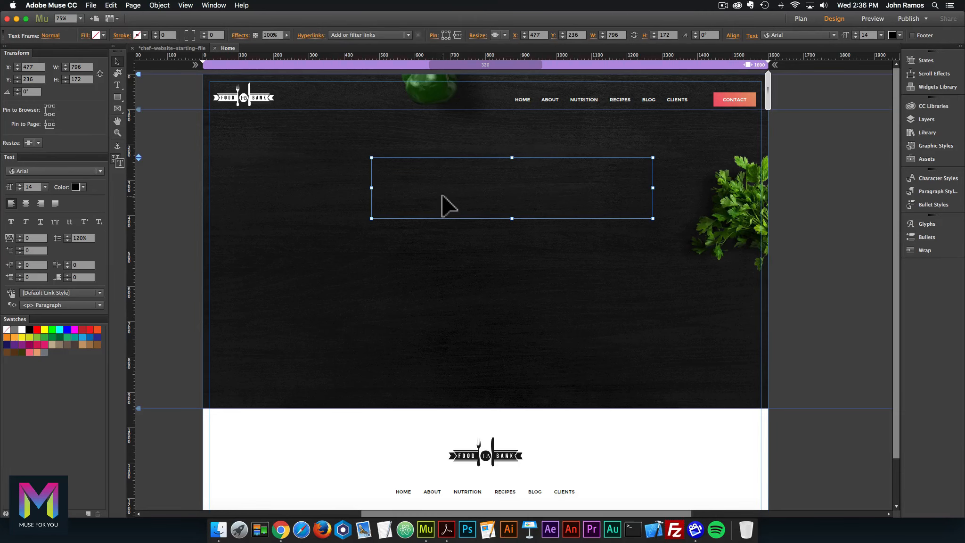
- Set the new text frame's resize option to Stretch to Browser Width and check that setting
right_click(466, 179)
mouse_move(506, 264)
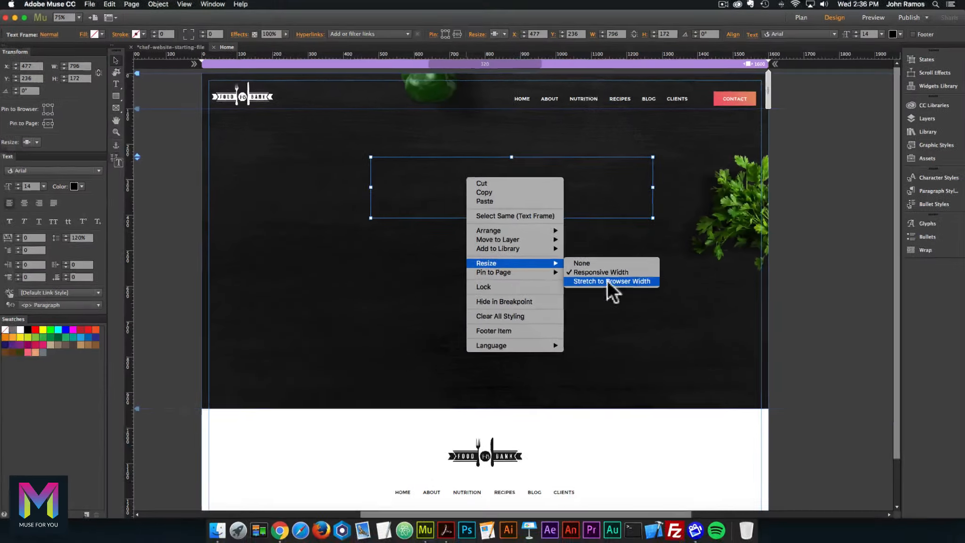
left_click(607, 280)
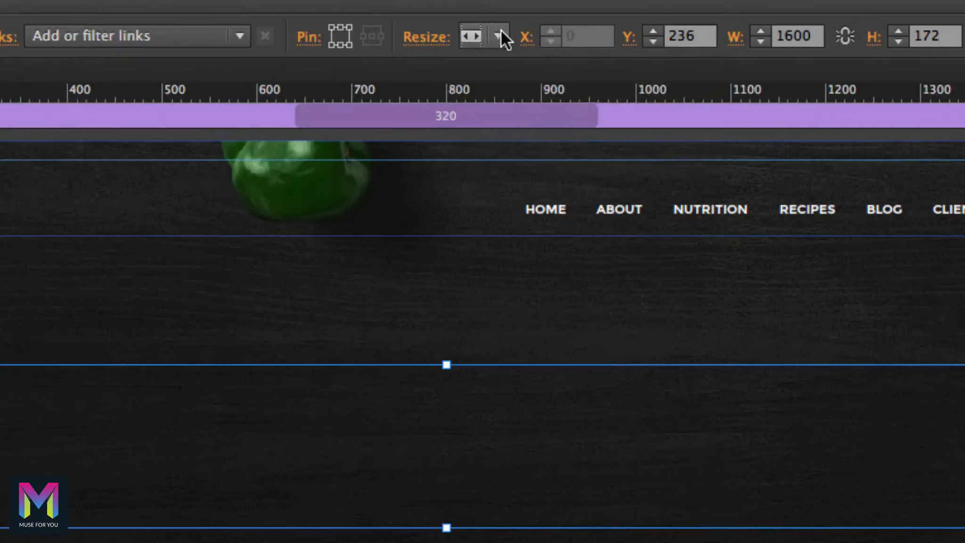
left_click(505, 35)
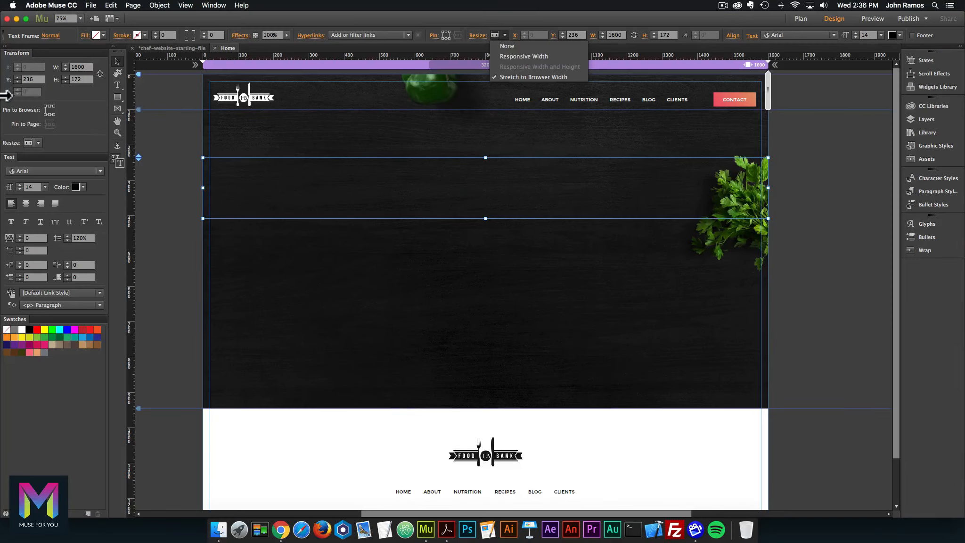
left_click(5, 96)
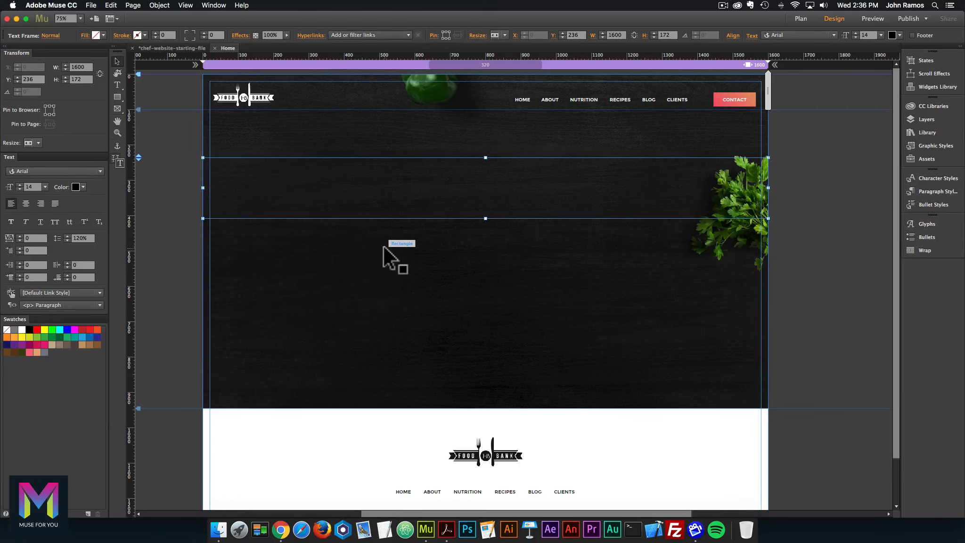
- Enter the two-line heading "Eat healthy / Feel the power of healthy food" from the reference PDF in the stretched text frame and centre it
double_click(356, 188)
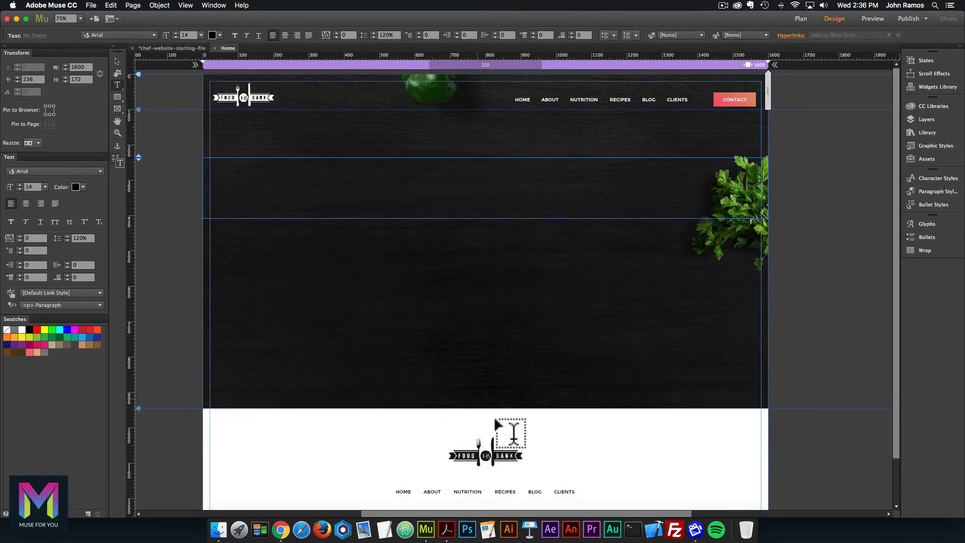
left_click(447, 519)
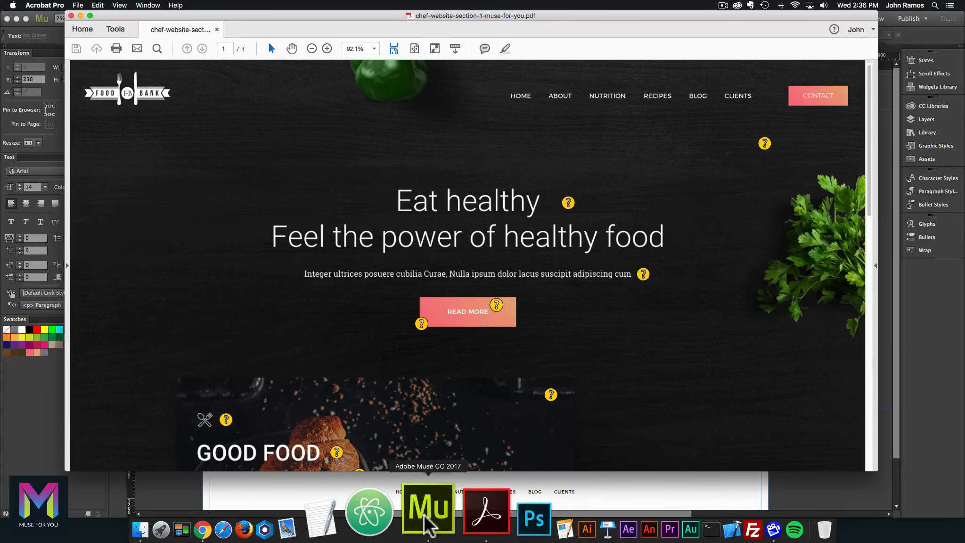
left_click(426, 509)
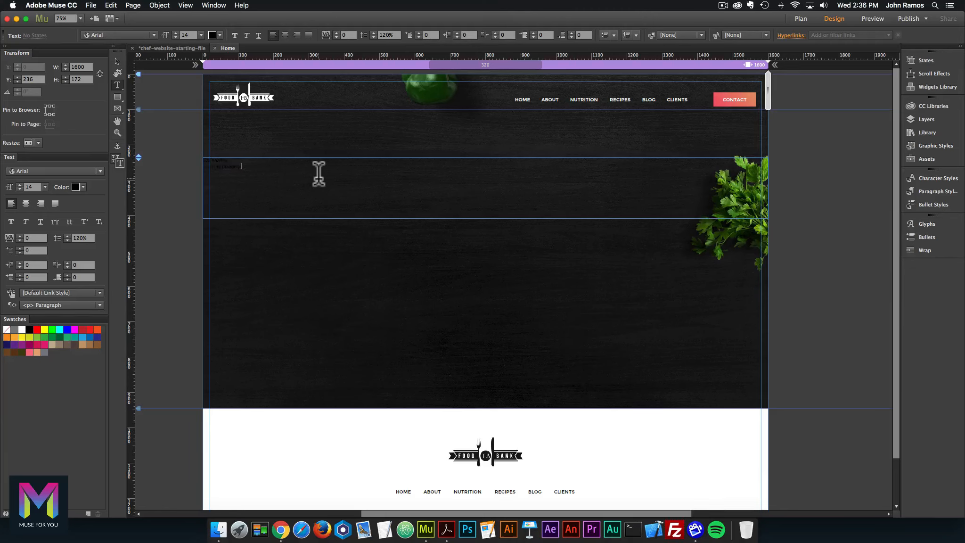
key("super+a")
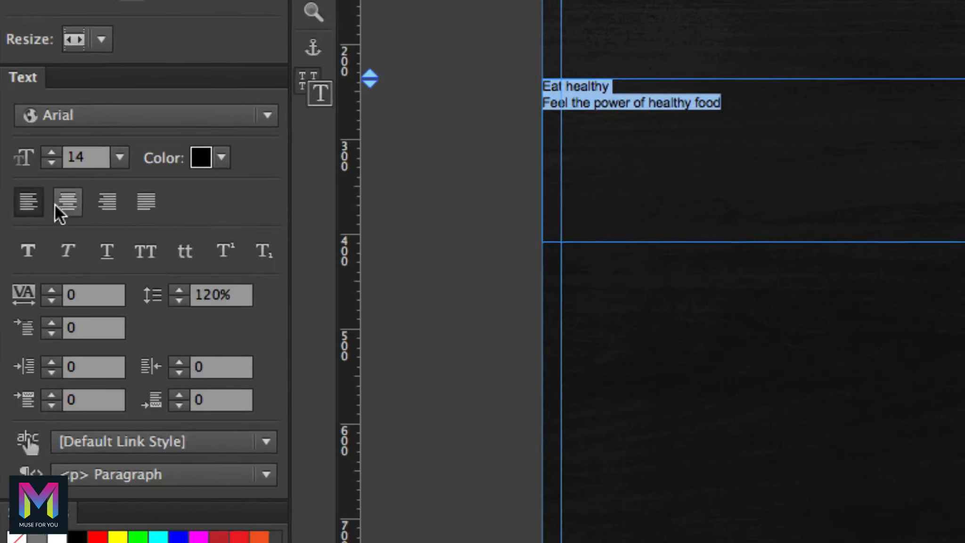
left_click(67, 203)
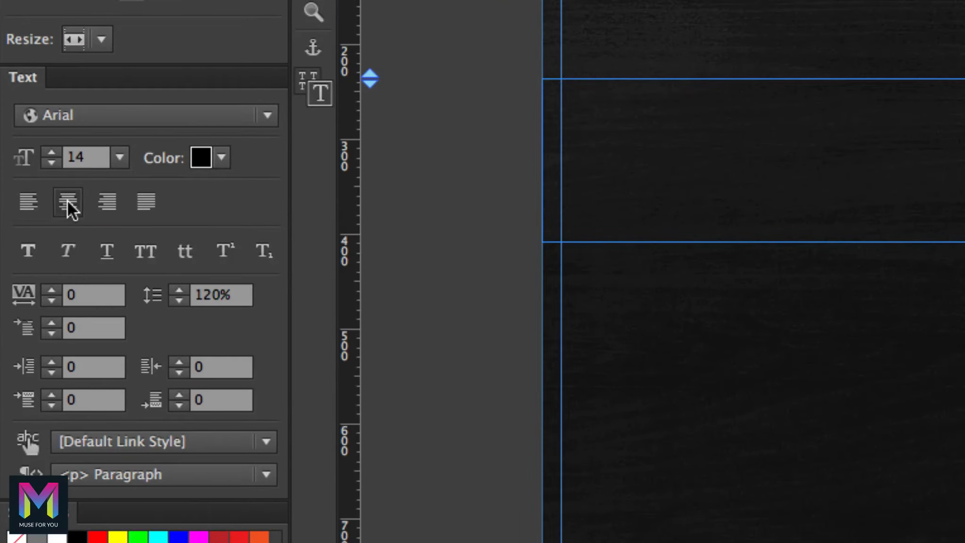
- Set the heading's font to the web font Roboto in the Light style
left_click(88, 121)
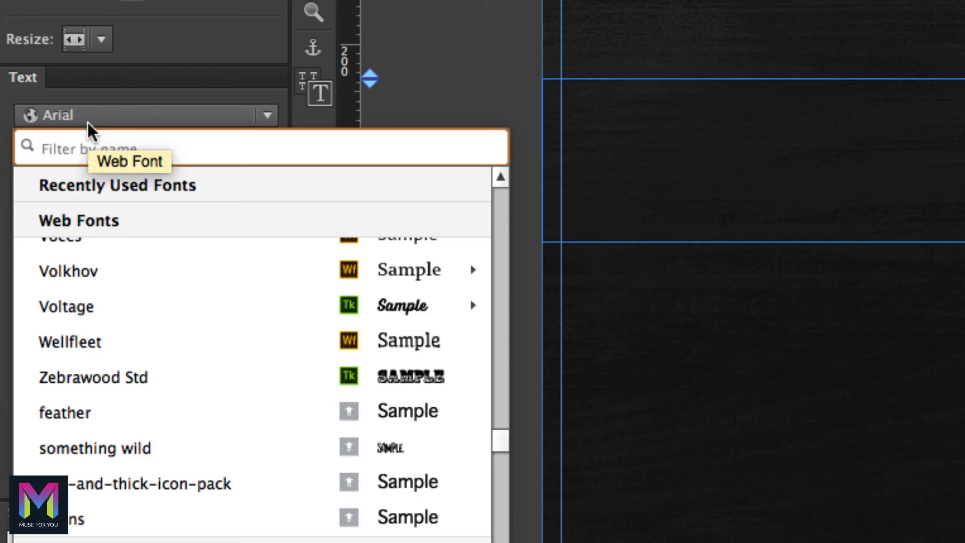
type("roboto")
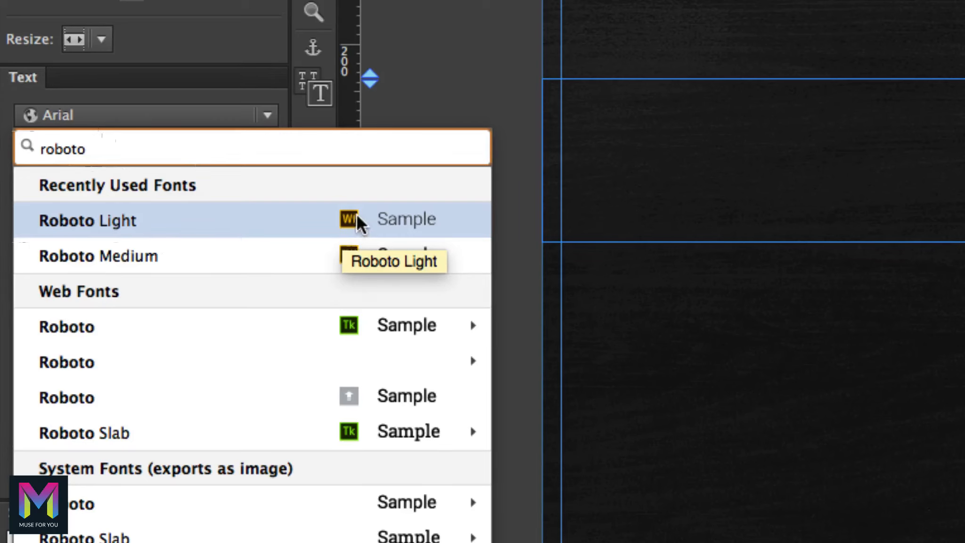
mouse_move(84, 320)
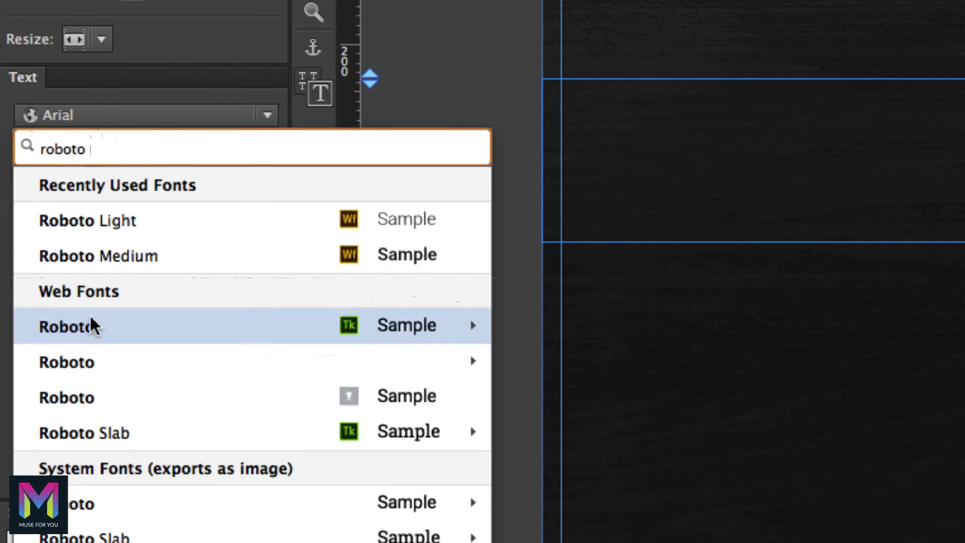
mouse_move(384, 335)
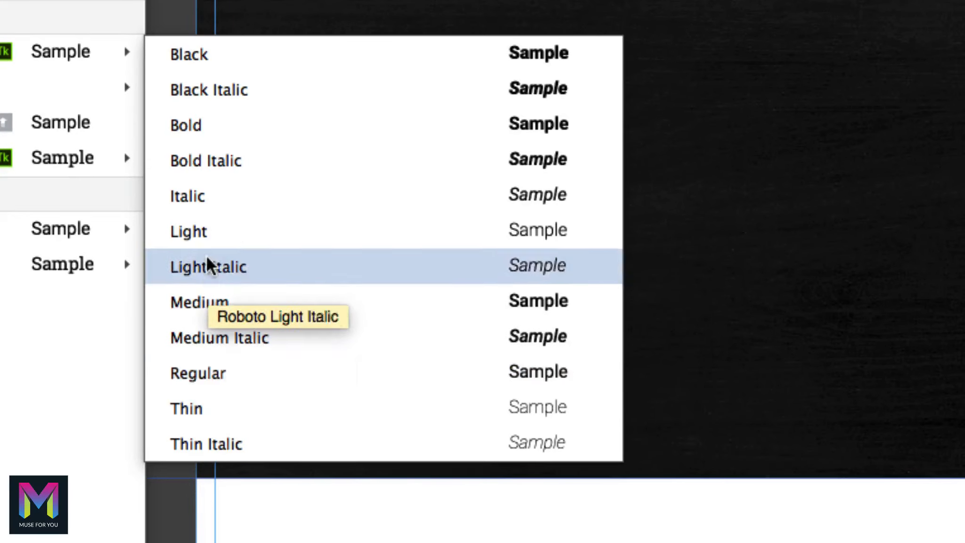
left_click(199, 231)
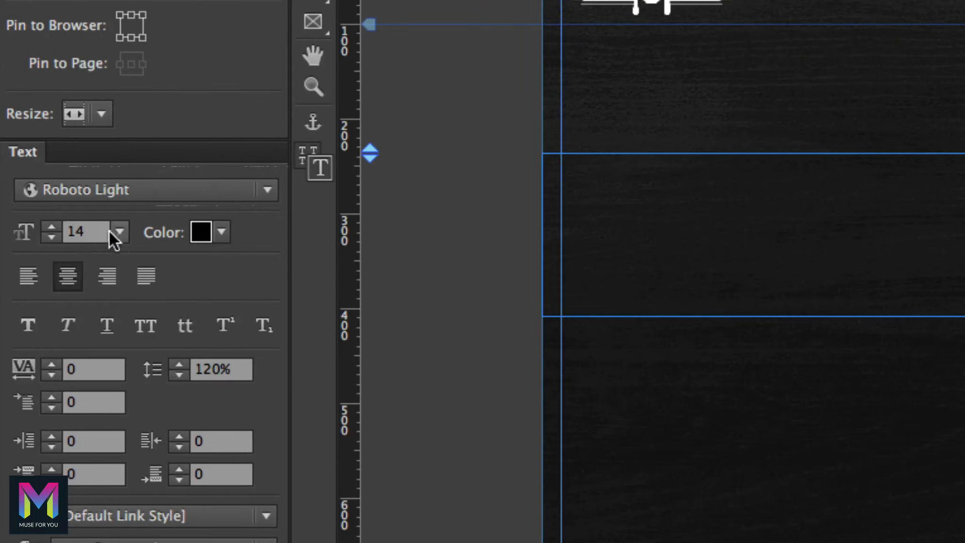
- Set the heading's font size to 60
left_click(114, 230)
left_click(115, 229)
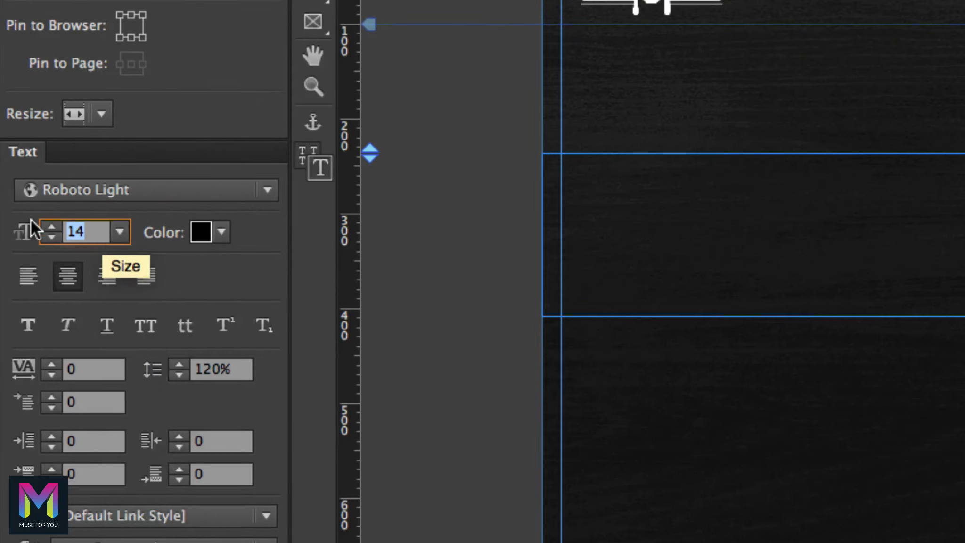
type("60")
key("Return")
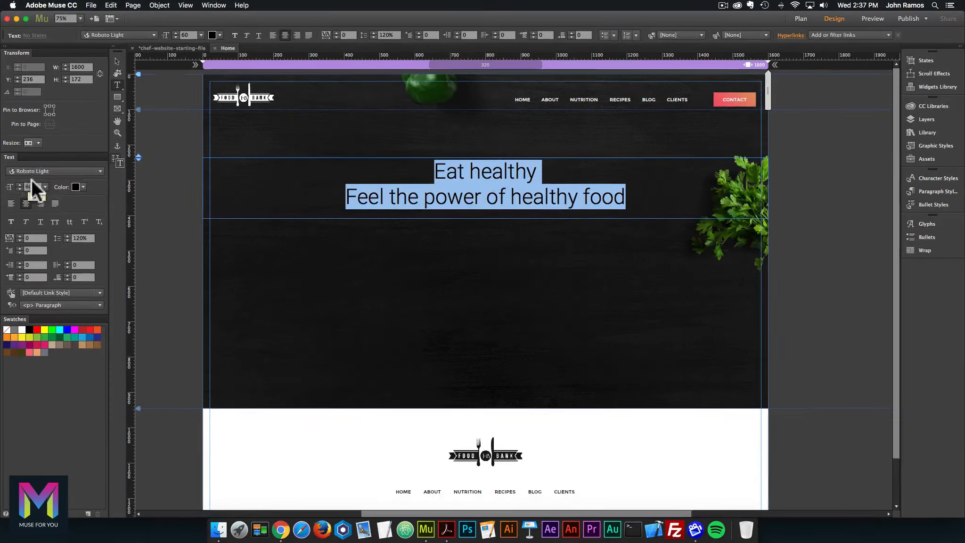
left_click(119, 231)
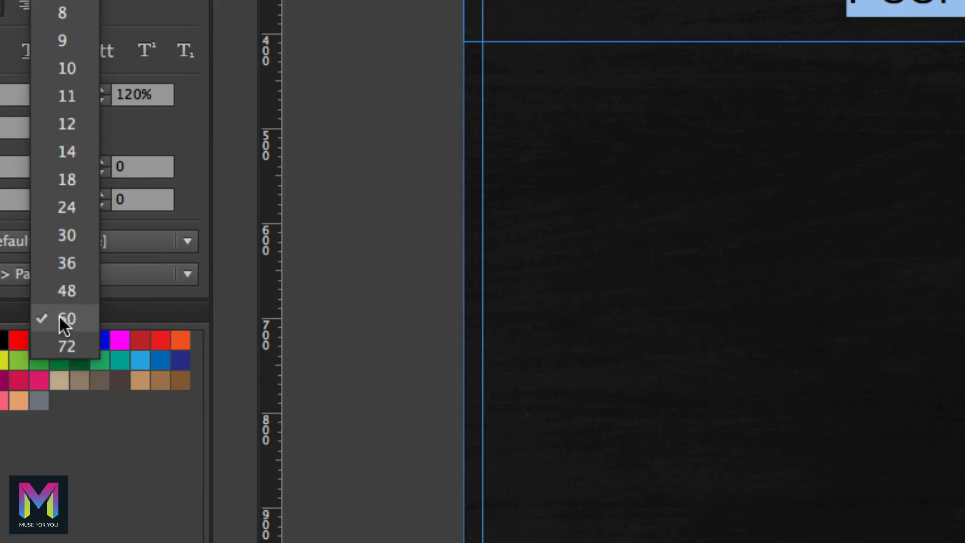
left_click(65, 321)
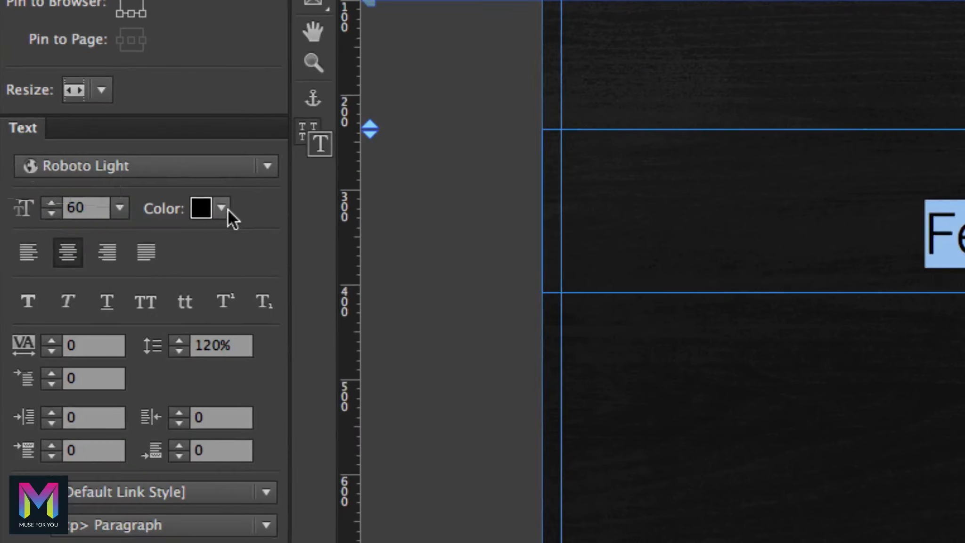
- Change the heading's text color to white (FFFFFF)
left_click(221, 208)
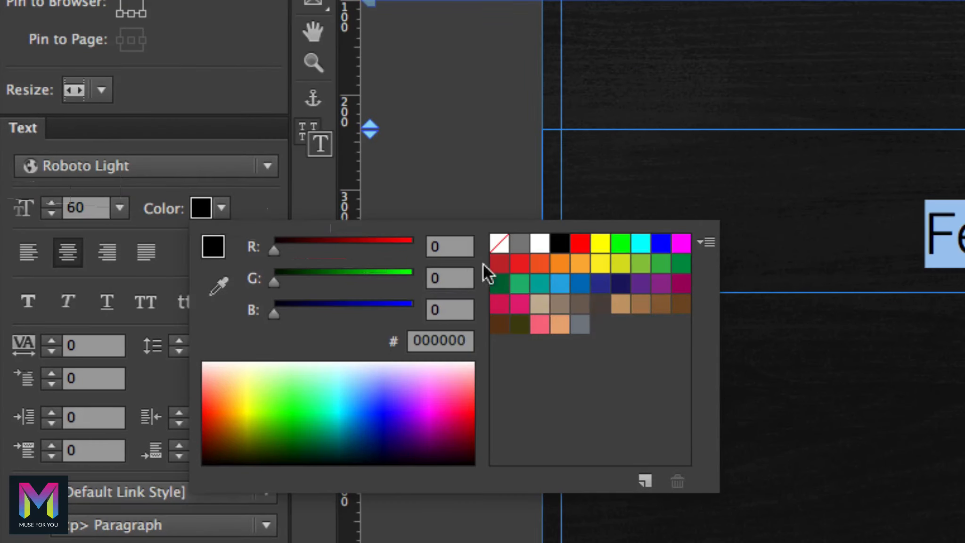
left_click(540, 243)
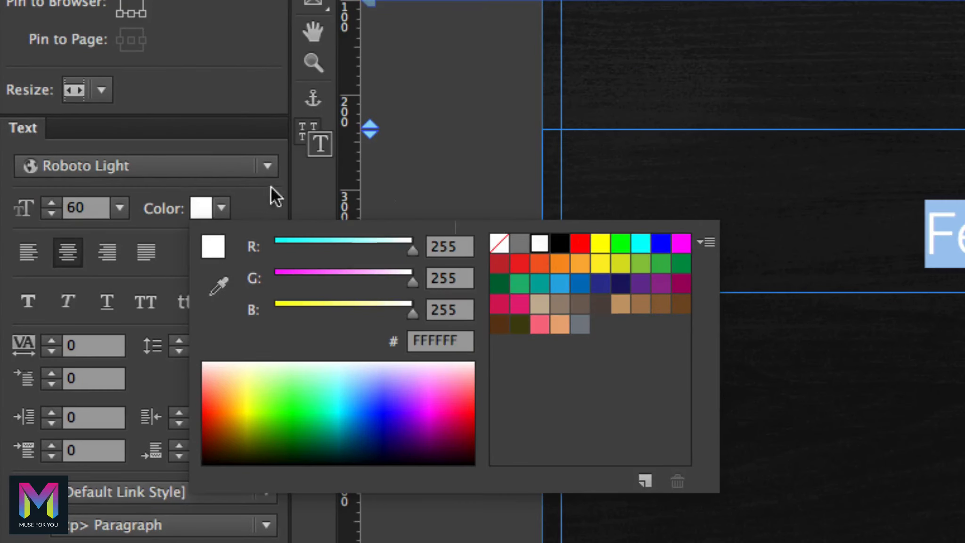
left_click(260, 196)
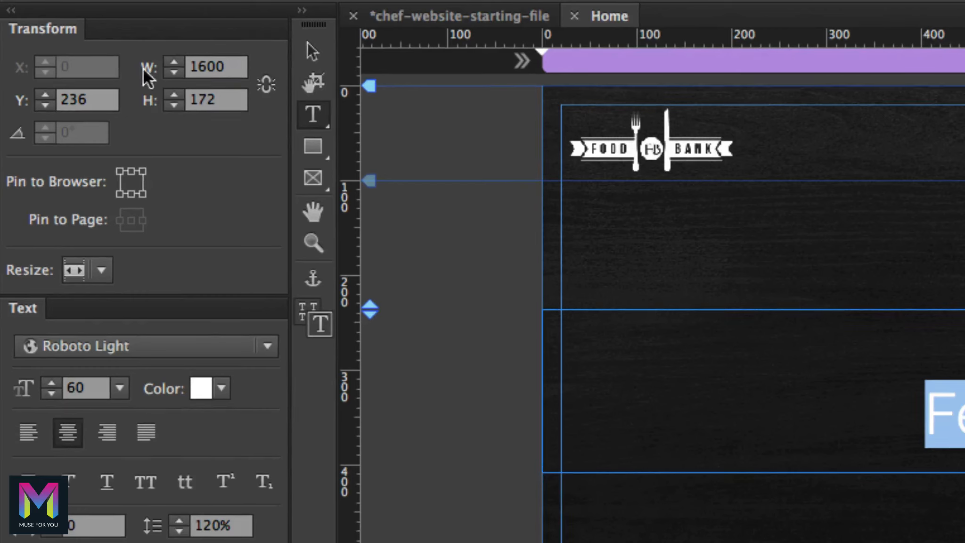
- Set the heading text frame's height to 144 and its Y position to 245
left_click(226, 101)
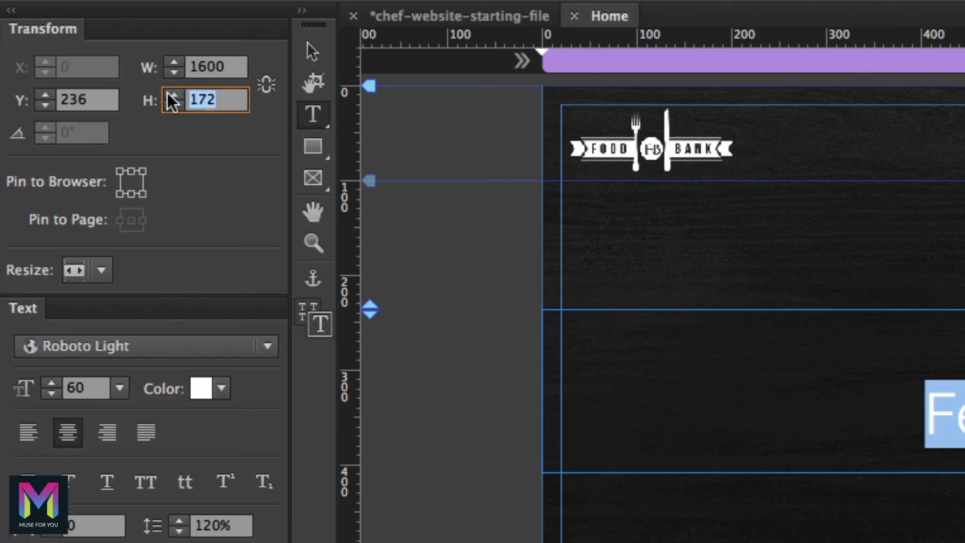
type("144")
key("Return")
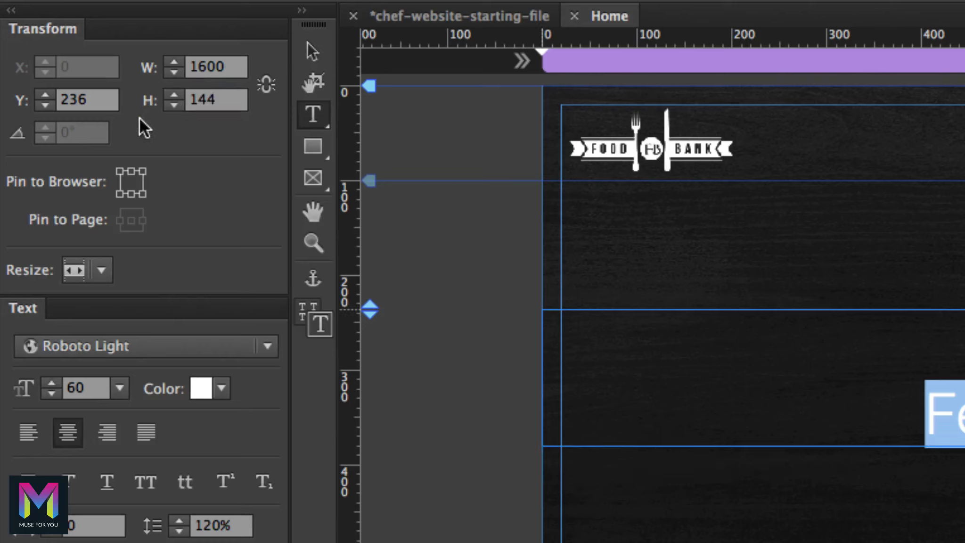
left_click(64, 99)
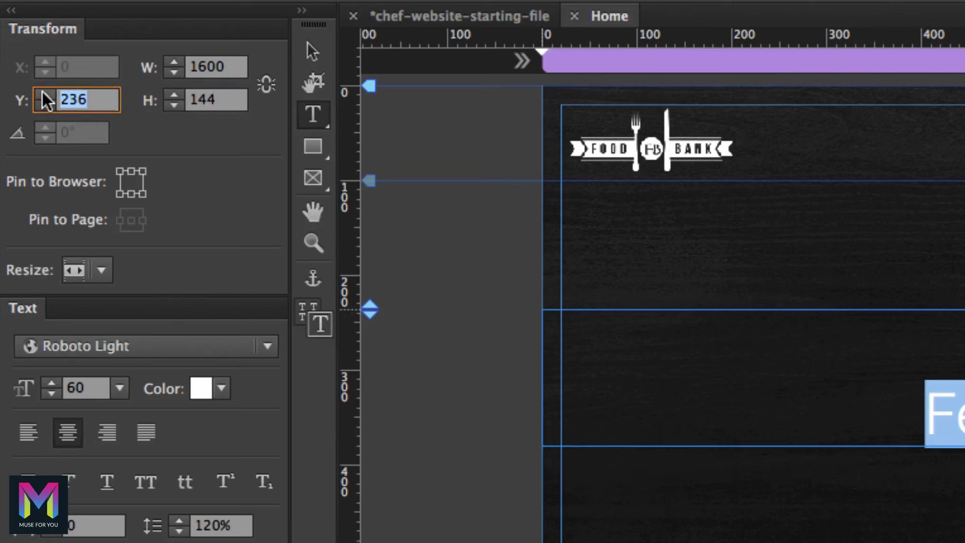
type("245")
key("Return")
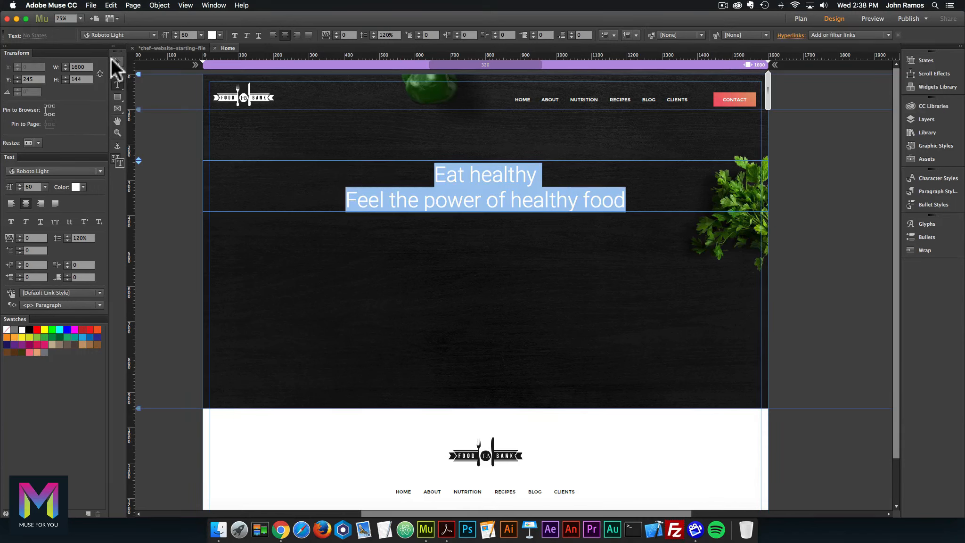
- Preview the page in the browser, check the heading's centring at narrower window widths, and return to the Muse page
left_click(114, 60)
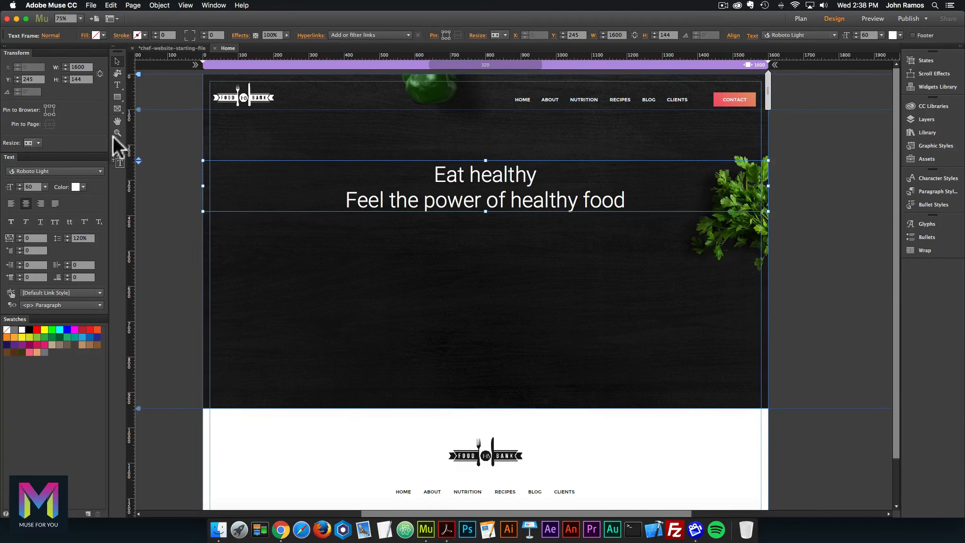
left_click(159, 122)
left_click(91, 5)
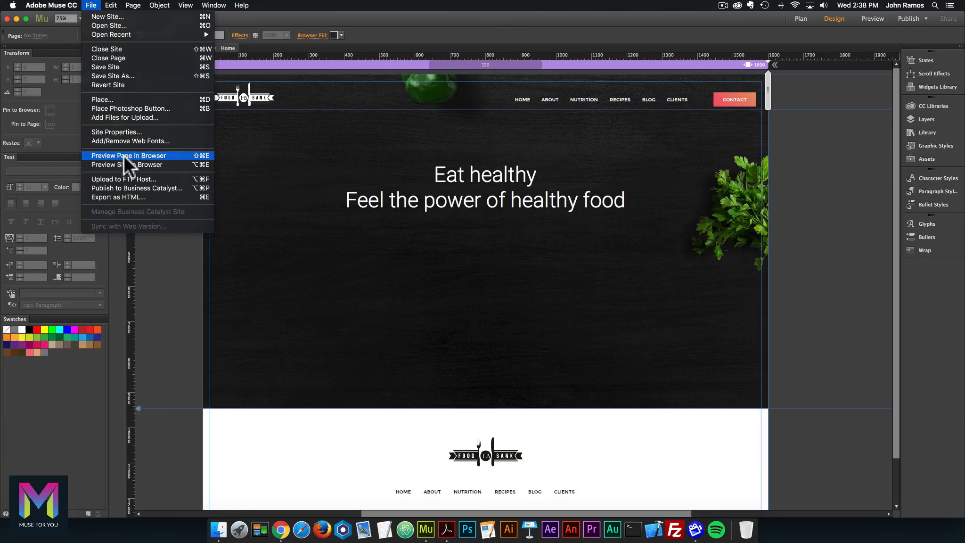
left_click(124, 156)
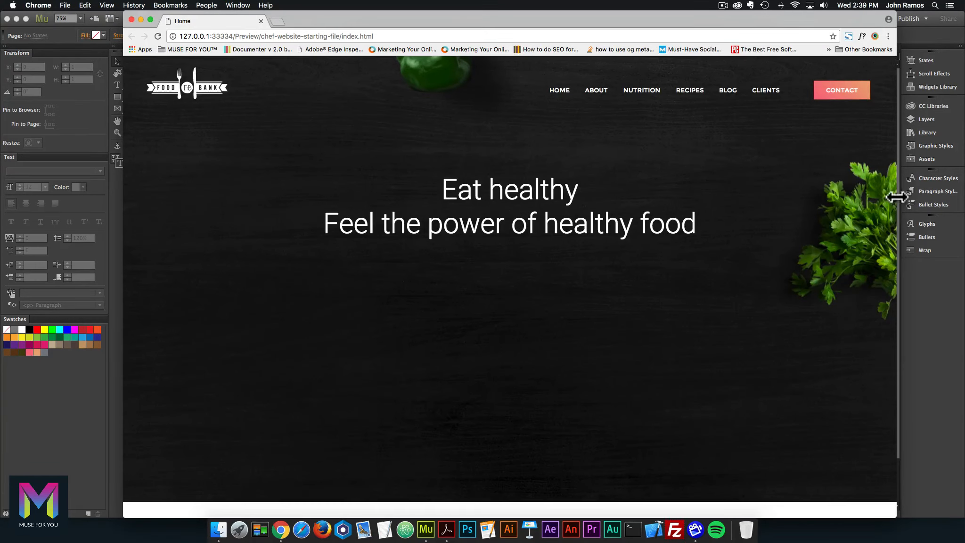
left_click_drag(895, 196, 851, 182)
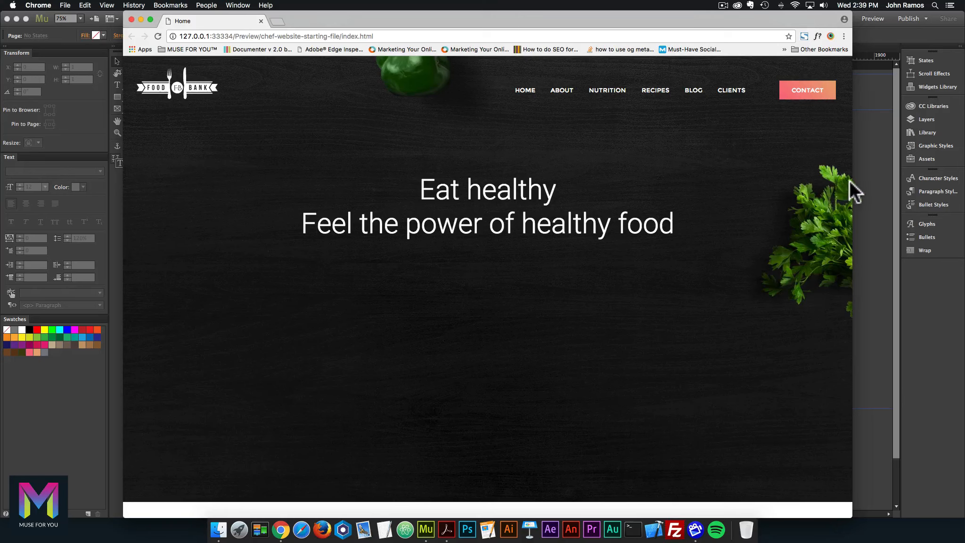
left_click_drag(852, 189, 806, 168)
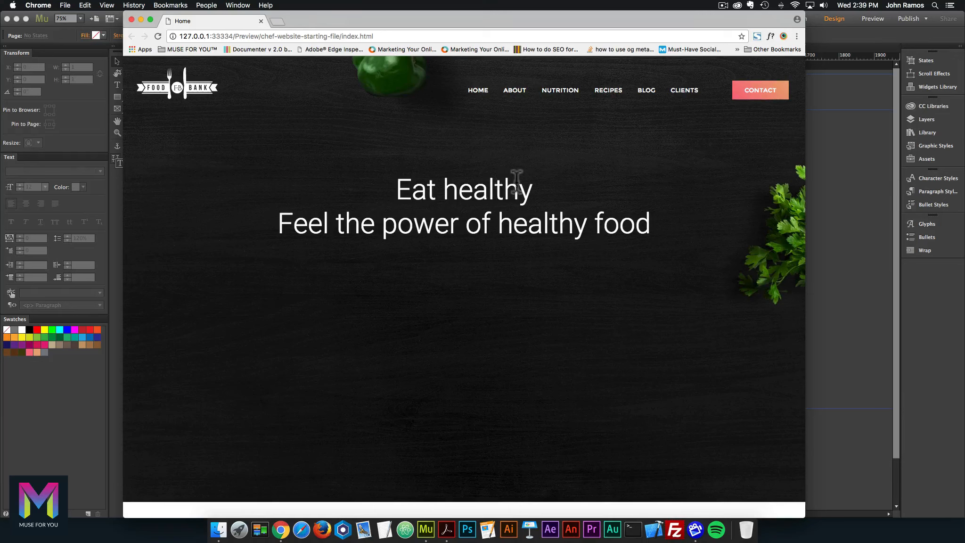
left_click(825, 210)
- Set the heading text frame's paragraph tag to <h1> Headline
left_click(415, 210)
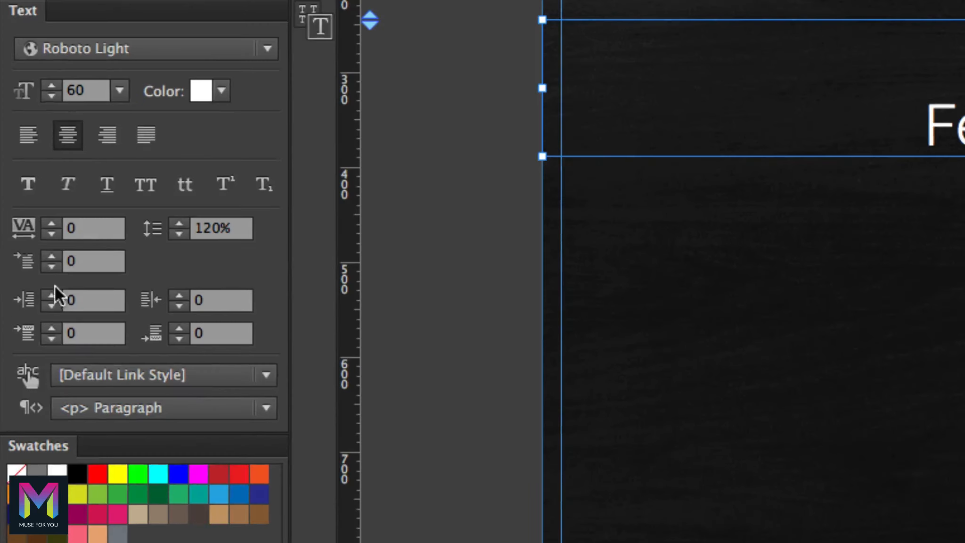
left_click(97, 414)
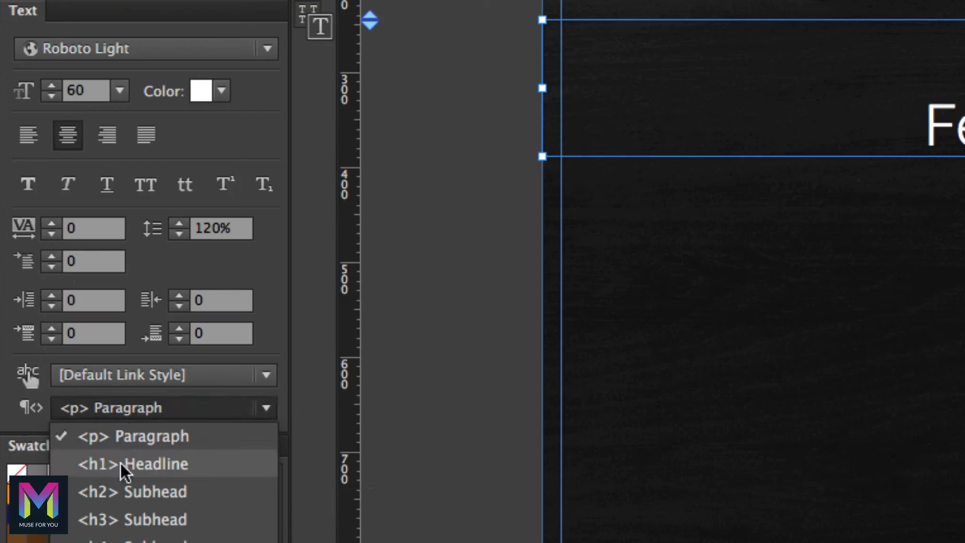
left_click(142, 467)
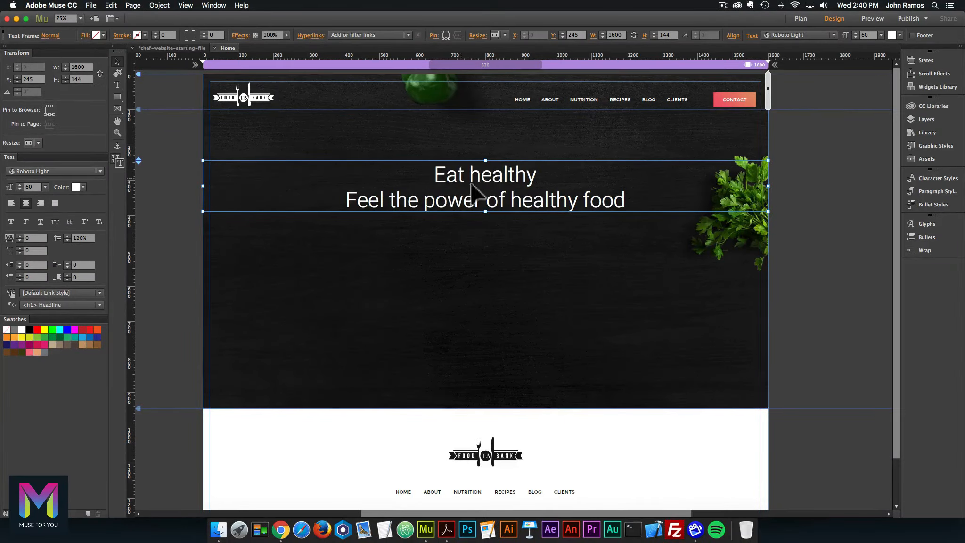
left_click(433, 261)
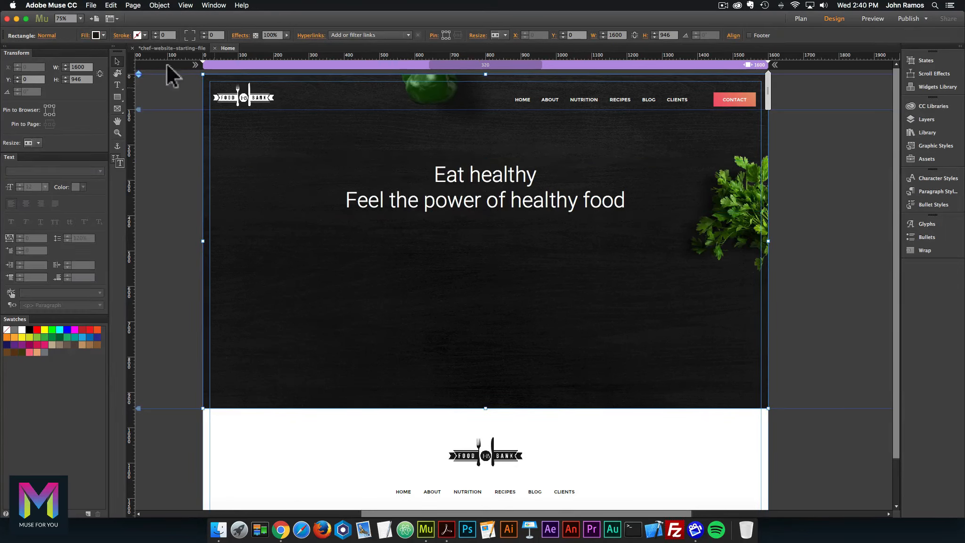
left_click(17, 79)
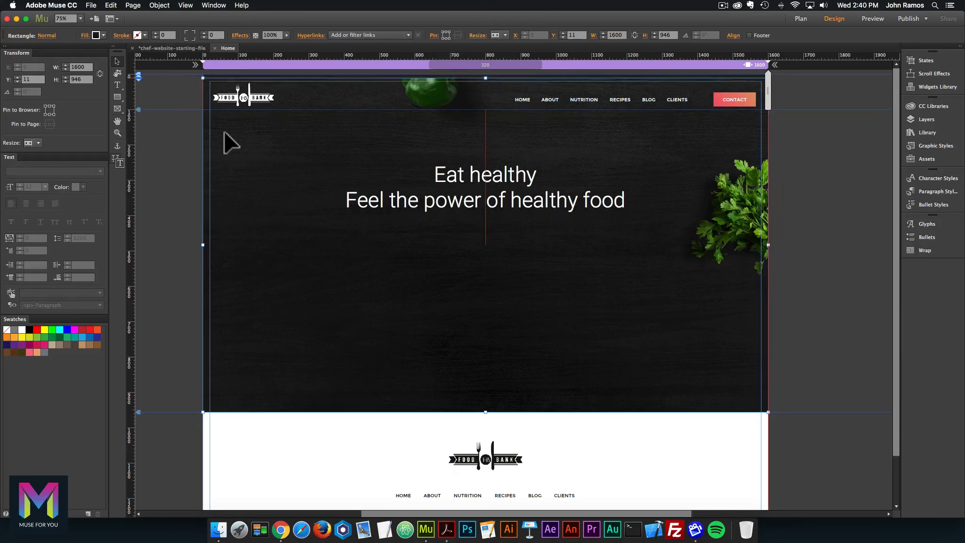
left_click(196, 153)
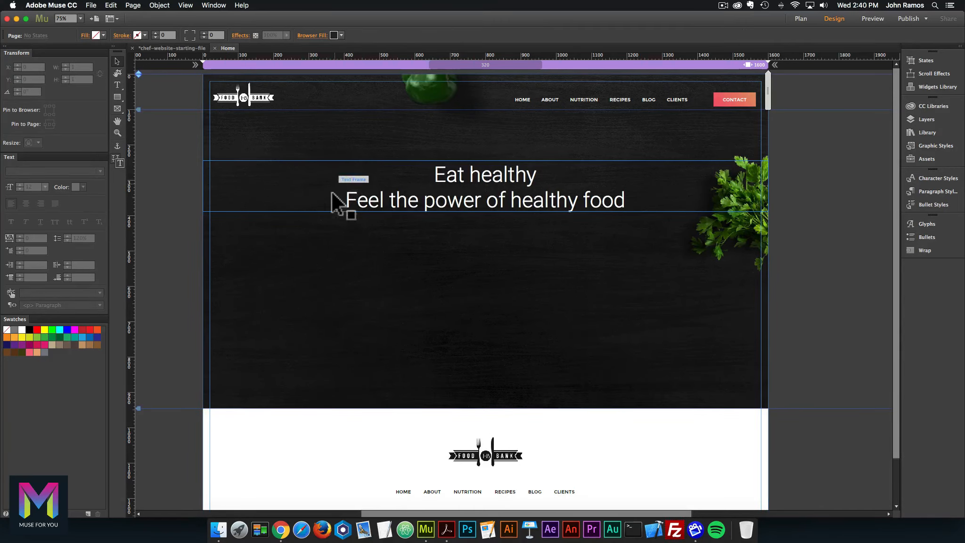
- Draw a text frame about 304 by 38 px below the heading and select it as an object
left_click(117, 84)
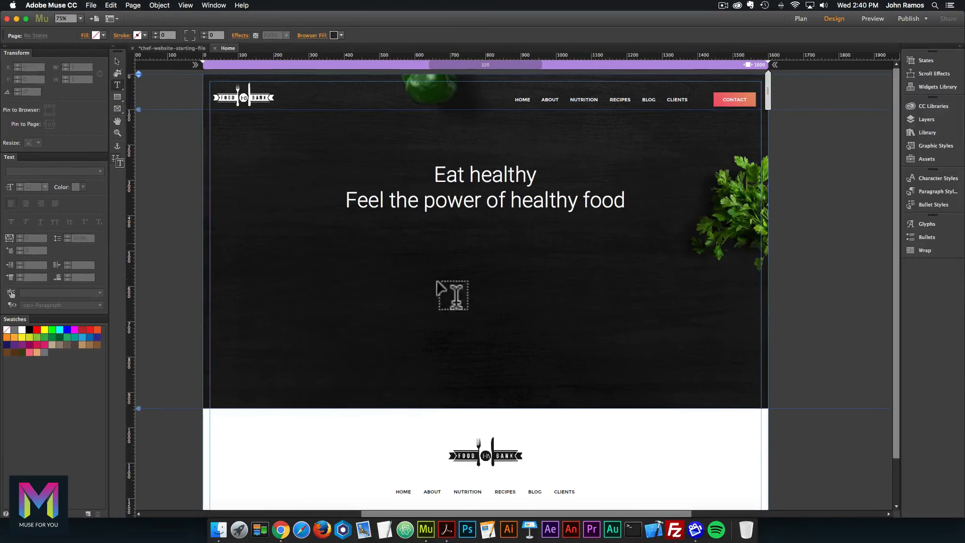
left_click_drag(393, 235, 500, 249)
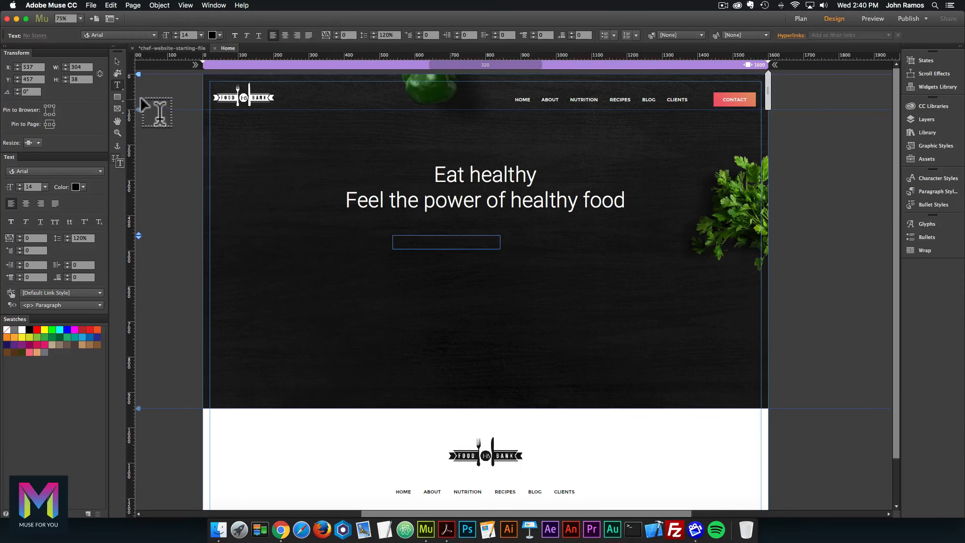
left_click(118, 61)
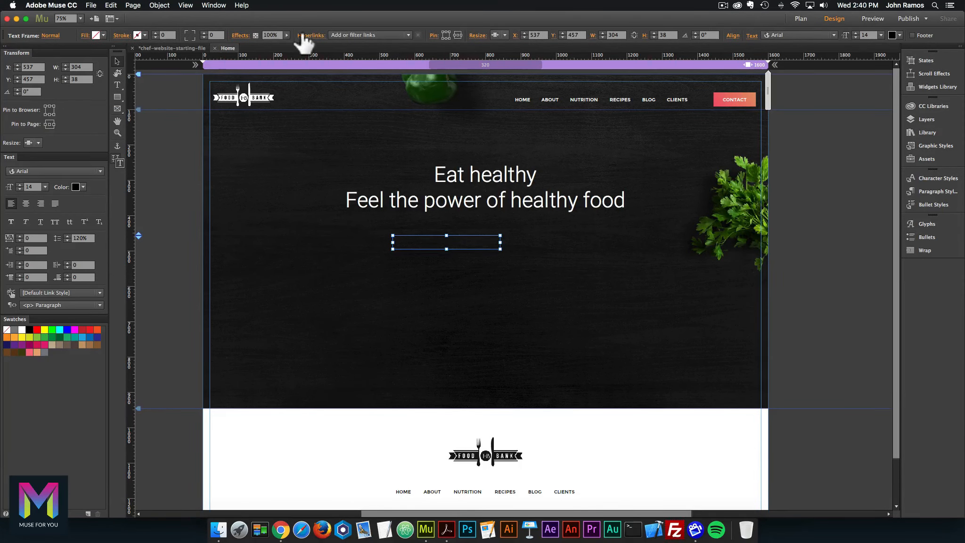
- Set the new text frame below the heading to stretch to browser width
right_click(467, 242)
mouse_move(511, 336)
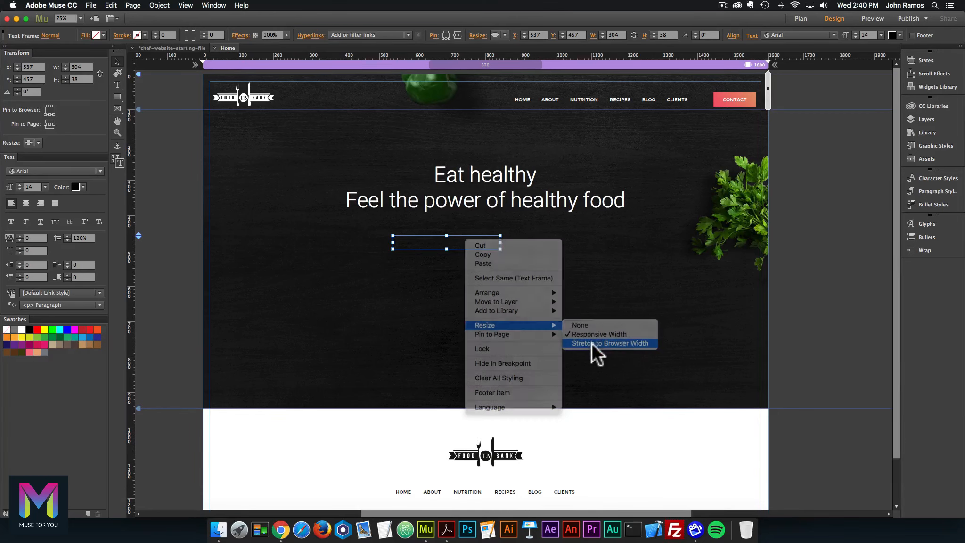
left_click(591, 342)
- Switch to Finder, open section-text from the day-4-section-1 folder, and copy the sentence under Header Tagline
left_click(218, 529)
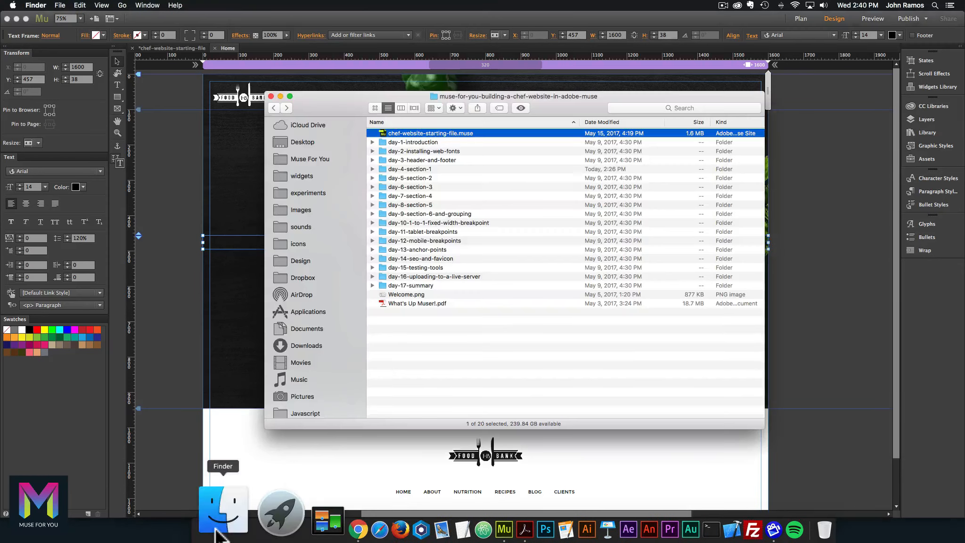
double_click(408, 169)
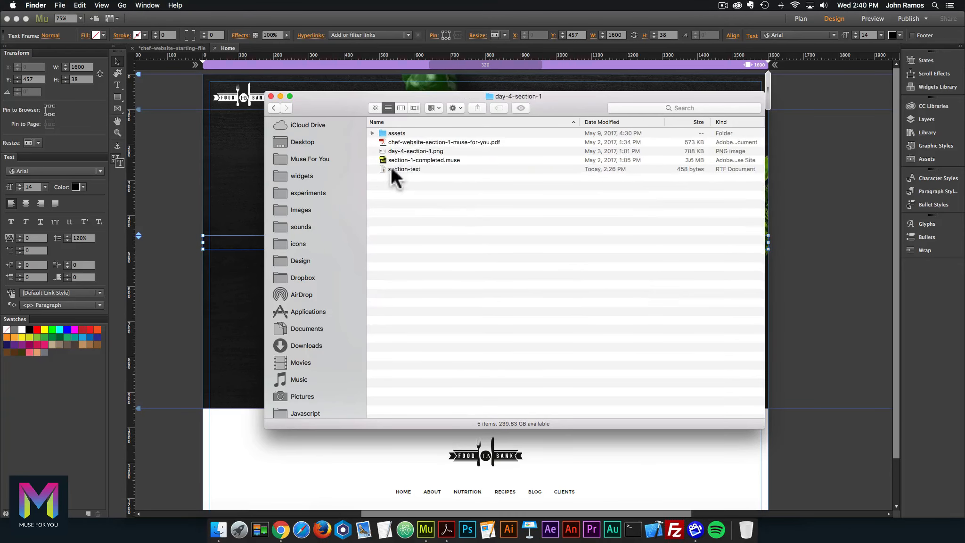
left_click(401, 169)
double_click(401, 169)
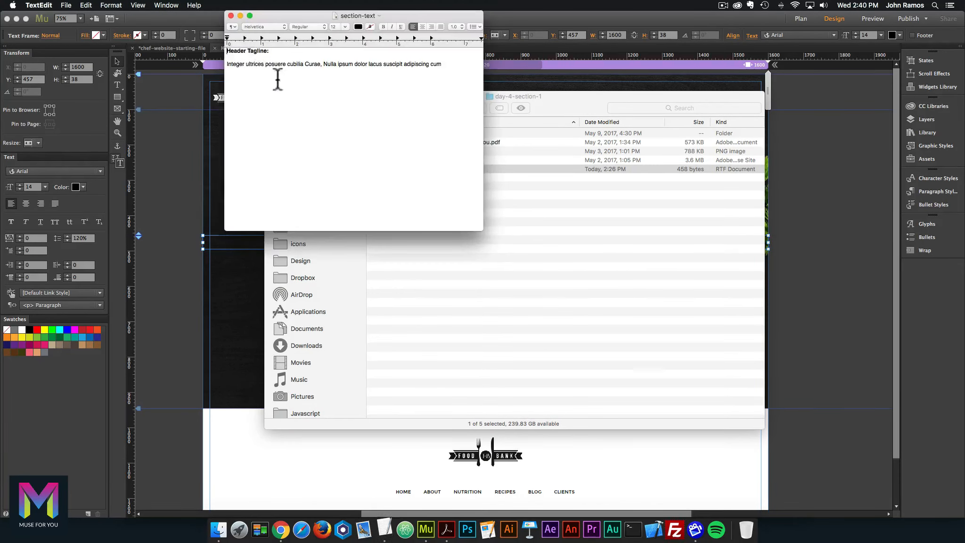
left_click_drag(447, 65, 225, 66)
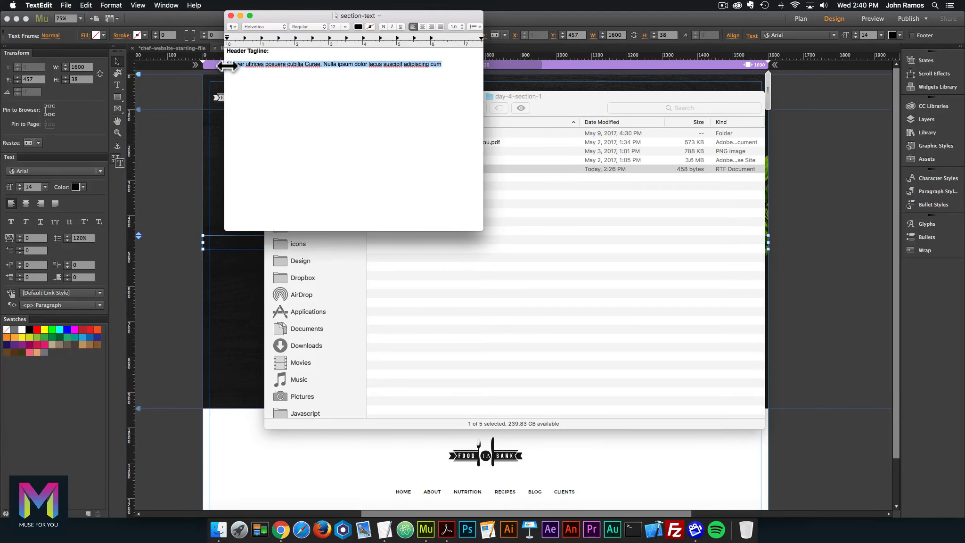
- Return to Muse and paste the copied tagline into the full-width text frame below the heading
left_click(176, 172)
left_click_drag(395, 242, 393, 250)
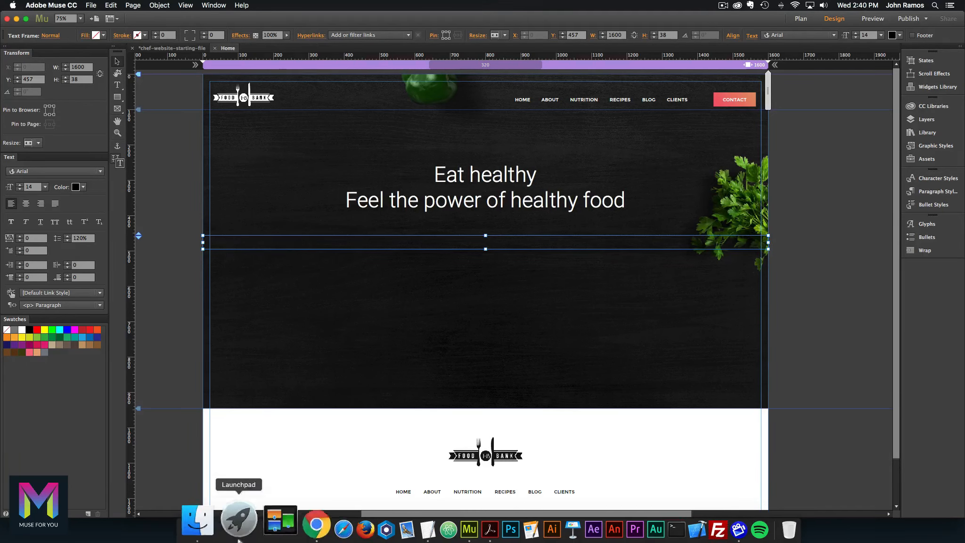
left_click(219, 530)
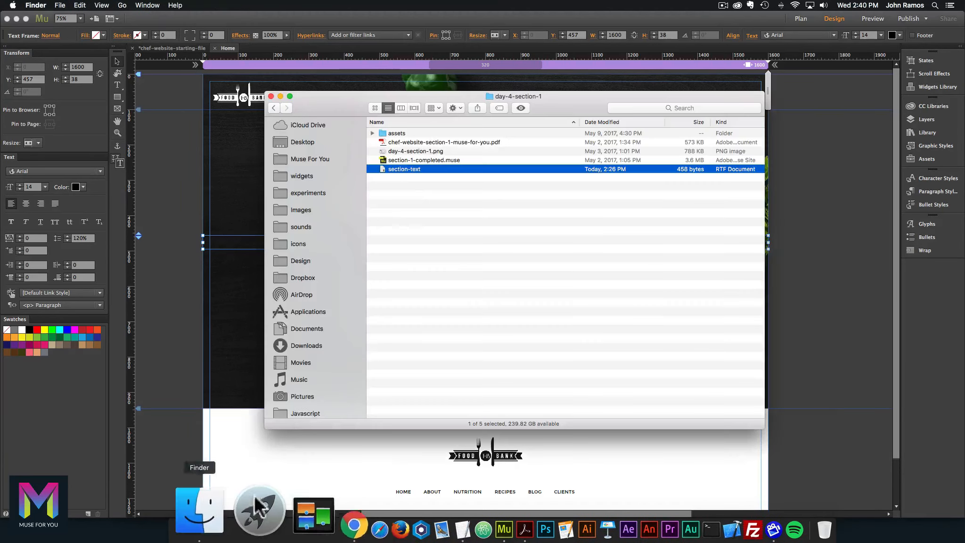
left_click(190, 240)
double_click(238, 240)
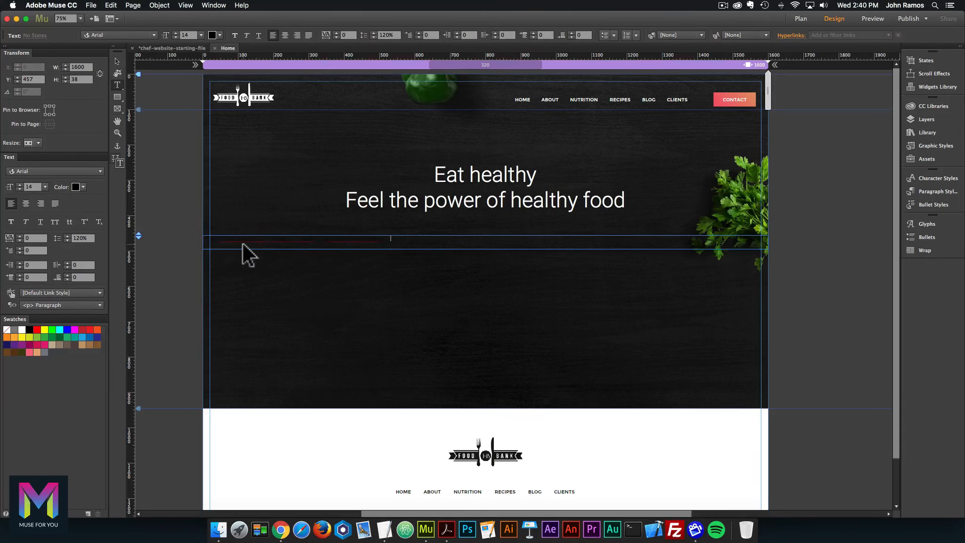
- Select the whole tagline and set its font to the web font Roboto Slab Regular
triple_click(250, 239)
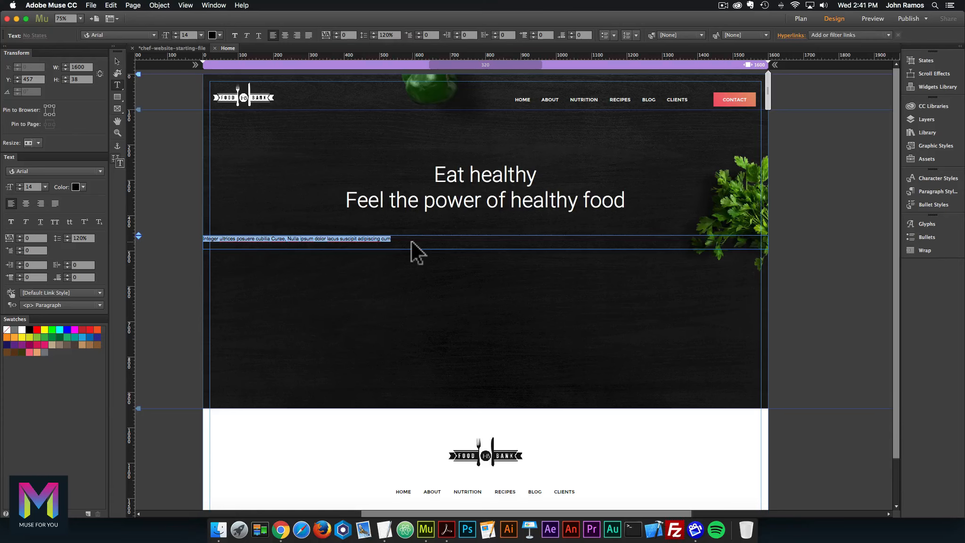
left_click_drag(413, 238, 141, 226)
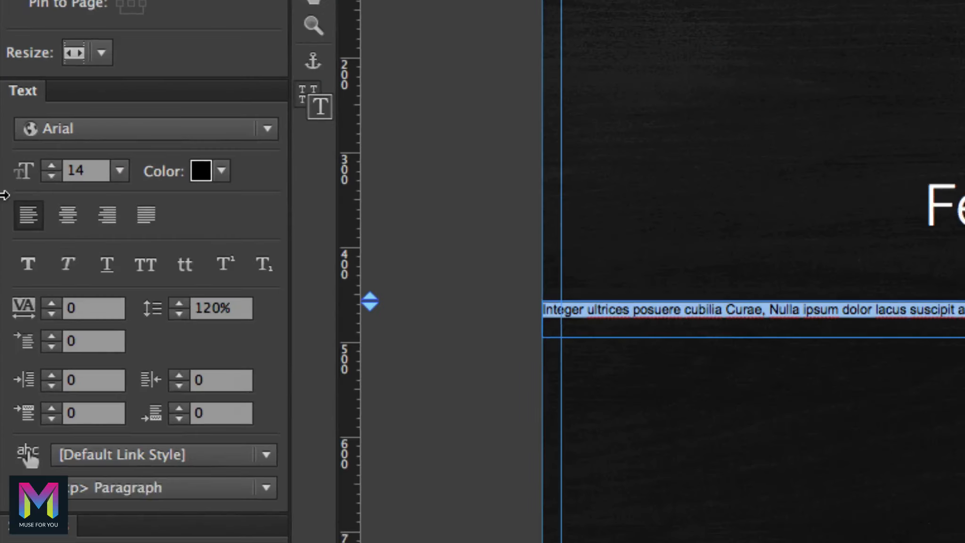
left_click(131, 135)
type("robot")
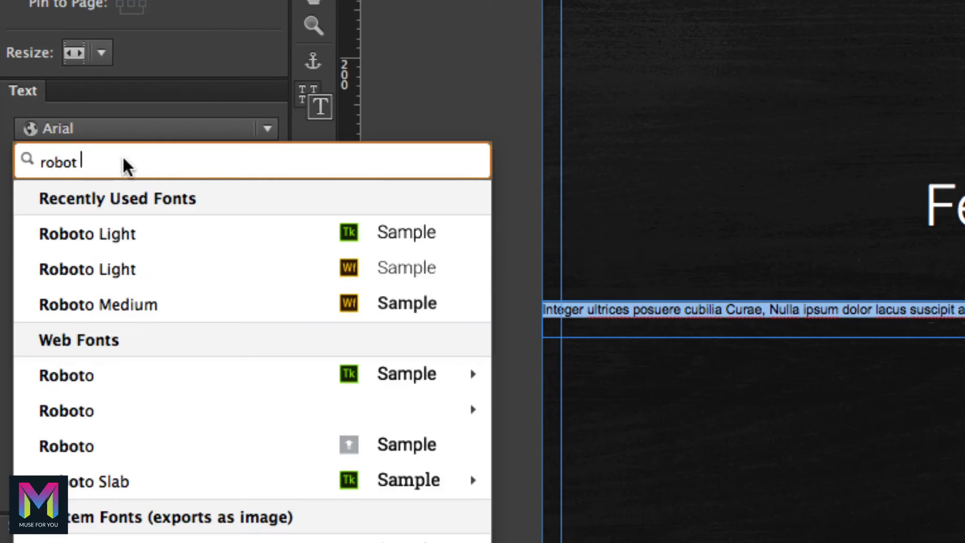
type("o slab")
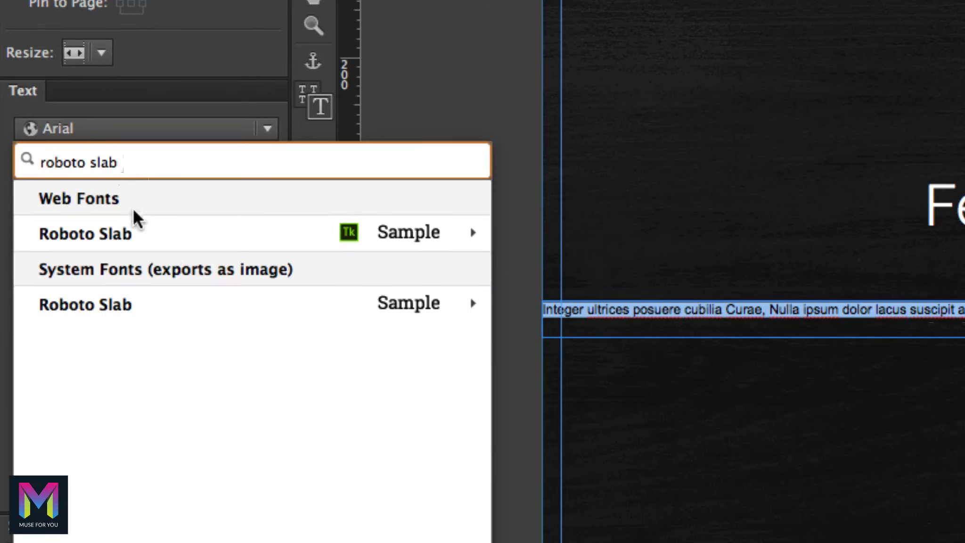
mouse_move(123, 232)
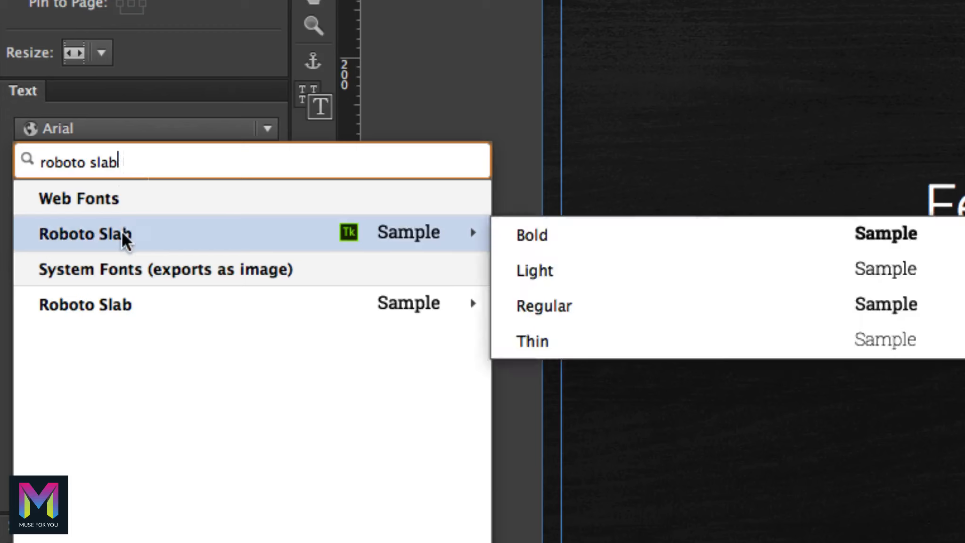
left_click(553, 306)
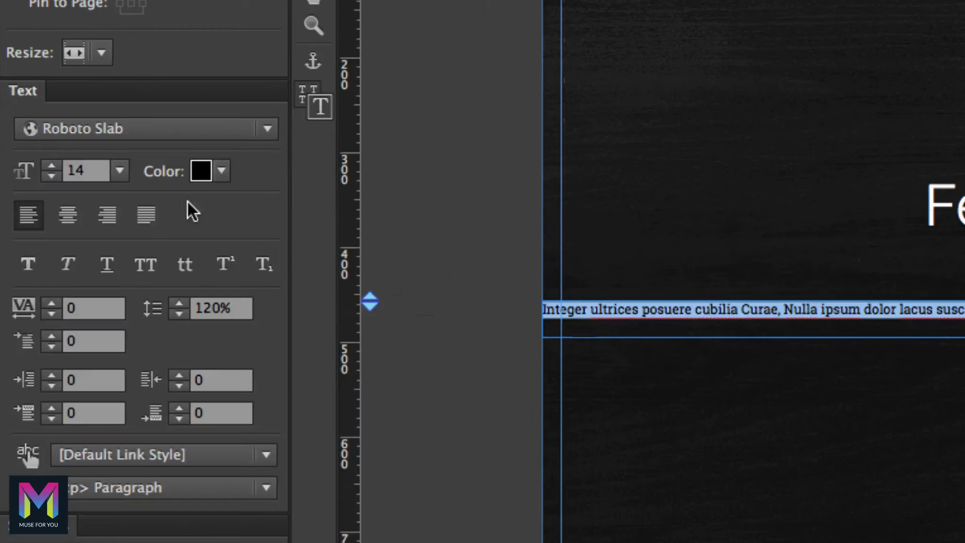
- Set the tagline text to size 16, colour it white, and align it to the centre
left_click(82, 170)
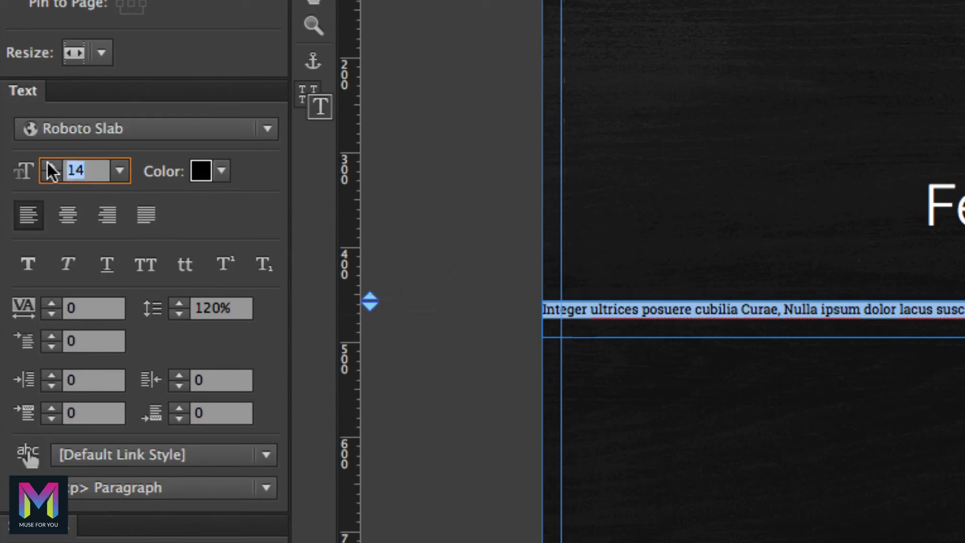
type("16")
key("Return")
left_click(223, 172)
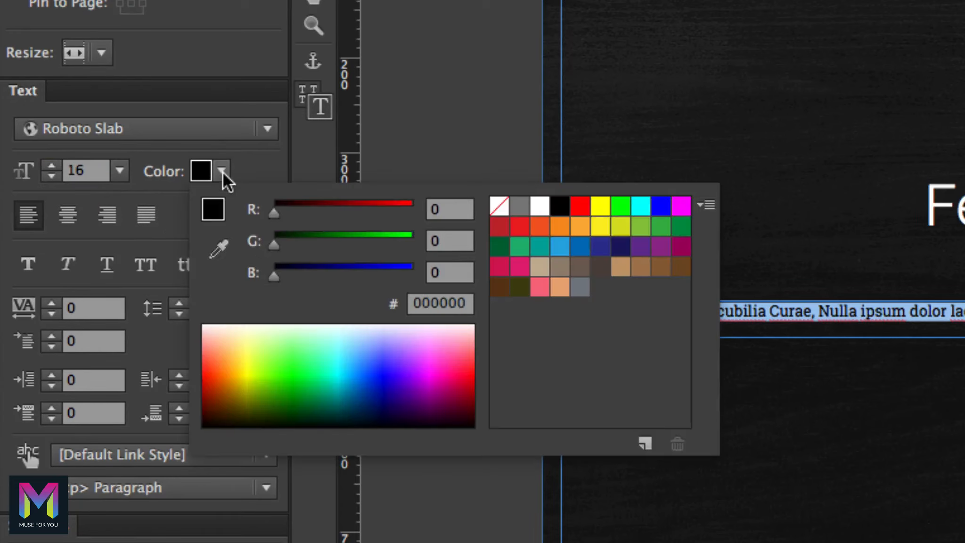
left_click(540, 206)
left_click(139, 200)
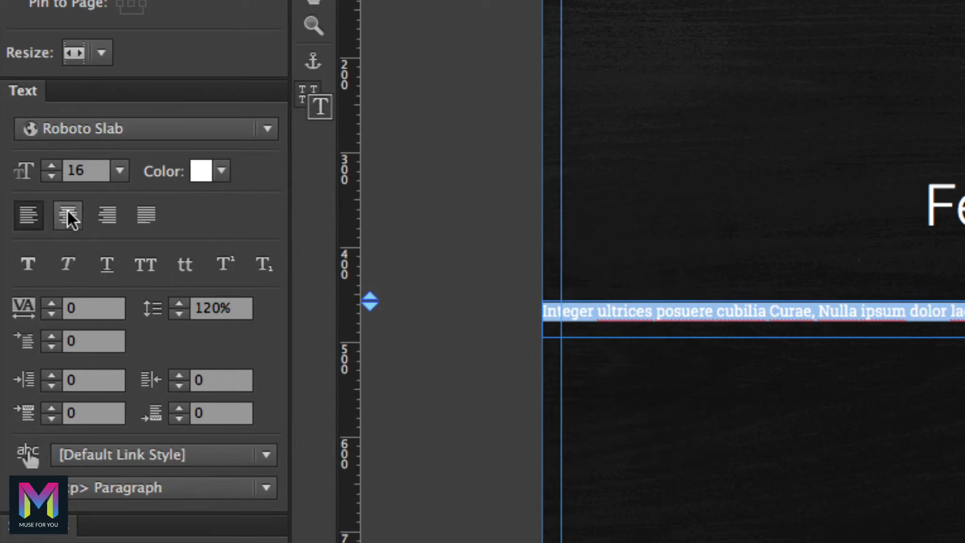
left_click(68, 214)
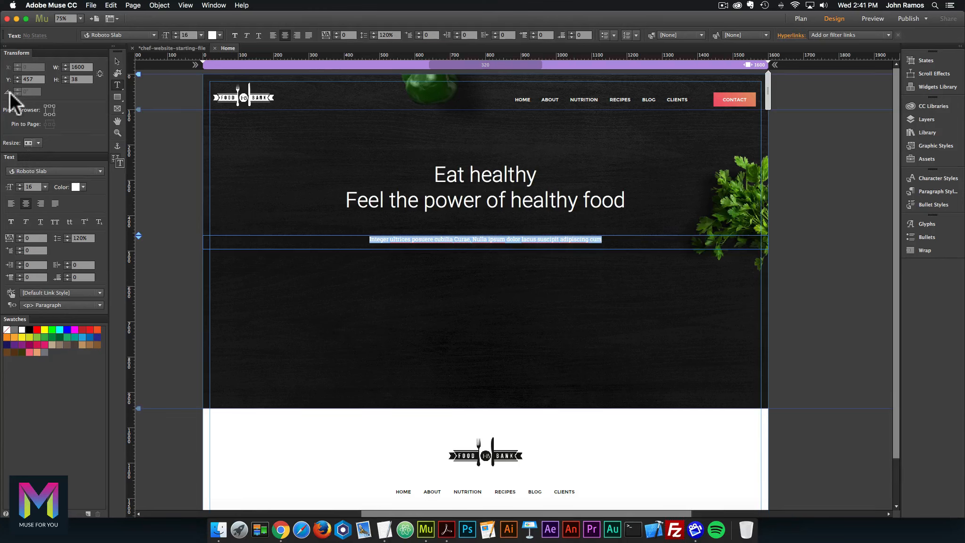
- Set the tagline text frame's height to 19 and its Y position to 421, then deselect it
left_click(117, 61)
left_click(197, 184)
left_click(253, 243)
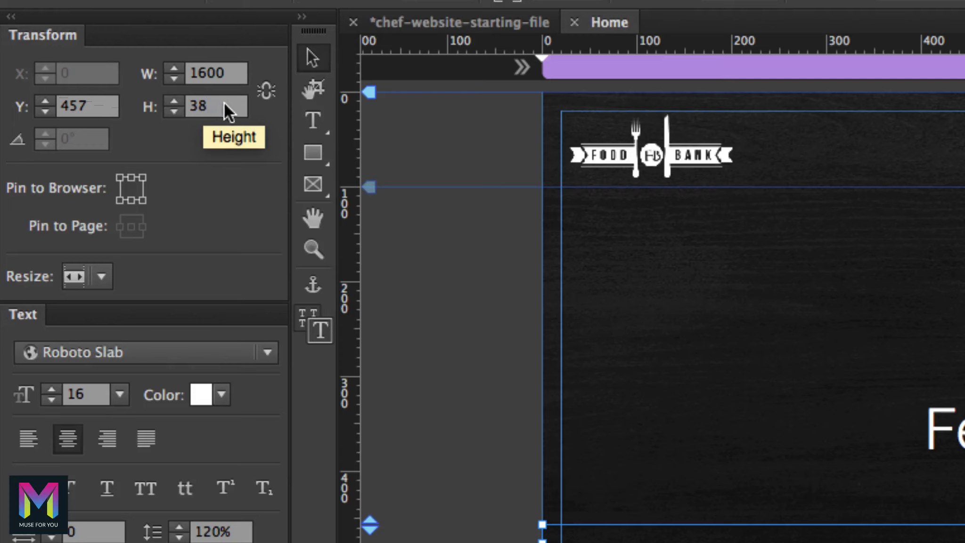
left_click(189, 106)
type("19")
key("Return")
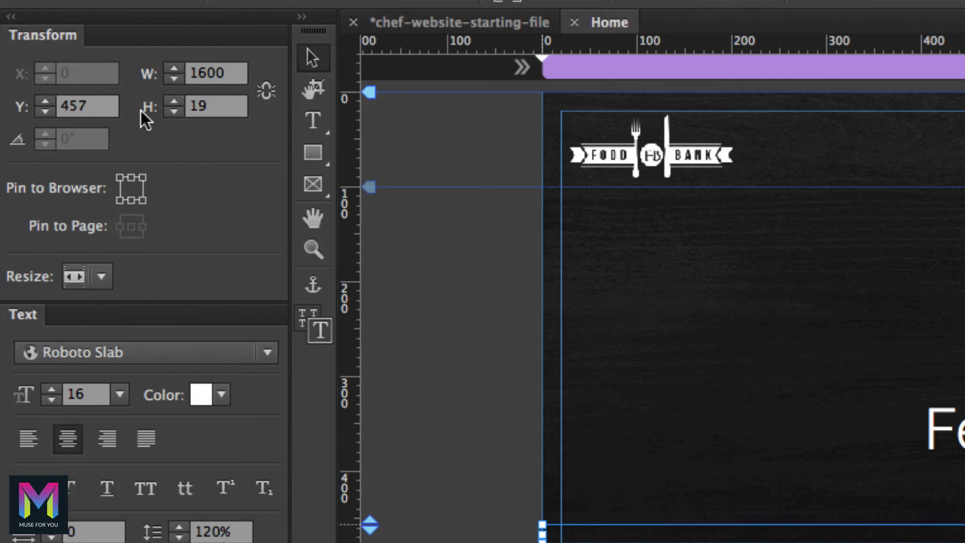
left_click(76, 103)
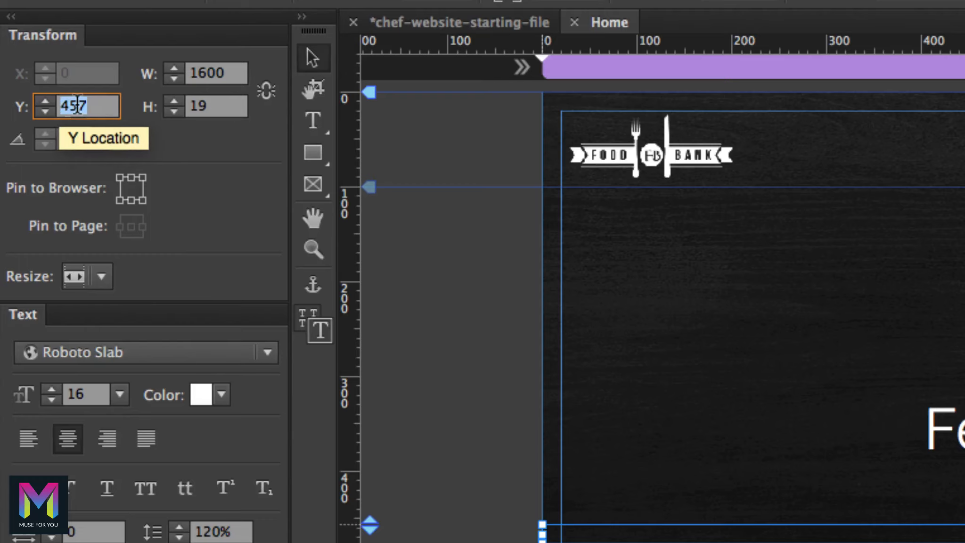
type("421")
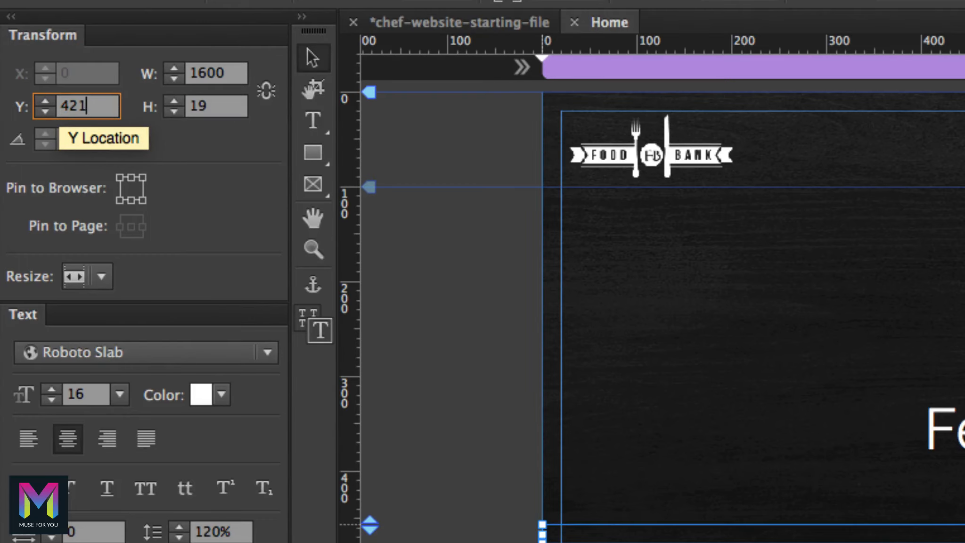
key("Return")
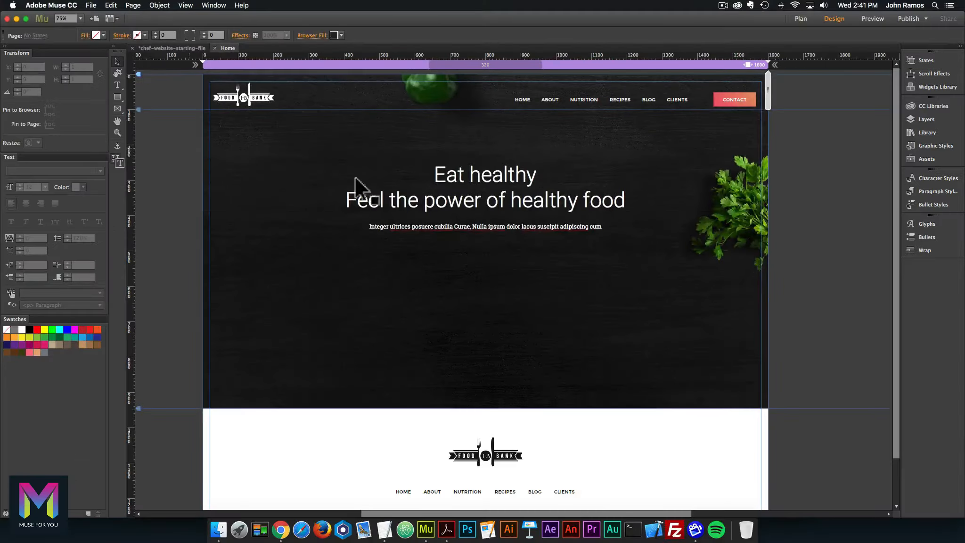
left_click(472, 184)
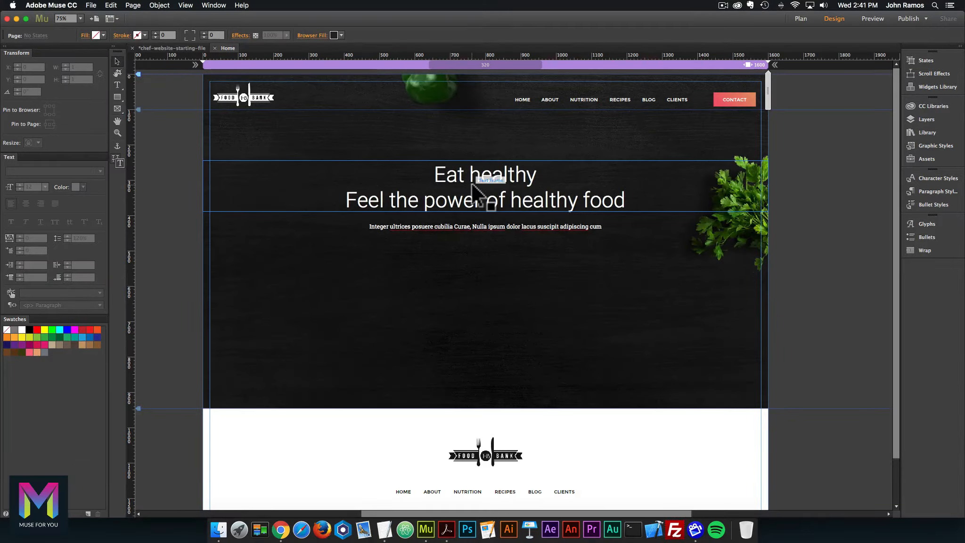
left_click(452, 229)
left_click(827, 263)
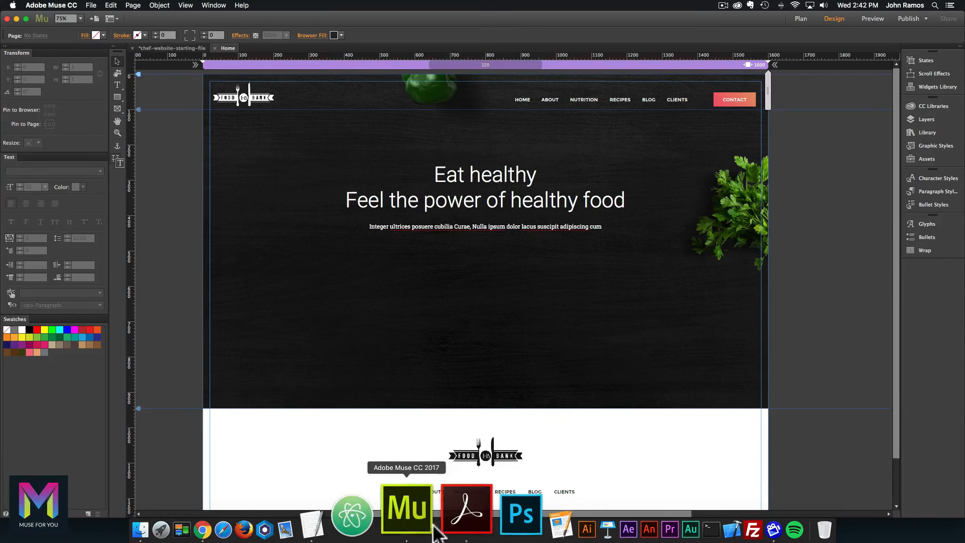
- Switch to the reference PDF in Acrobat and examine the Read More button and the content below it
left_click(453, 523)
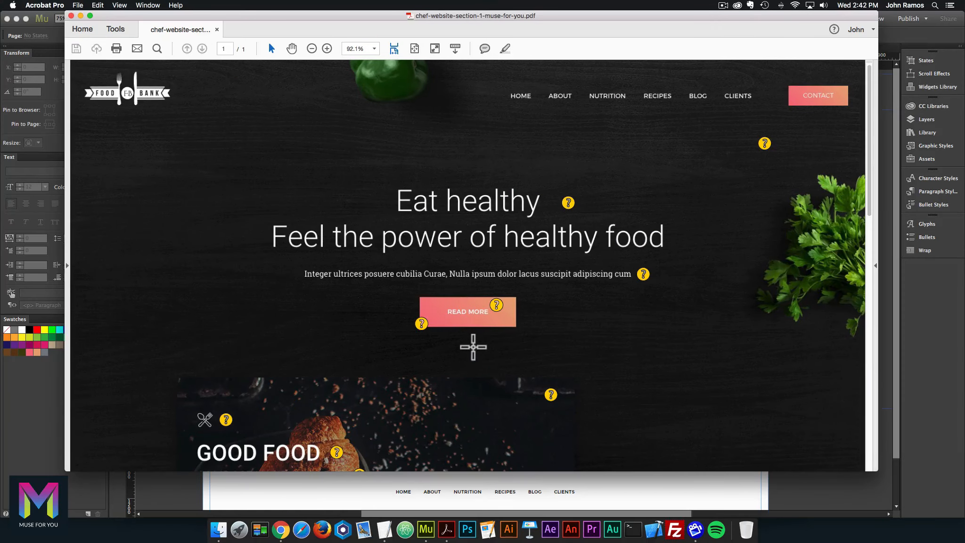
scroll(471, 344, "down", 2)
mouse_move(496, 276)
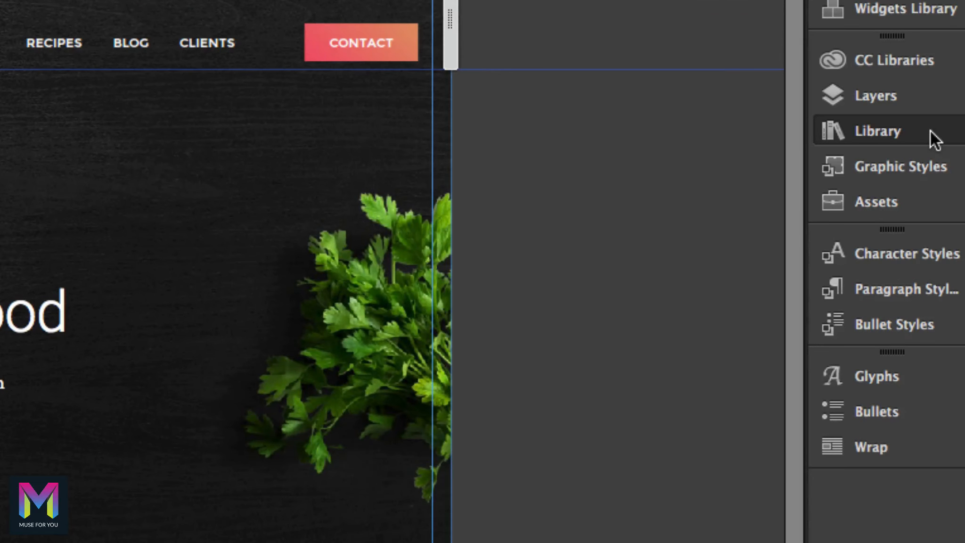
- Find "advanced gradients" in the Muse library and place the Advanced Gradients – 2 Colors widget below the tagline
left_click(930, 131)
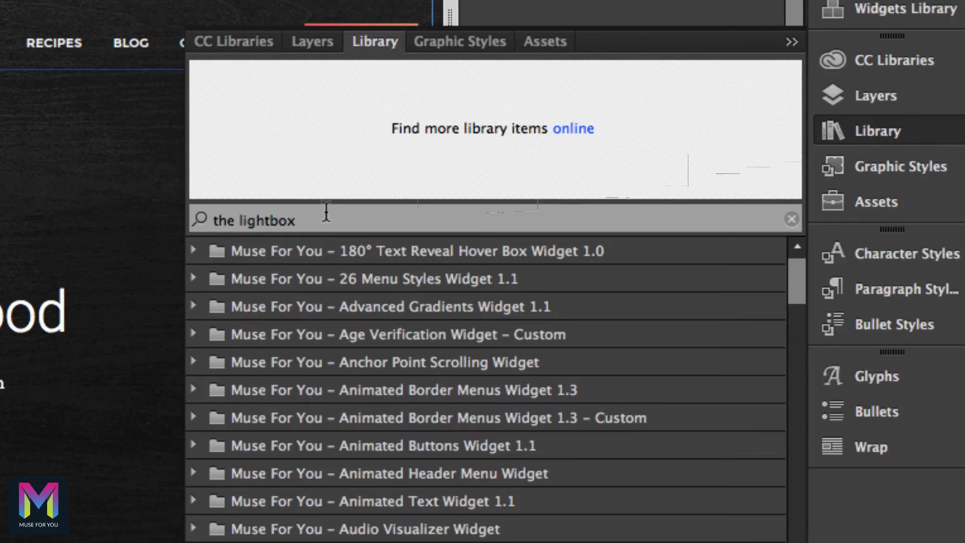
left_click_drag(324, 210, 164, 193)
type("advance")
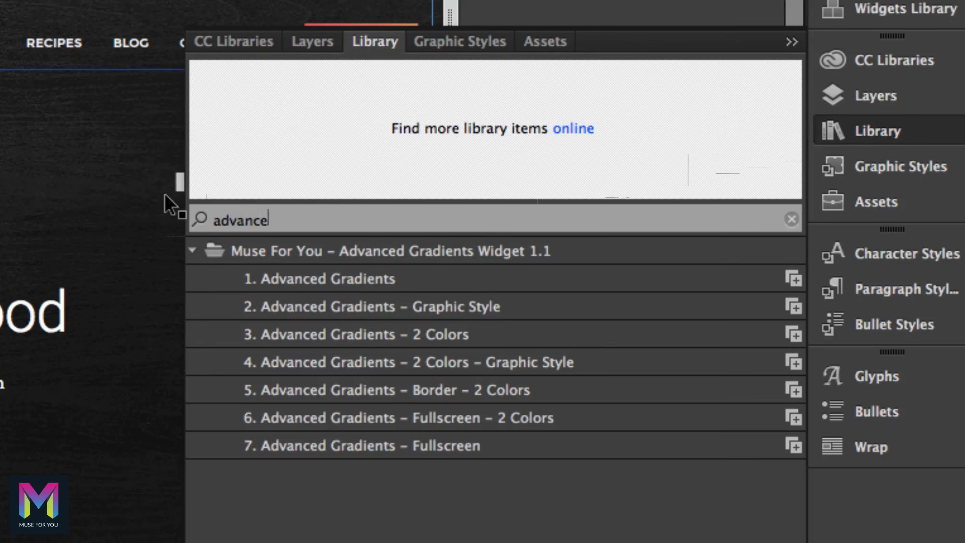
type("d gradients")
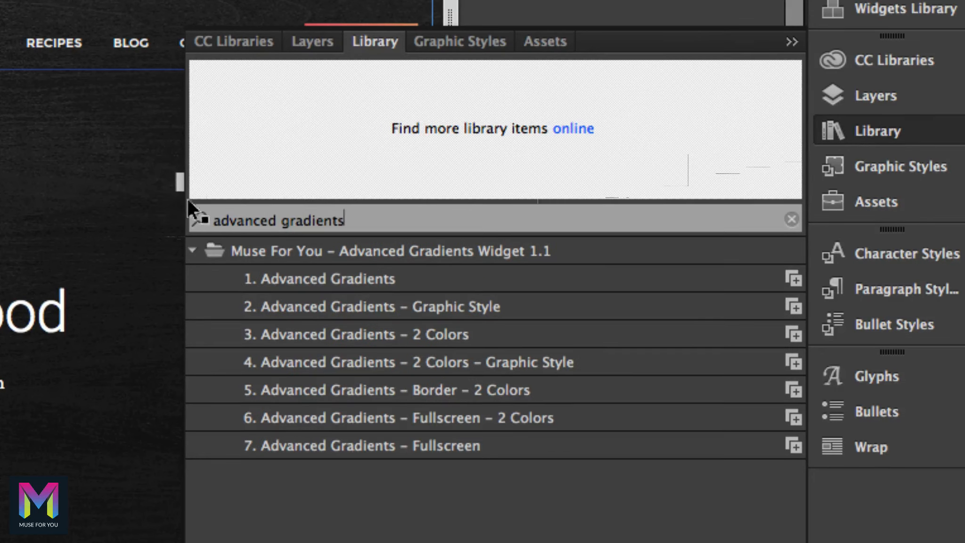
left_click(419, 332)
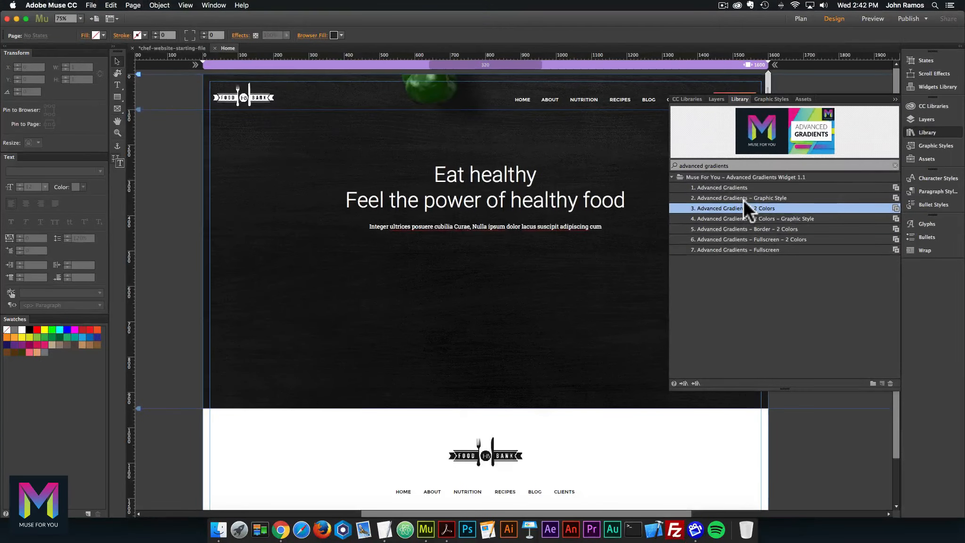
left_click_drag(744, 199, 418, 258)
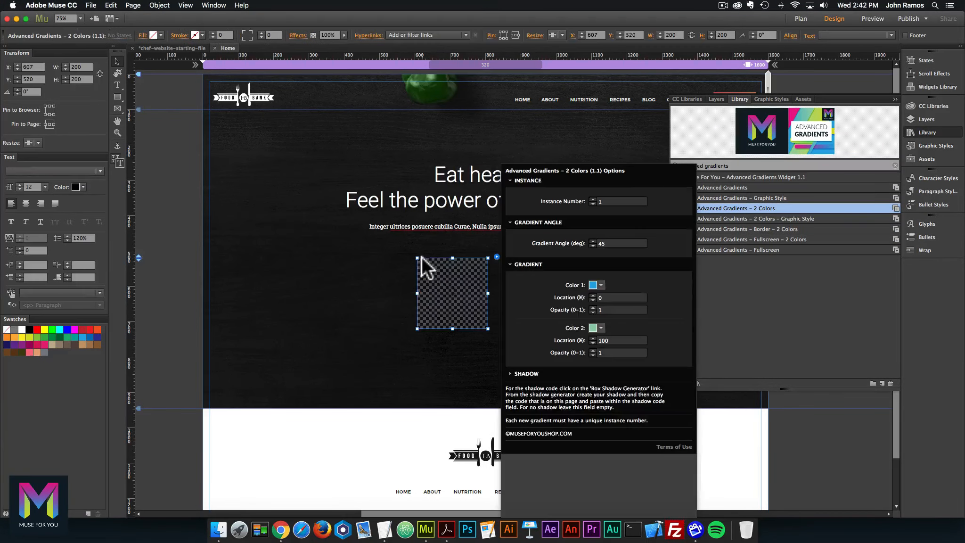
left_click(450, 286)
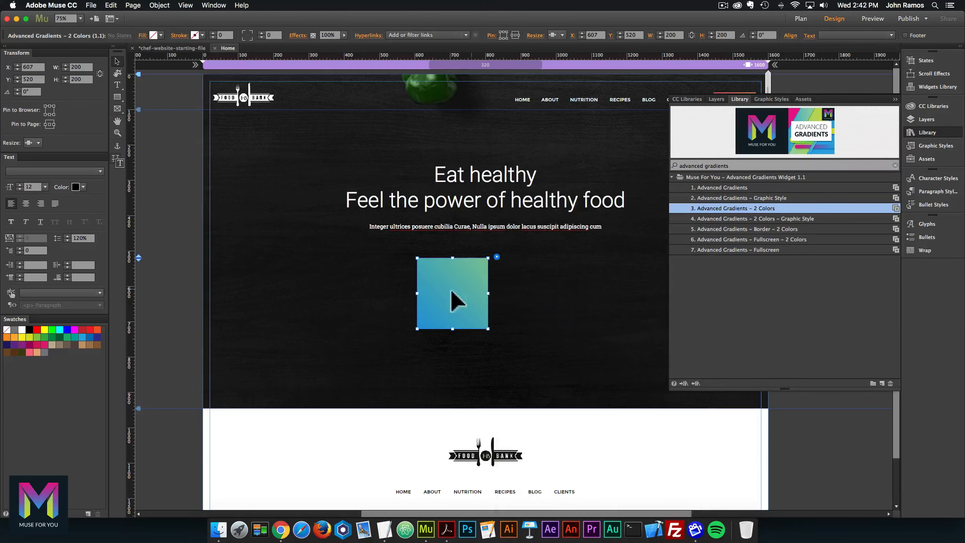
- Set the gradient widget's first colour to the pink swatch and its second colour to the light orange swatch (E8AA7B)
left_click(497, 255)
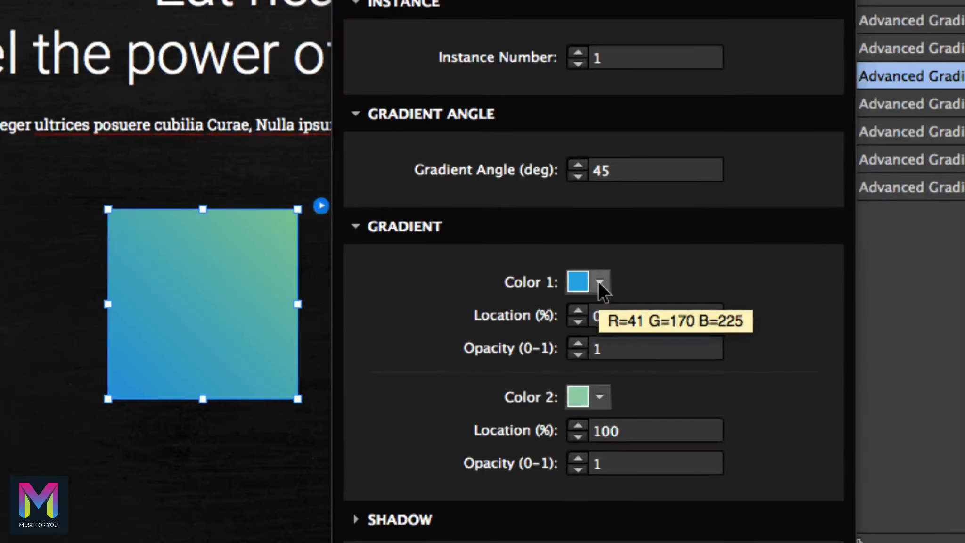
left_click(600, 285)
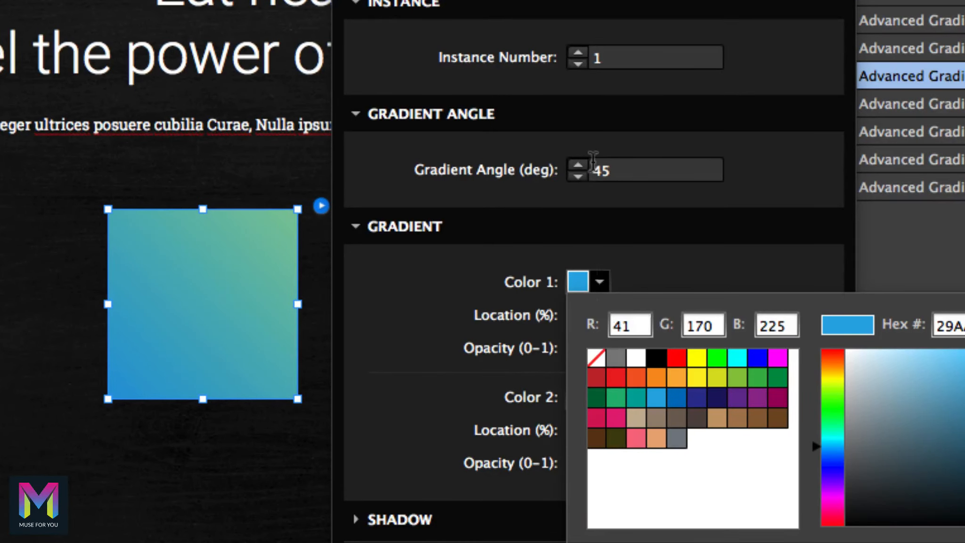
left_click(638, 438)
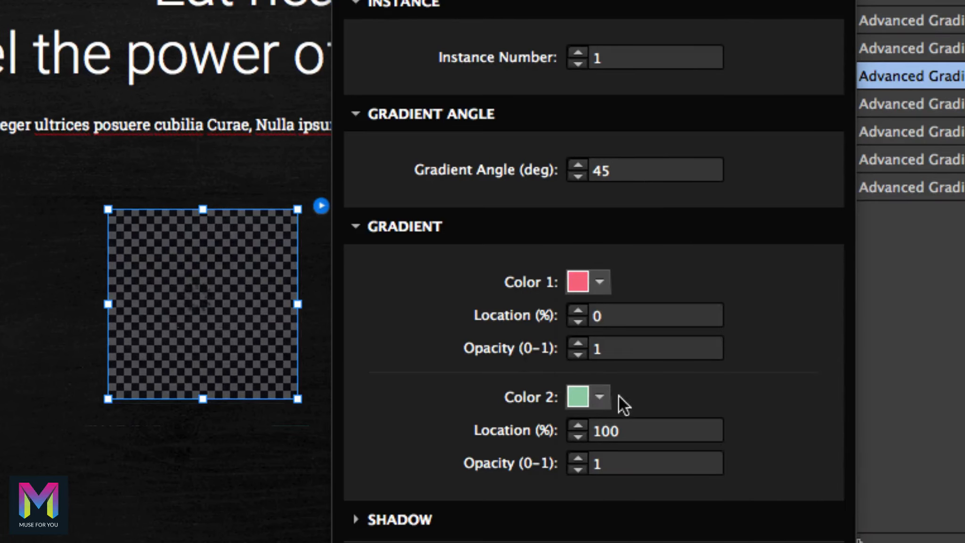
left_click(600, 397)
left_click(611, 382)
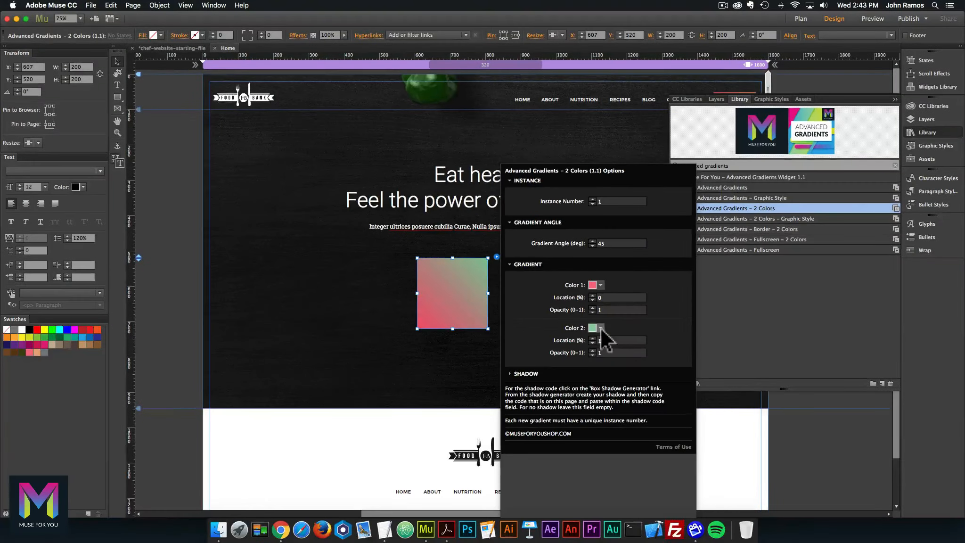
left_click(600, 358)
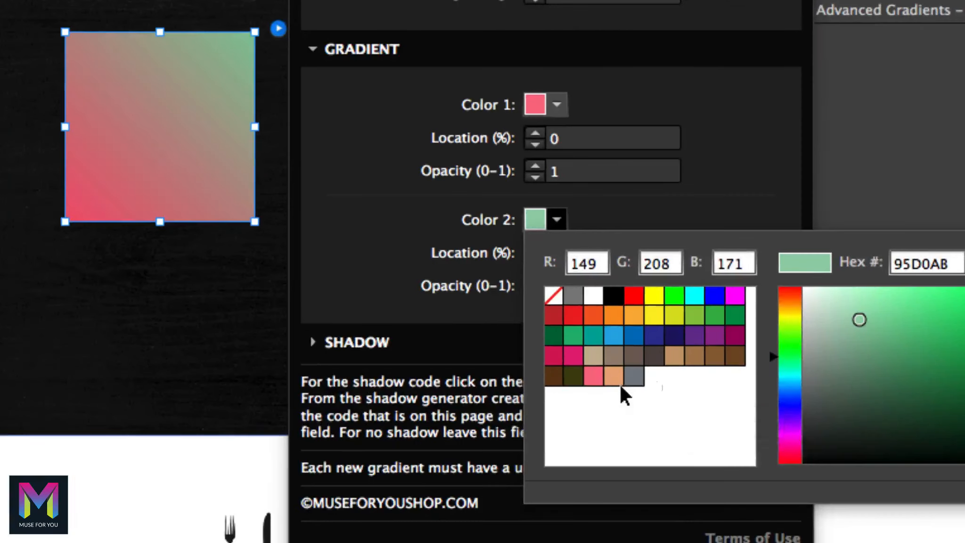
left_click(613, 375)
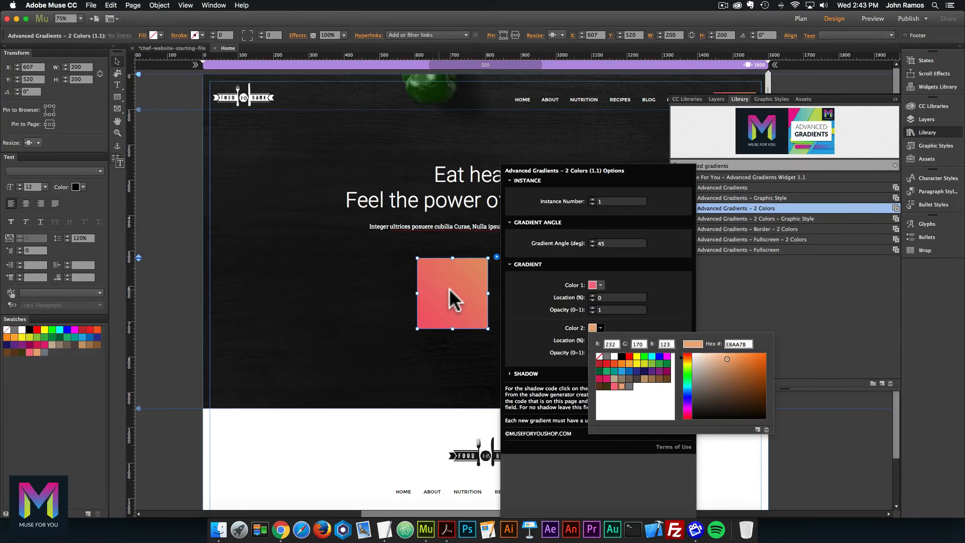
- Move the gradient widget under the tagline and resize it to 194 wide and 60 high
left_click_drag(450, 288, 460, 288)
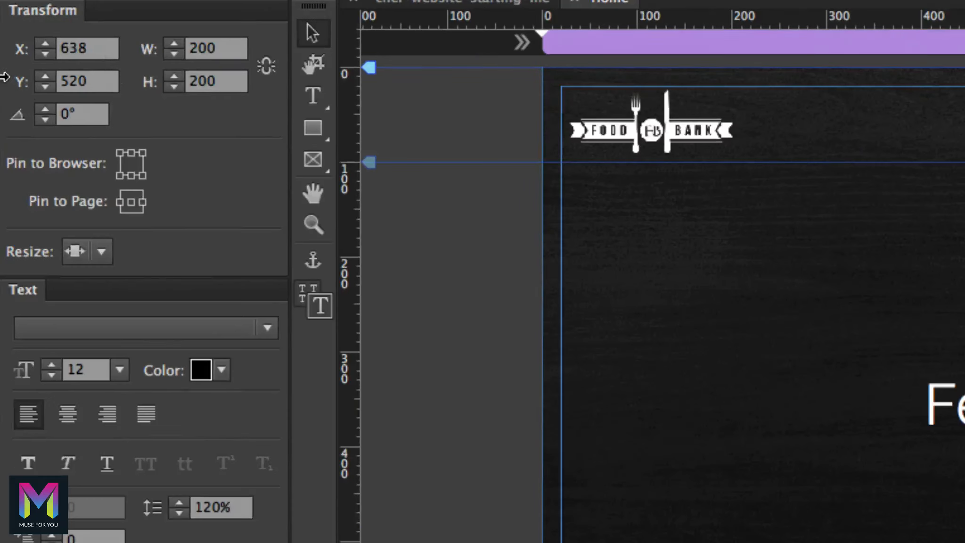
left_click(216, 48)
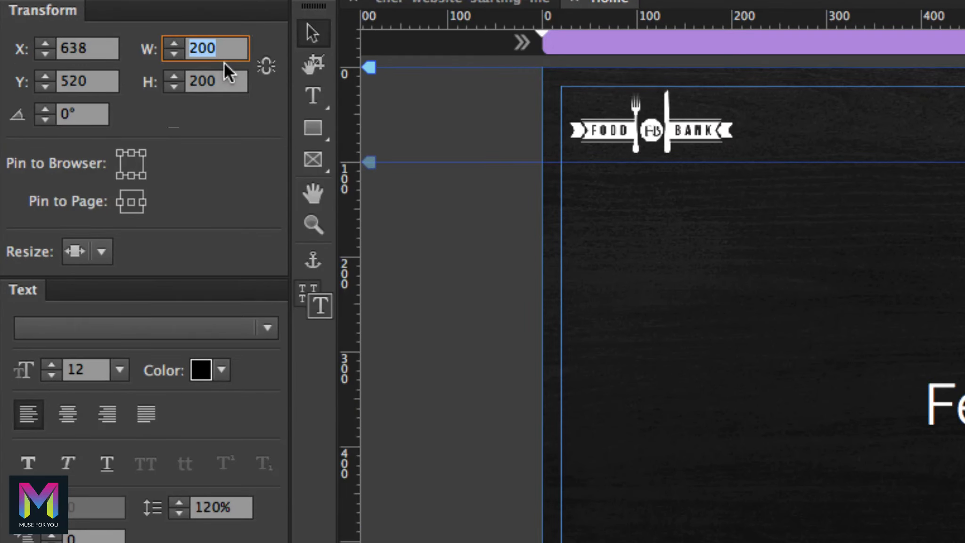
type("194")
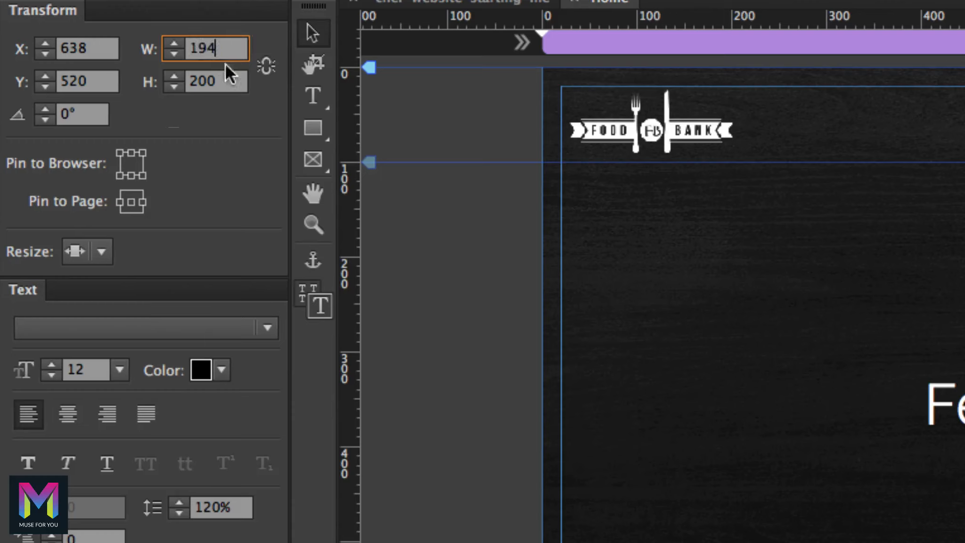
left_click(217, 84)
left_click_drag(218, 85, 174, 84)
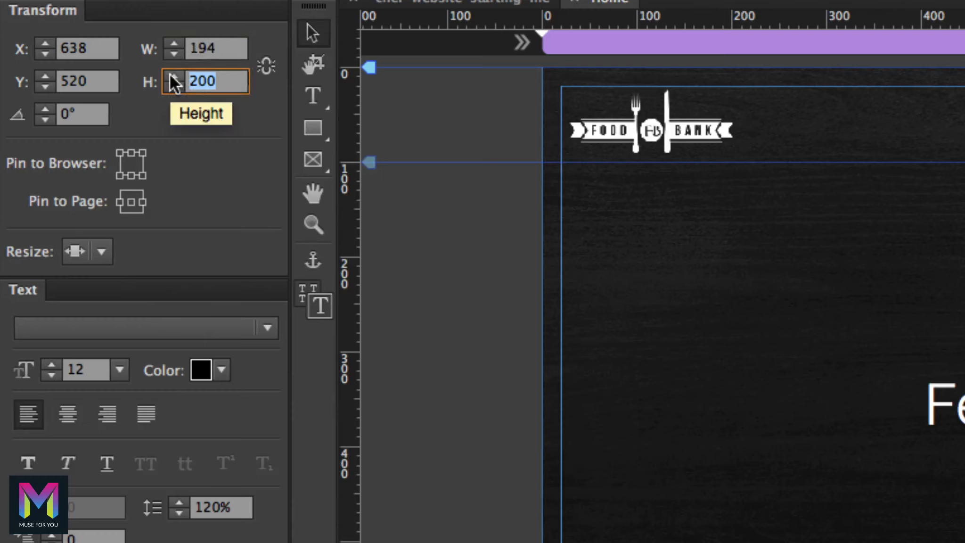
type("60")
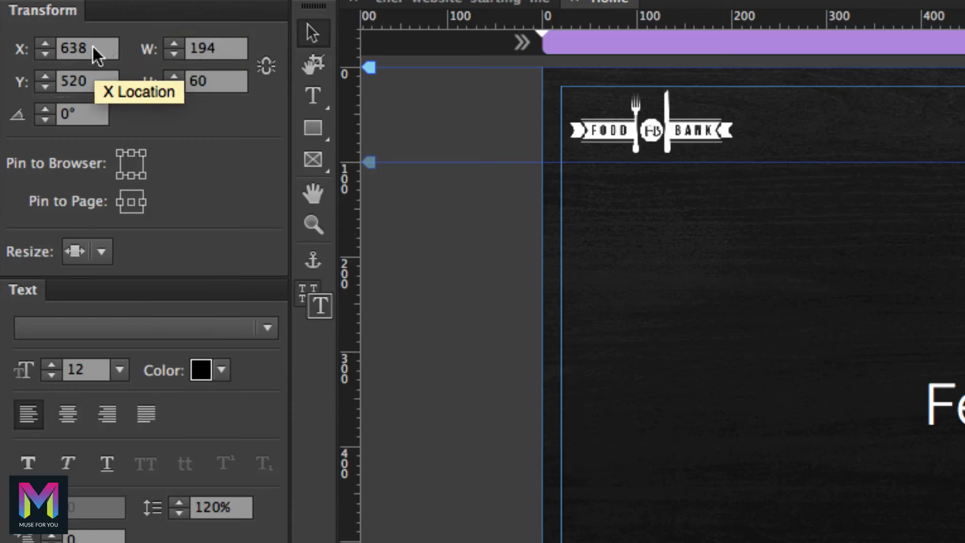
- Position the gradient widget at X 703 and Y 477
left_click_drag(92, 50, 44, 49)
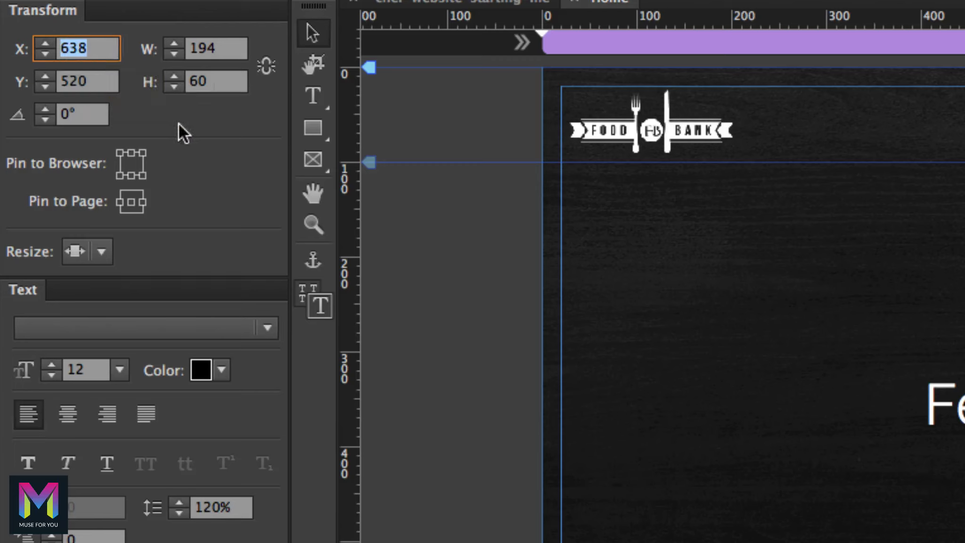
type("703")
key("Tab")
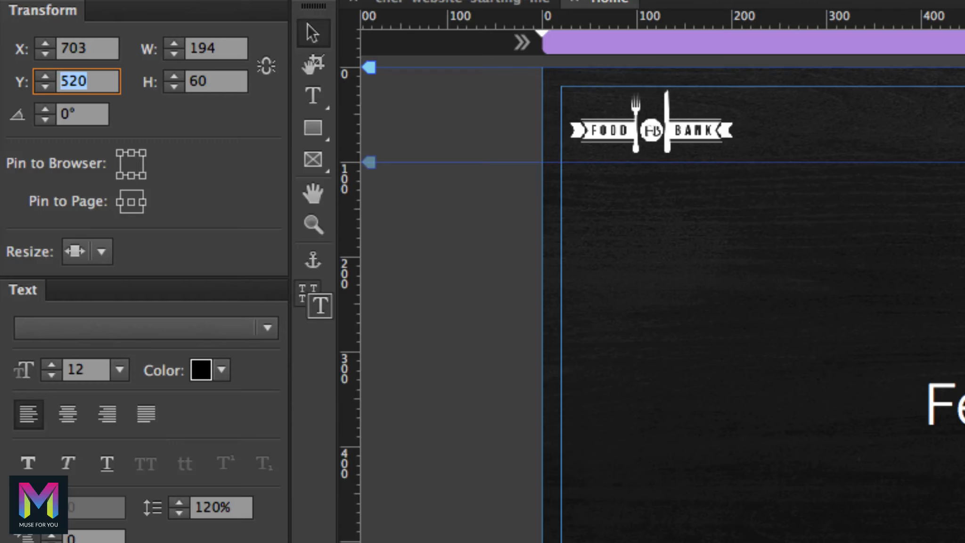
type("477")
key("Return")
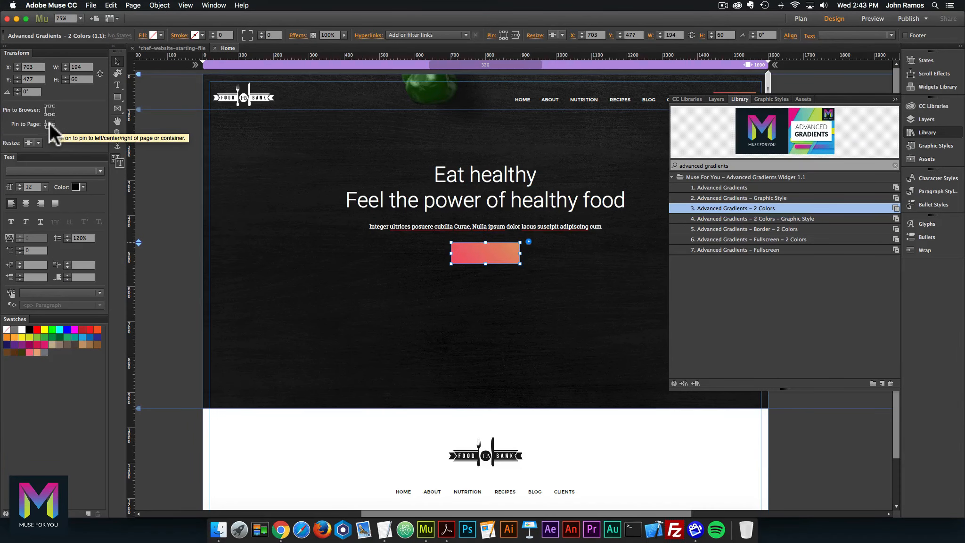
- Pin the gradient widget to the centre of the page, set its resize option to None, and deselect it
left_click(49, 122)
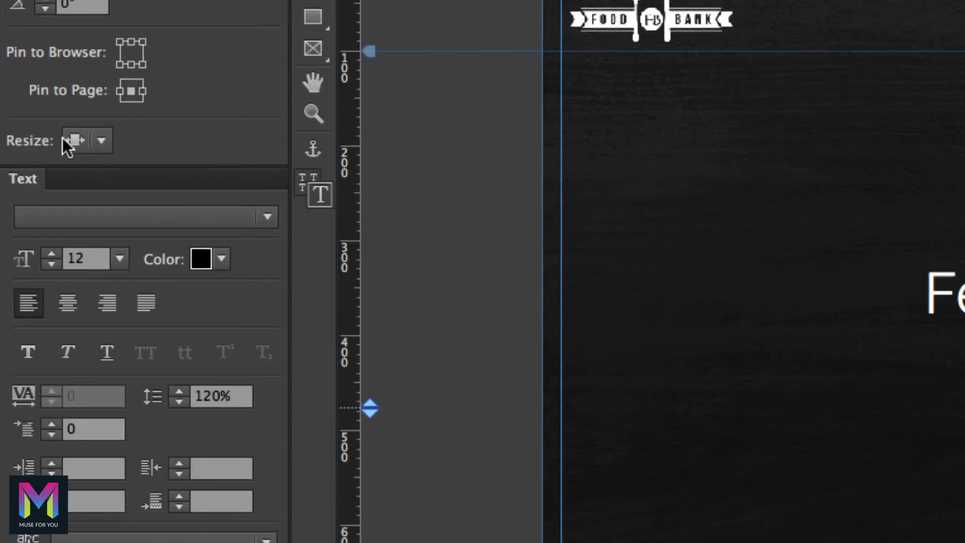
left_click(100, 140)
left_click(110, 167)
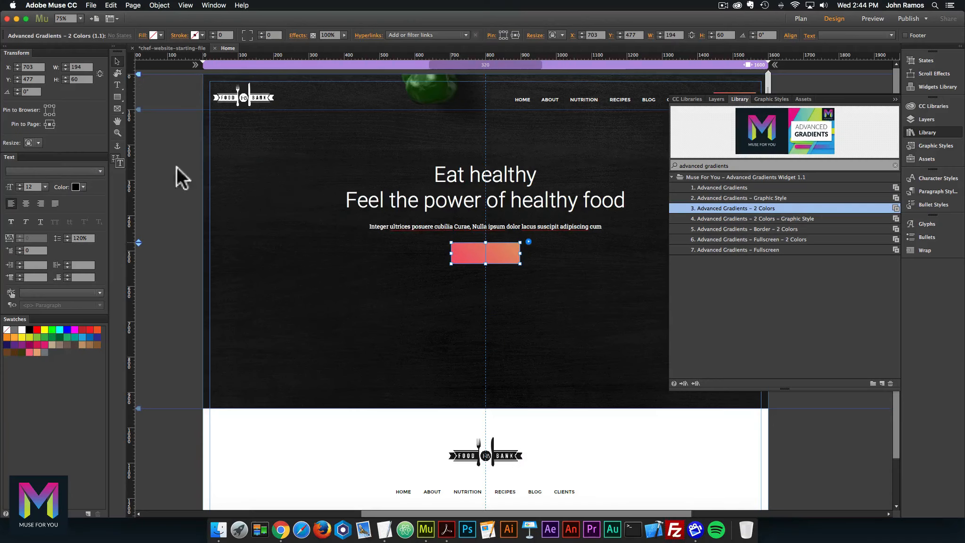
left_click(485, 255)
left_click(171, 179)
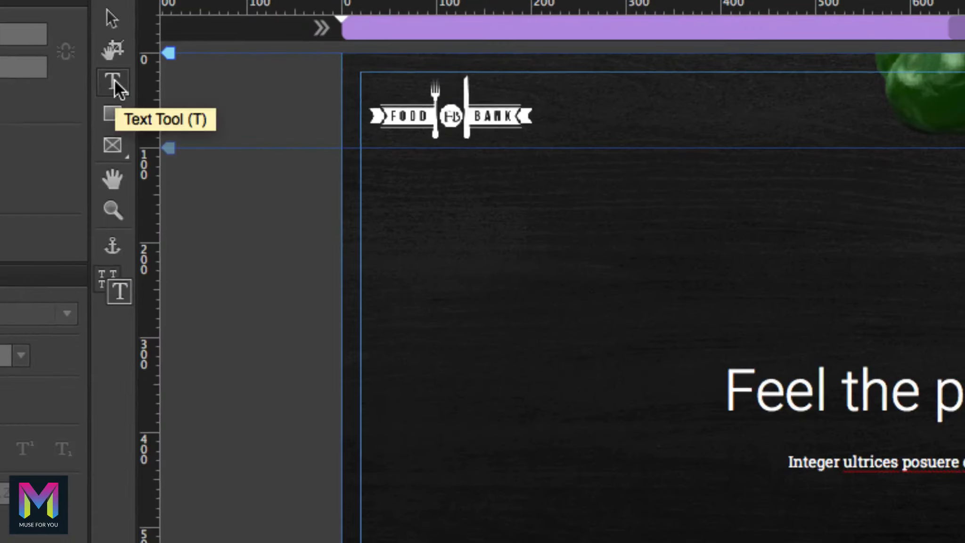
- Draw a text frame about 126 by 31 over the gradient rectangle and enter "read more" in it
left_click(114, 80)
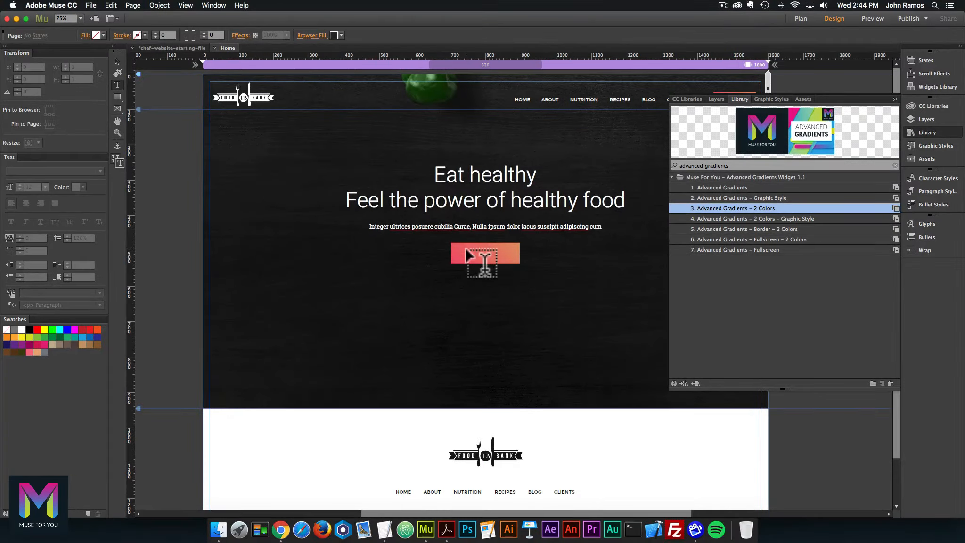
left_click_drag(463, 246, 509, 258)
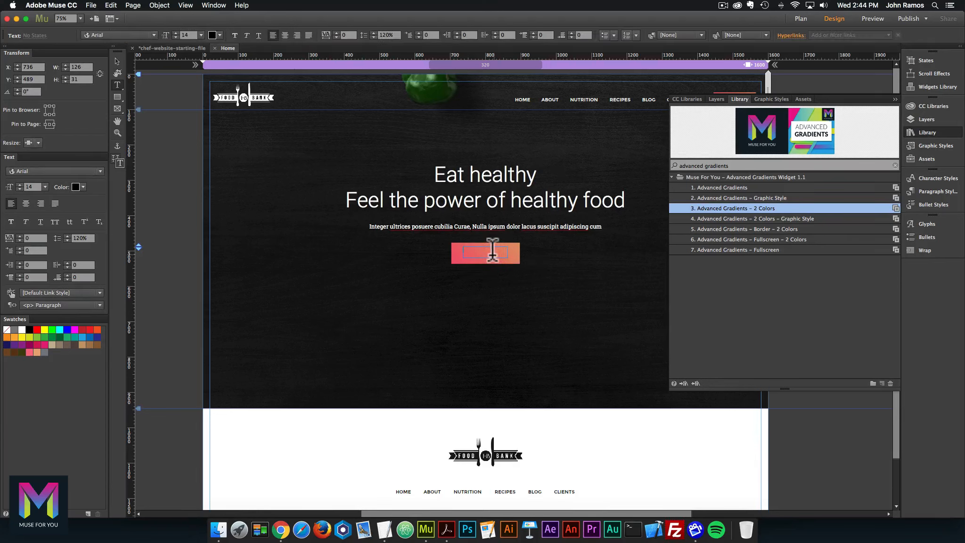
type("ree")
key("BackSpace")
type("ad more")
- Set the "read more" text to the Montserrat web font at size 13
left_click_drag(490, 250, 463, 250)
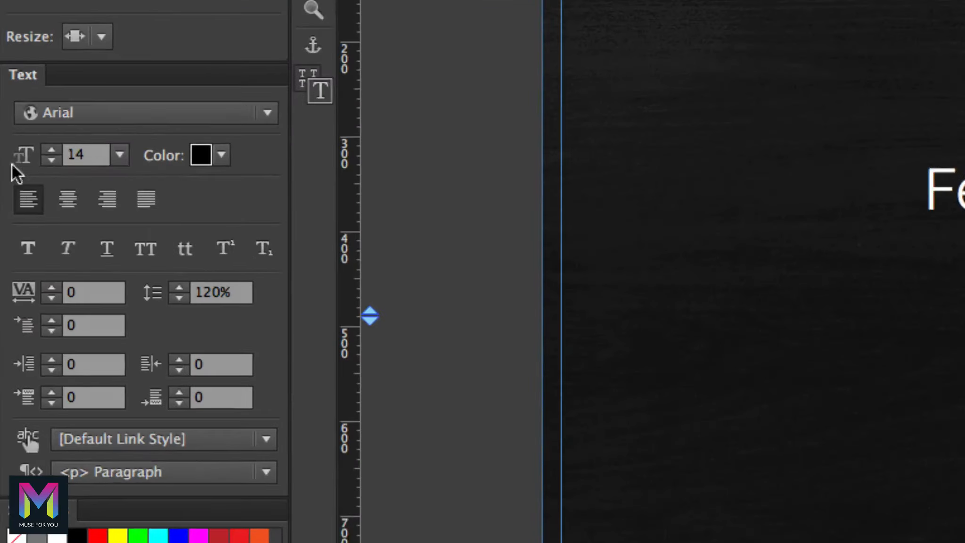
left_click(24, 174)
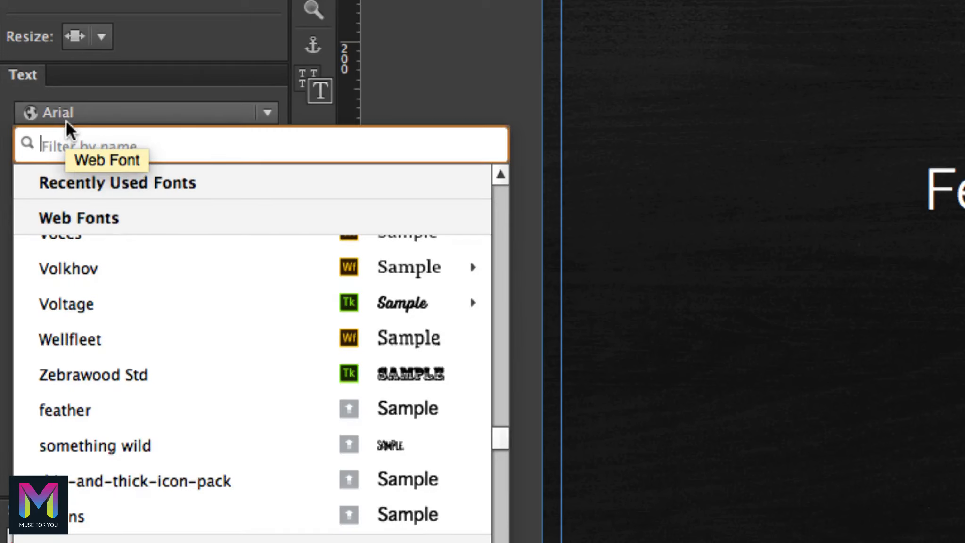
type("monts")
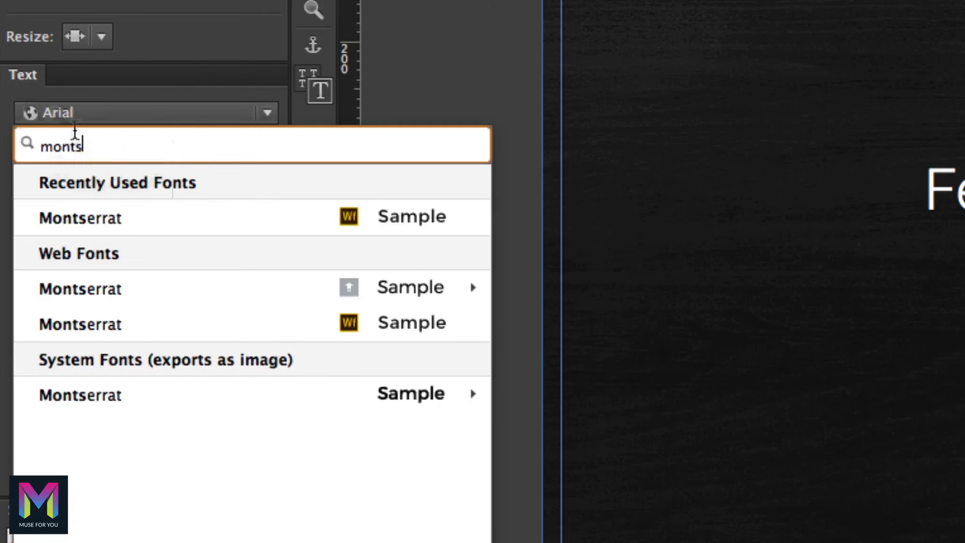
left_click(95, 217)
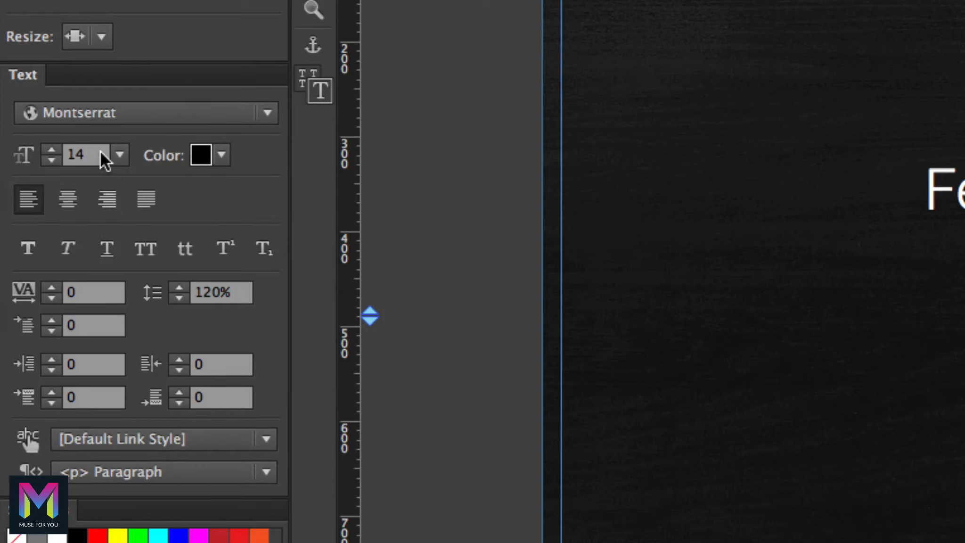
left_click(51, 160)
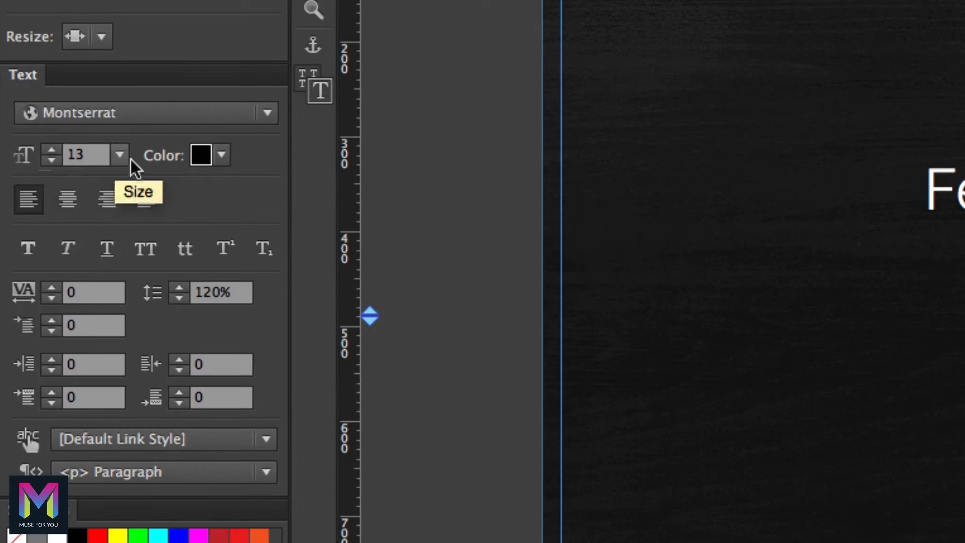
- Colour the "read more" text white, align it to the centre, and turn on all caps
left_click(221, 155)
left_click(540, 190)
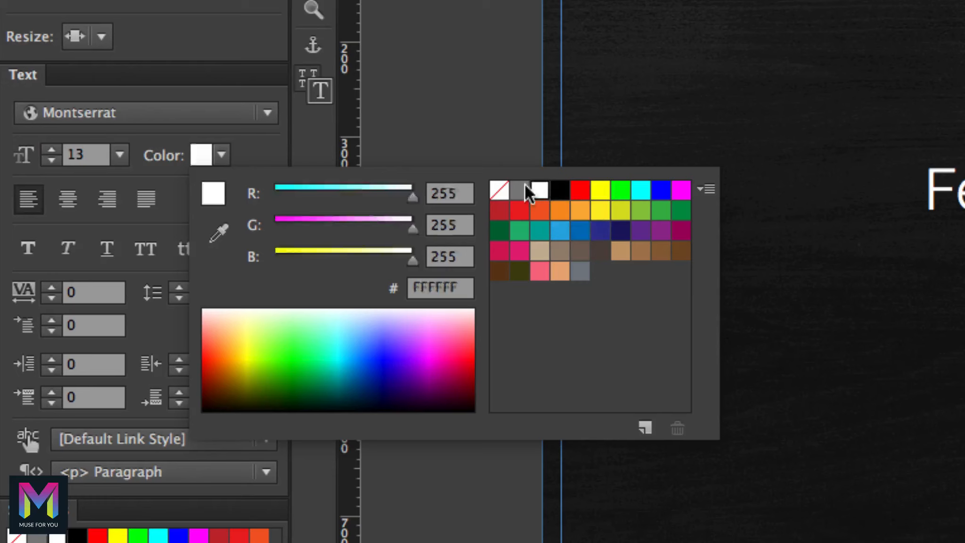
left_click(281, 158)
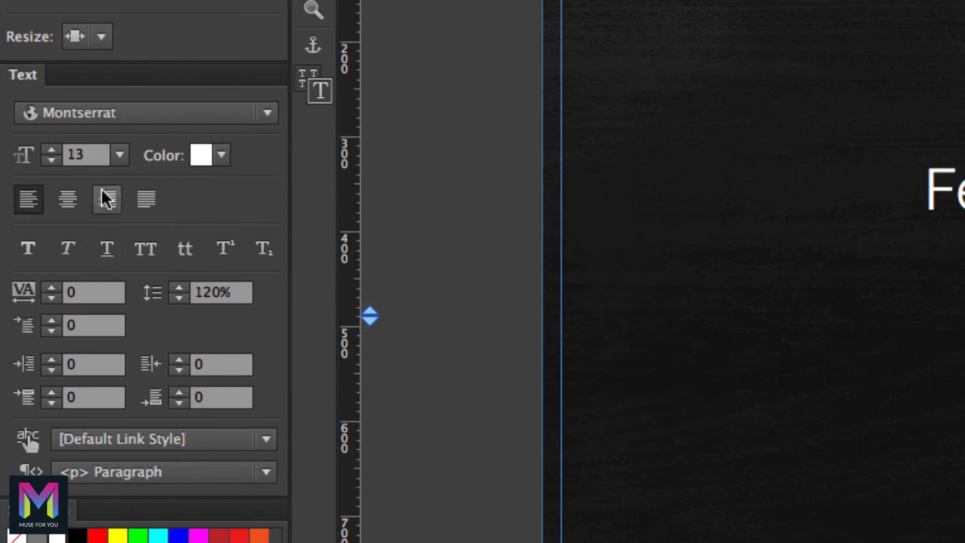
left_click(68, 203)
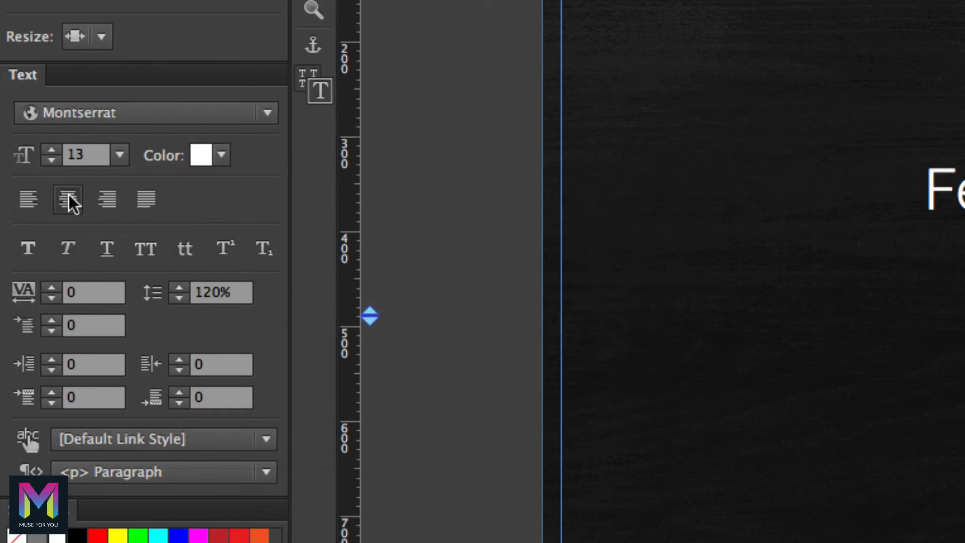
left_click(147, 250)
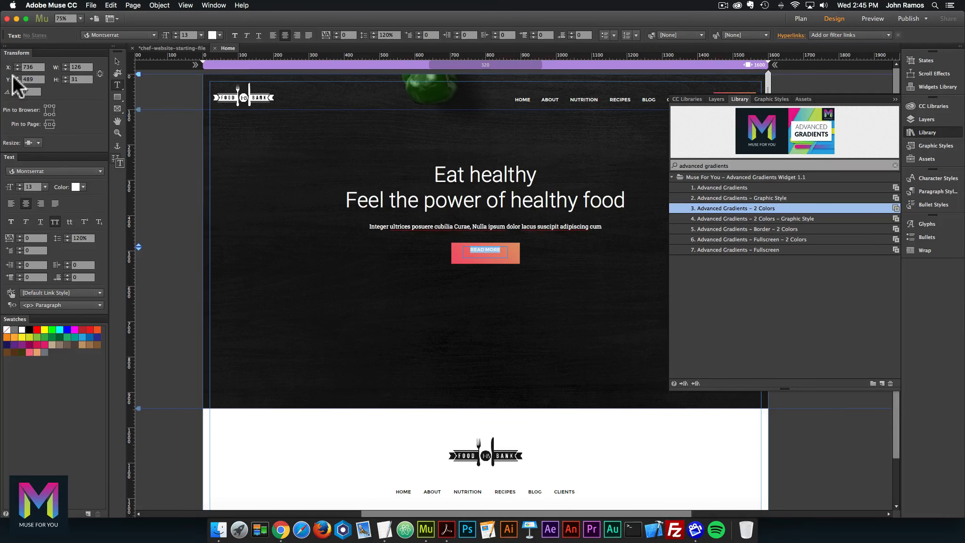
- Resize the READ MORE text frame to 94 wide and 16 high
left_click(112, 58)
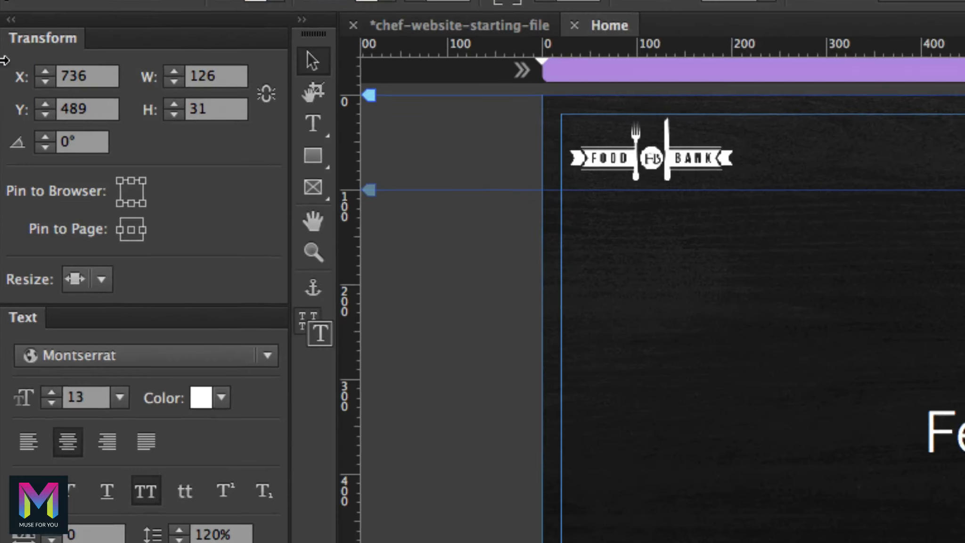
left_click(78, 67)
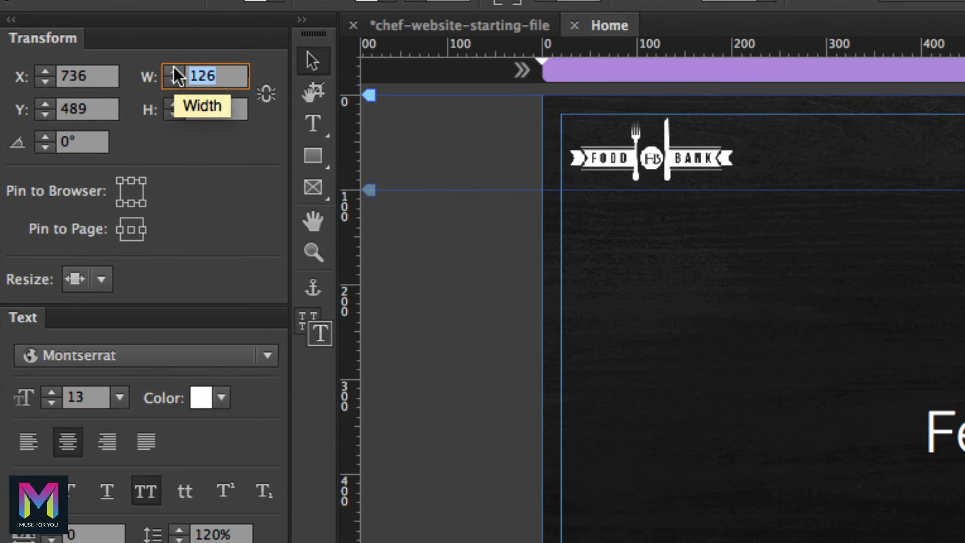
type("94")
key("Tab")
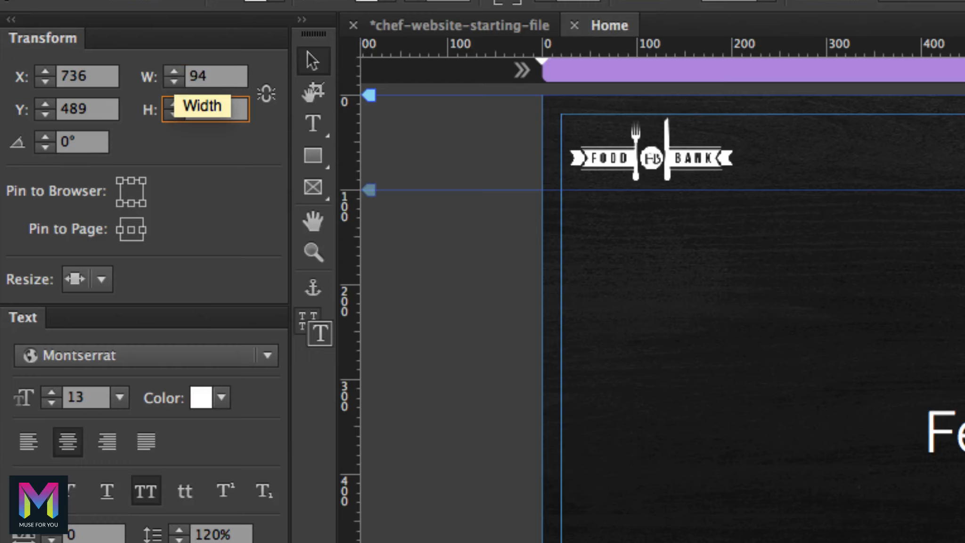
- Position the READ MORE text frame at X 753 and Y 498
left_click(94, 77)
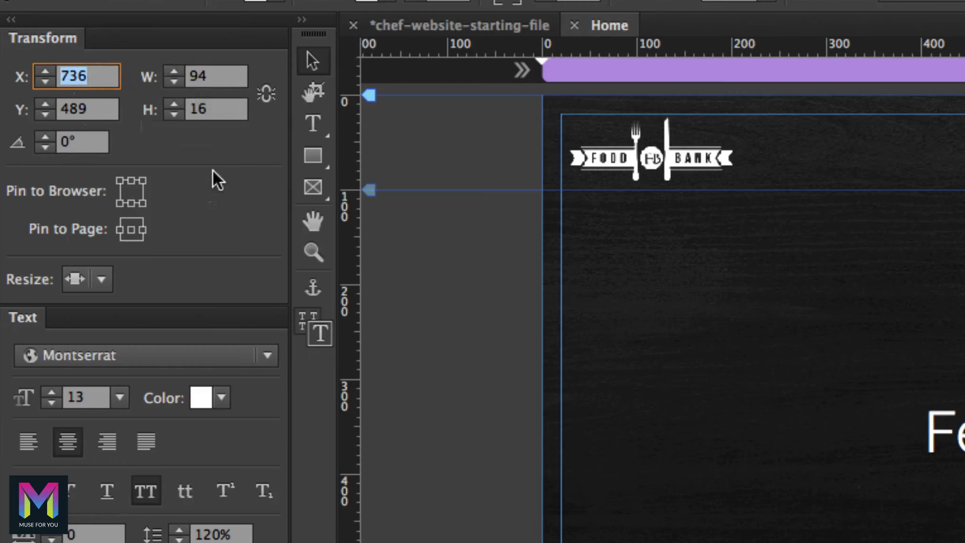
type("753")
key("Tab")
type("498")
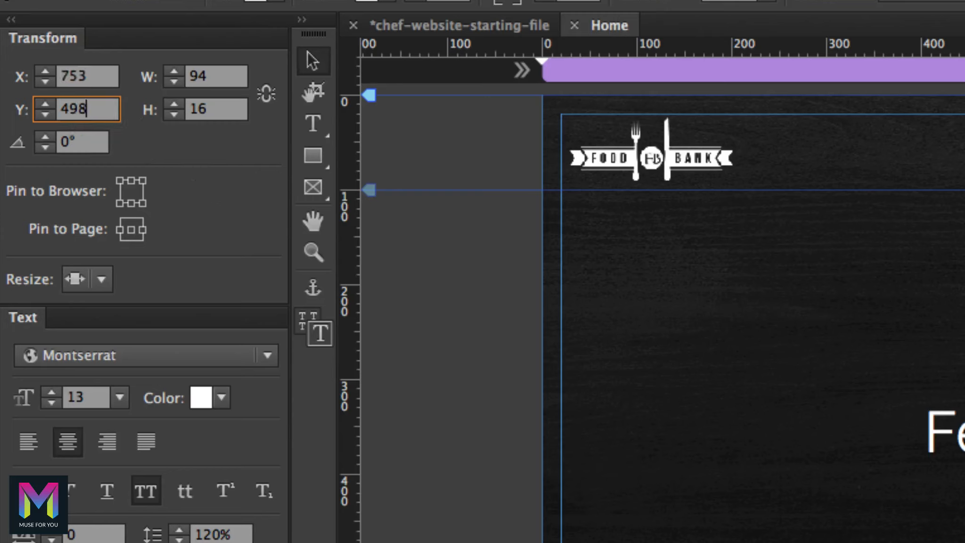
key("Return")
- Pin the READ MORE text frame to the centre of the page and set its resize option to None
left_click(102, 278)
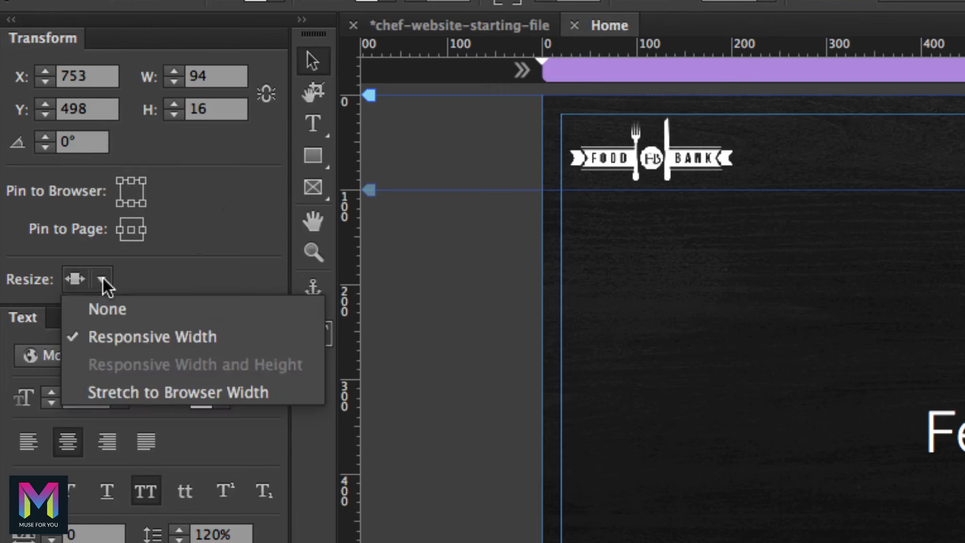
left_click(102, 279)
left_click(102, 279)
left_click(105, 305)
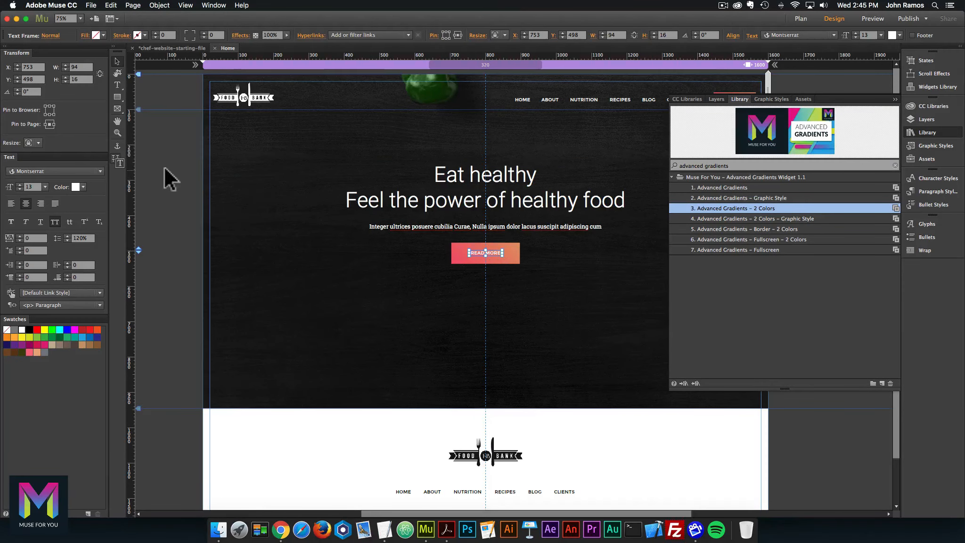
- Switch to the reference PDF in Acrobat, examine the Good Food image block and chef card below the header, and return to Muse
left_click(444, 348)
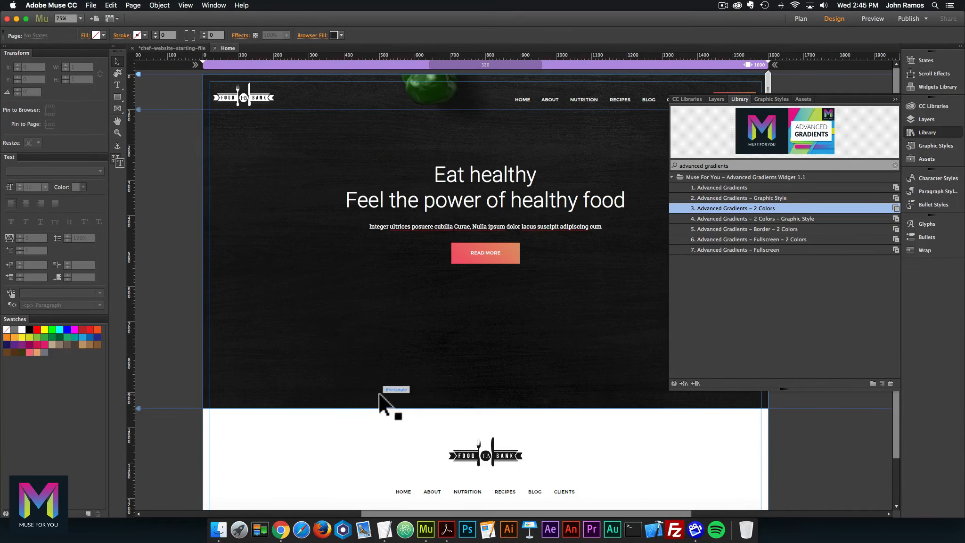
left_click(454, 517)
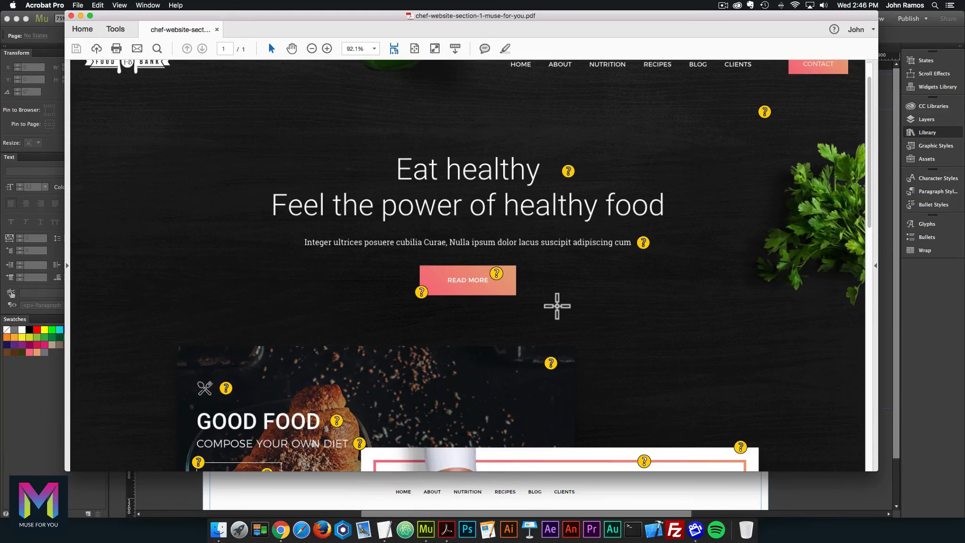
scroll(539, 308, "down", 3)
mouse_move(540, 307)
scroll(539, 308, "down", 3)
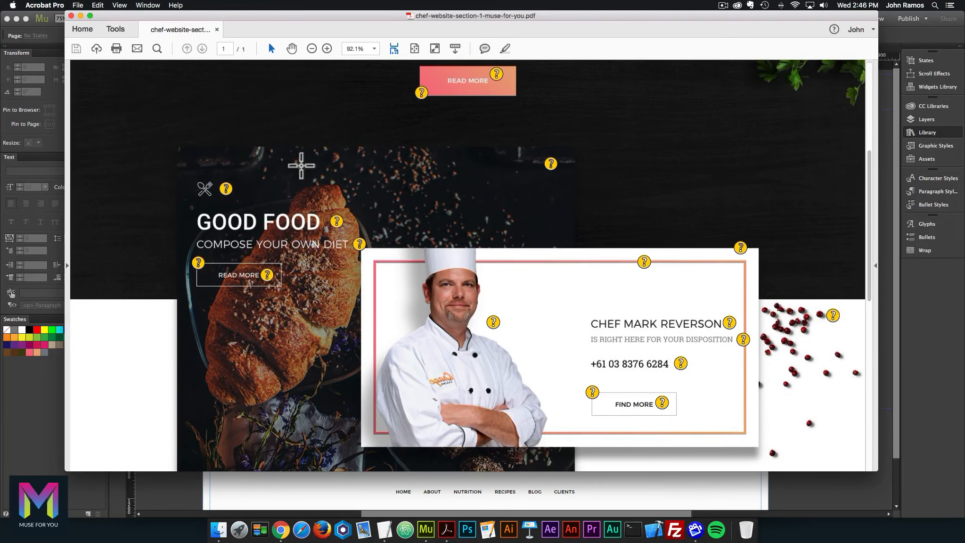
scroll(304, 254, "down", 3)
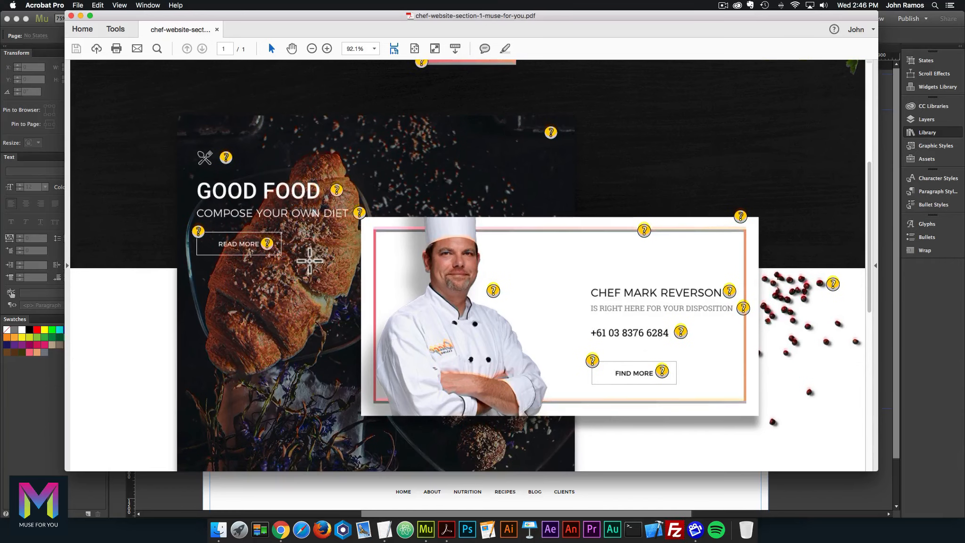
left_click(424, 523)
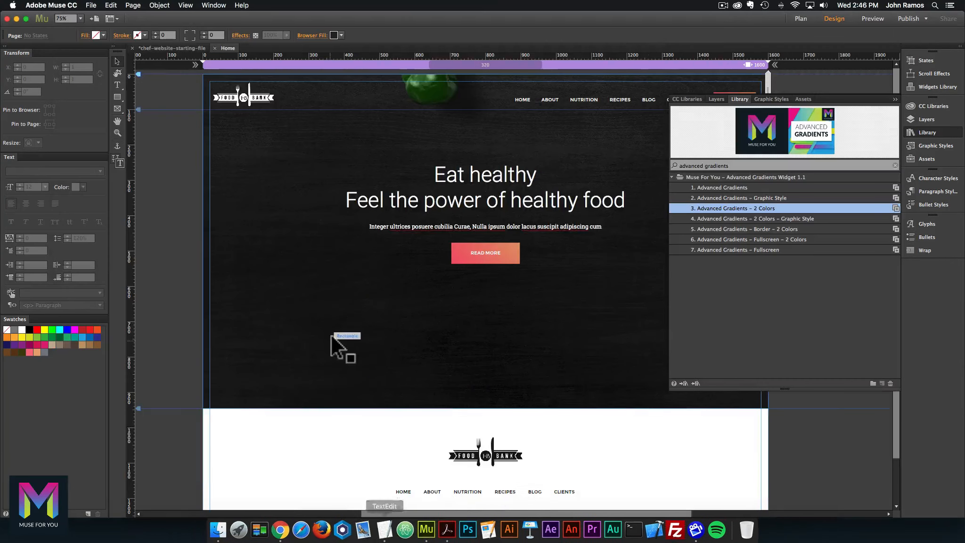
- Expand the Section 1 layer and examine its stacked objects, selecting the Rectangle that holds the header image
left_click(118, 97)
left_click(117, 61)
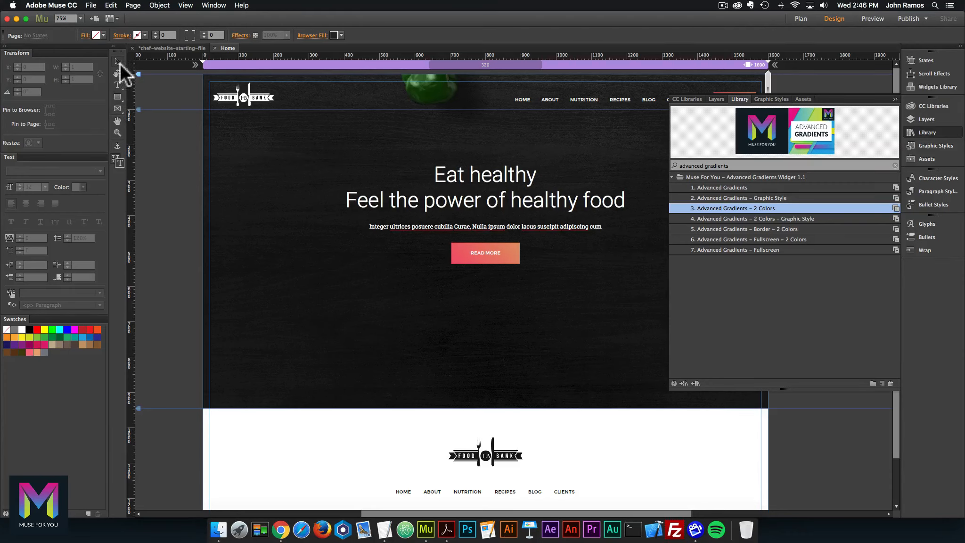
left_click(927, 119)
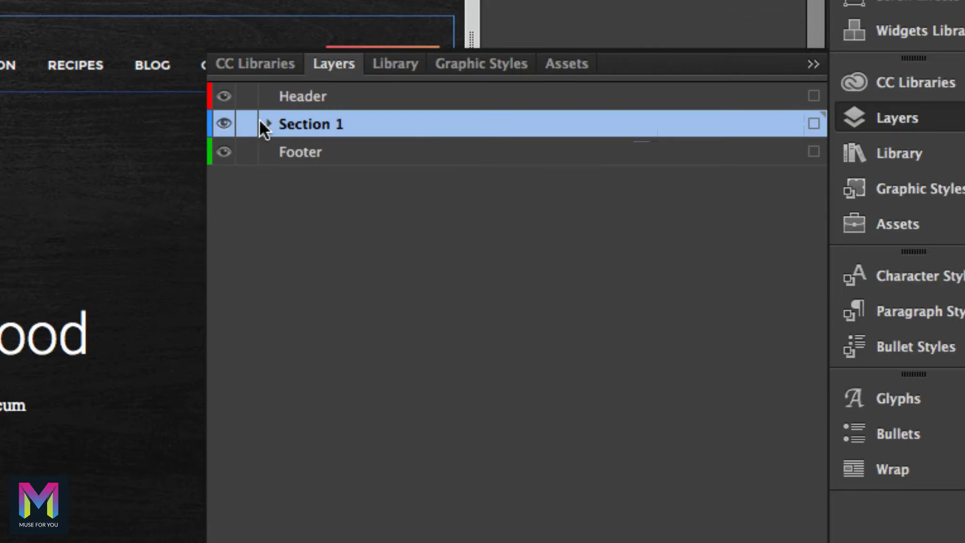
left_click(693, 122)
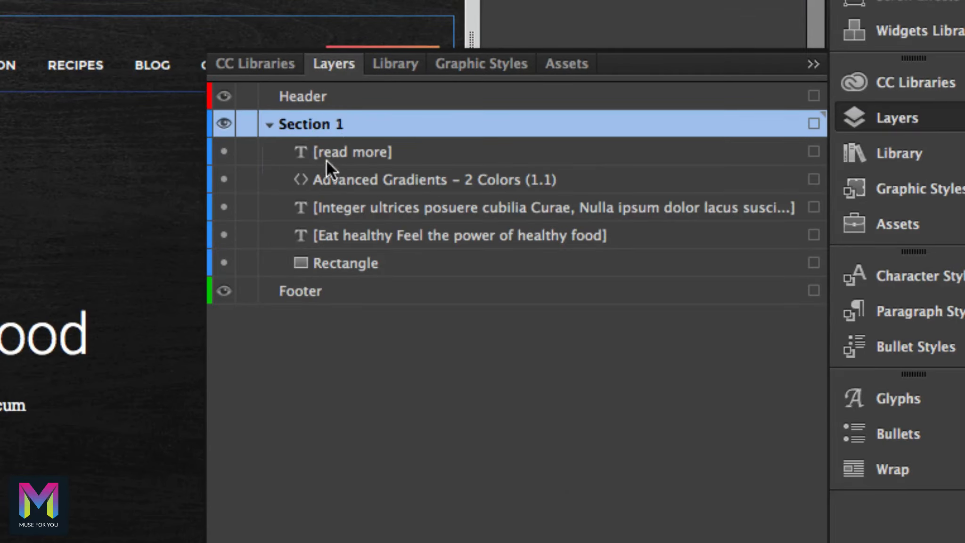
left_click(318, 95)
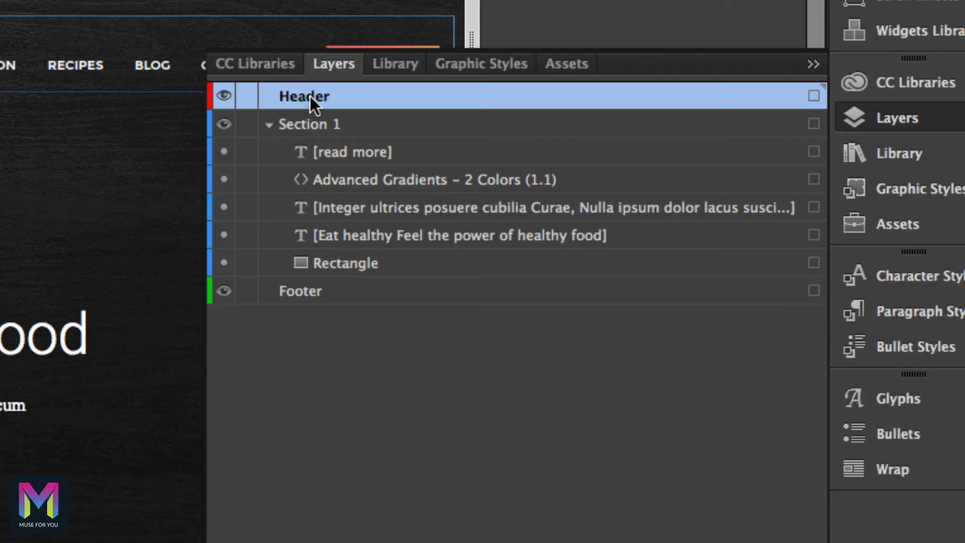
left_click(299, 125)
left_click(293, 99)
left_click(340, 158)
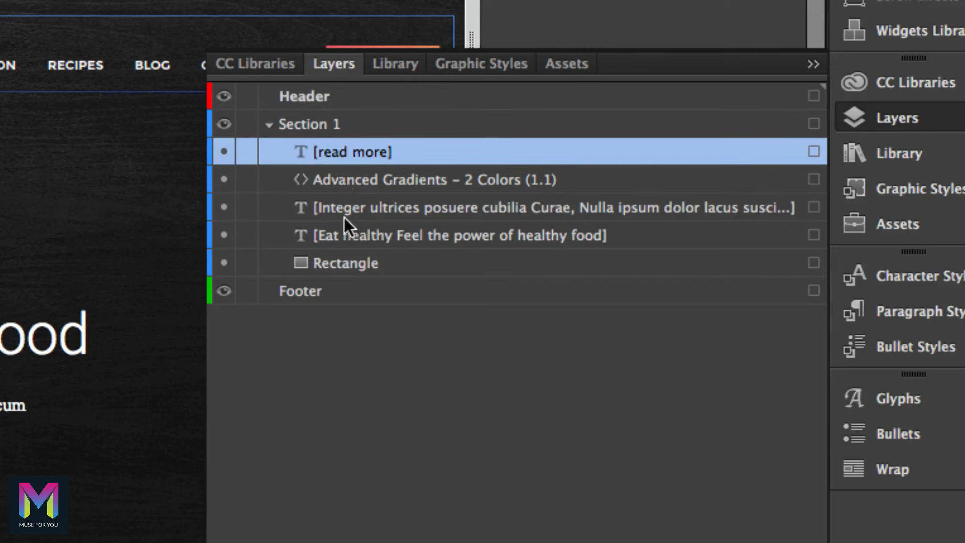
left_click(349, 262)
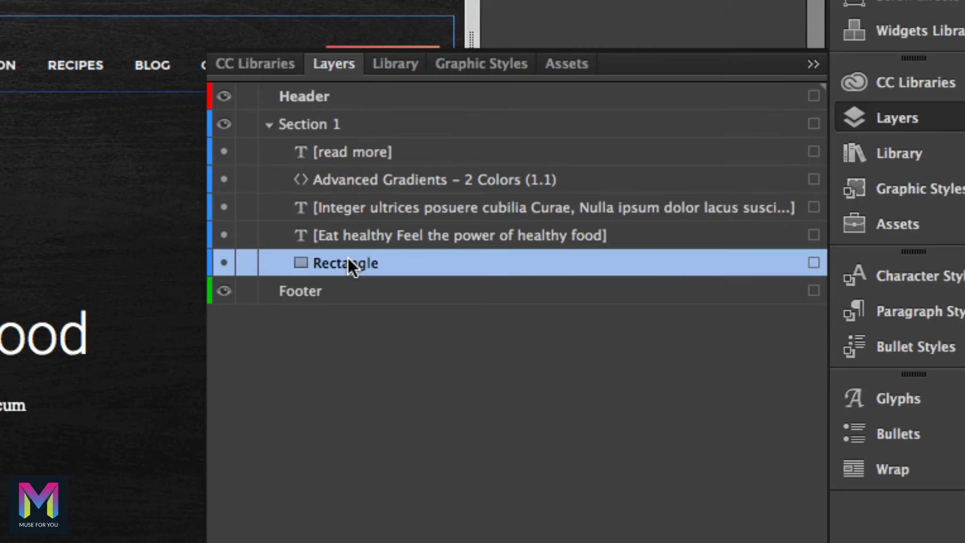
left_click(814, 263)
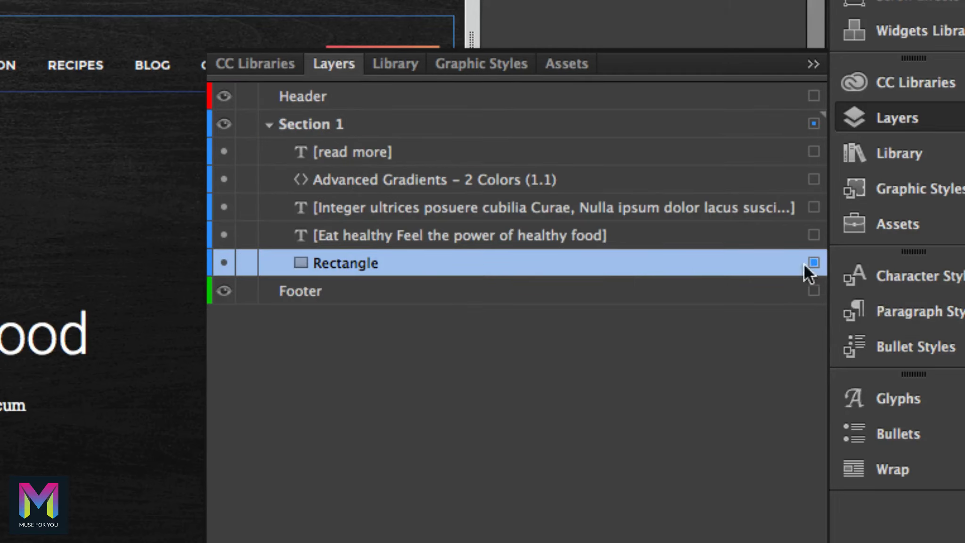
- Make Header the active layer and collapse the layer list
left_click(307, 97)
left_click(311, 124)
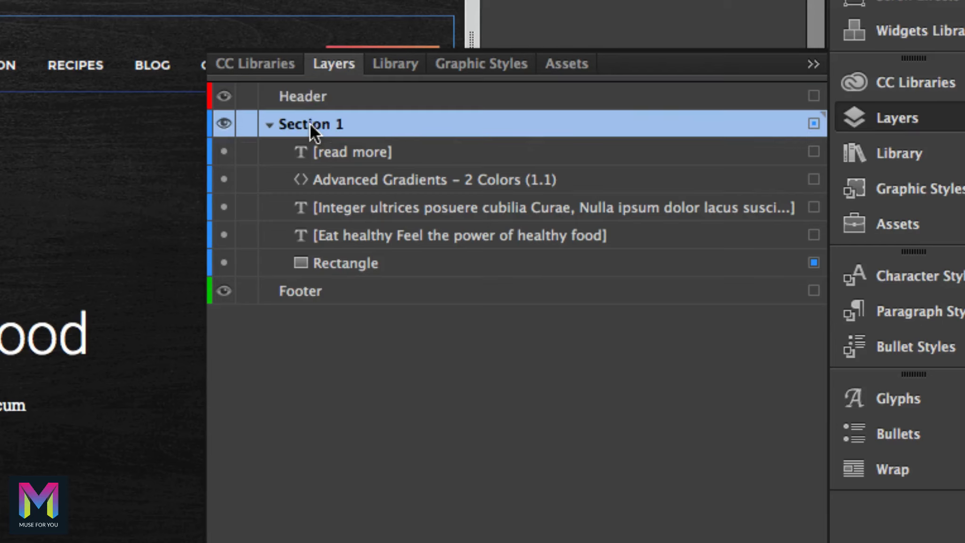
left_click(315, 98)
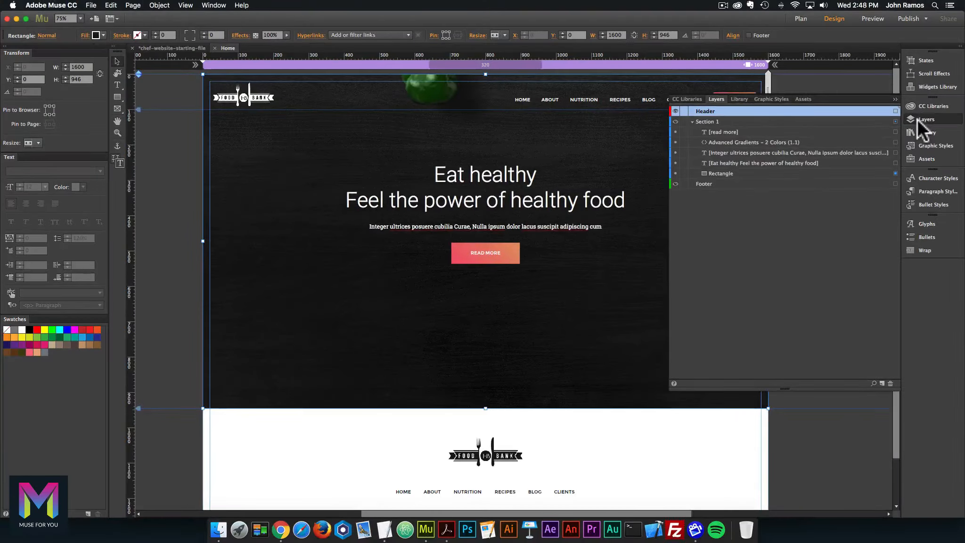
left_click(919, 118)
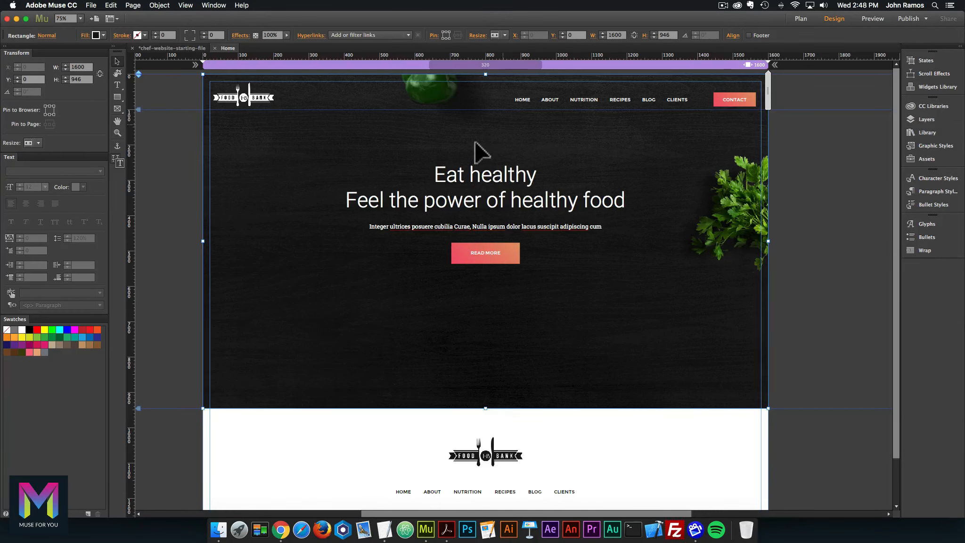
- Draw a rectangle about 230 wide and 196 high on the dark background, below and left of the READ MORE button
left_click(164, 187)
scroll(164, 187, "down", 3)
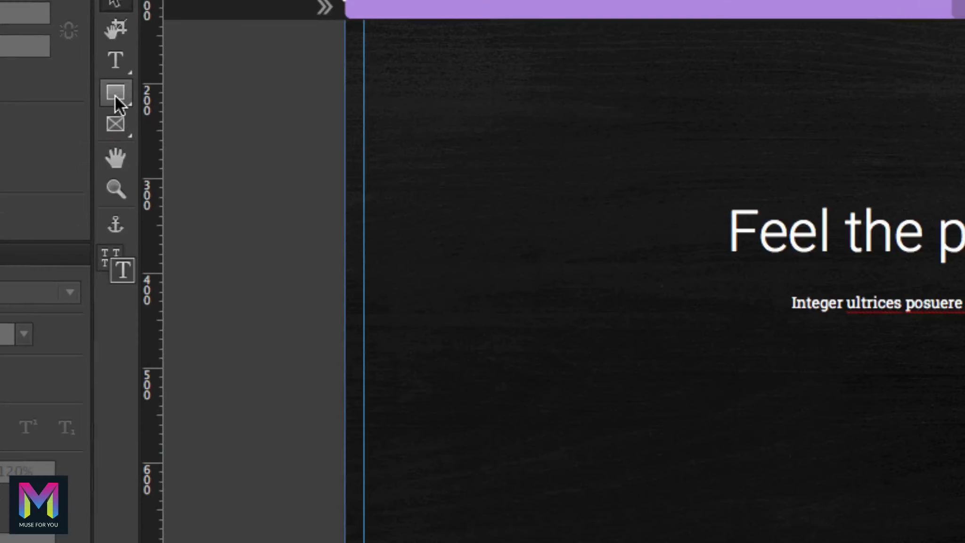
left_click(116, 98)
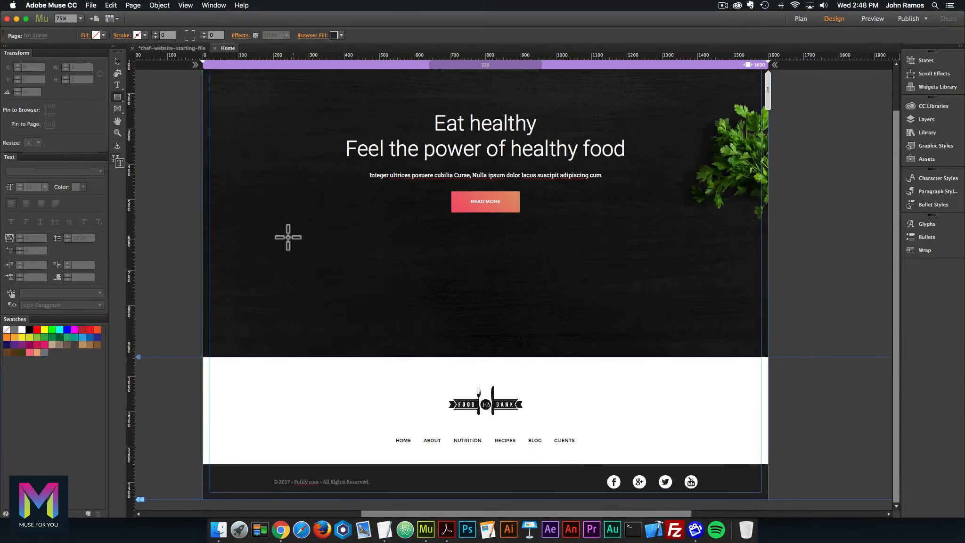
left_click_drag(287, 236, 370, 305)
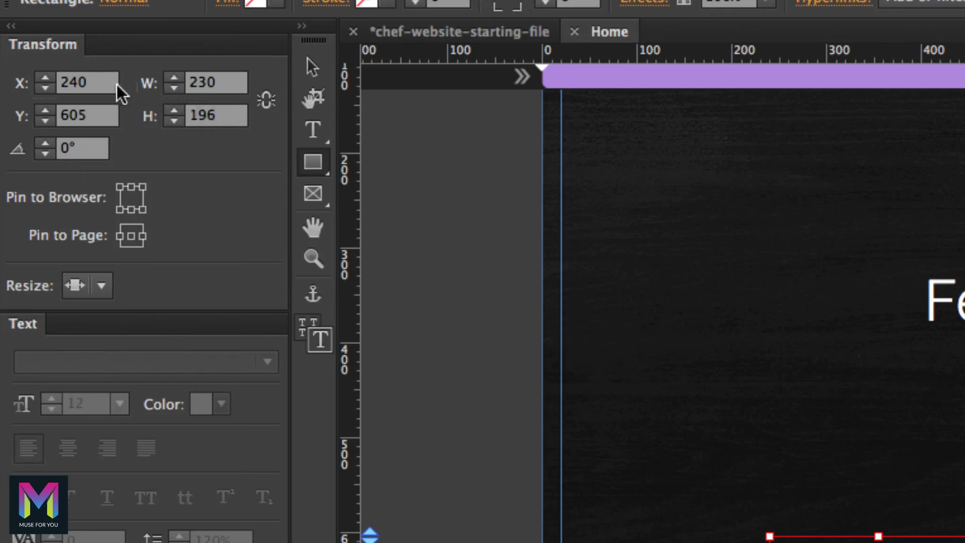
- Resize the new rectangle to 800 wide and 750 high
double_click(211, 85)
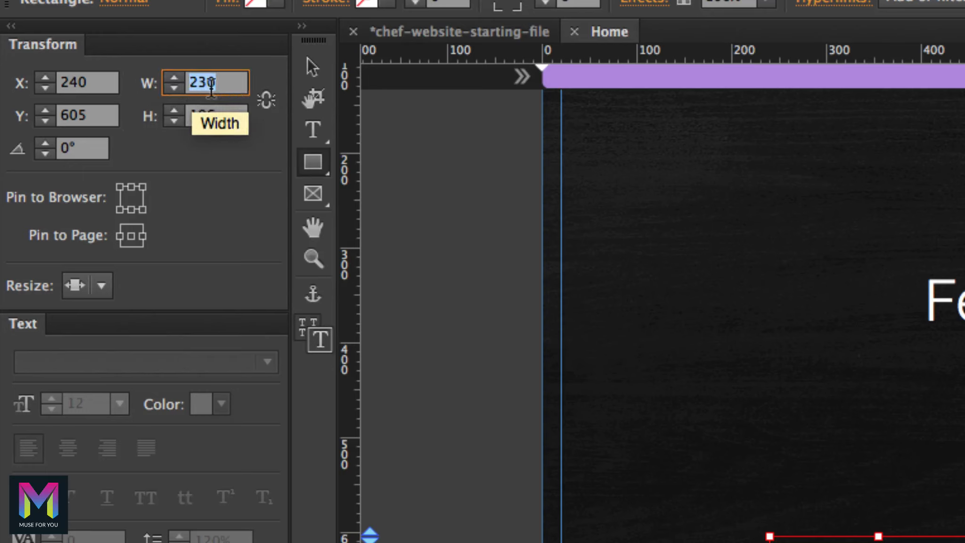
type("800")
key("Tab")
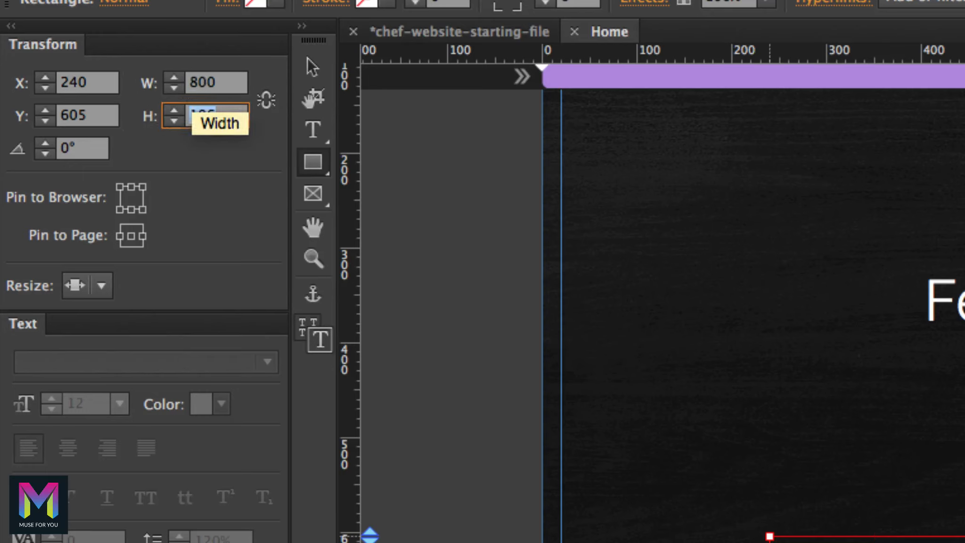
type("750")
key("Return")
- Position the rectangle at X 215 and Y 639
double_click(66, 81)
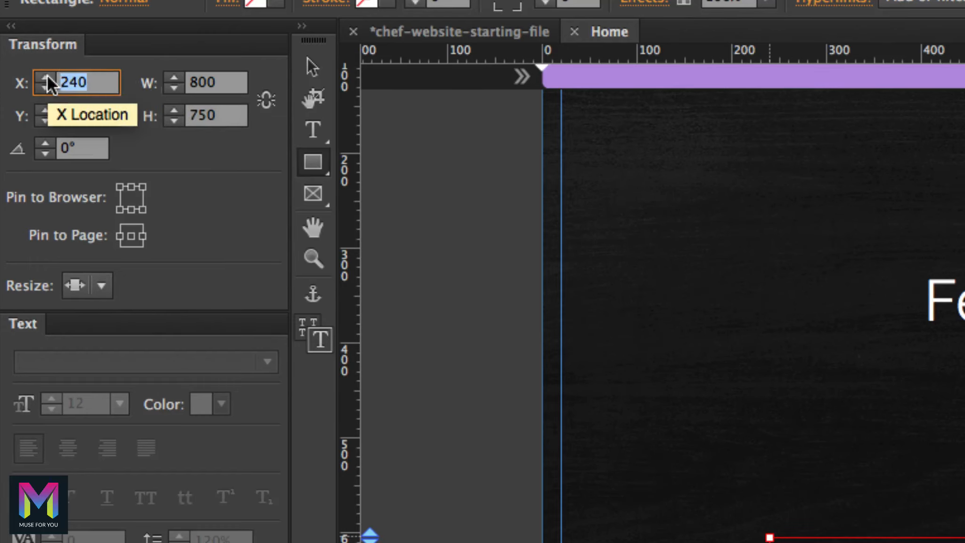
type("215")
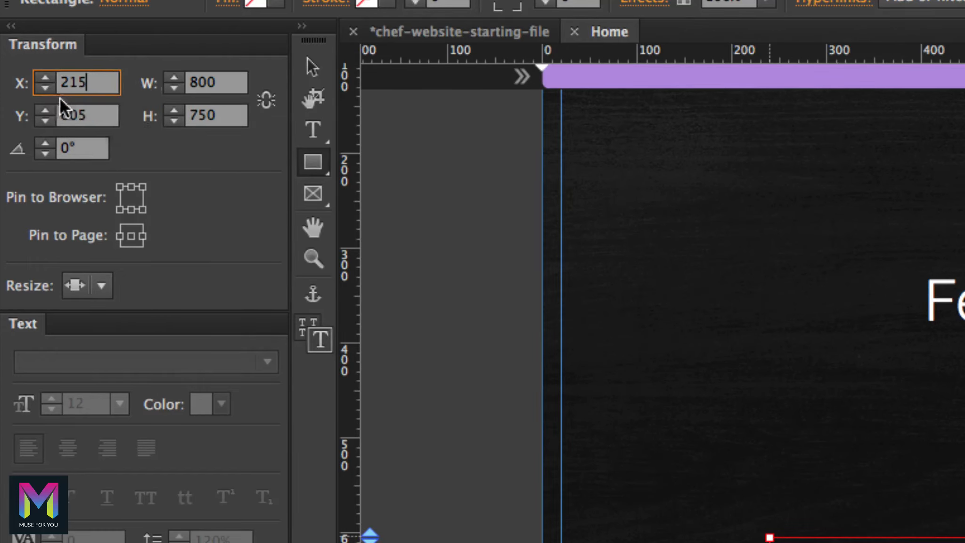
double_click(49, 114)
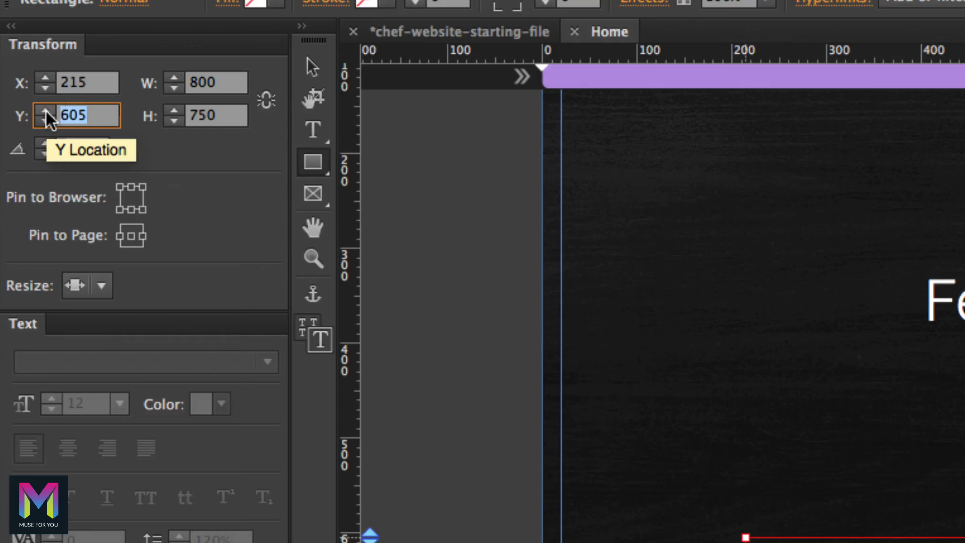
type("639")
key("Return")
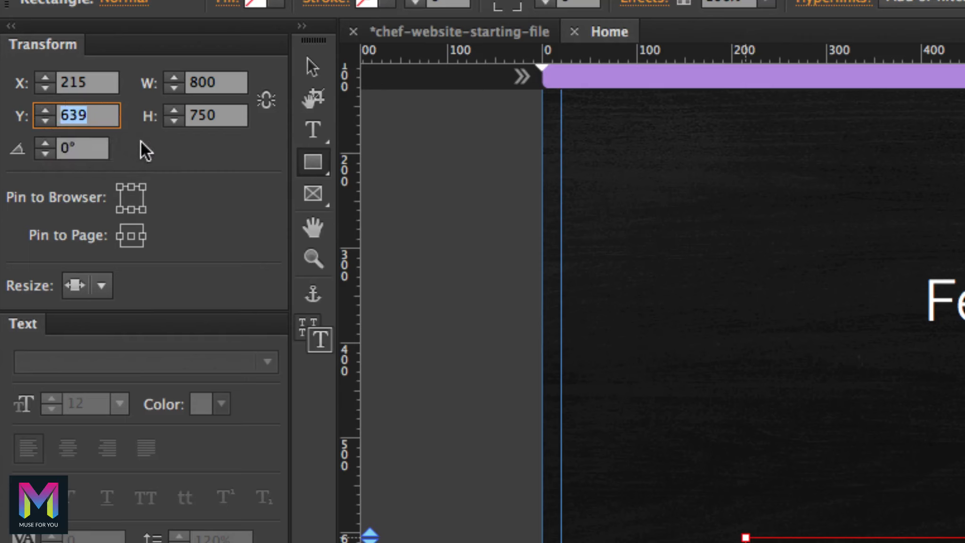
- Pin the rectangle to the centre of the page and set its resize option to None
left_click(132, 237)
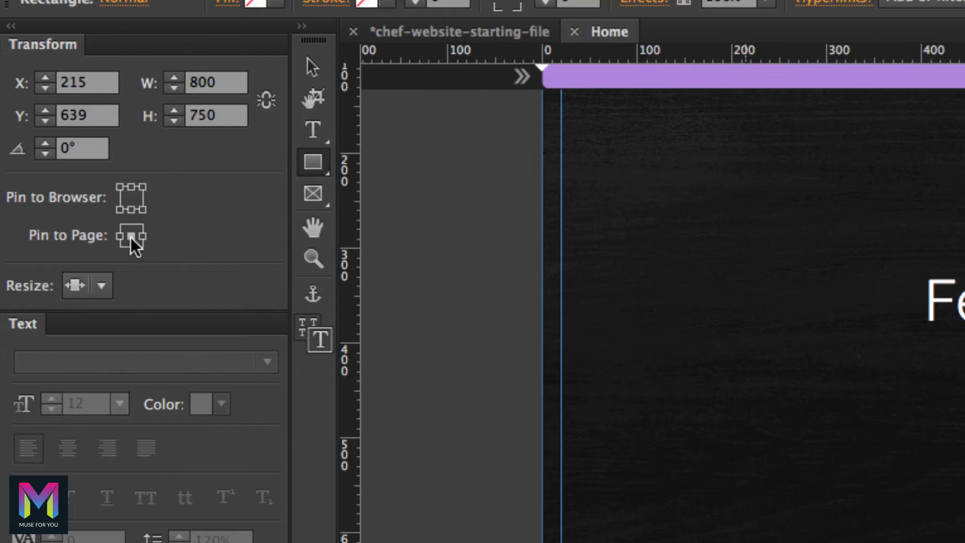
left_click(103, 286)
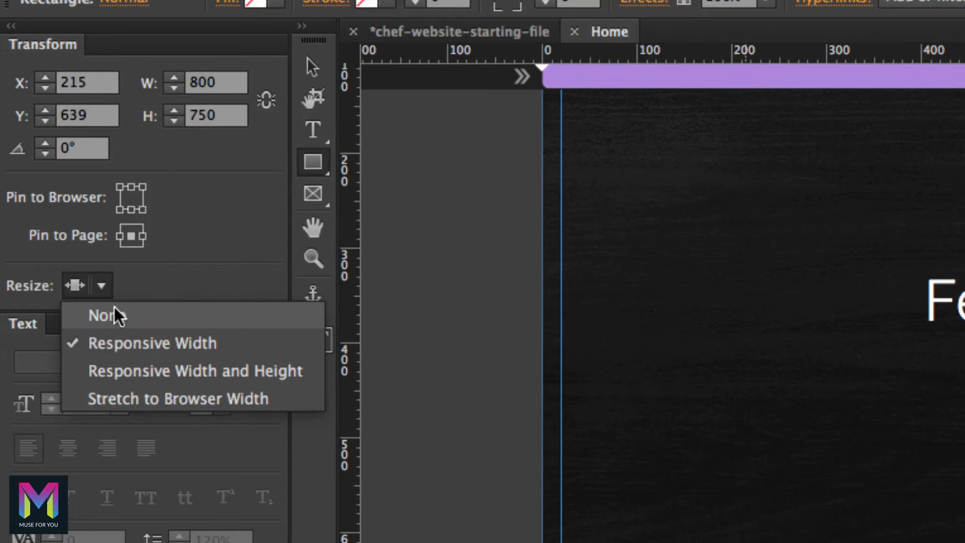
left_click(115, 311)
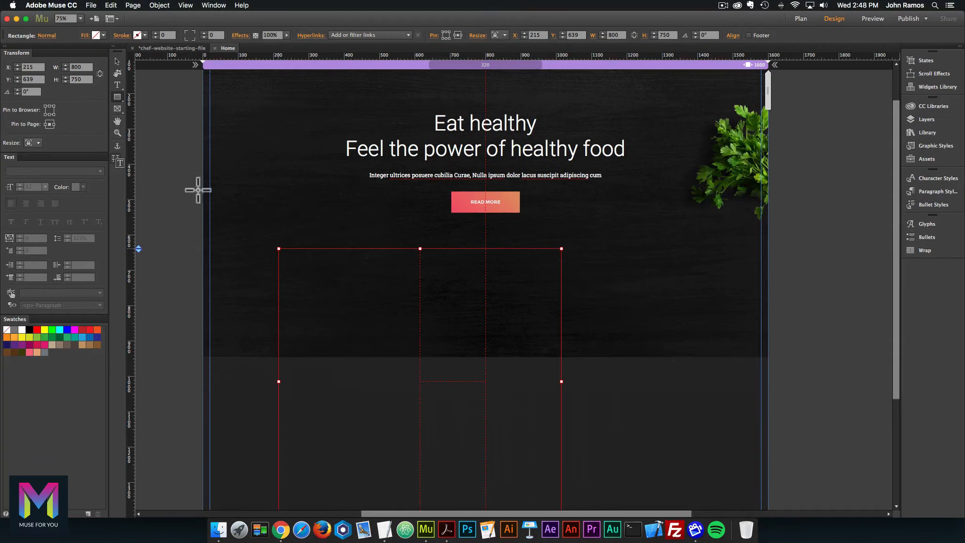
- Fill the rectangle with the image good-food-image.jpg and choose its fitting option
left_click(119, 62)
scroll(230, 185, "down", 3)
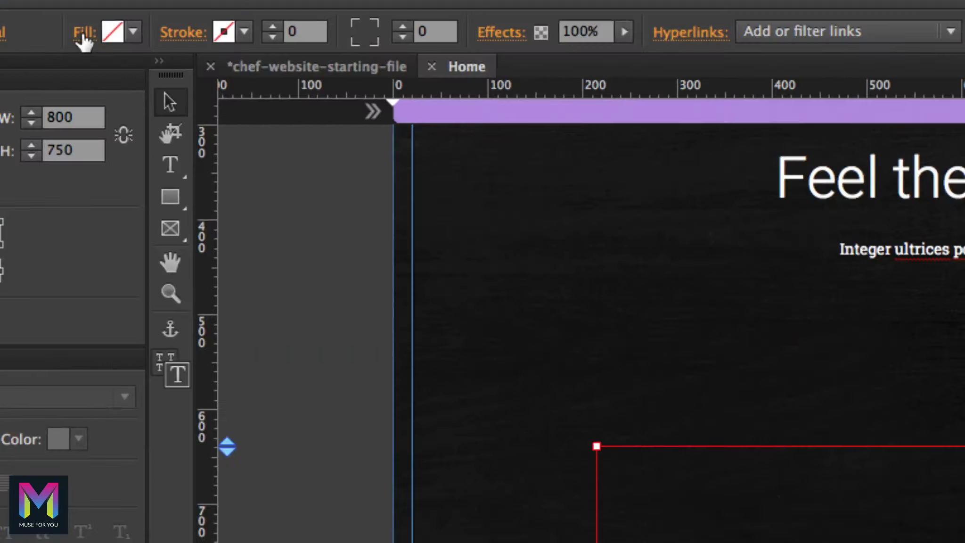
left_click(85, 36)
left_click(204, 255)
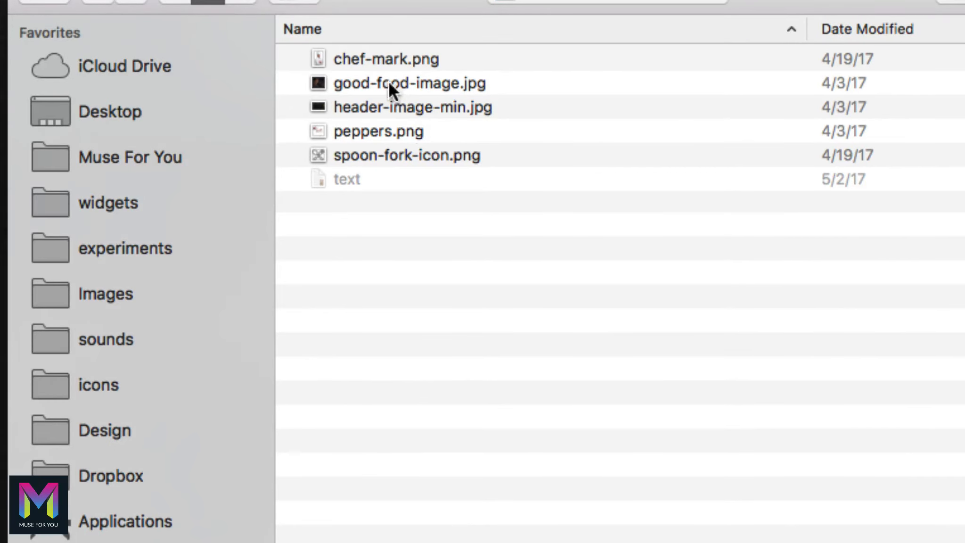
left_click(390, 85)
double_click(388, 82)
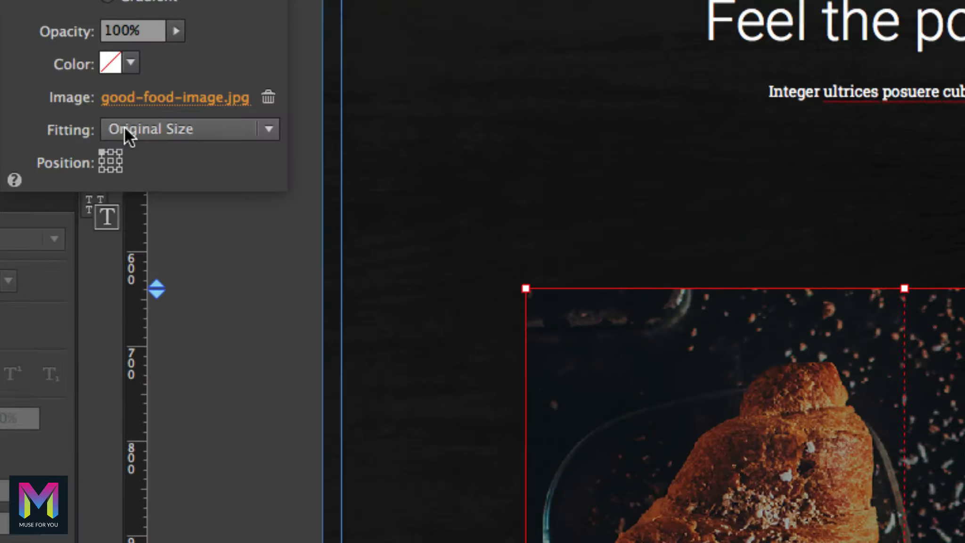
left_click(129, 129)
left_click(156, 157)
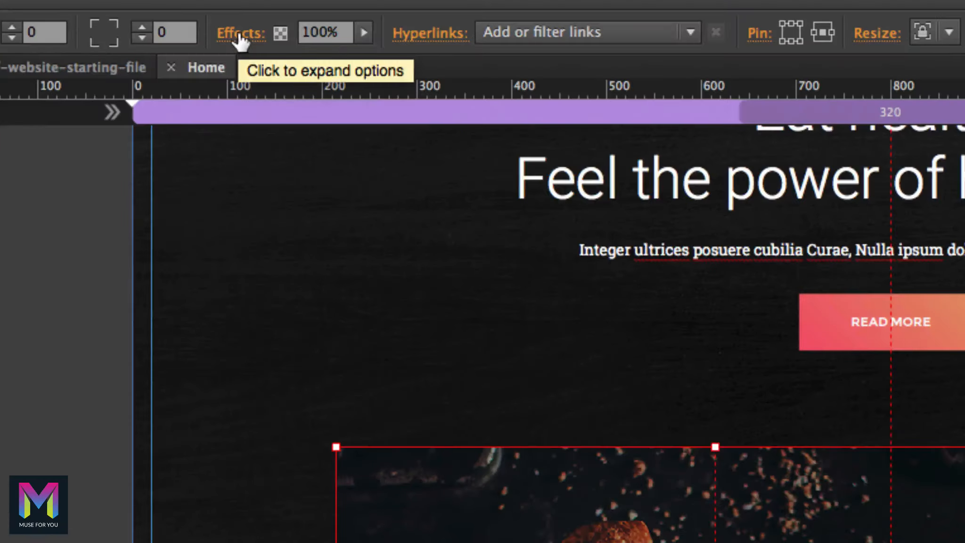
- Enable a shadow effect on the food image rectangle and colour it black
left_click(241, 36)
left_click(242, 124)
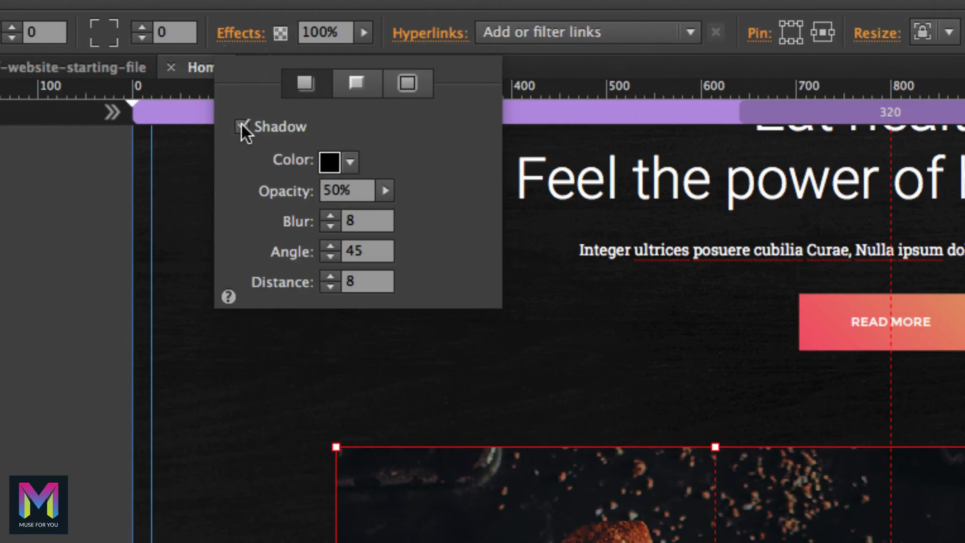
left_click(351, 161)
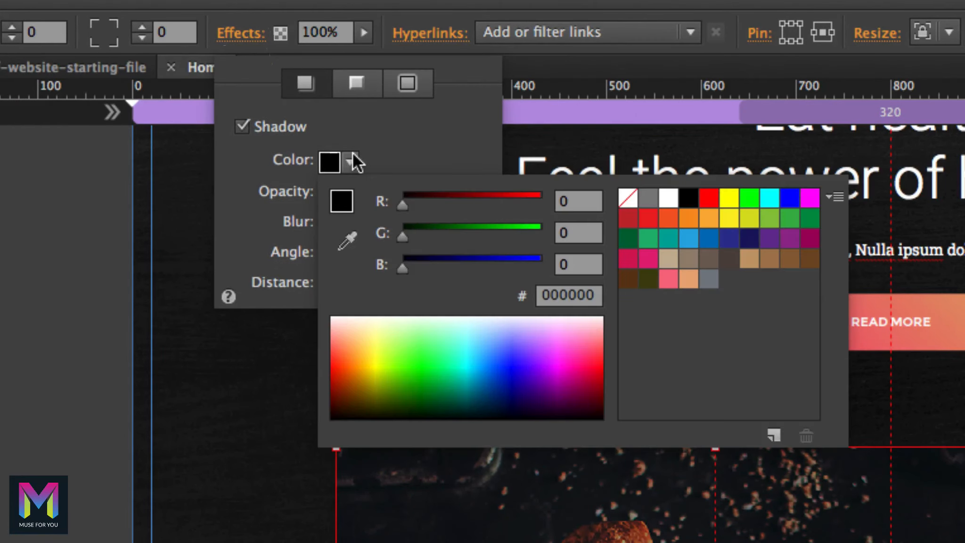
left_click(691, 195)
left_click(459, 154)
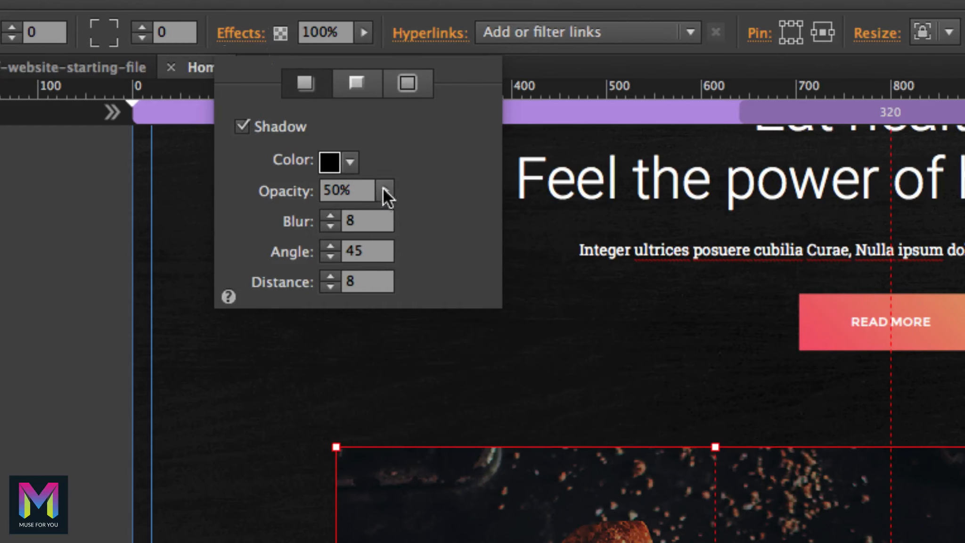
- Set the food image's shadow to 38% opacity, blur 20, angle 90 and distance 22
left_click(344, 190)
type("38")
key("Return")
left_click(359, 220)
type("20")
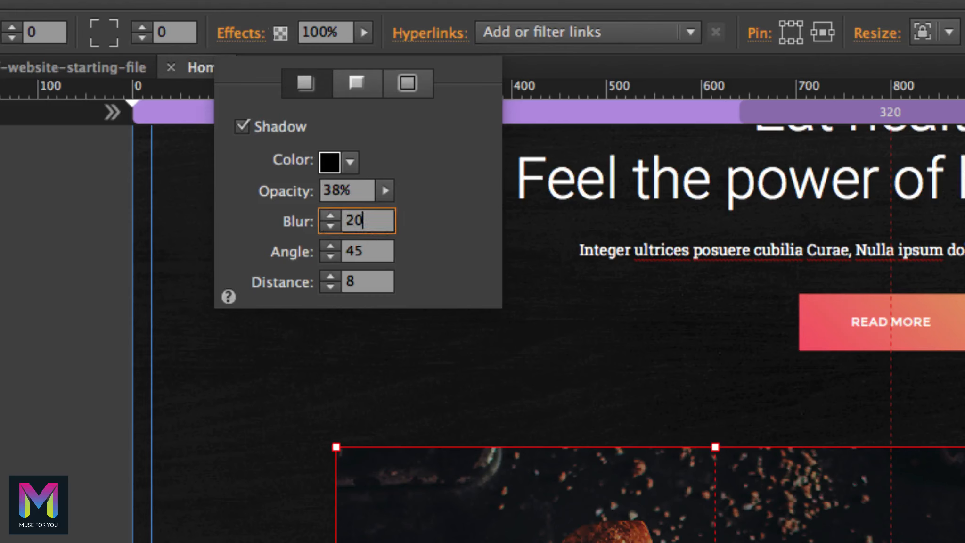
left_click(356, 250)
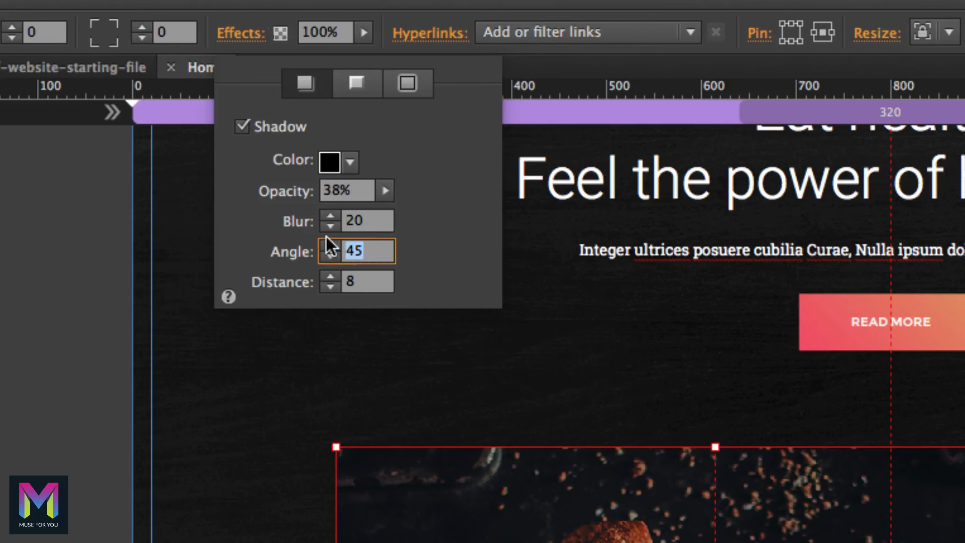
type("90")
key("Return")
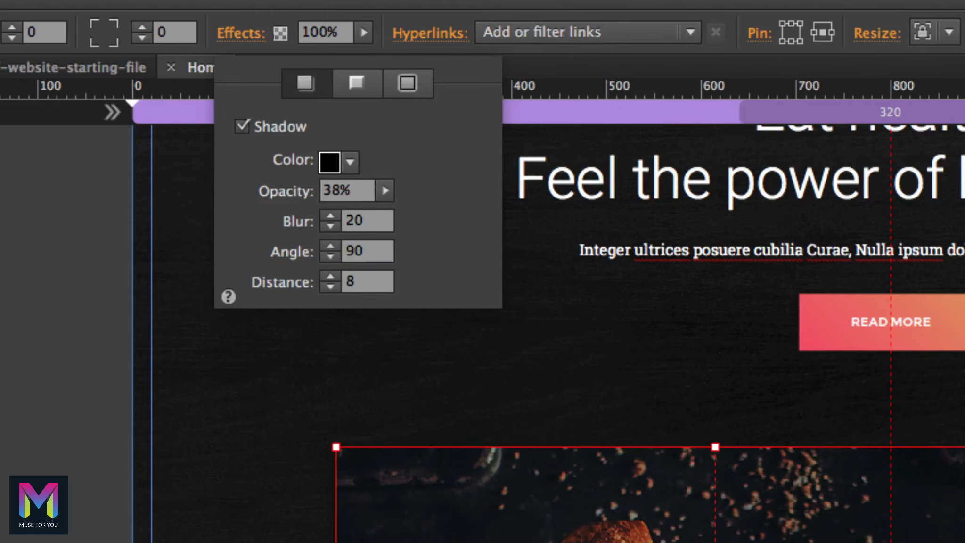
left_click(353, 283)
type("22")
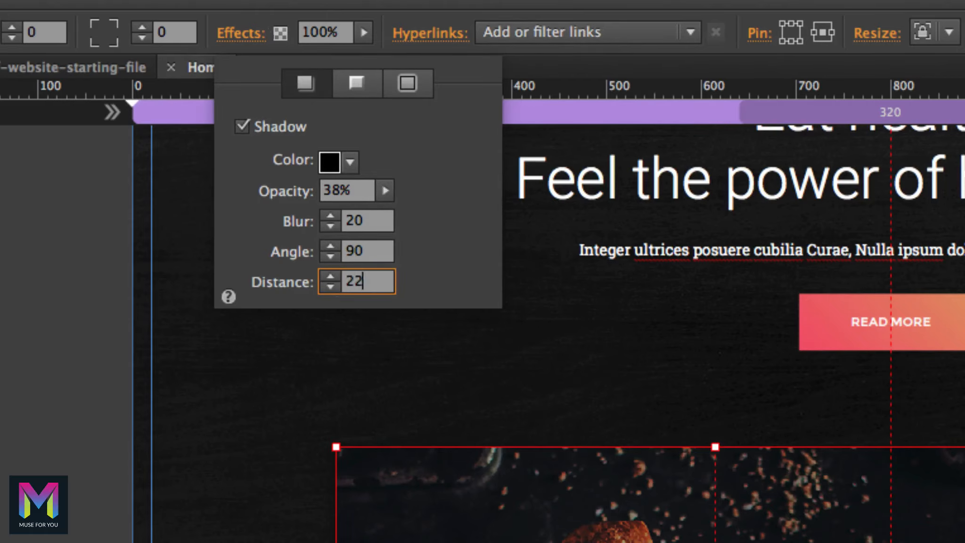
key("Return")
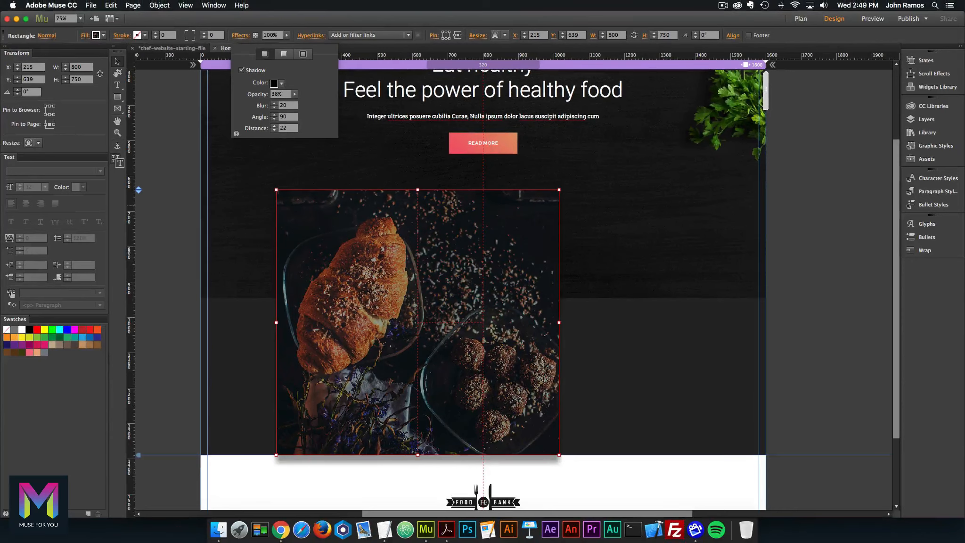
key("Escape")
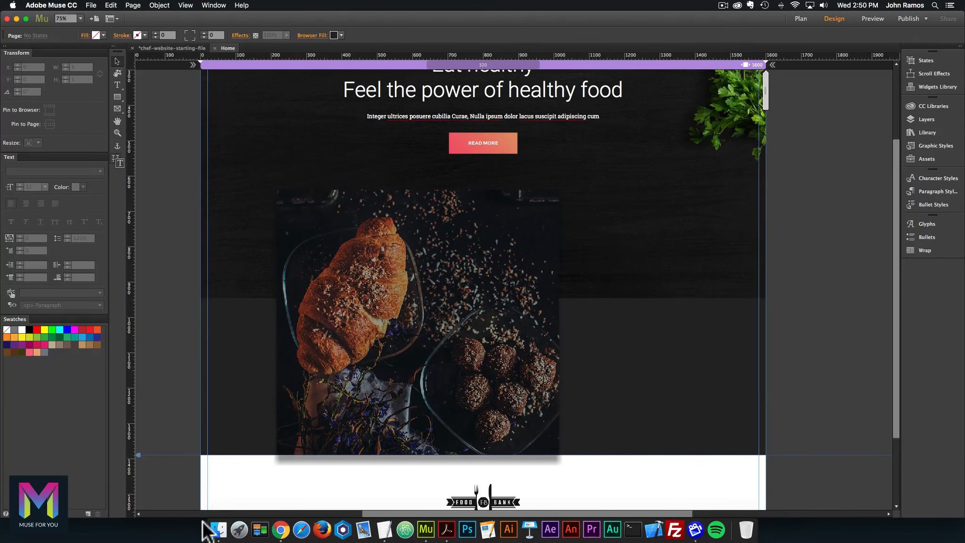
- Switch to Finder and place spoon-fork-icon.png from the assets folder on the food image's upper-left corner, at about X 241 and Y 663
left_click(218, 529)
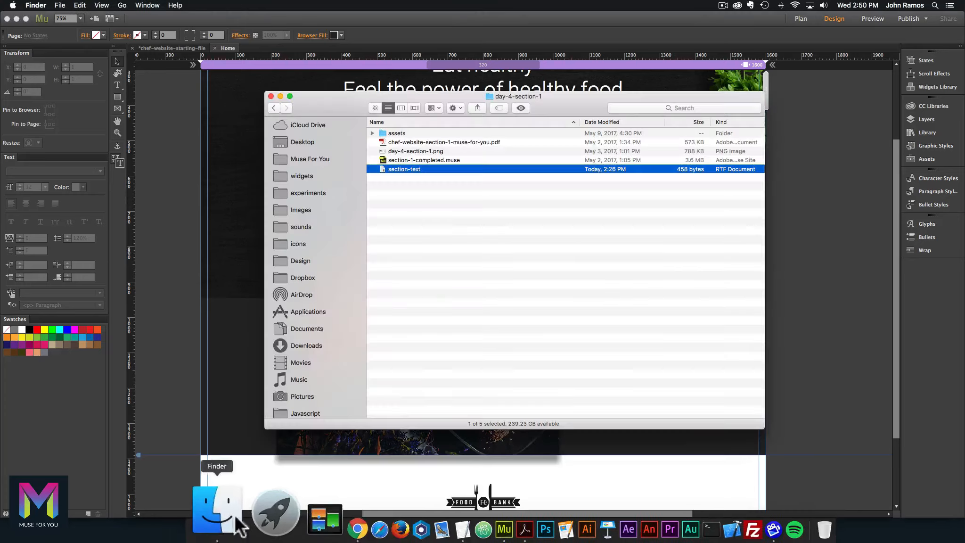
double_click(390, 132)
left_click_drag(333, 96, 404, 119)
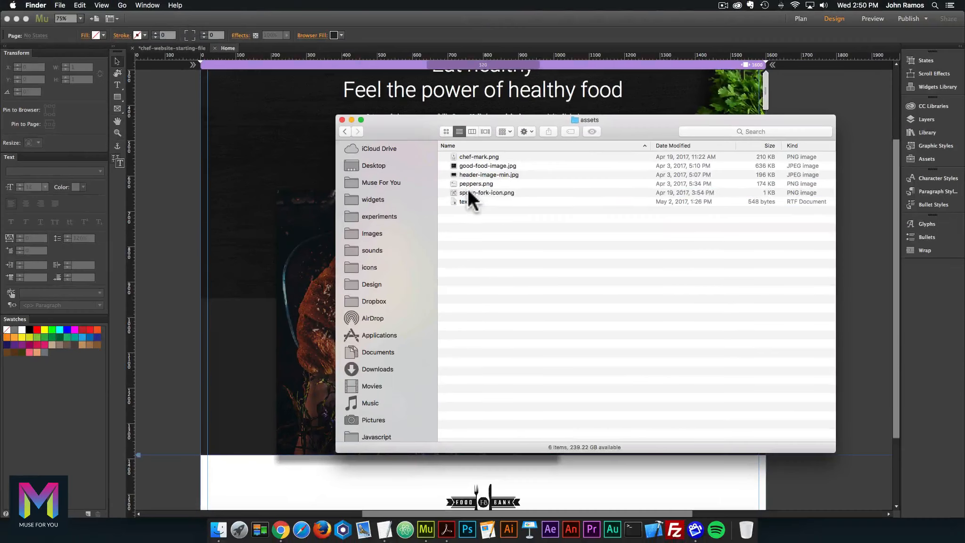
left_click_drag(479, 189, 297, 201)
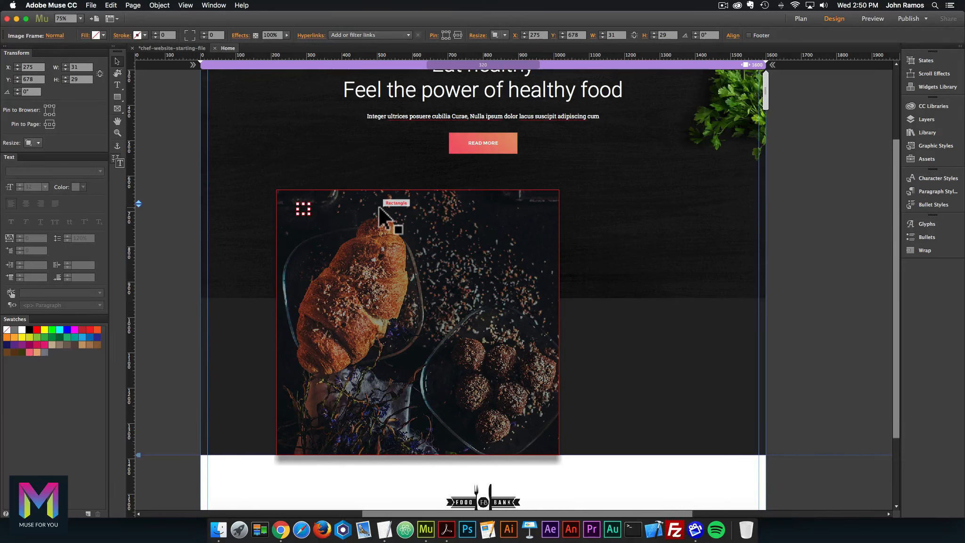
left_click_drag(302, 208, 289, 203)
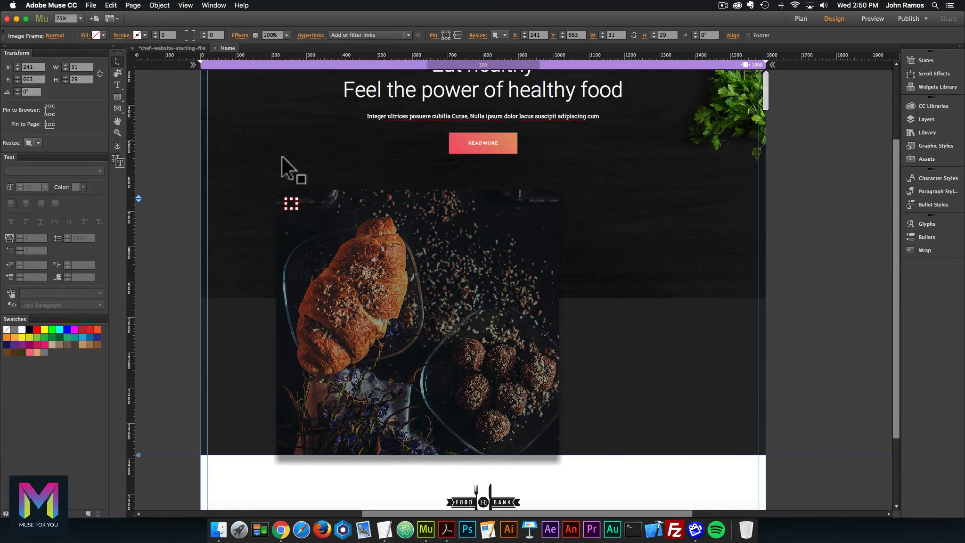
- Enable a white glow effect on the spoon-and-fork icon with 100% opacity
left_click(242, 36)
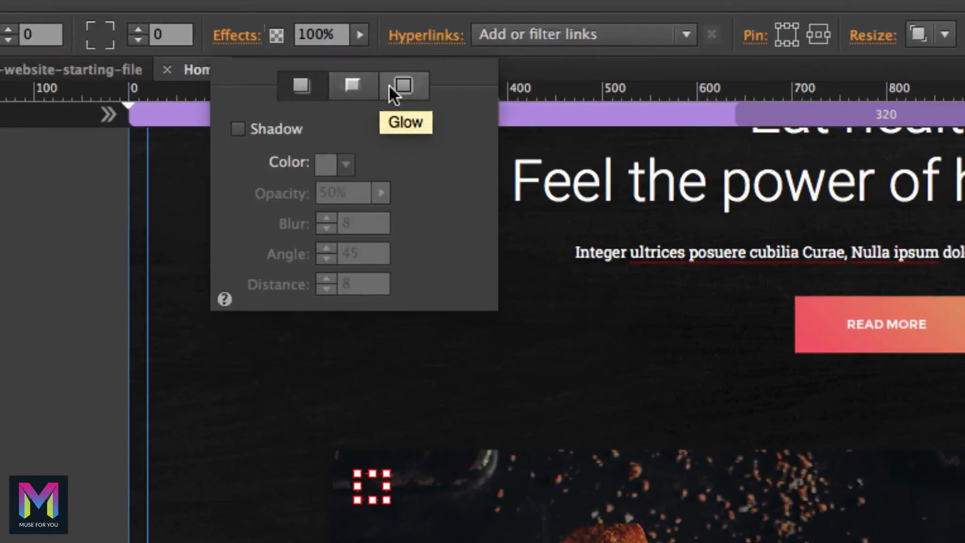
left_click(405, 85)
left_click(238, 129)
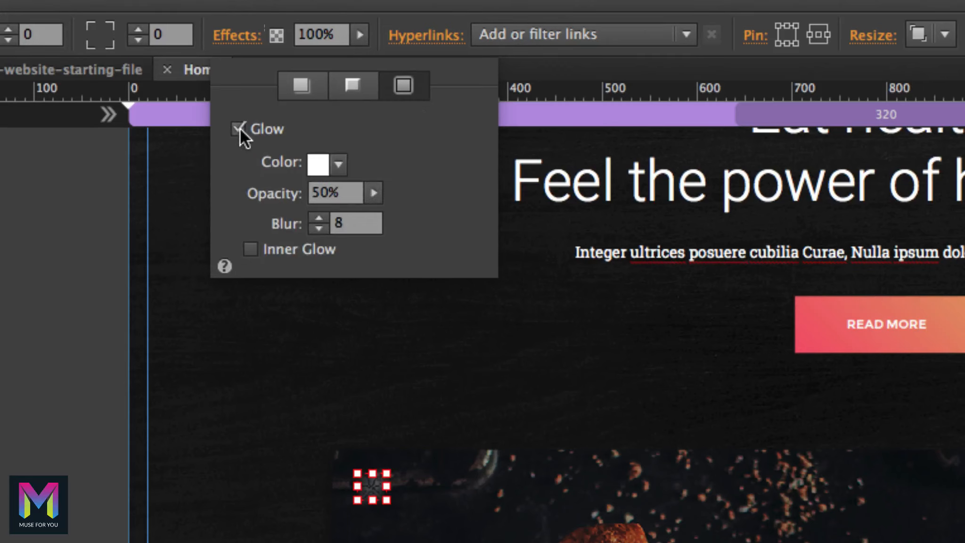
left_click(338, 165)
left_click(492, 159)
left_click(345, 188)
type("100")
key("Return")
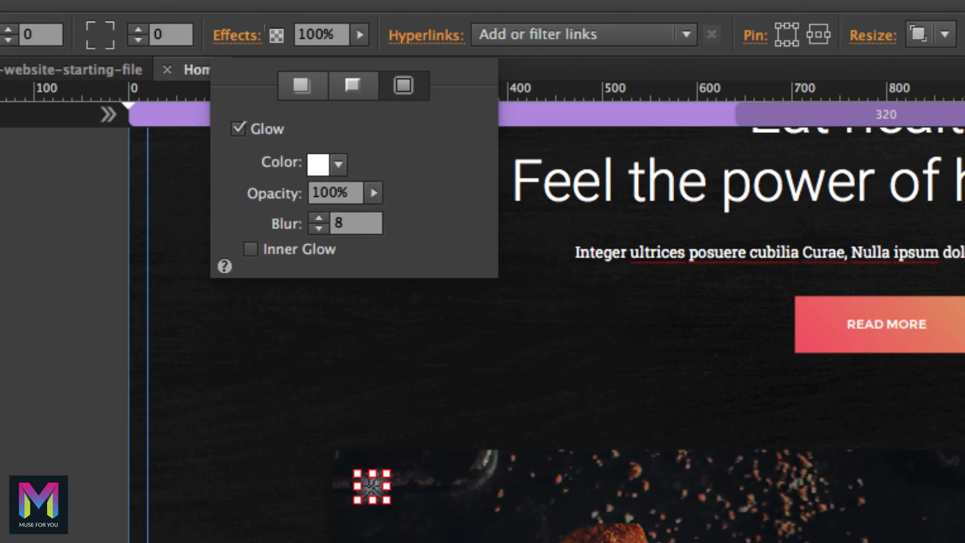
- Set the icon's glow blur to 250 and turn on Inner Glow
left_click(343, 222)
type("250")
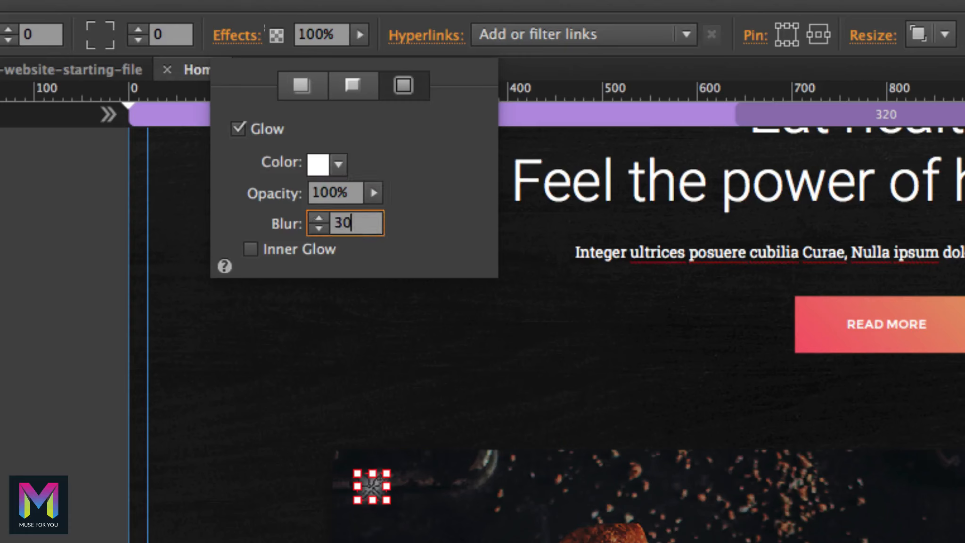
key("Return")
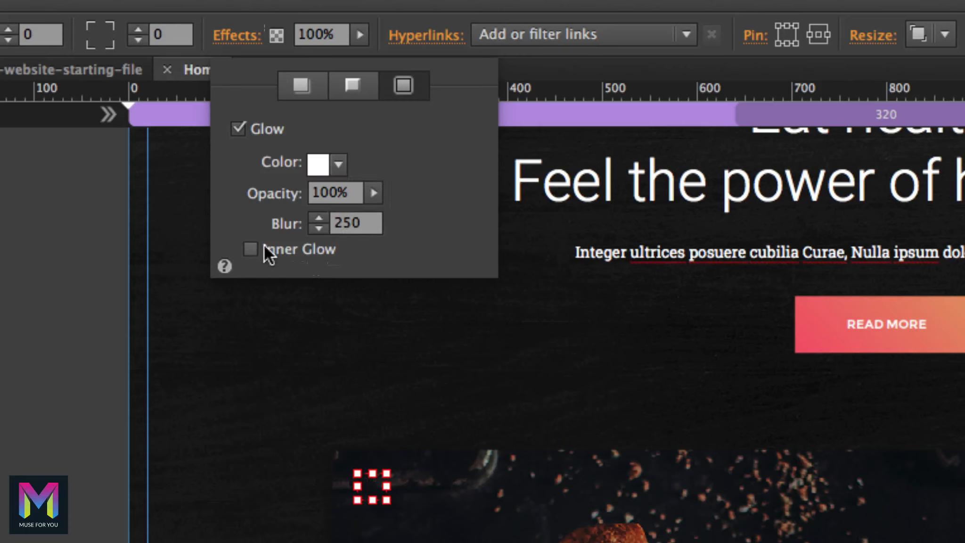
left_click(363, 223)
type("250")
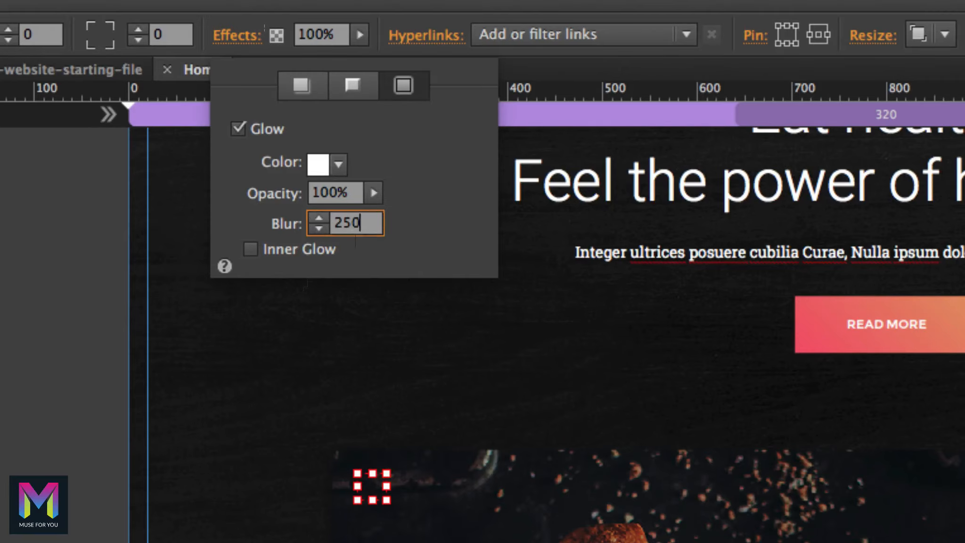
key("Return")
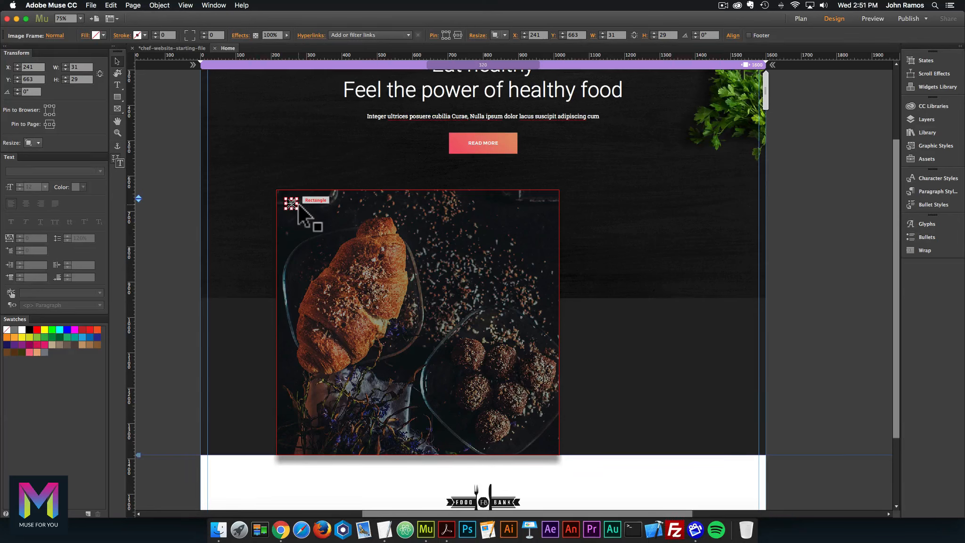
left_click(256, 34)
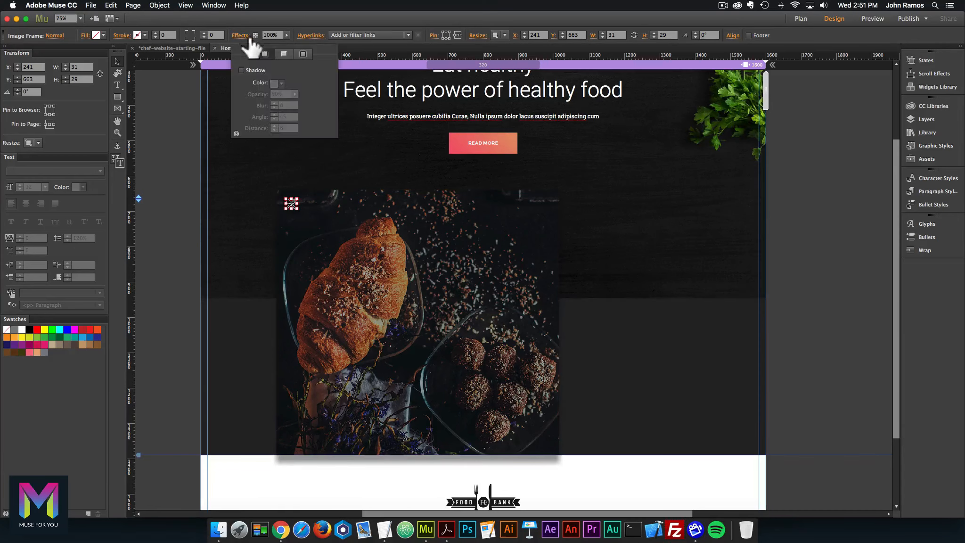
left_click(303, 53)
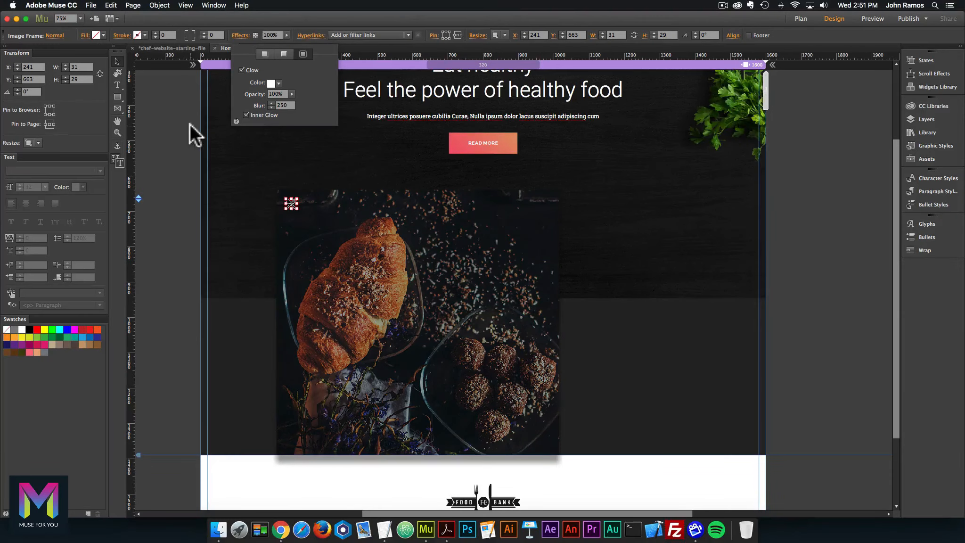
left_click(112, 273)
left_click(37, 425)
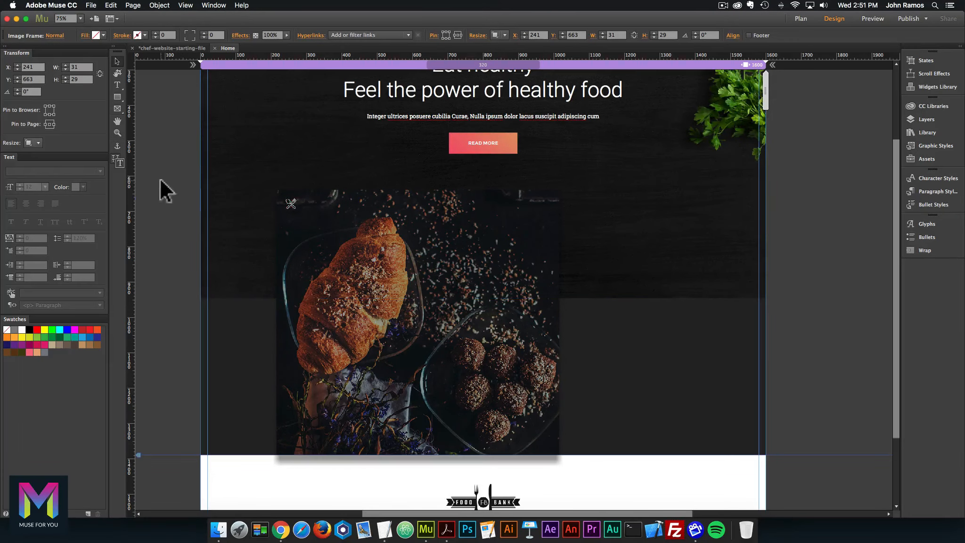
- Position the spoon-and-fork icon at X 256 and Y 709 and pin it to the centre of the page
left_click(291, 203)
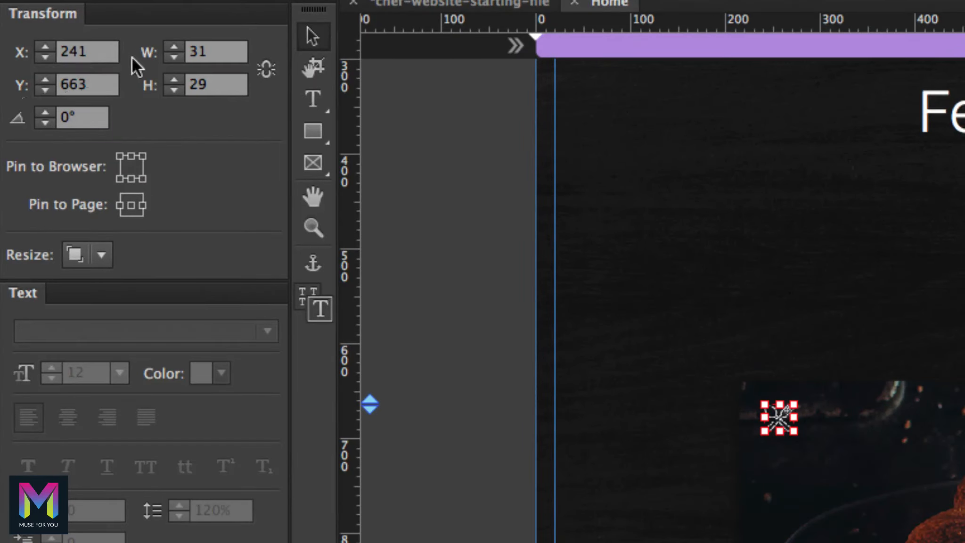
left_click(89, 52)
type("256")
key("Tab")
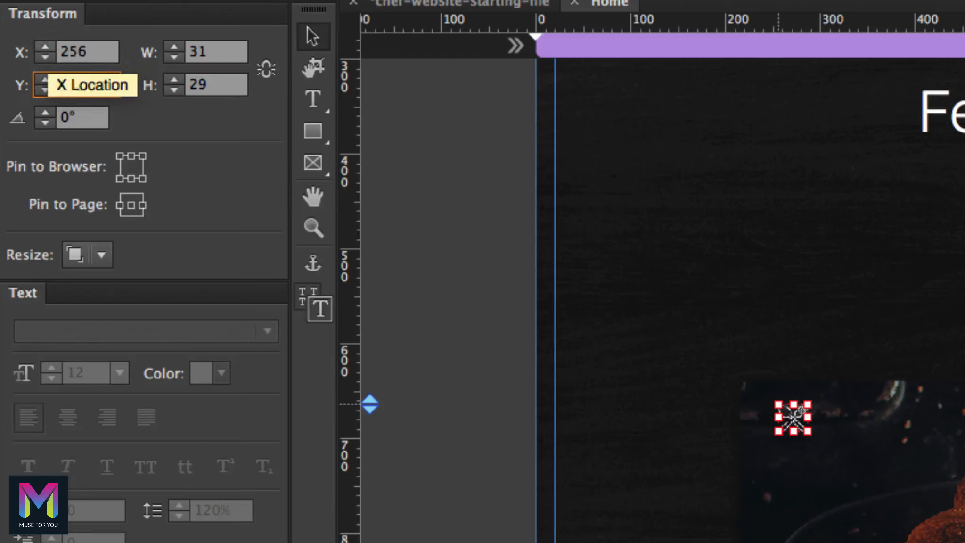
type("709")
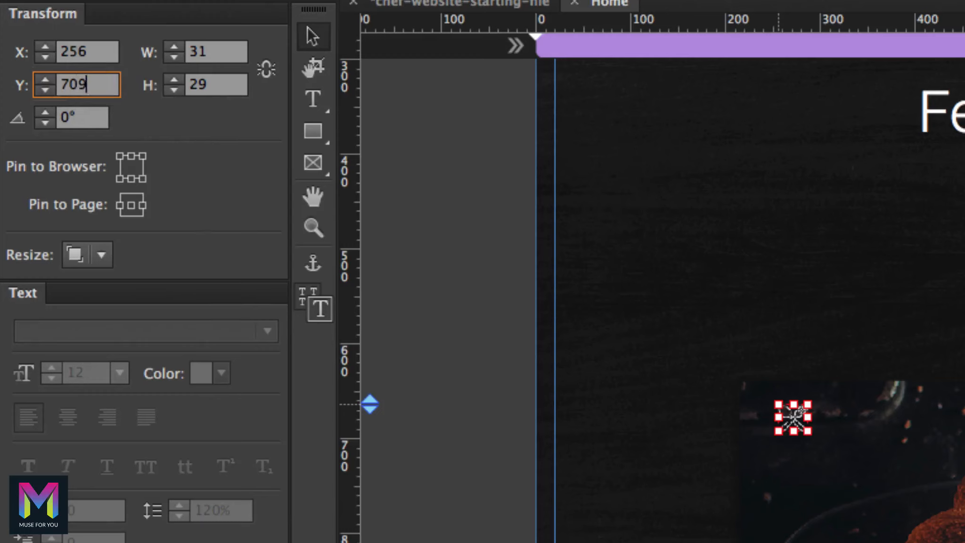
key("Return")
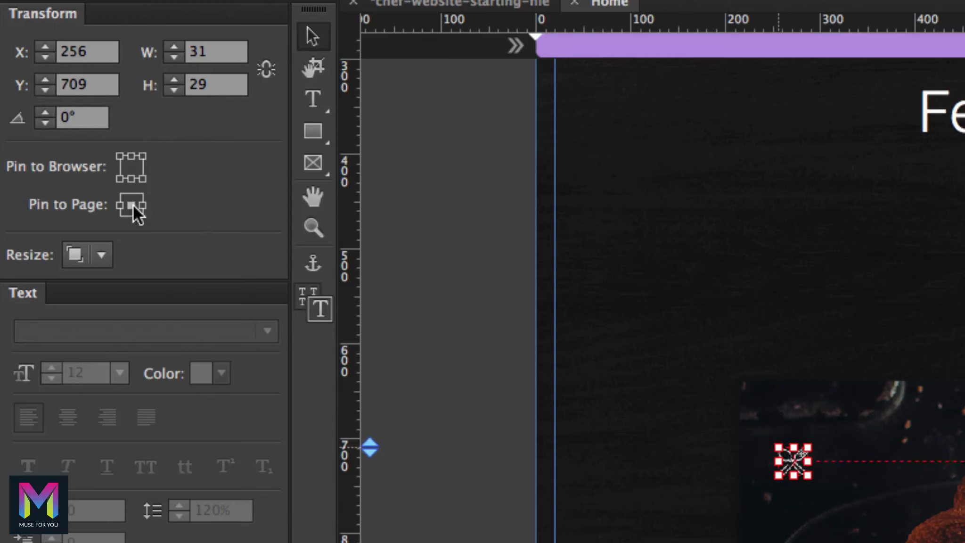
- Set the spoon-and-fork icon's resize option to None
left_click(103, 254)
left_click(113, 282)
left_click(427, 278)
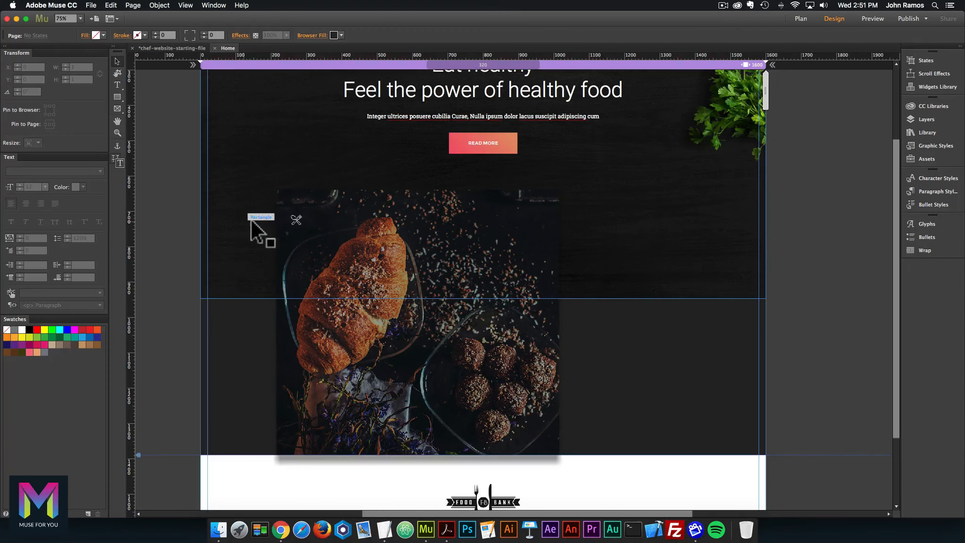
left_click(297, 219)
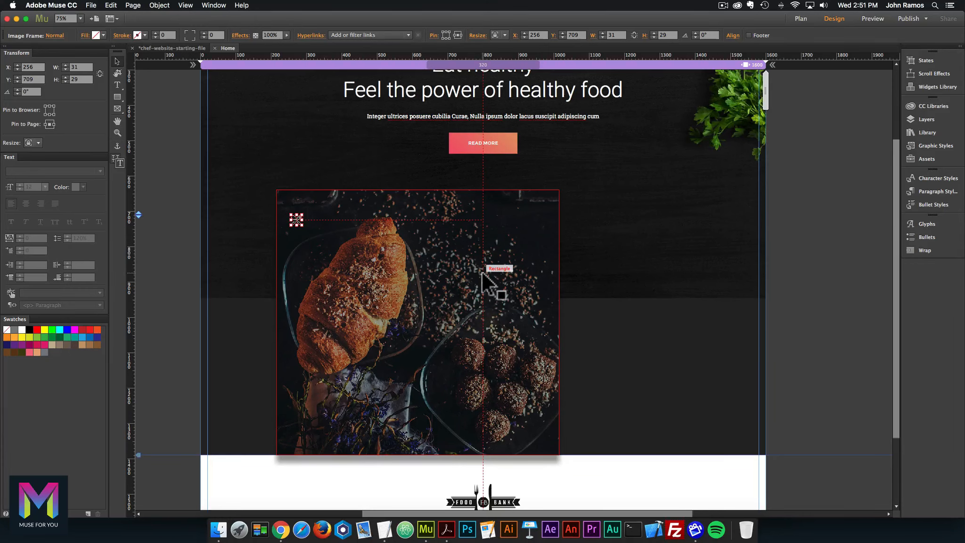
left_click(174, 204)
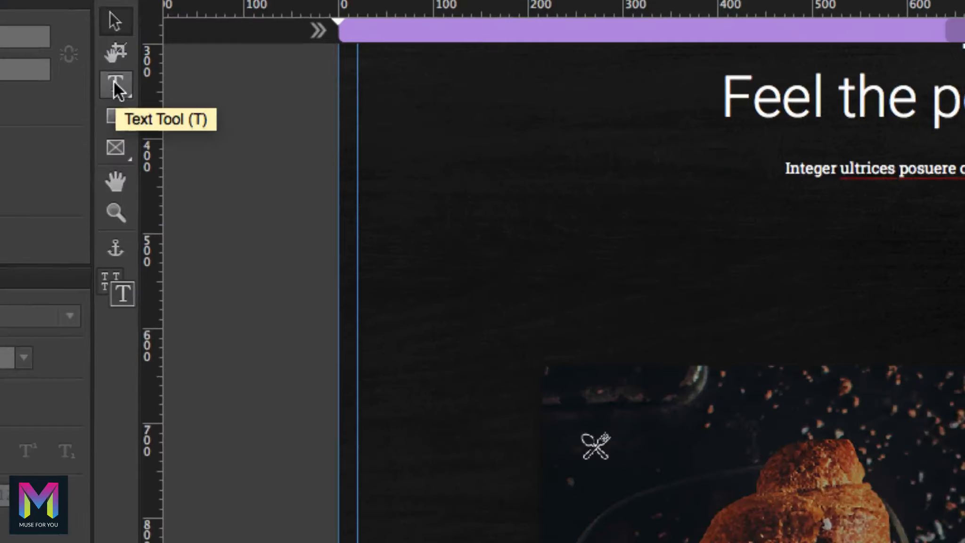
- Add a text frame about 205 by 75 px below the icon on the food image, reading "Good Food"
left_click(117, 86)
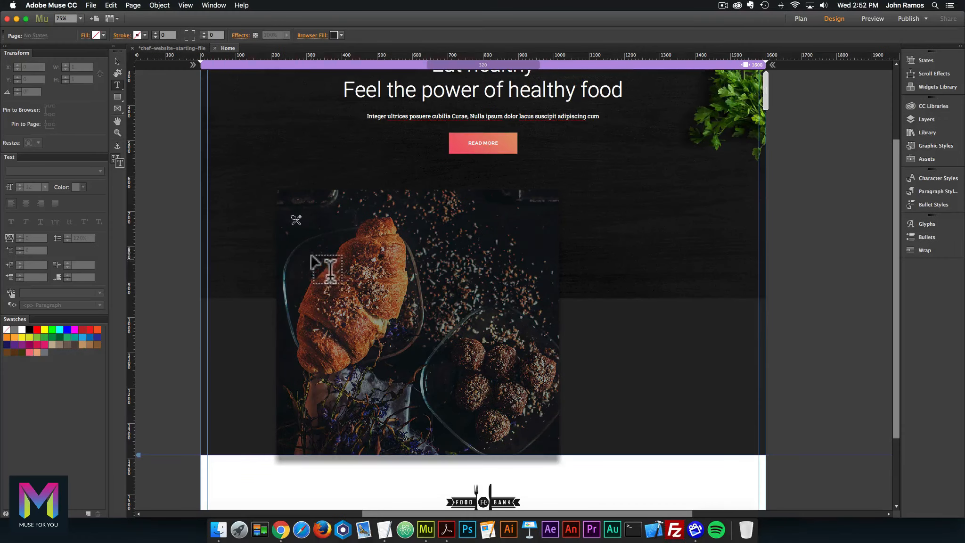
left_click_drag(305, 244, 377, 269)
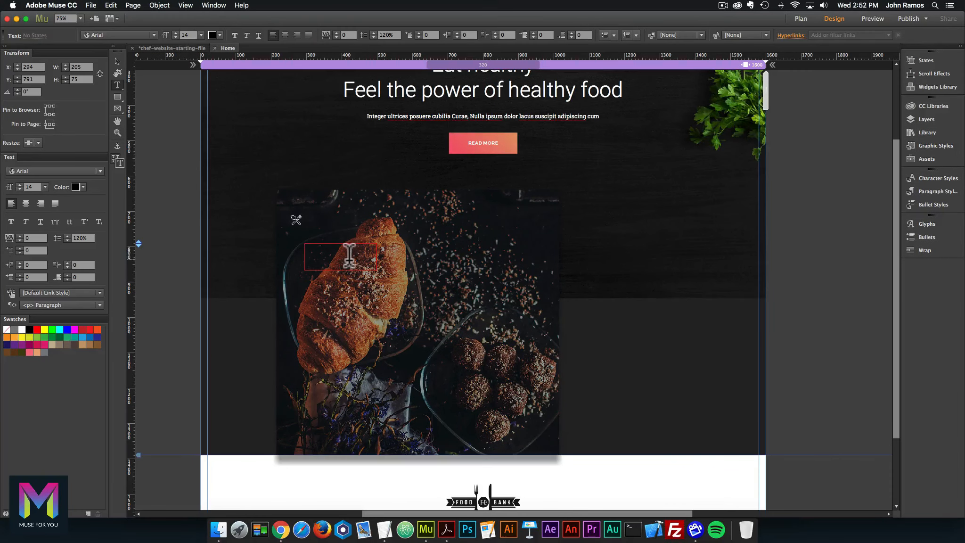
type("Theolate")
- Set the font of the whole "Good Food" text to the web font Roboto Medium
key("super+a")
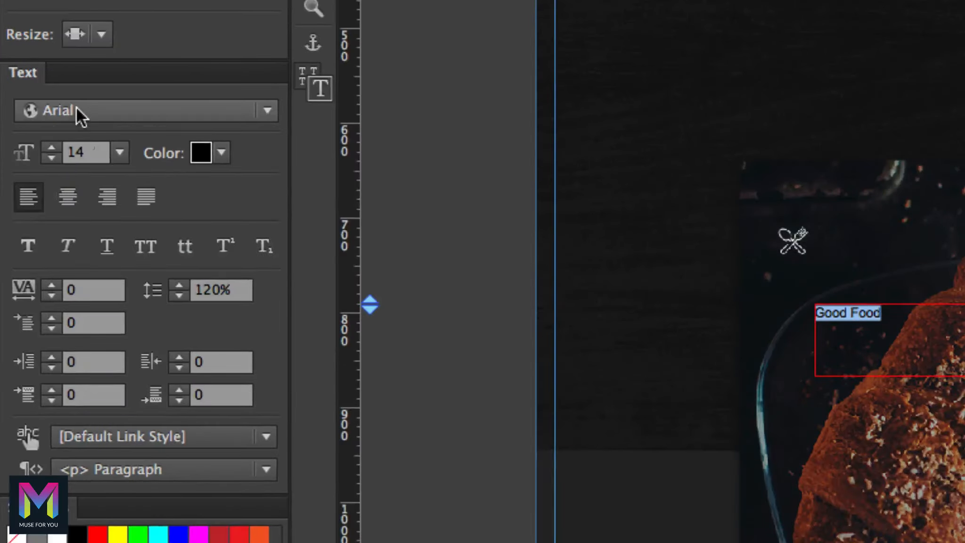
left_click(29, 171)
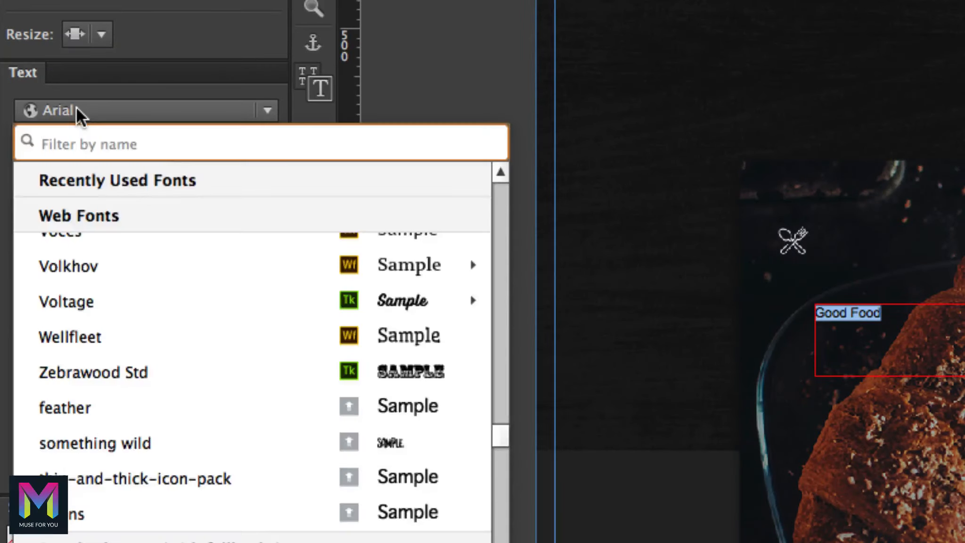
type("rob")
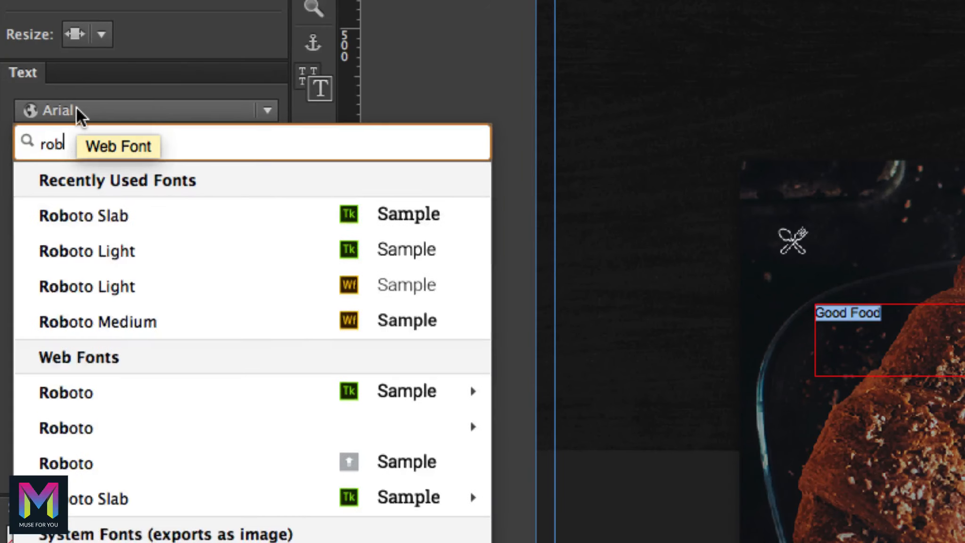
type("oto")
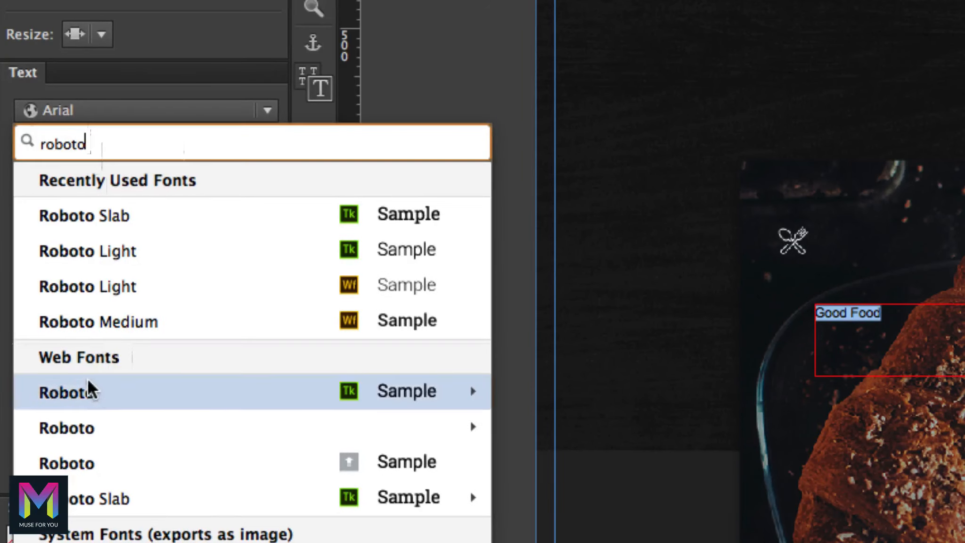
mouse_move(252, 392)
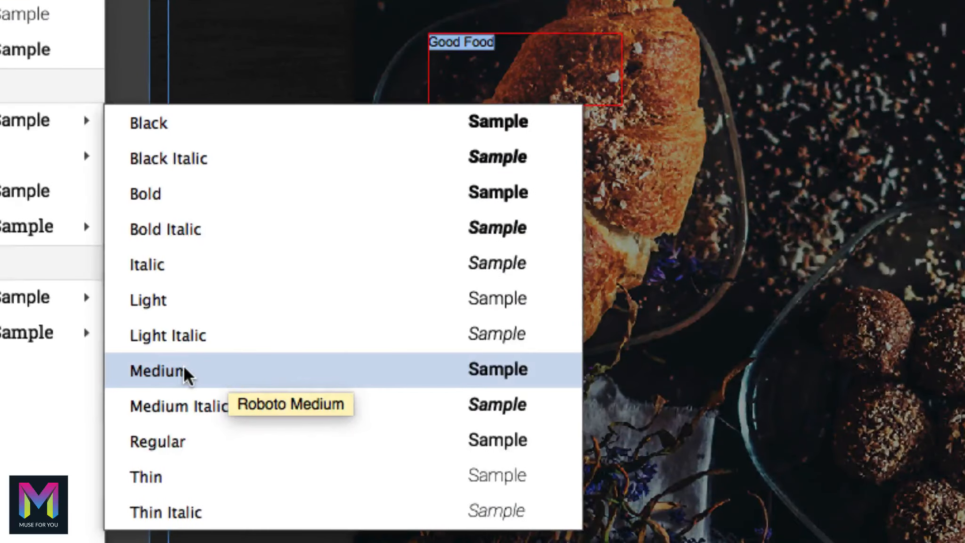
left_click(215, 368)
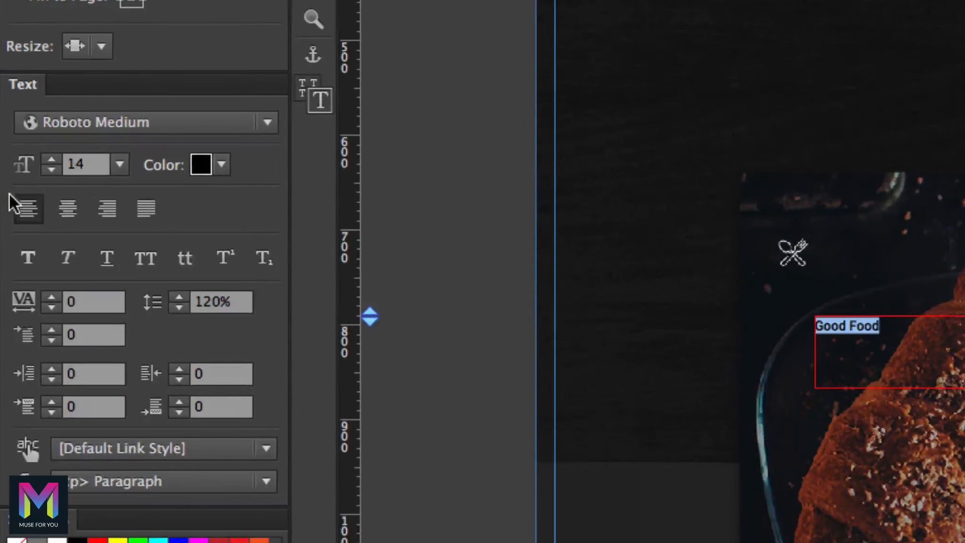
- Set the selected "Good Food" text to size 45 and colour it white (FFFFFF)
left_click(17, 187)
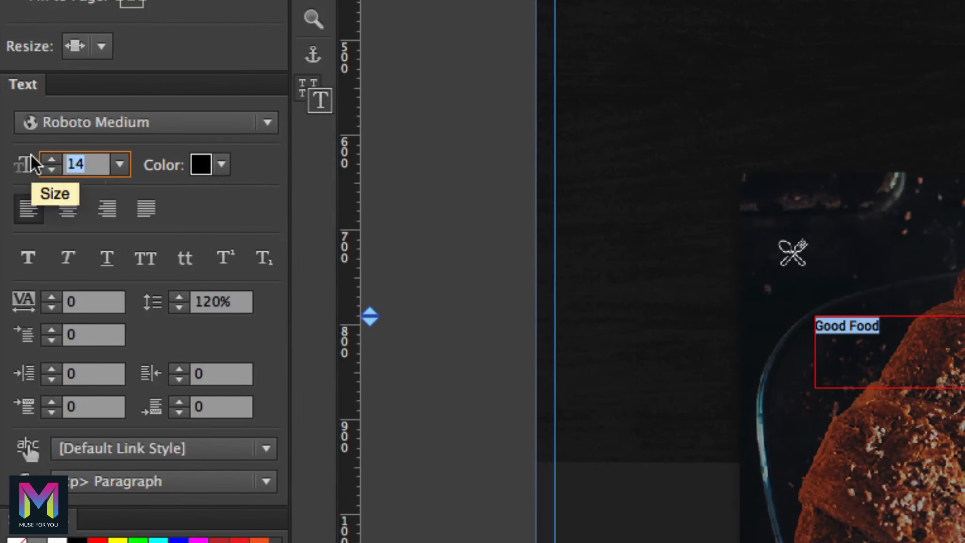
type("45")
key("Return")
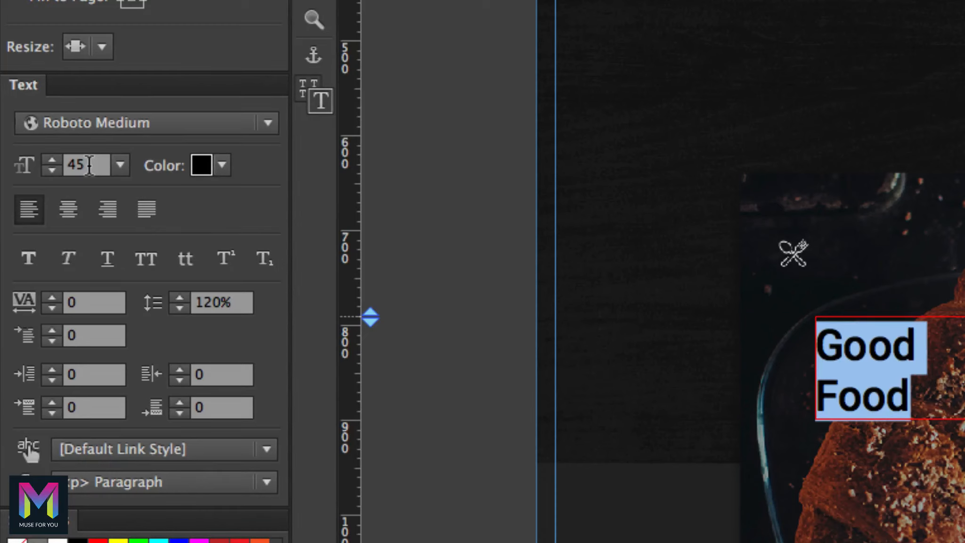
left_click(219, 168)
left_click(545, 202)
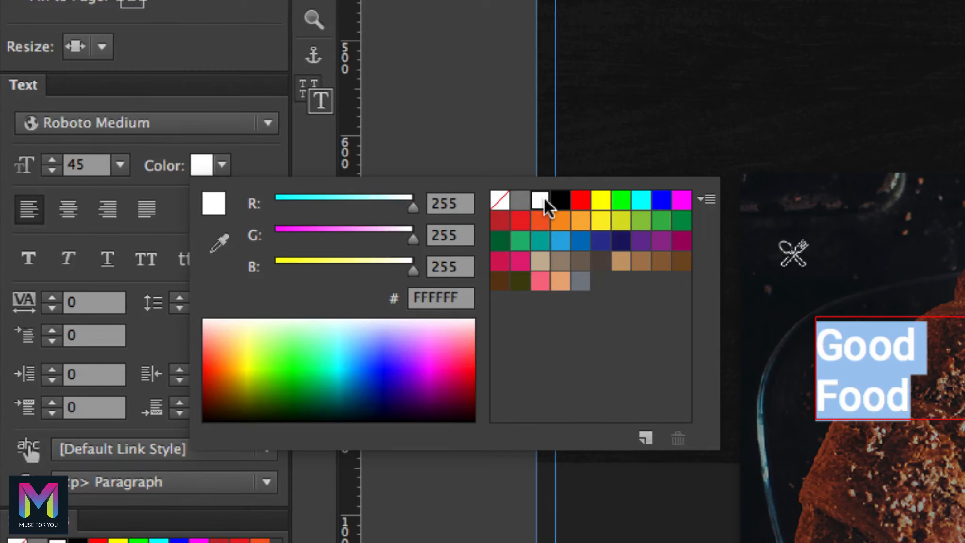
left_click(5, 232)
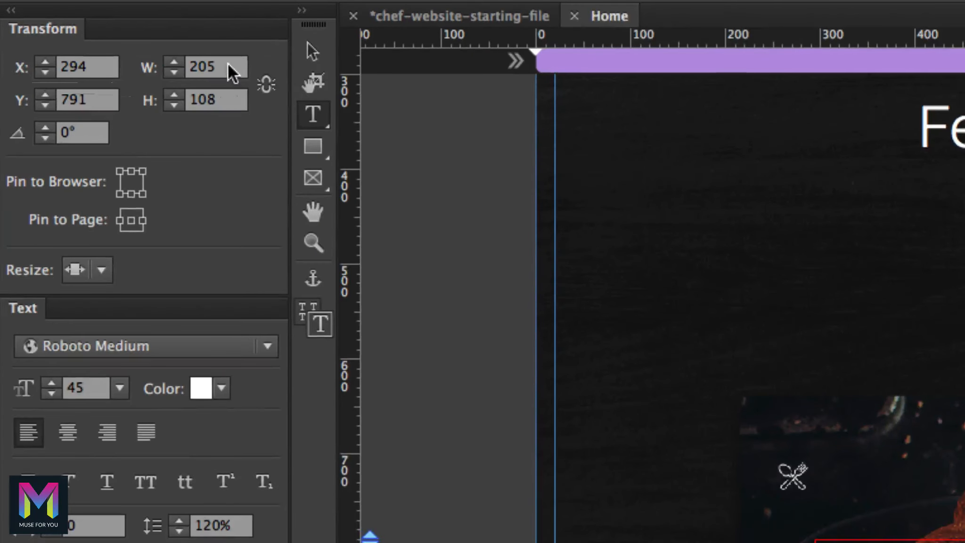
- Position the "Good Food" text frame at X 254 and Y 761
left_click(184, 70)
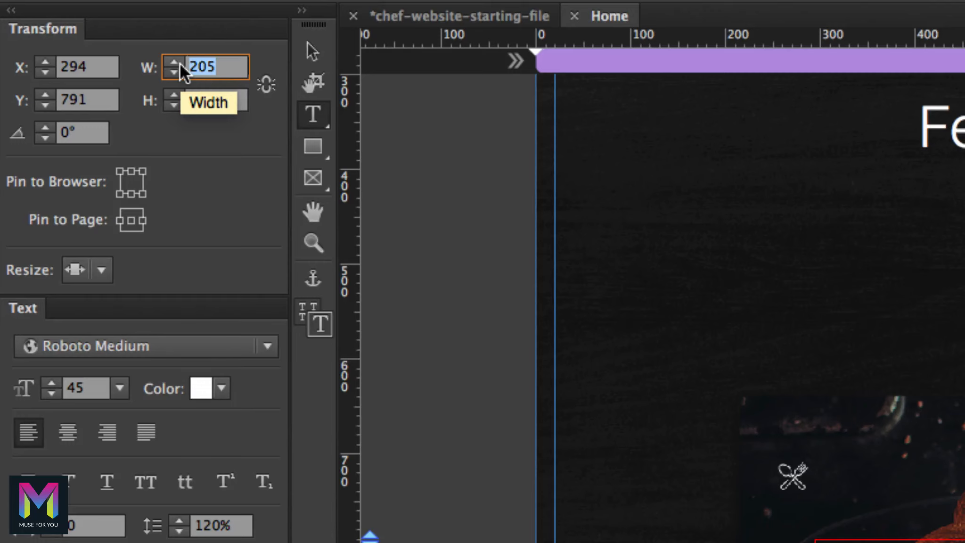
left_click(90, 71)
type("25")
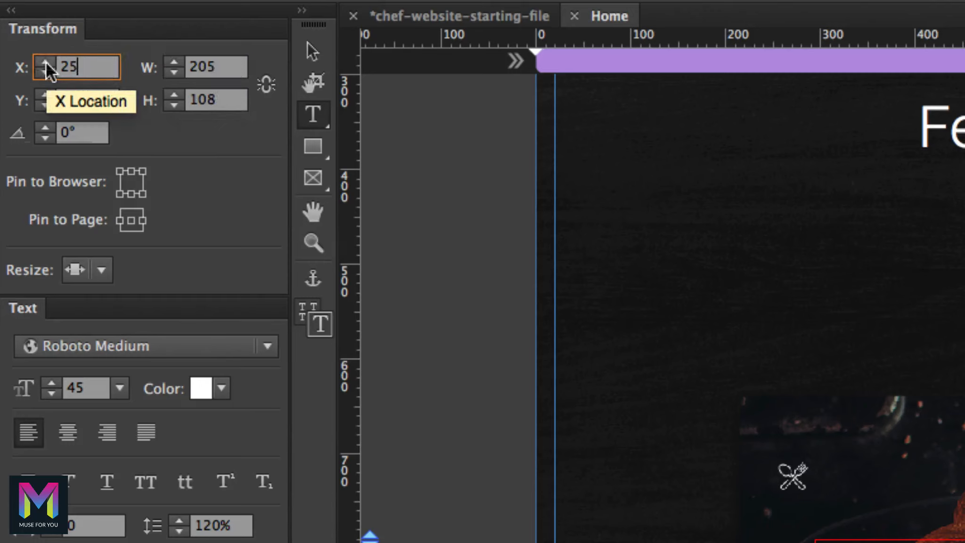
type("4")
key("Tab")
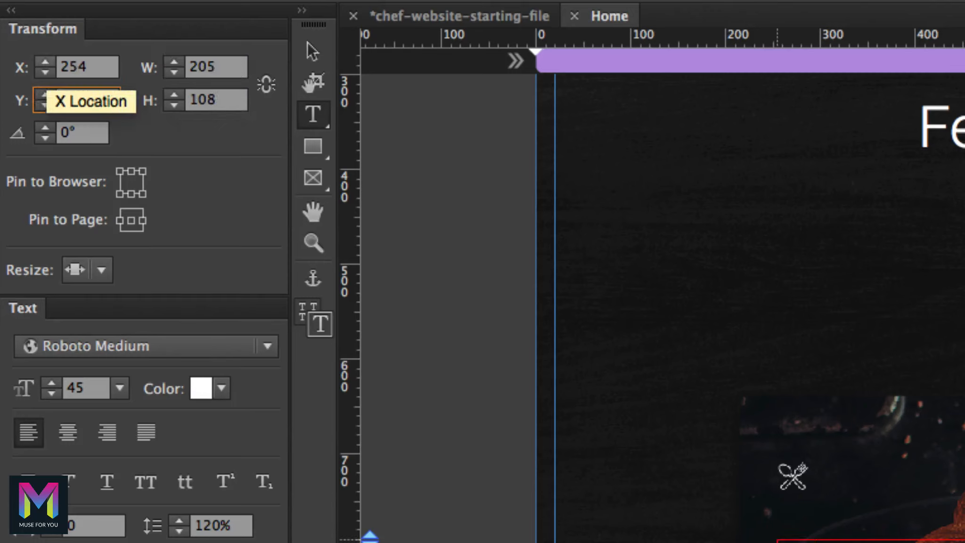
type("761")
key("Return")
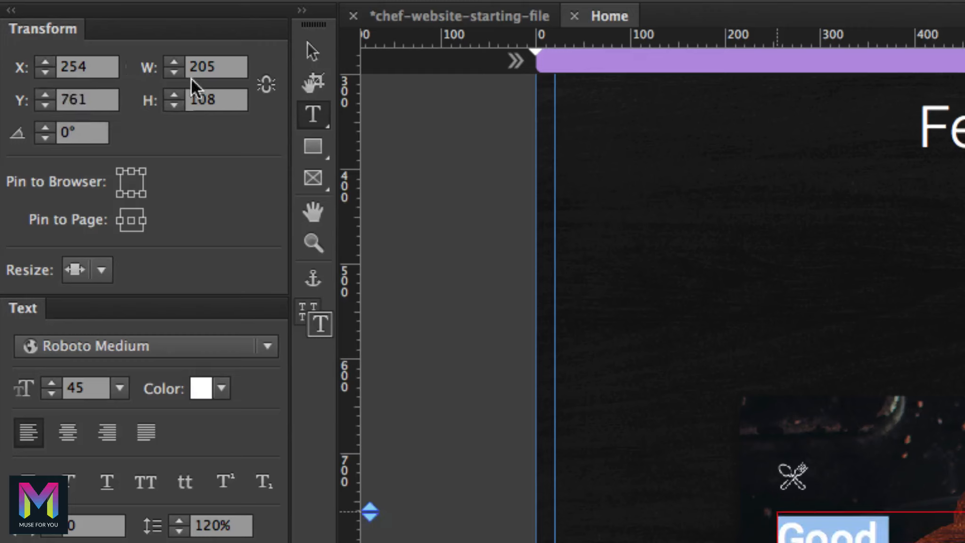
- Set the "Good Food" text frame's width to 325 and height to 54, and finish editing its text
left_click(203, 66)
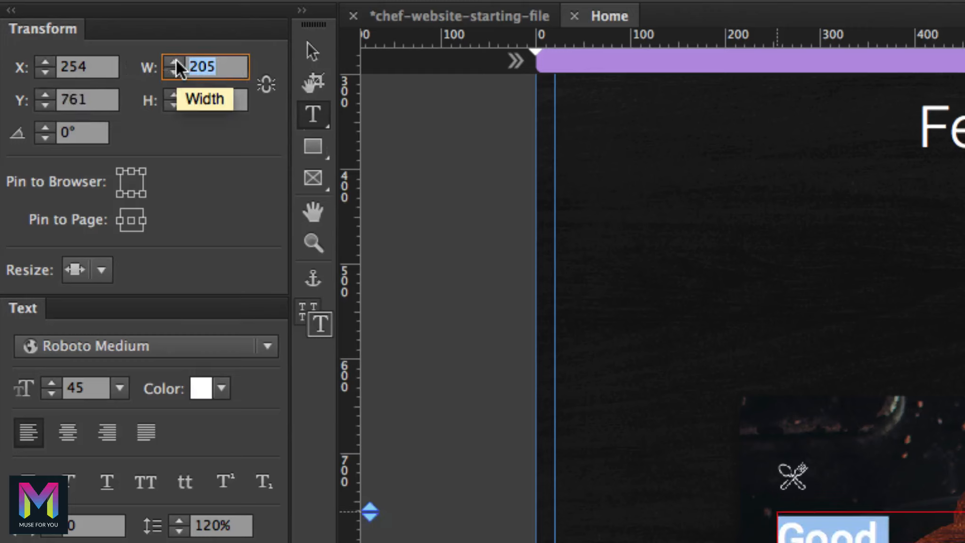
type("325")
key("Return")
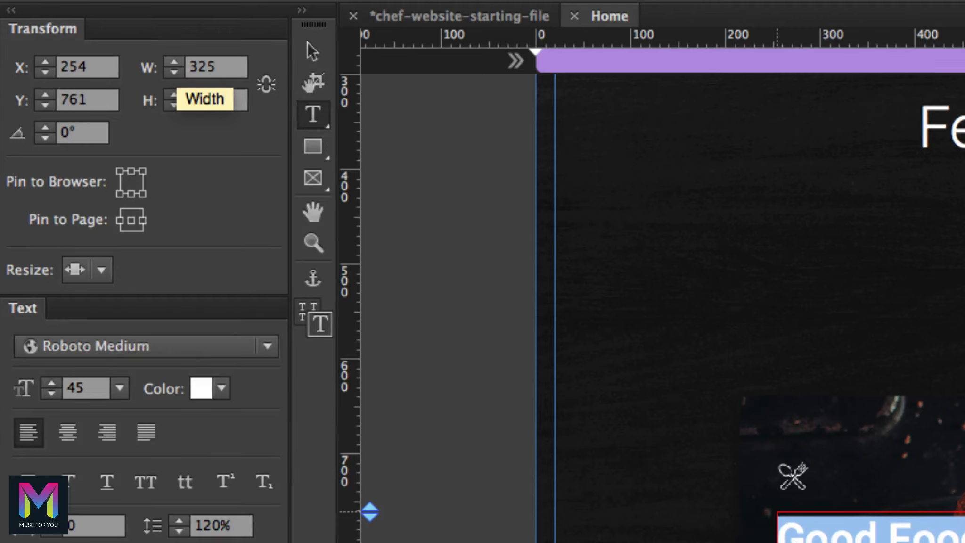
left_click(207, 100)
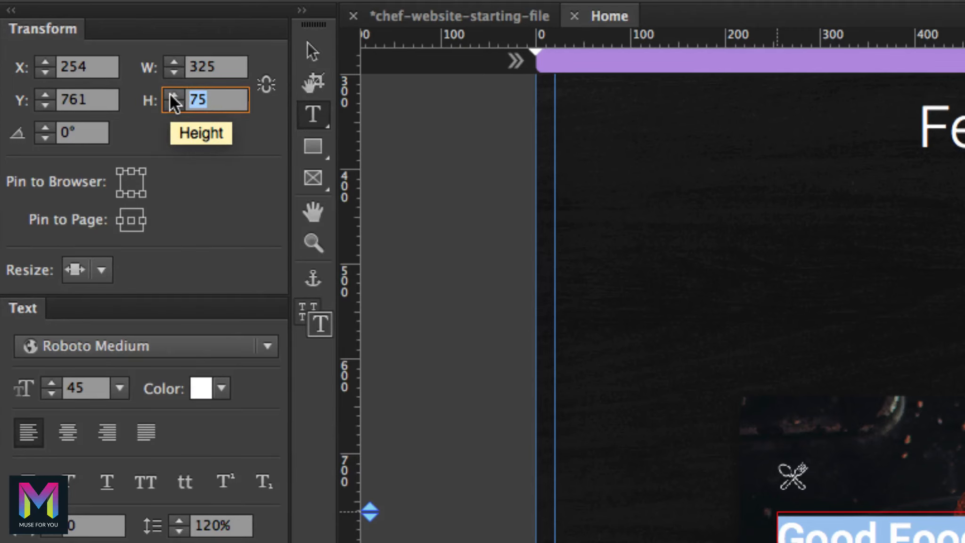
type("54")
key("Return")
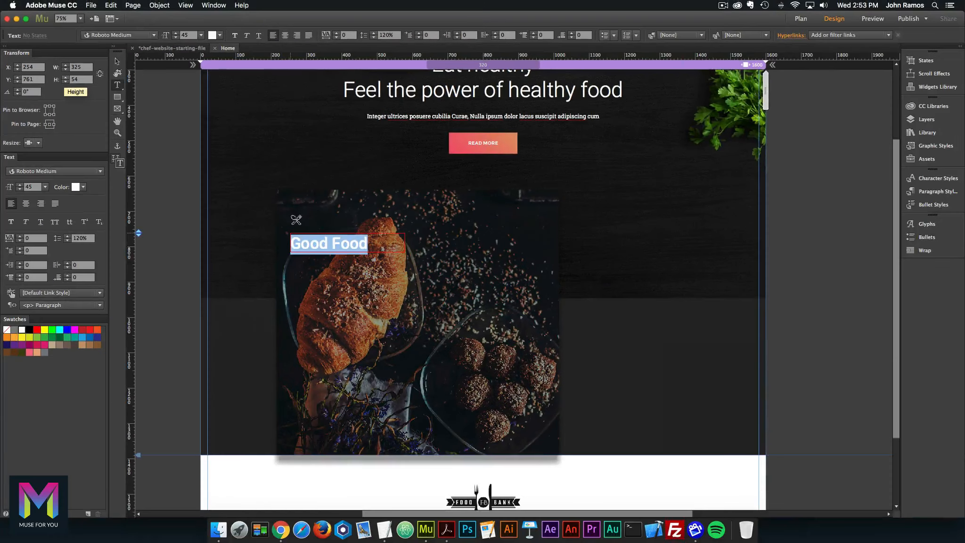
key("Escape")
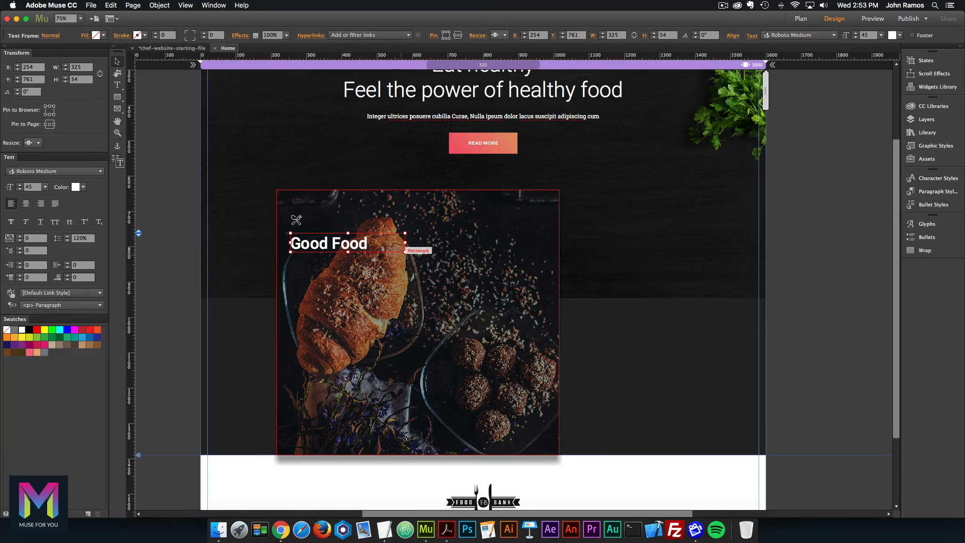
- Narrow the "Good Food" text frame by hand to about 275 px, and restore its width to 325
left_click_drag(405, 243, 387, 243)
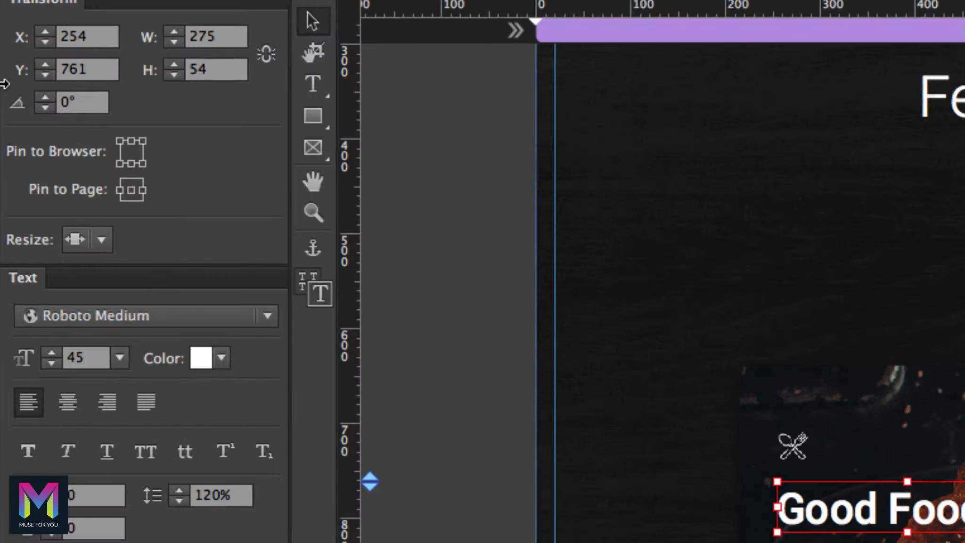
left_click(215, 37)
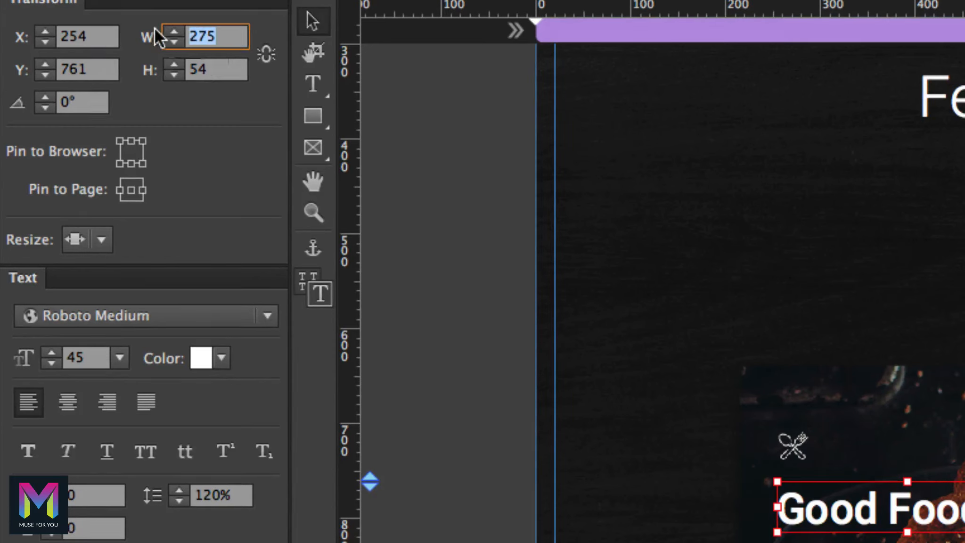
type("325")
key("Return")
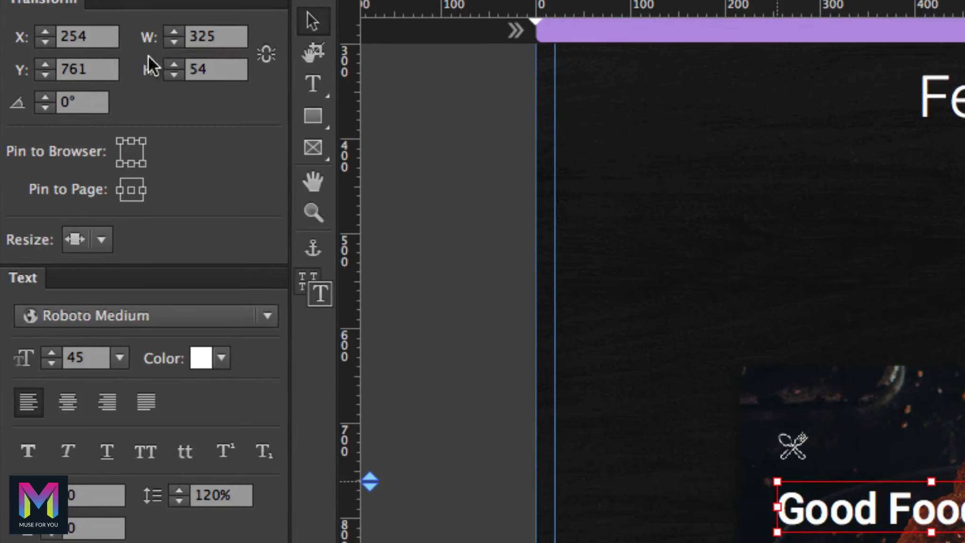
- Pin the "Good Food" text frame to the centre of the page, set its resize option to None, and deselect it
left_click(131, 190)
left_click(101, 239)
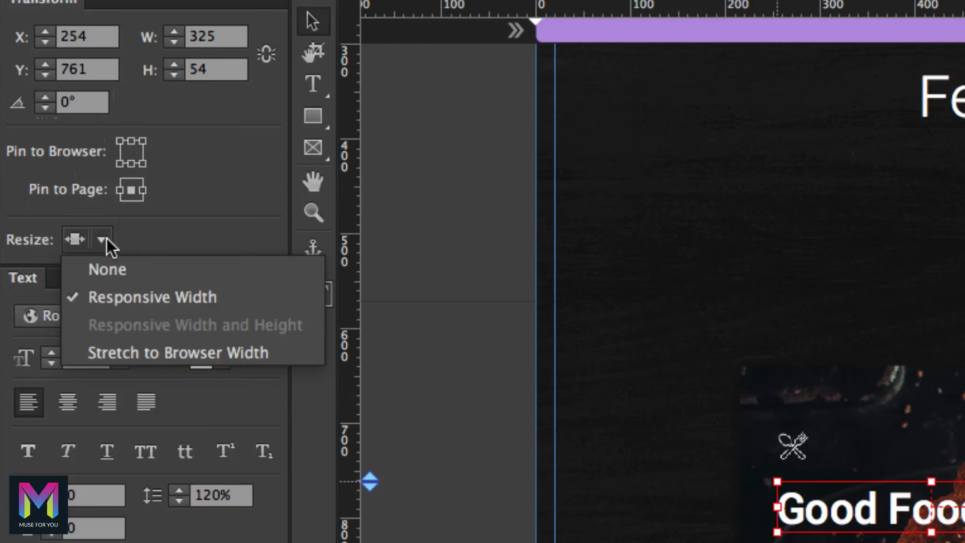
left_click(113, 266)
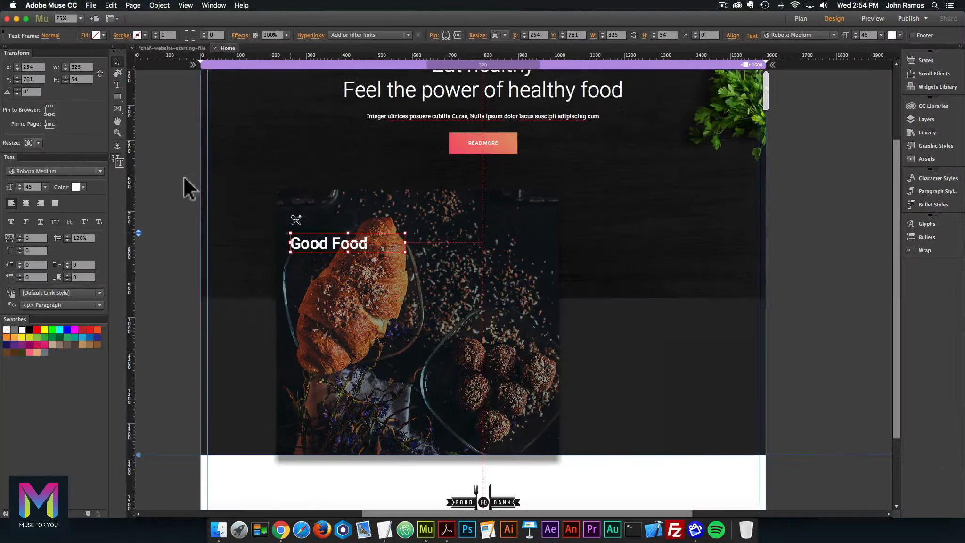
left_click(401, 340)
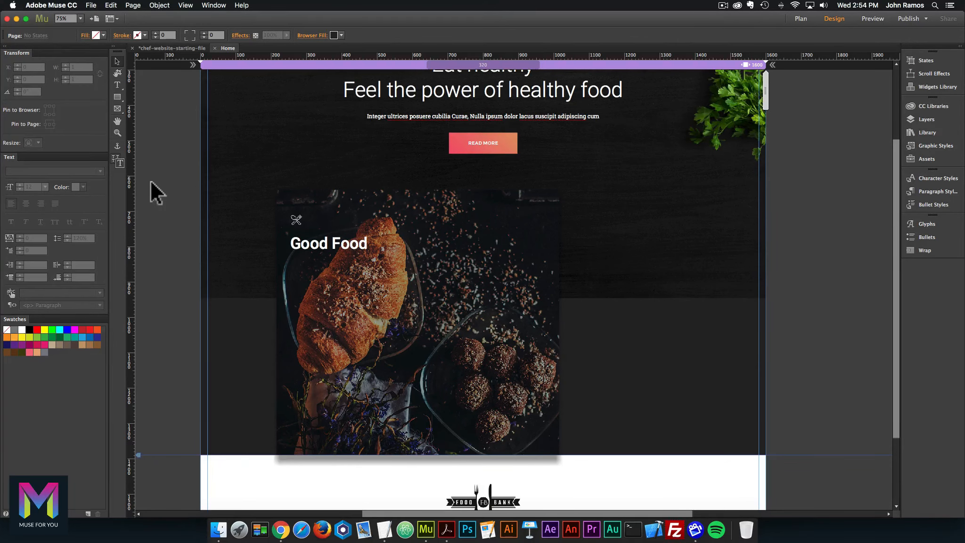
- Consult the reference PDF in Acrobat and, in Muse, add a text frame about 206 by 52 px below "Good Food" reading "Compose Your Own Diet"
left_click(441, 528)
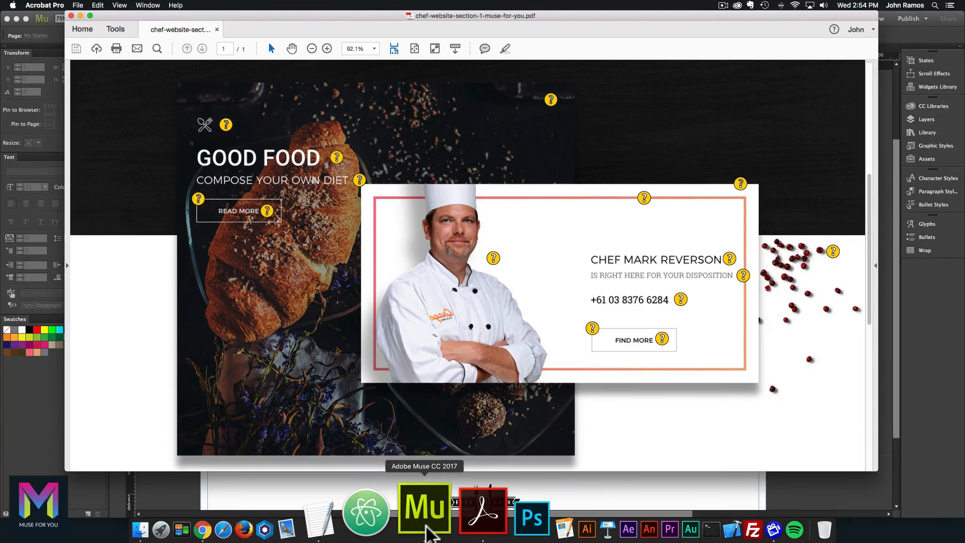
left_click(427, 528)
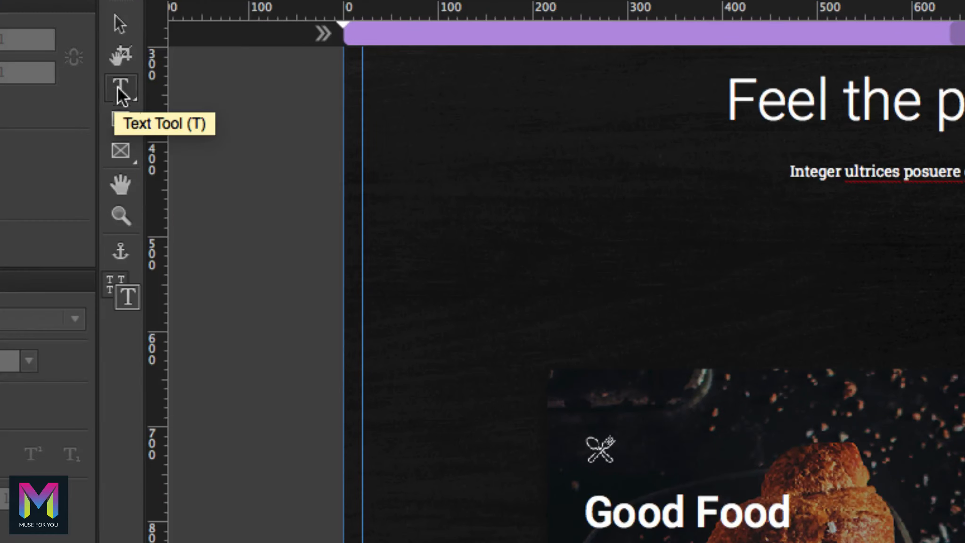
left_click(121, 94)
left_click_drag(610, 542, 756, 542)
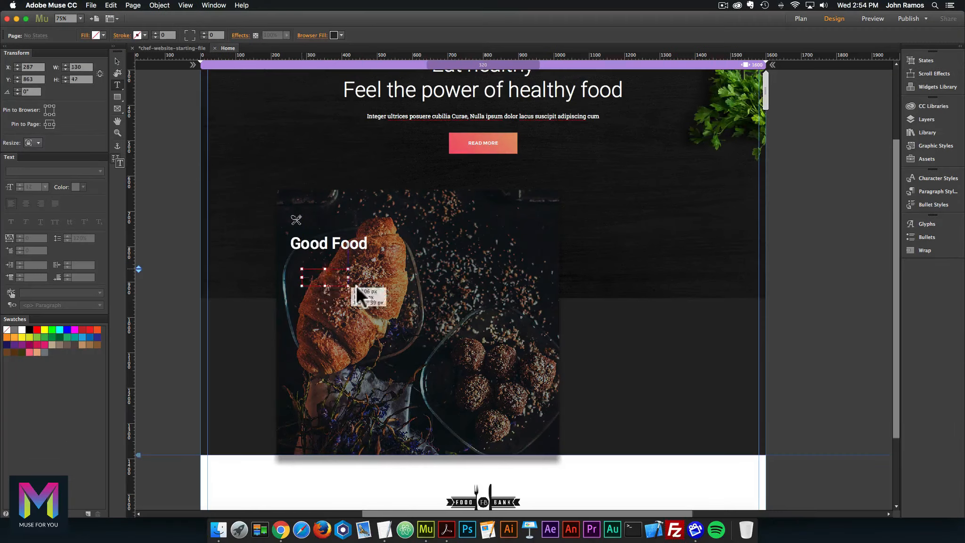
left_click_drag(356, 286, 374, 286)
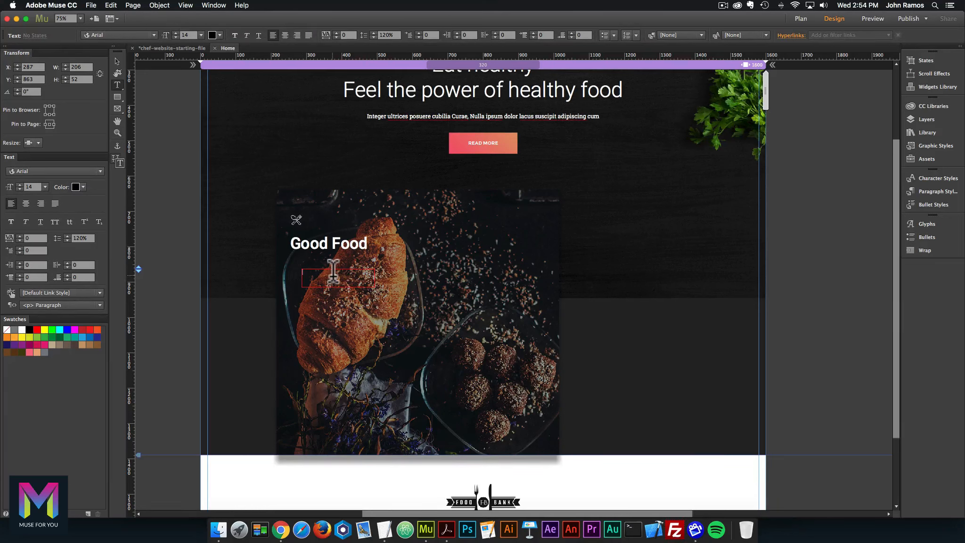
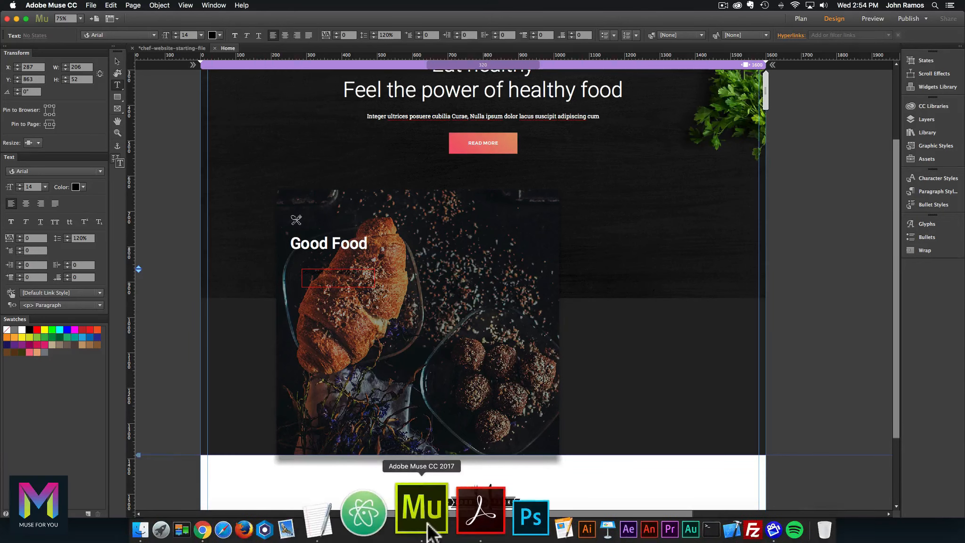
left_click(477, 517)
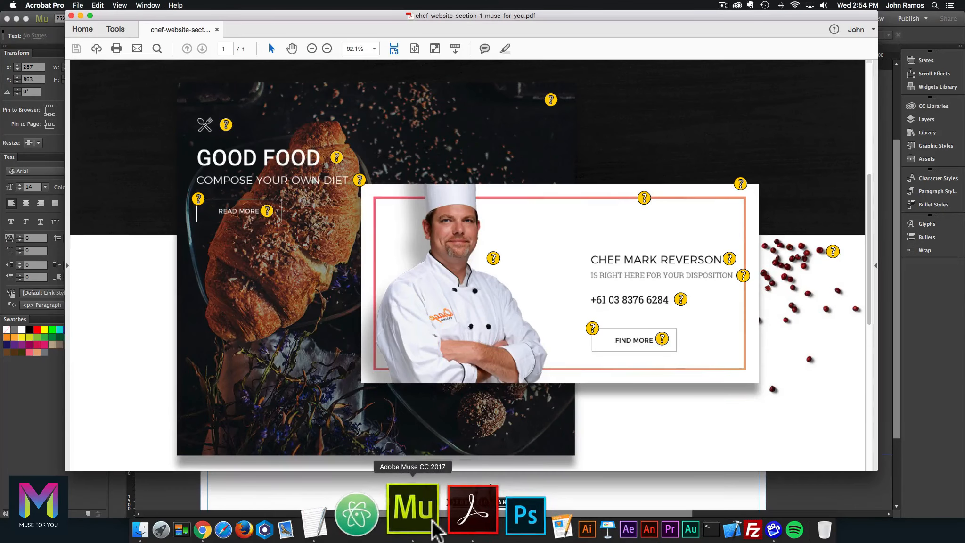
left_click(434, 524)
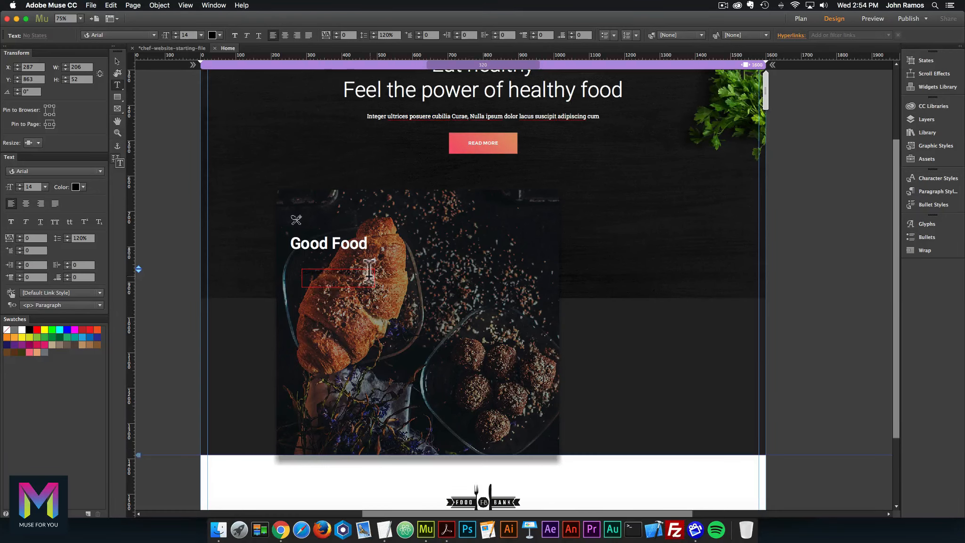
- Set the font of the whole "Compose Your Own Diet" text to the web font Montserrat
triple_click(325, 272)
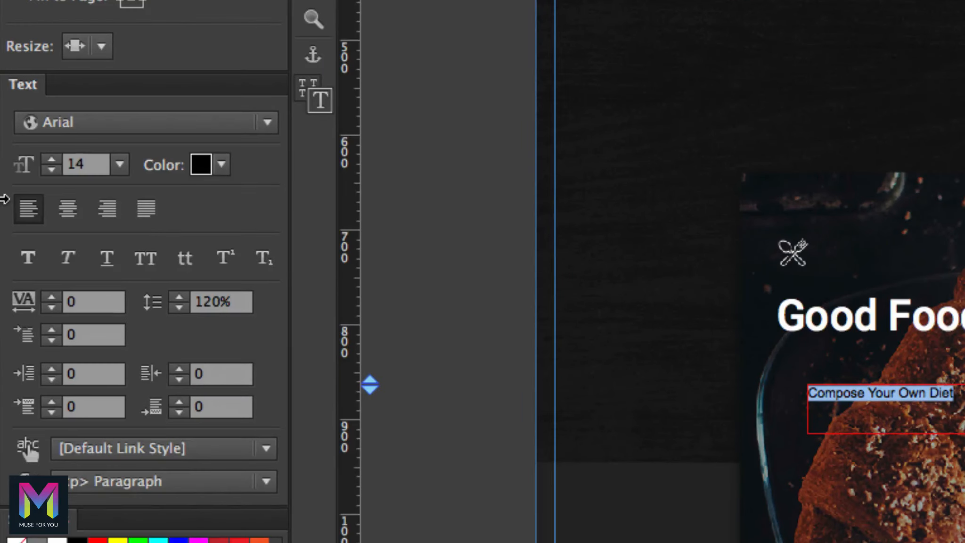
left_click(102, 123)
type("monts")
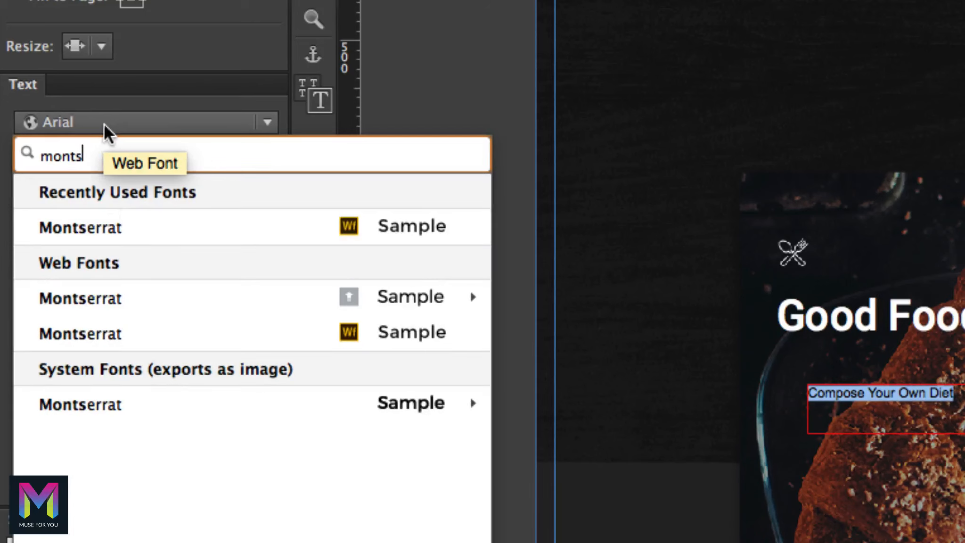
left_click(114, 226)
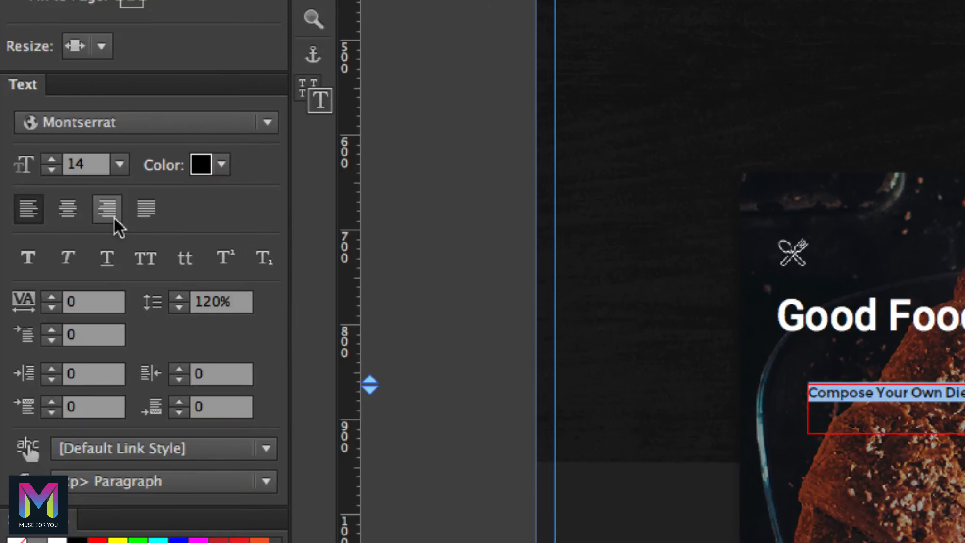
- Set the "Compose Your Own Diet" text to size 22 and colour it white (FFFFFF)
left_click(50, 168)
type("22")
key("Return")
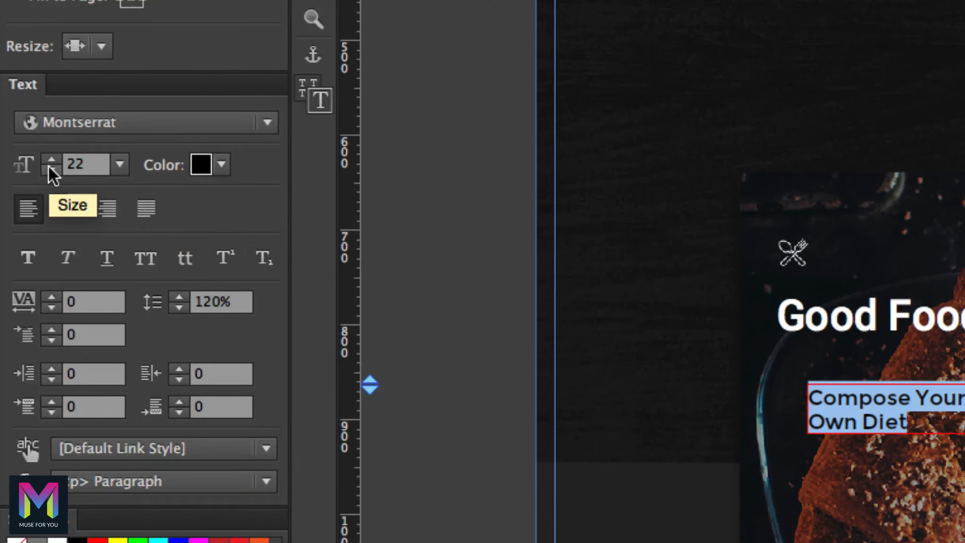
left_click(220, 164)
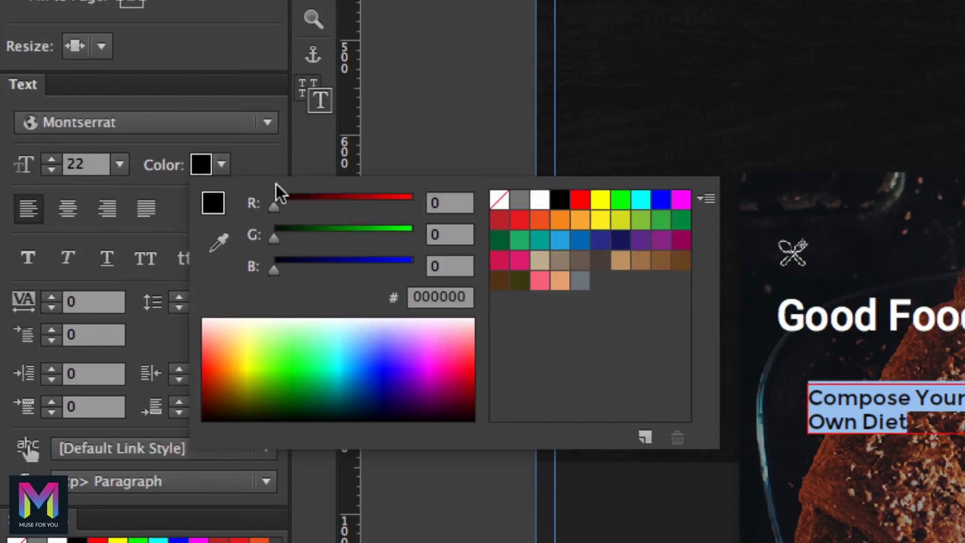
left_click(539, 200)
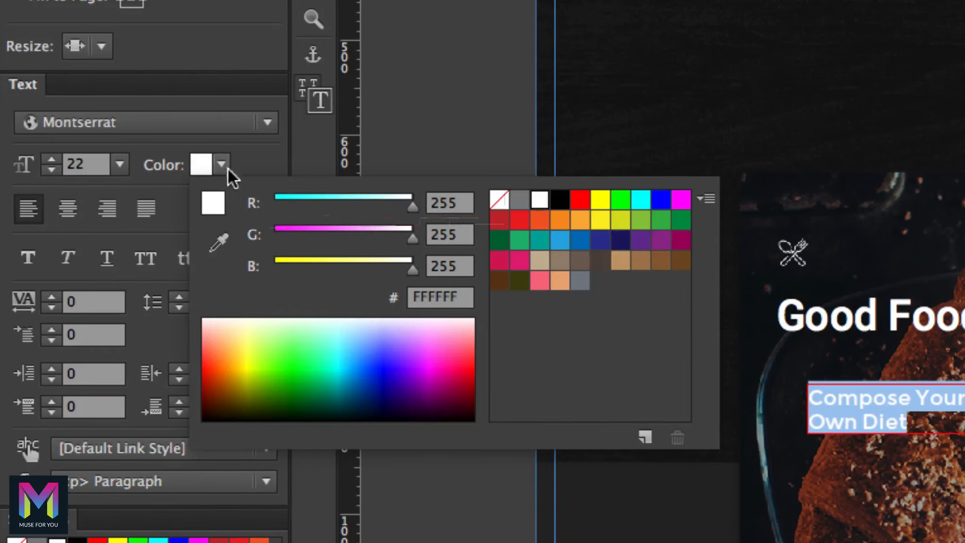
left_click(170, 142)
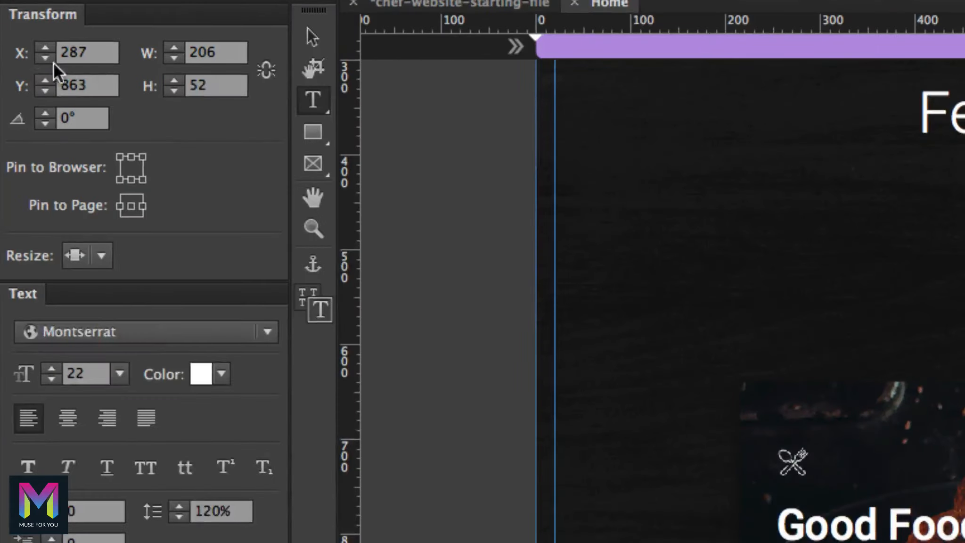
- Position the "Compose Your Own Diet" text frame at X 254, Y 821 and size it to 325 by 26 px
left_click(78, 53)
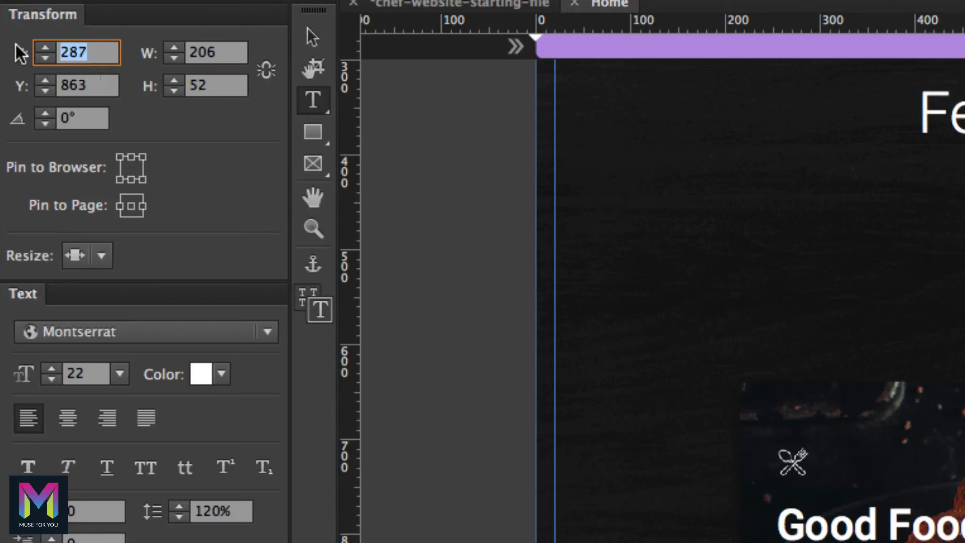
type("25")
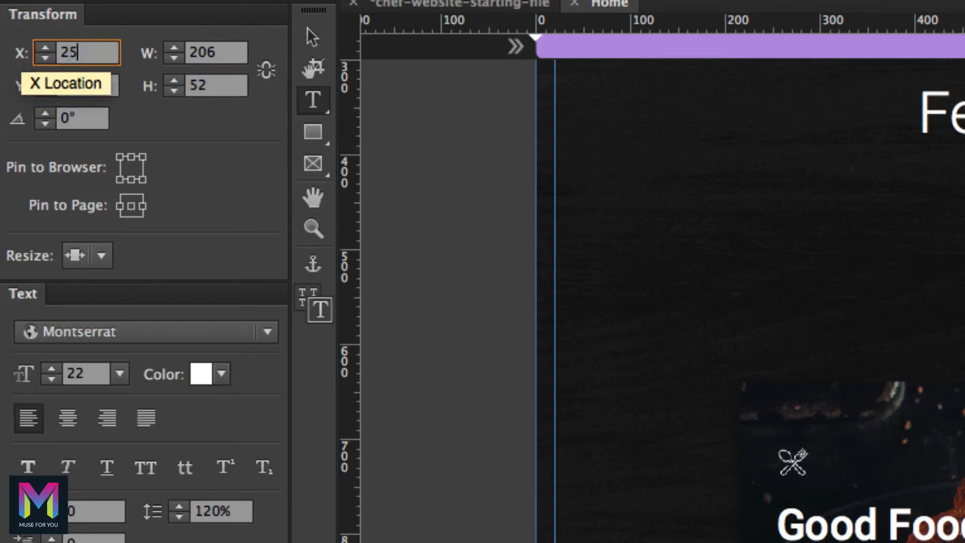
type("4")
key("Tab")
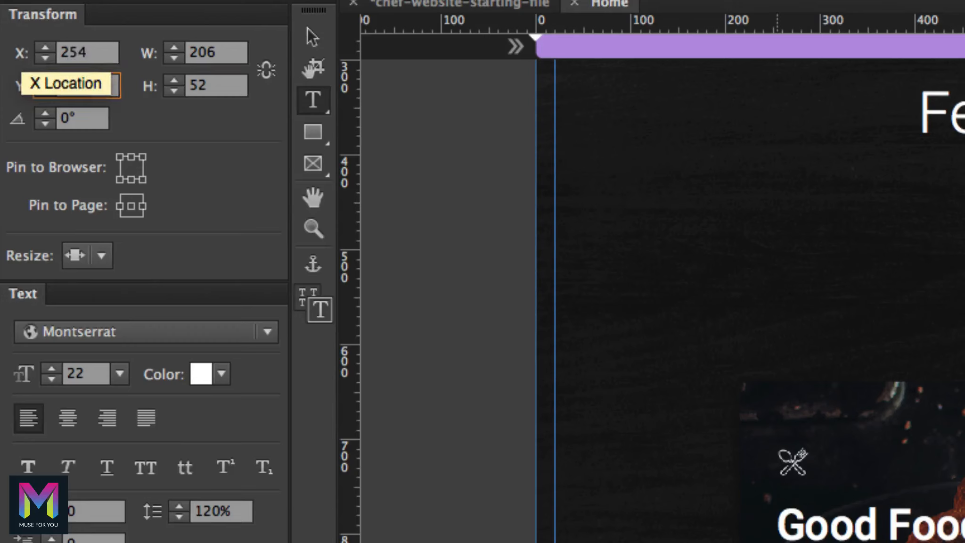
type("821")
left_click_drag(216, 52, 160, 53)
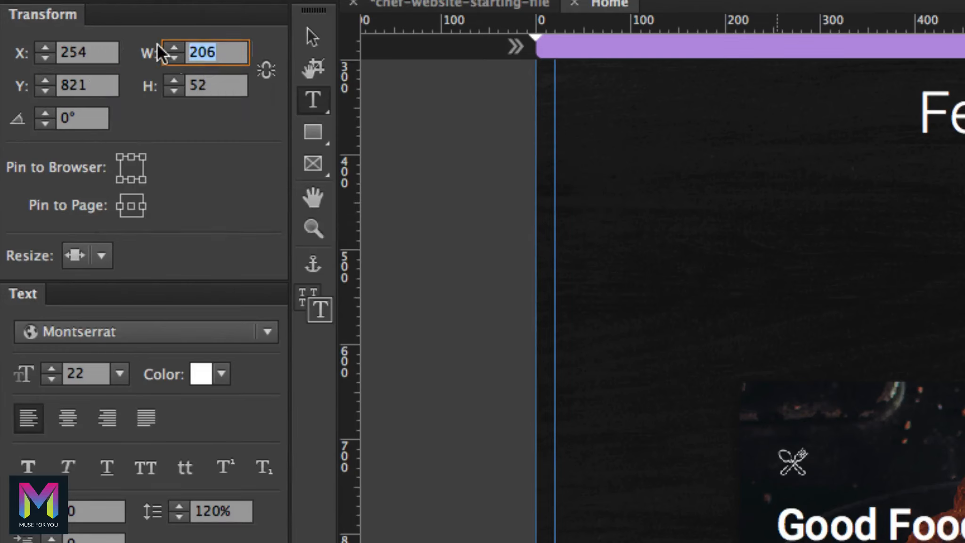
type("325")
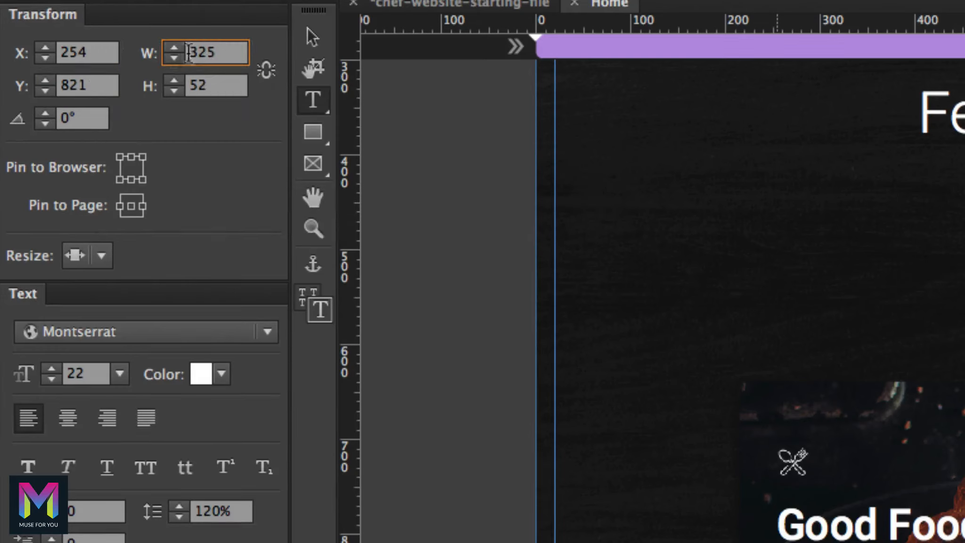
key("Tab")
type("26")
key("Return")
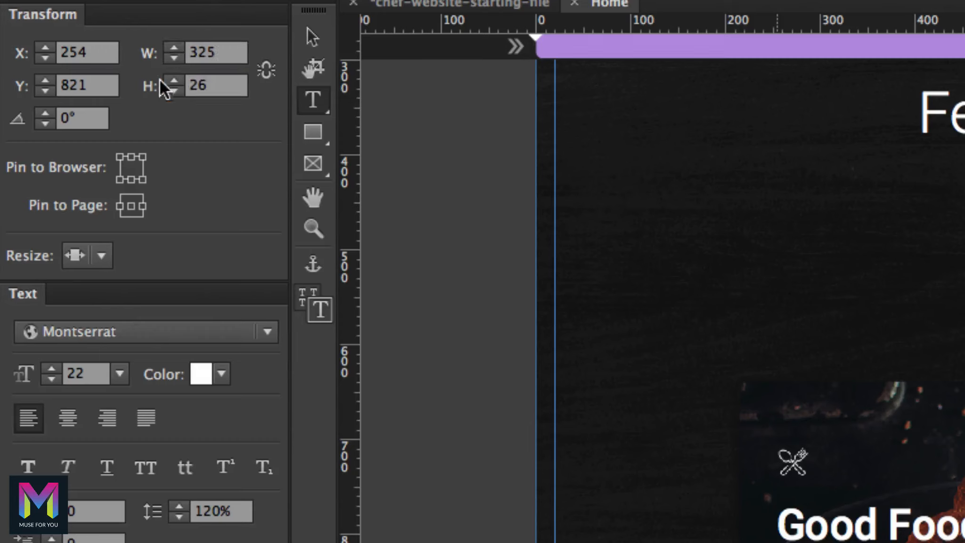
- Pin the "Compose Your Own Diet" text frame to the centre of the page, set its resize option to None, and deselect it
left_click(131, 207)
left_click(101, 255)
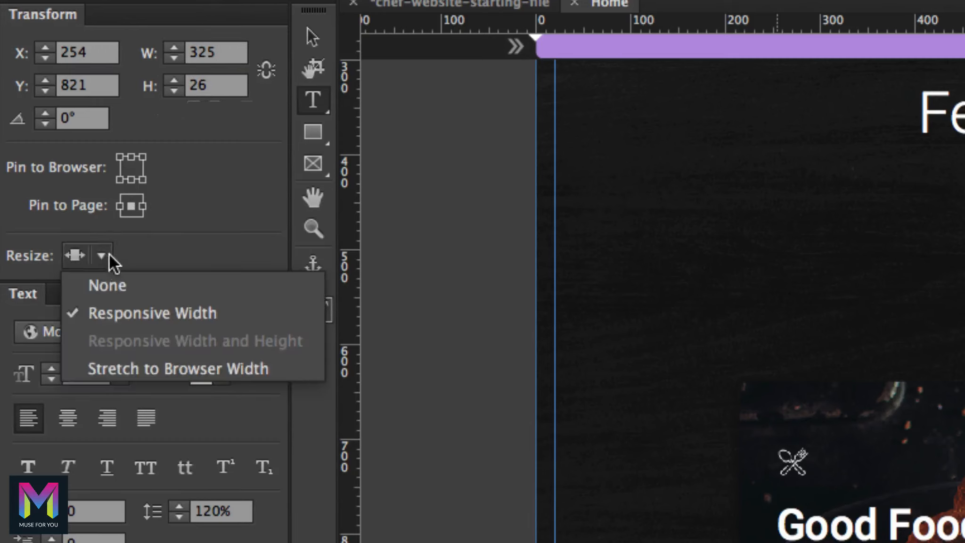
left_click(108, 285)
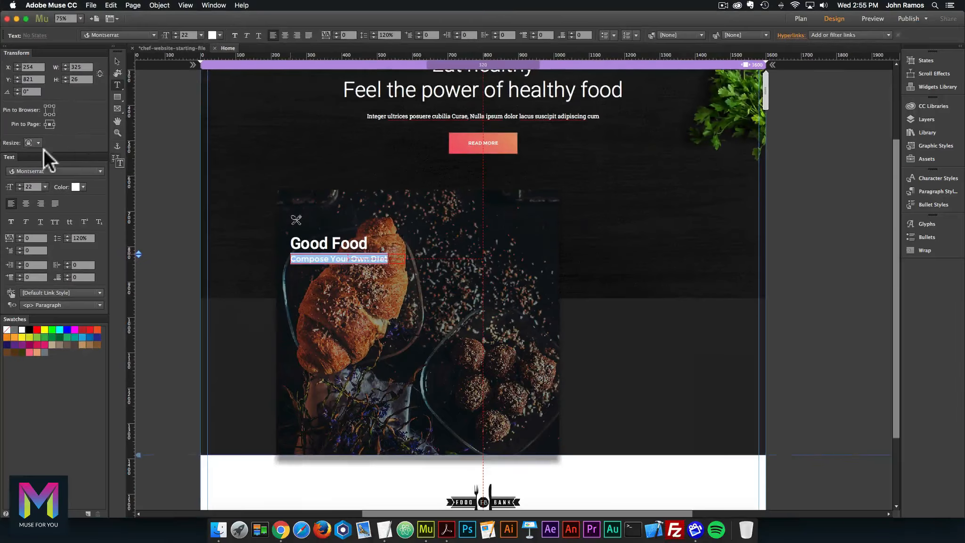
left_click(115, 60)
left_click(173, 126)
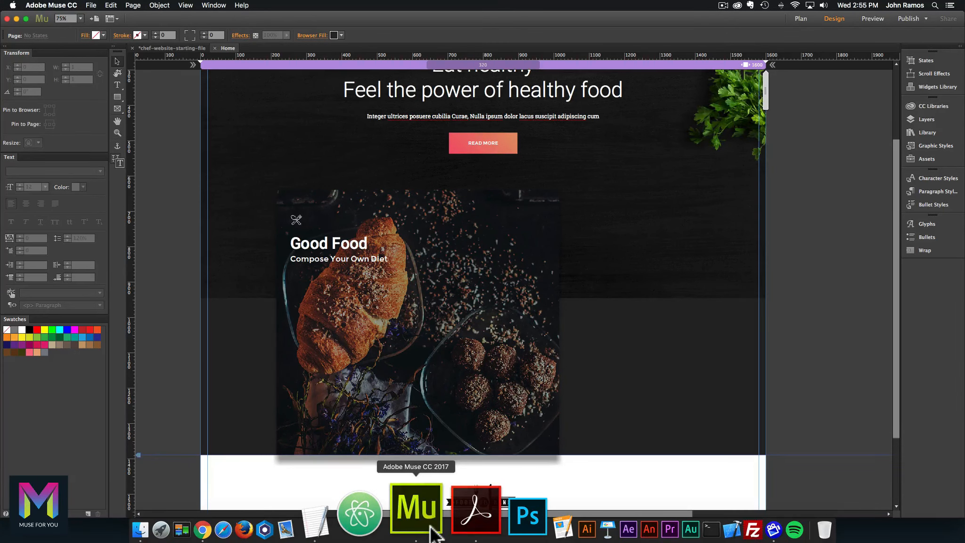
- Consult the reference PDF in Acrobat and, in Muse, draw a button rectangle about 153 by 63 px below "Compose Your Own Diet"
left_click(446, 530)
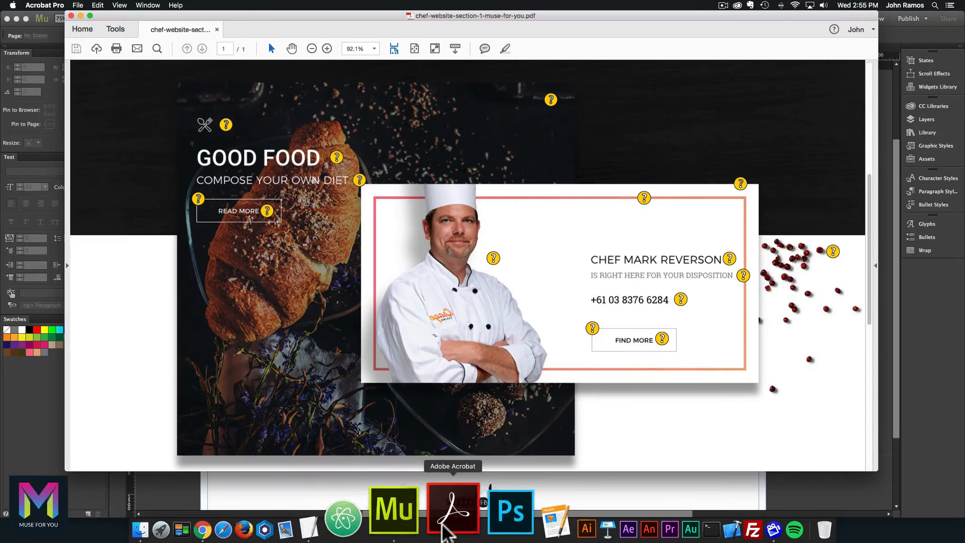
left_click(410, 518)
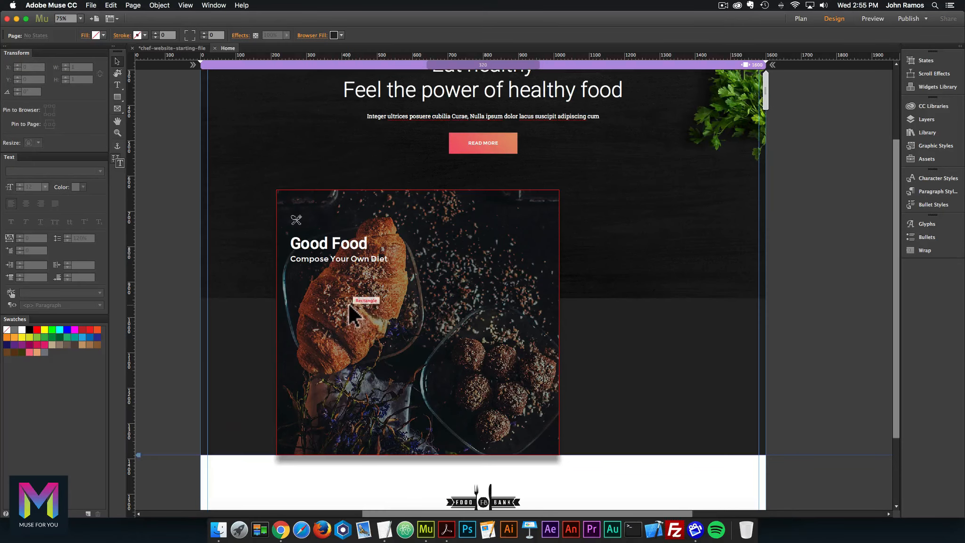
key("super+equal")
key("super+equal")
key("super+minus")
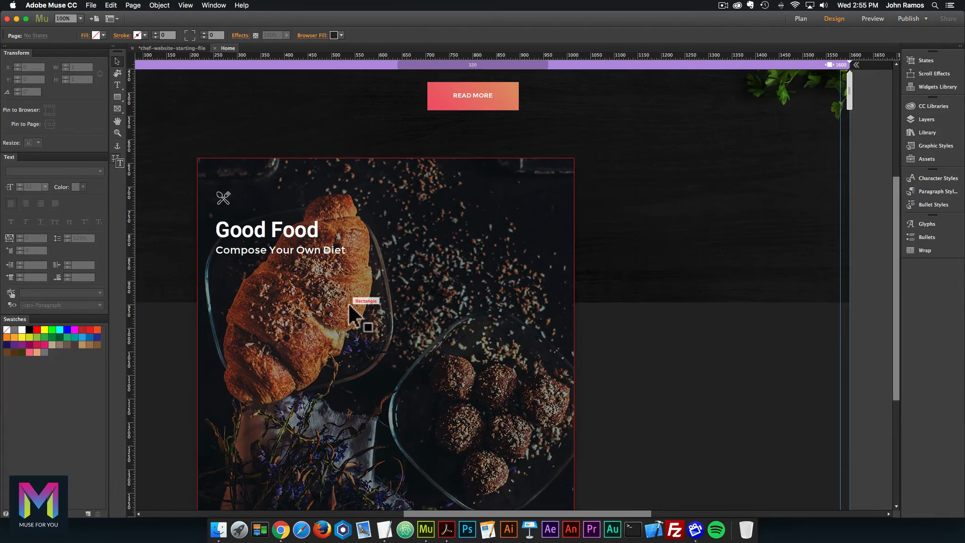
key("super+minus")
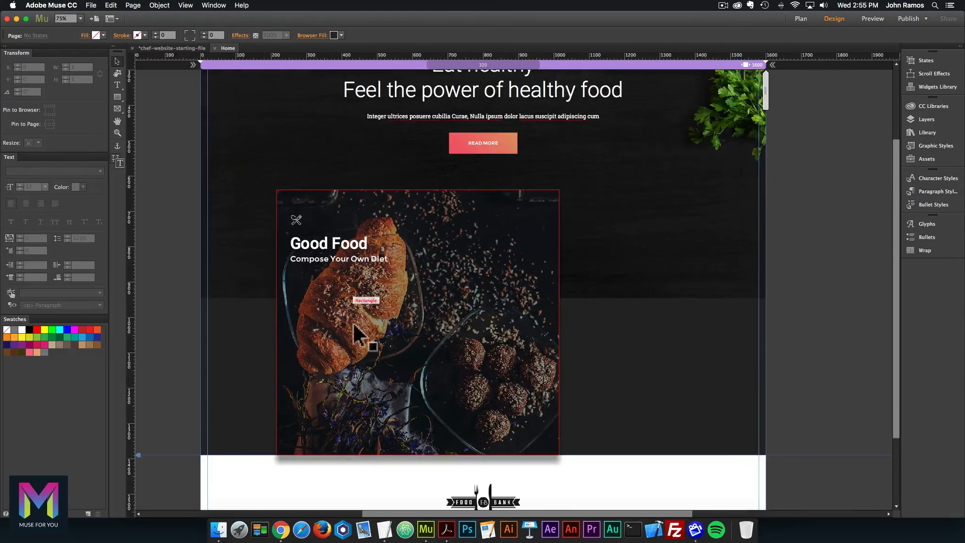
left_click(449, 530)
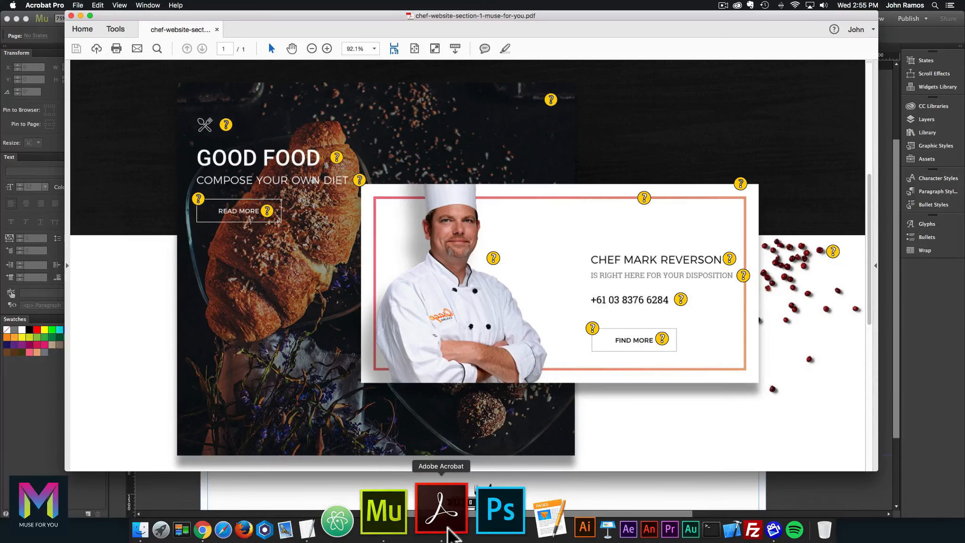
left_click(426, 518)
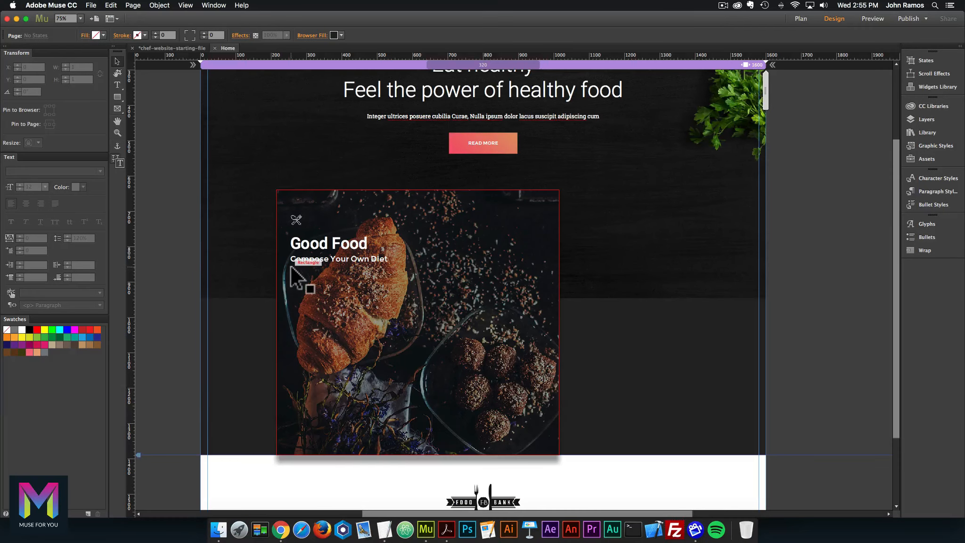
scroll(176, 174, "down", 1)
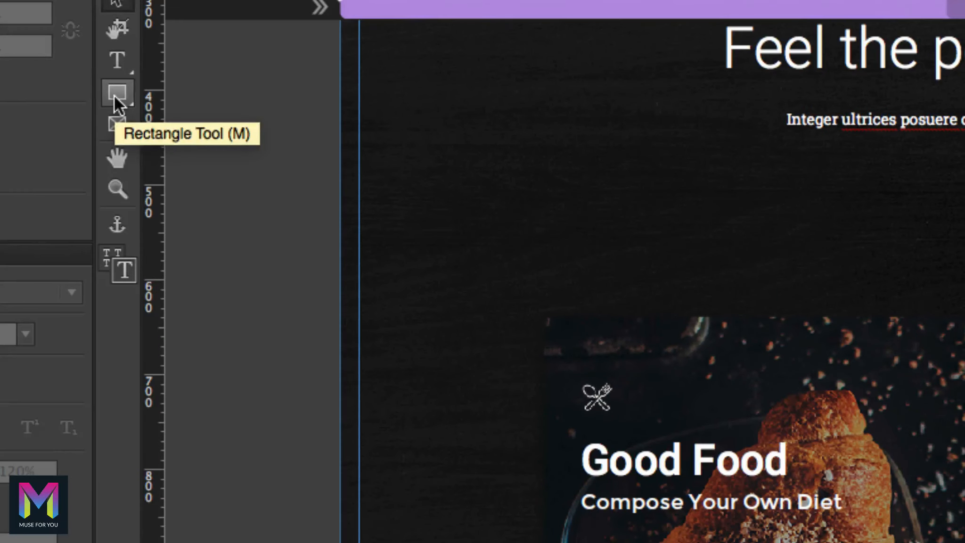
left_click(117, 98)
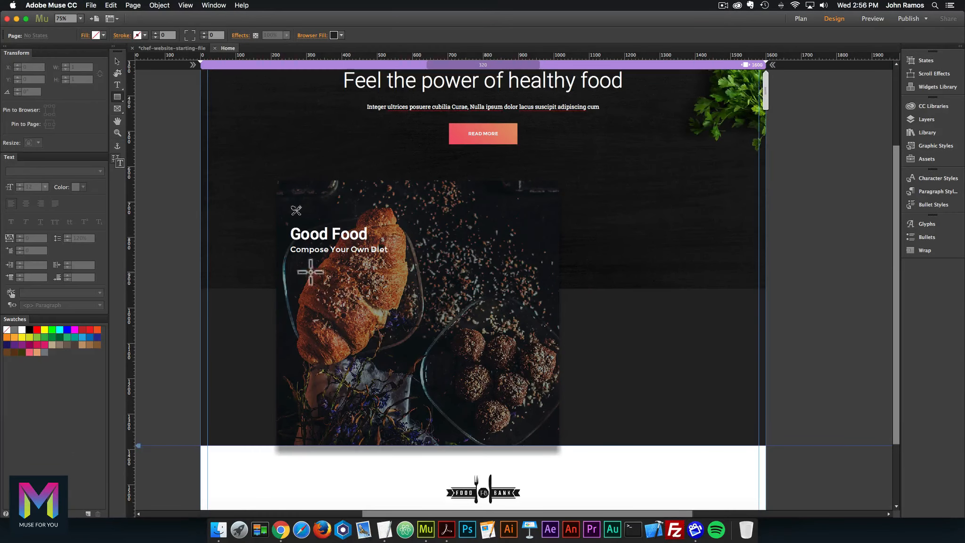
left_click_drag(309, 271, 364, 293)
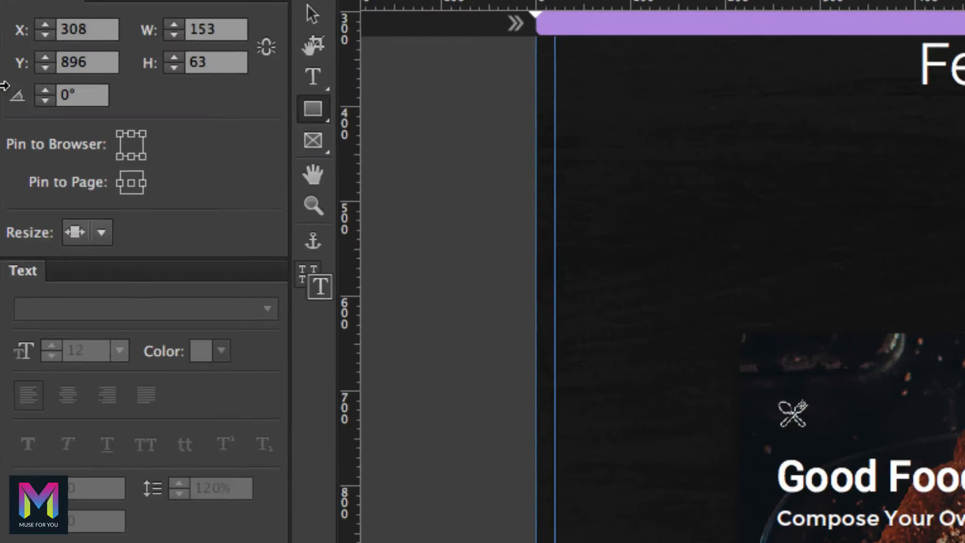
- Position the button rectangle at X 254 and Y 873
left_click(85, 30)
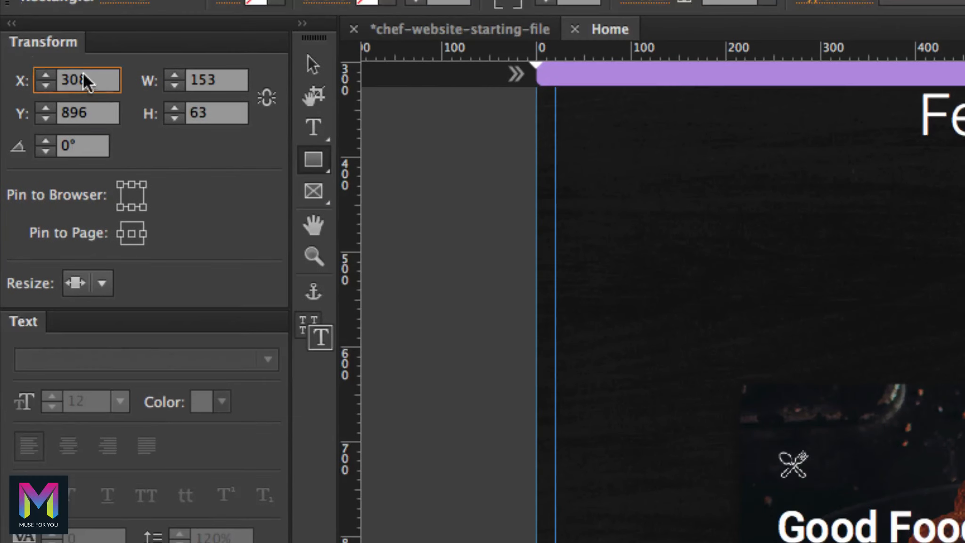
left_click_drag(86, 81, 24, 73)
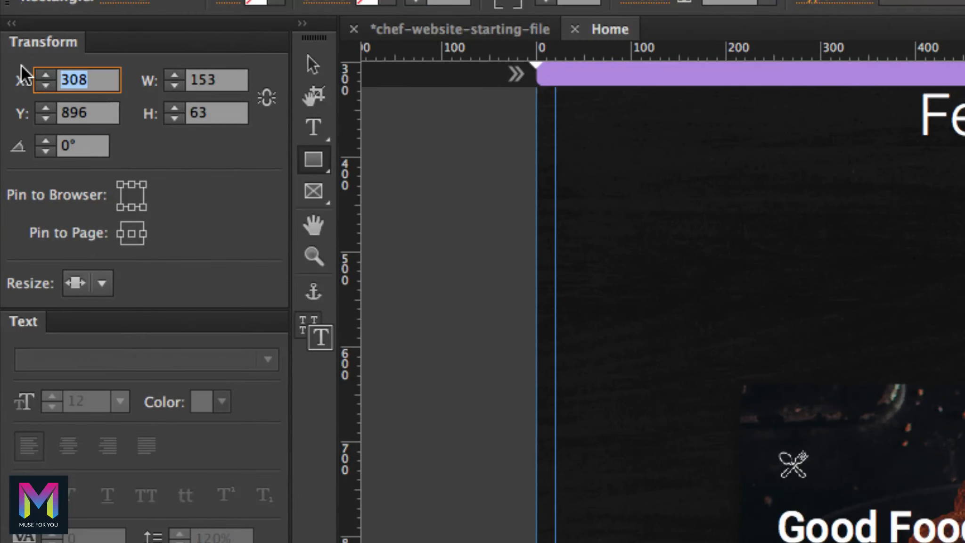
type("254")
key("Return")
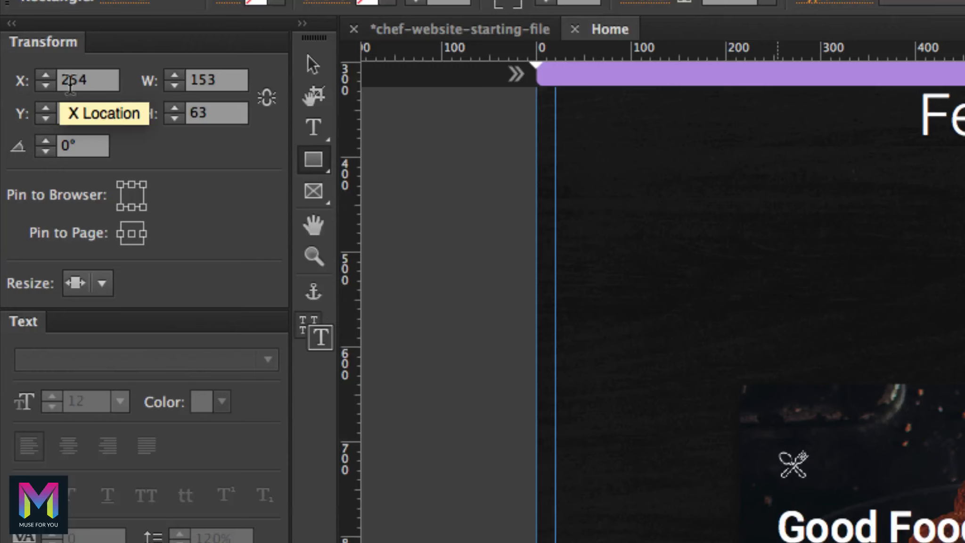
left_click_drag(84, 113, 43, 112)
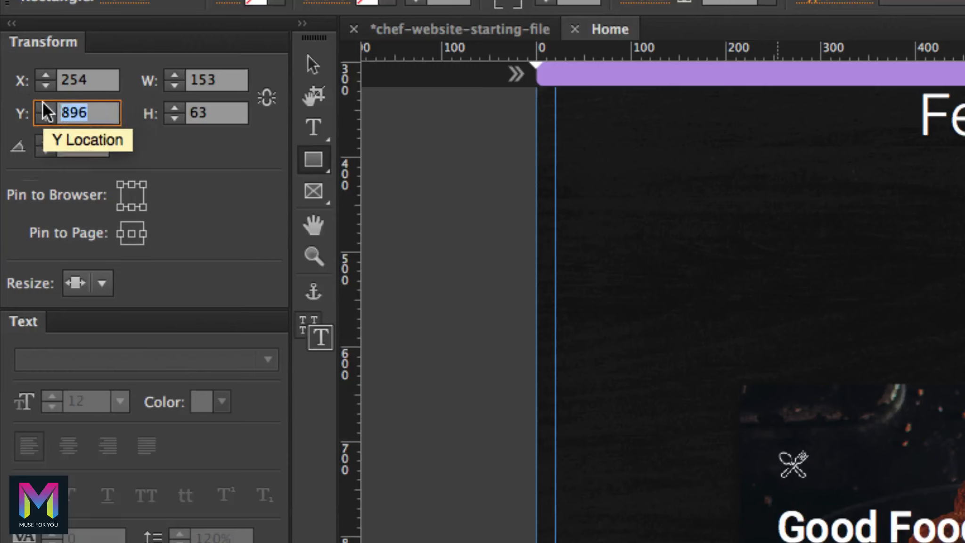
type("7873")
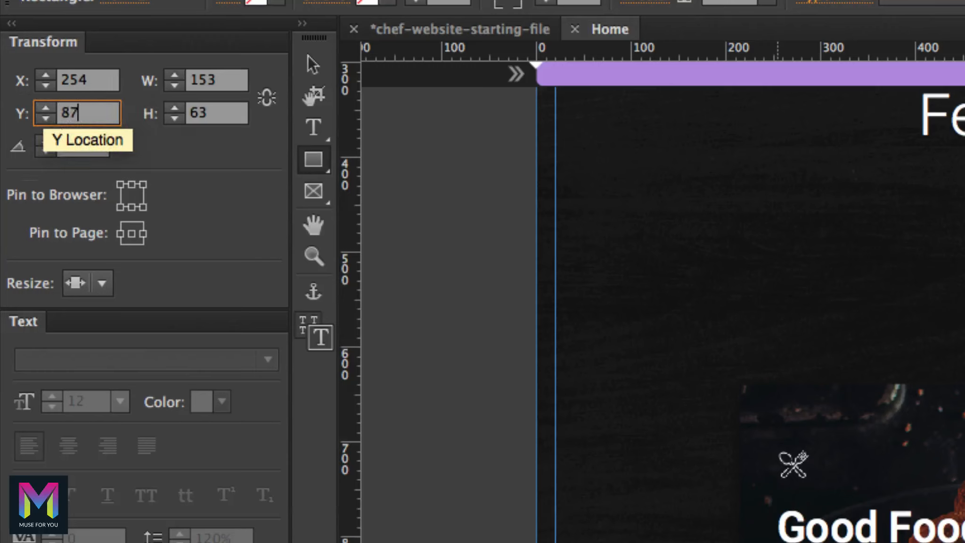
key("Return")
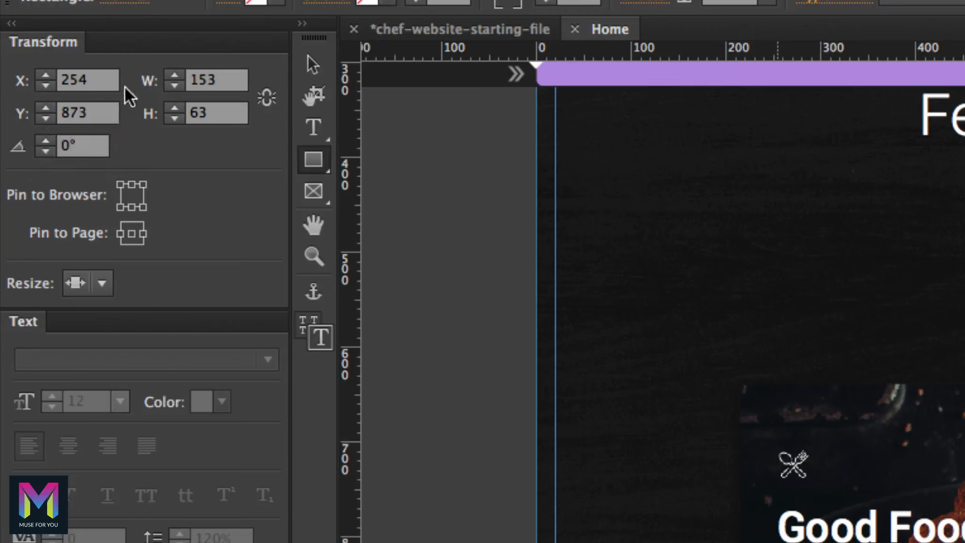
- Resize the button rectangle to a width of 170 and a height of 46 px
left_click_drag(214, 80, 166, 71)
type("170")
key("Return")
left_click_drag(222, 113, 142, 115)
type("46")
key("Return")
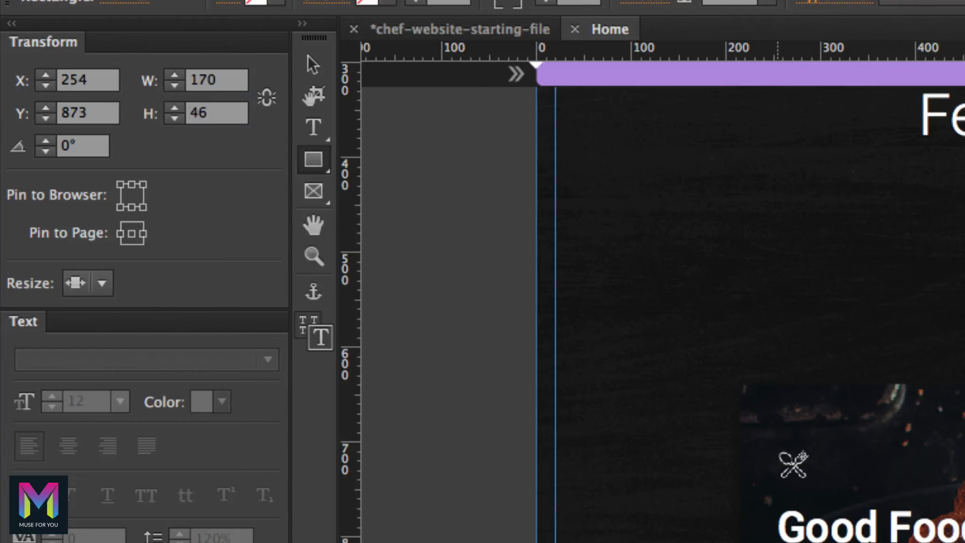
- Pin the button rectangle to the centre of the page and set its resize option to None
left_click(131, 234)
left_click(104, 284)
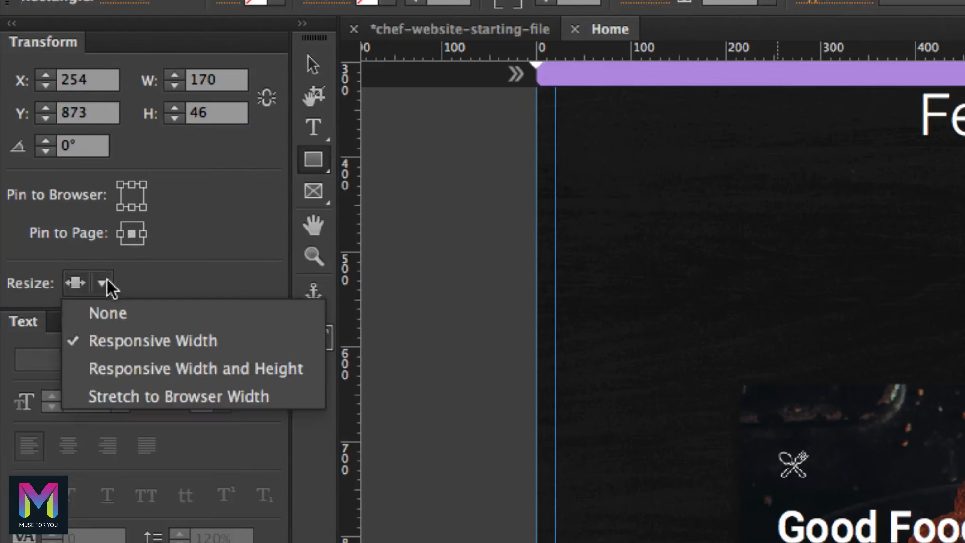
left_click(105, 314)
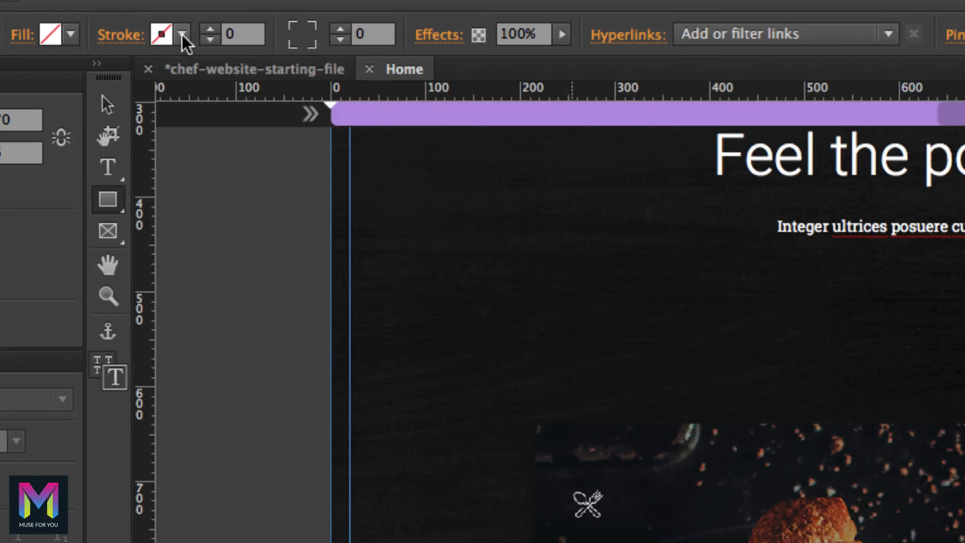
- Give the button rectangle a white stroke with a width of 1 and deselect it
left_click(182, 35)
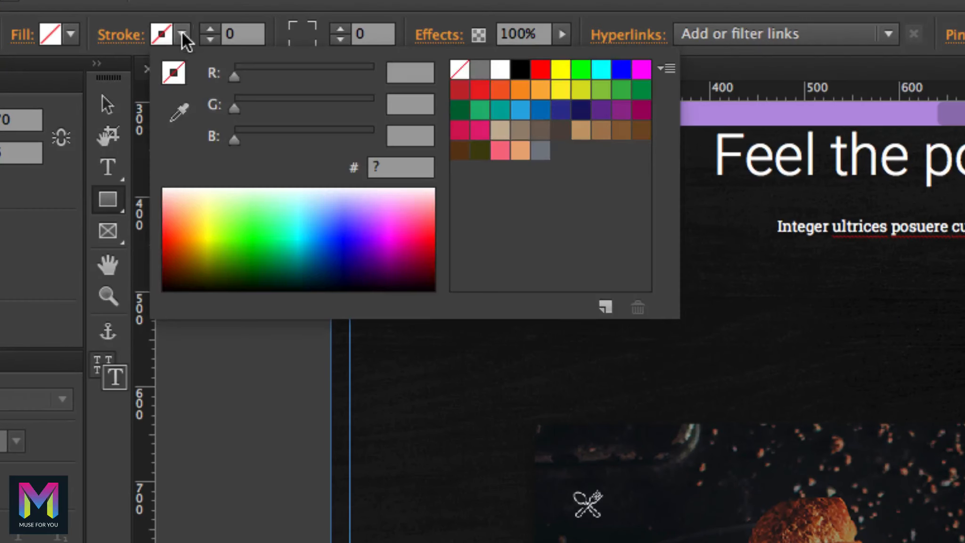
left_click(500, 70)
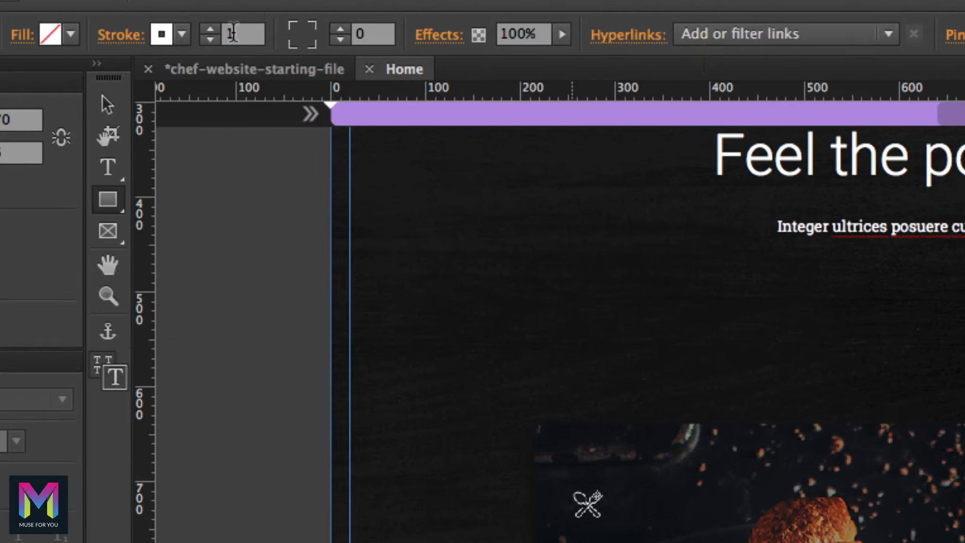
left_click(233, 33)
type("1")
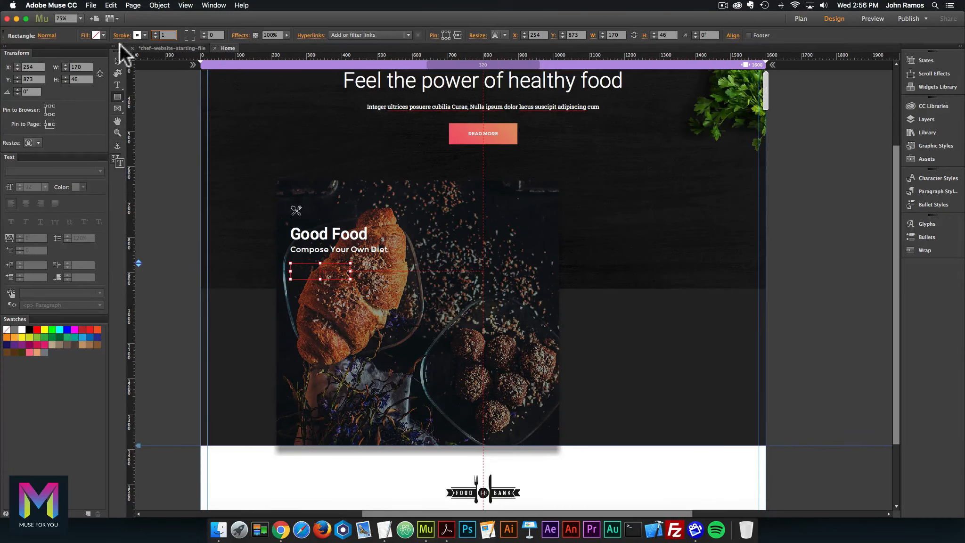
left_click(144, 107)
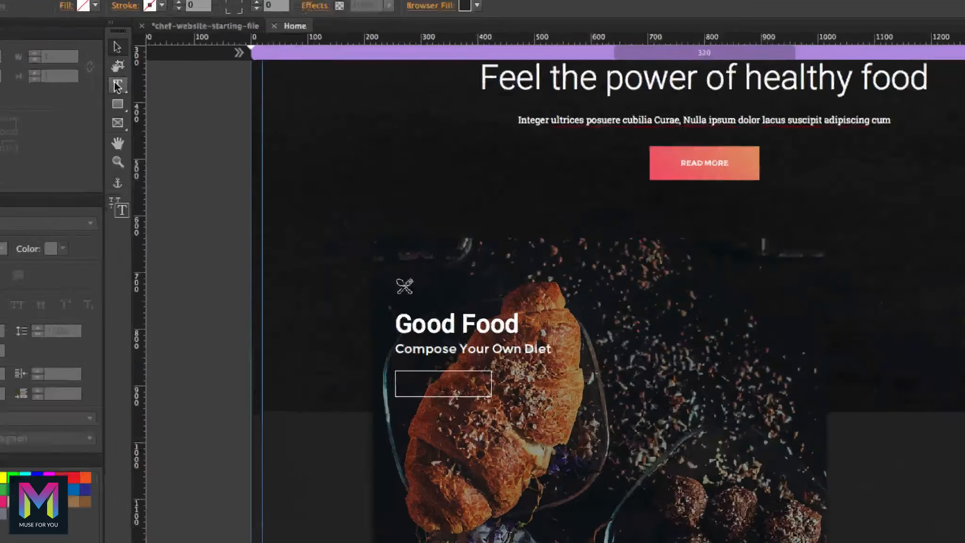
- Add a text frame about 115 by 27 px inside the outlined button reading "Read More", checking the wording in the reference PDF in Acrobat
left_click(118, 86)
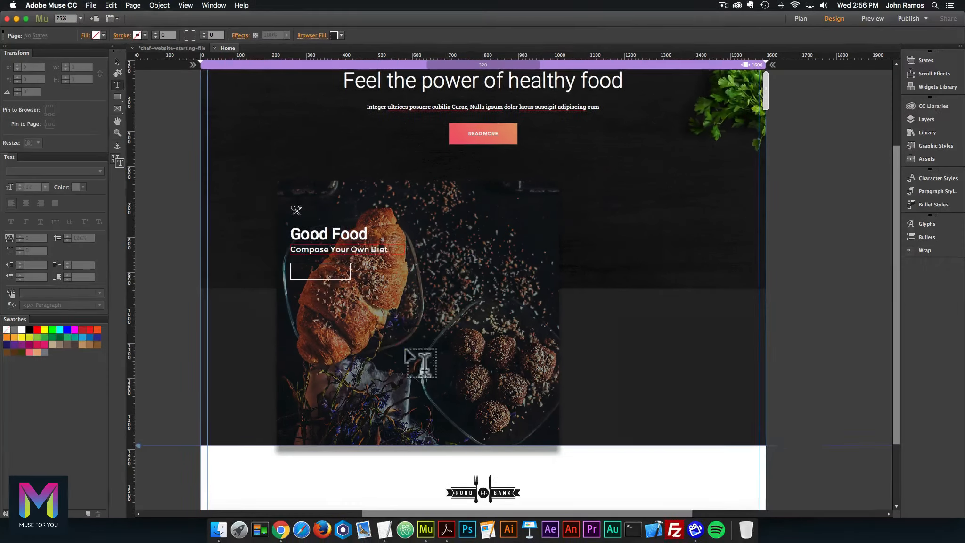
left_click_drag(301, 265, 344, 278)
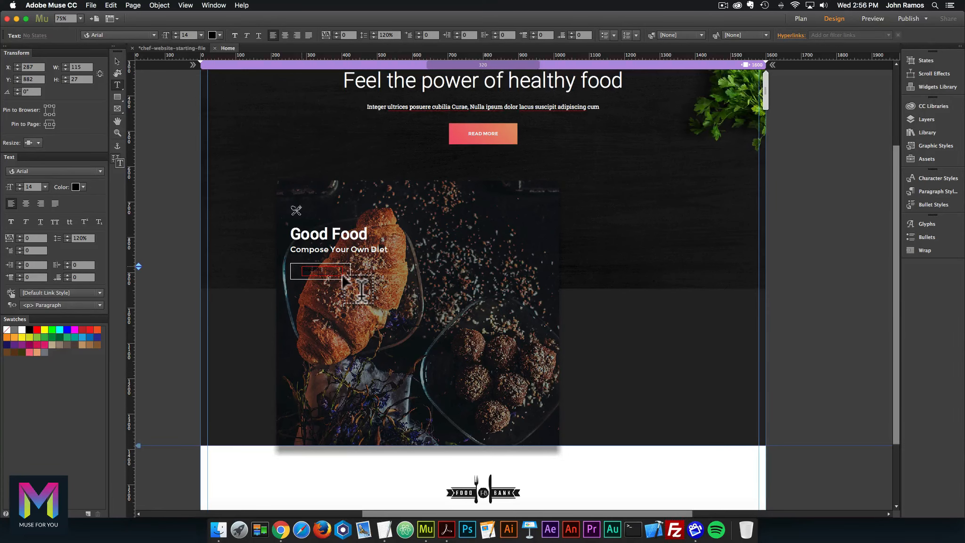
left_click(449, 528)
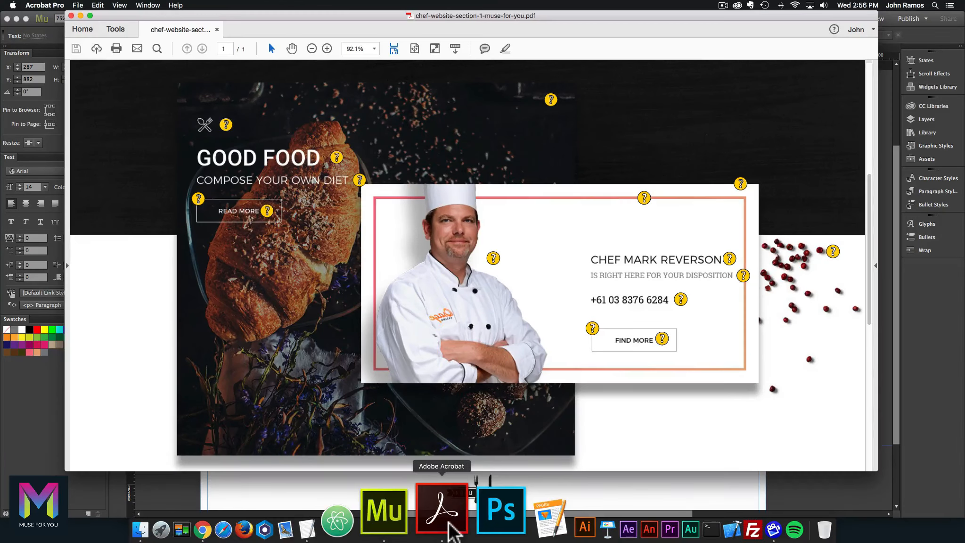
left_click(385, 513)
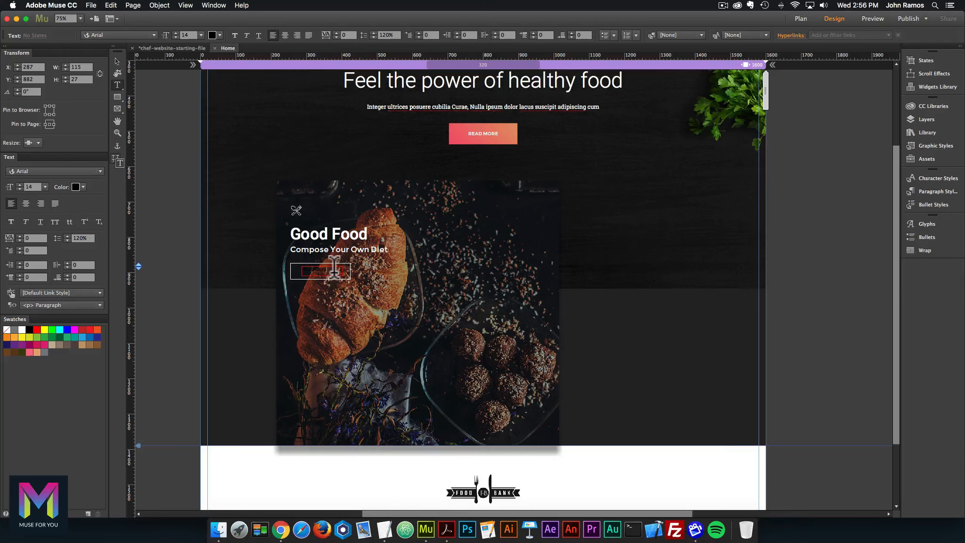
- Set the font of the whole "Read More" text to the web font Montserrat and open its text colour options
key("ctrl+a")
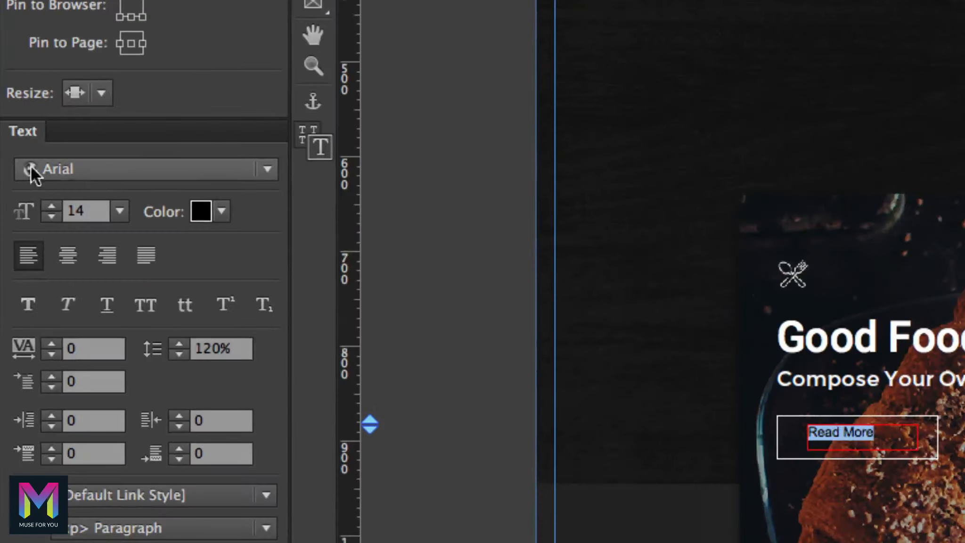
left_click(91, 170)
type("monts")
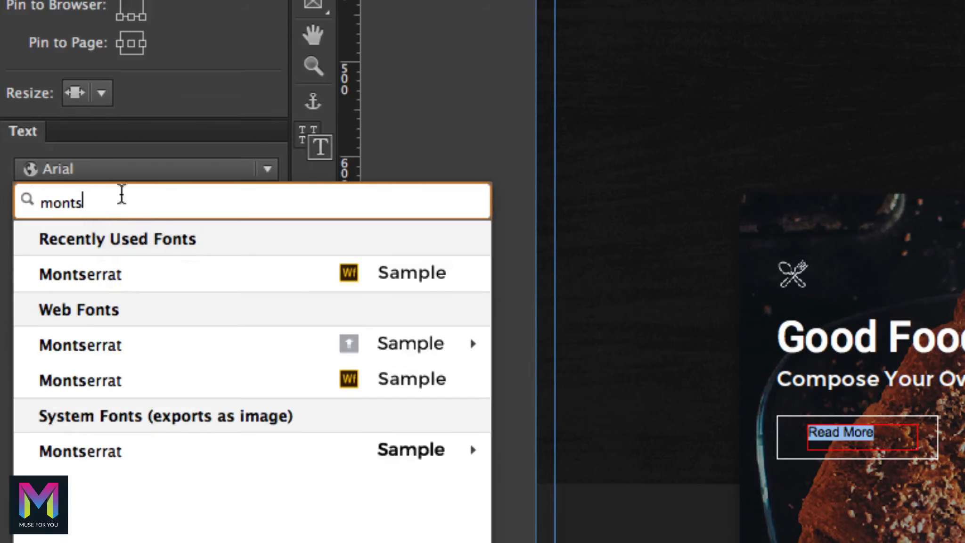
left_click(136, 274)
left_click(221, 211)
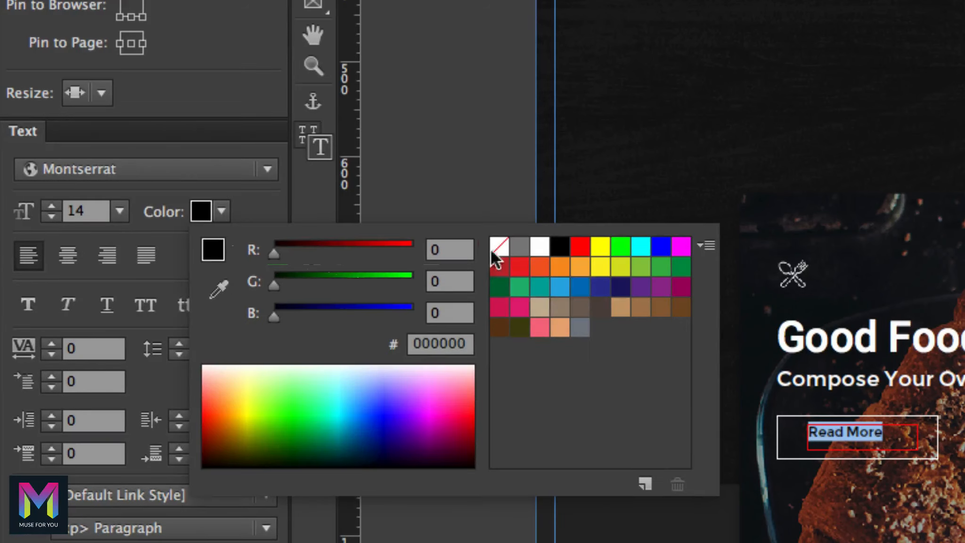
- Format the selected "Read More" text in white at size 13 with centred alignment
left_click(540, 245)
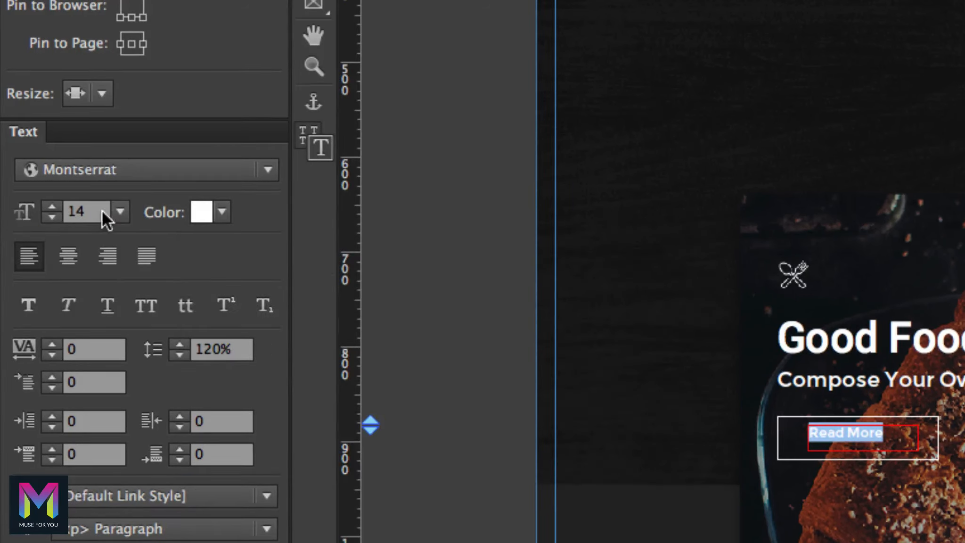
double_click(103, 211)
type("13")
key("Return")
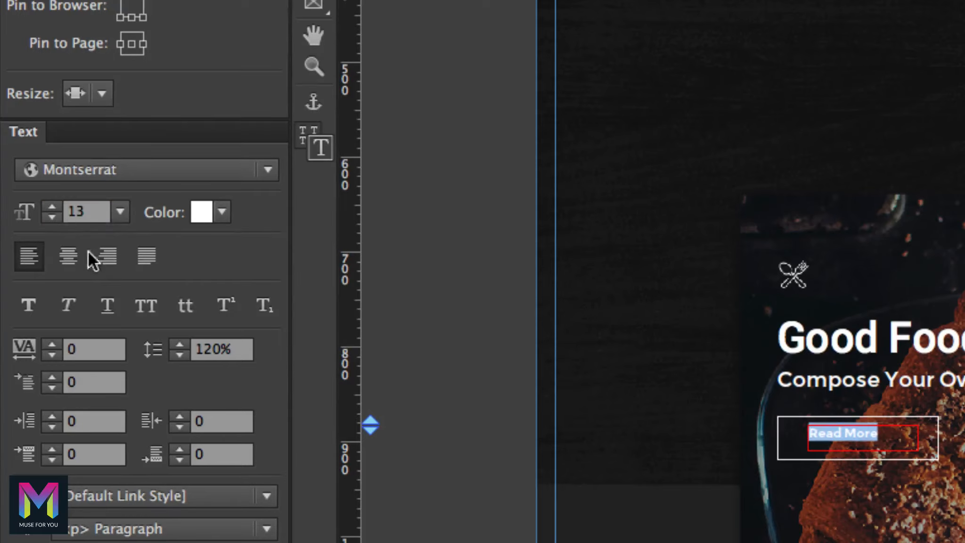
left_click(68, 256)
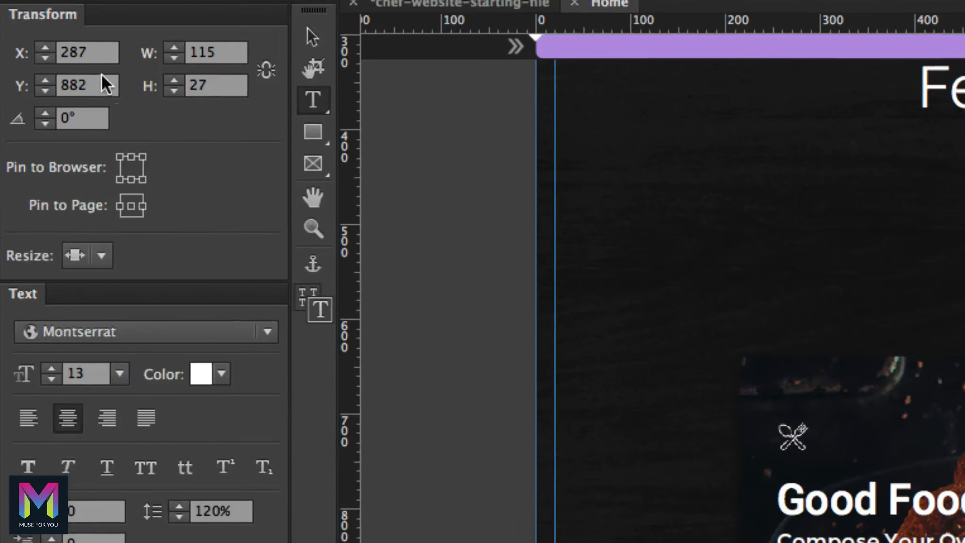
- Position the "Read More" text frame at X 293, Y 889 and set its width to 94
double_click(96, 58)
type("293")
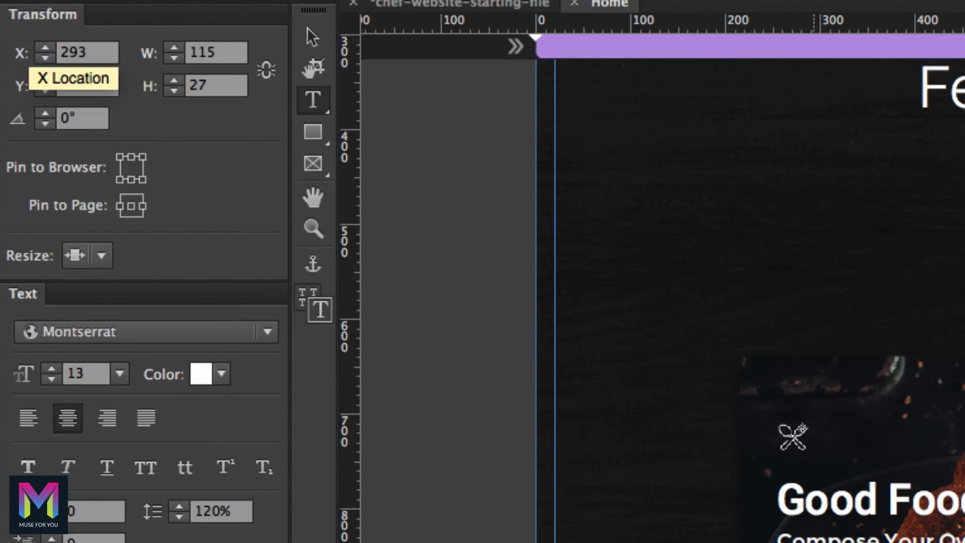
key("Tab")
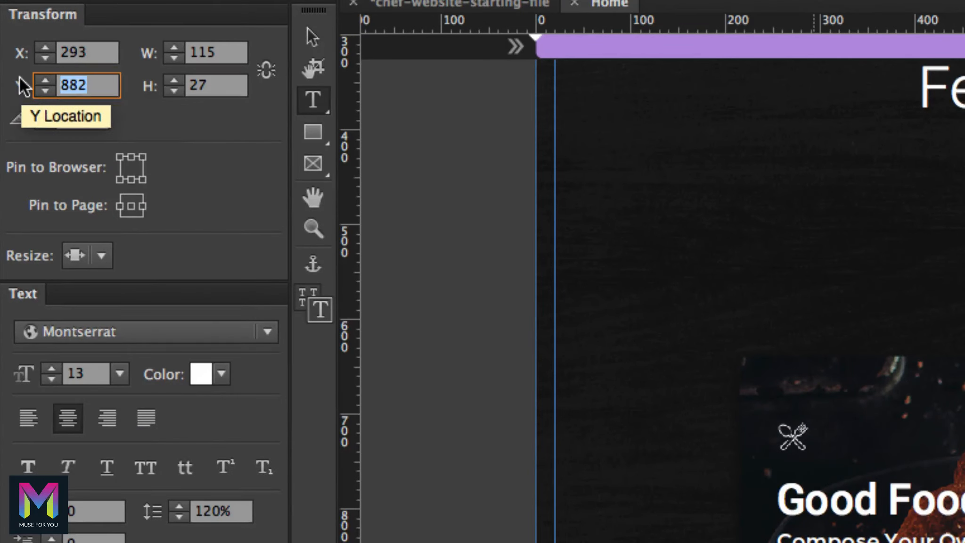
type("889")
key("Return")
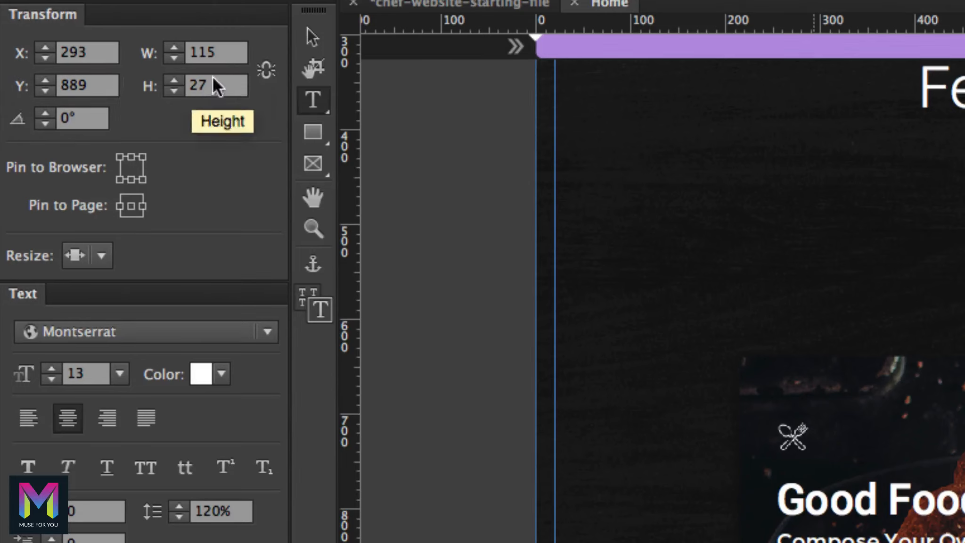
double_click(220, 54)
type("94")
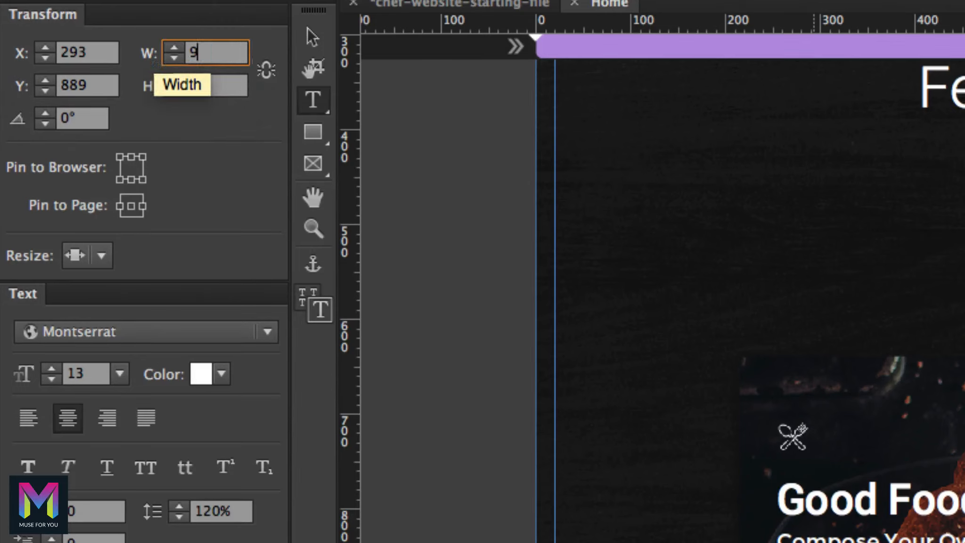
key("Tab")
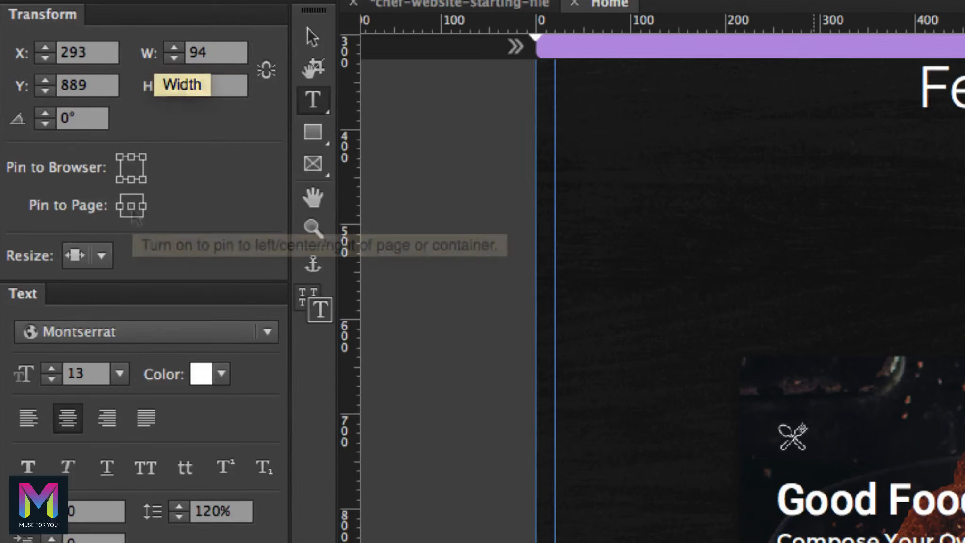
- Pin the "Read More" text frame to the page centre and set its resize option to None
left_click(131, 206)
left_click(109, 255)
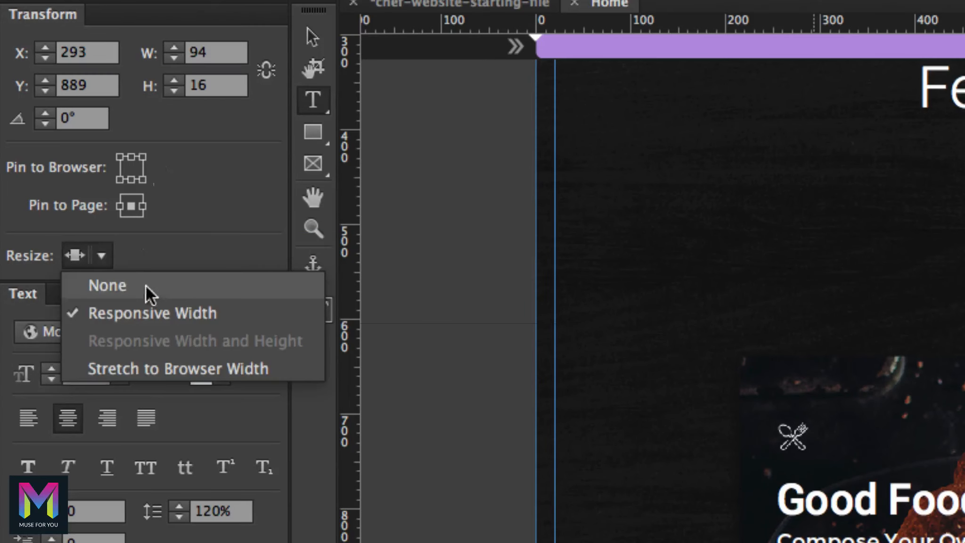
left_click(144, 288)
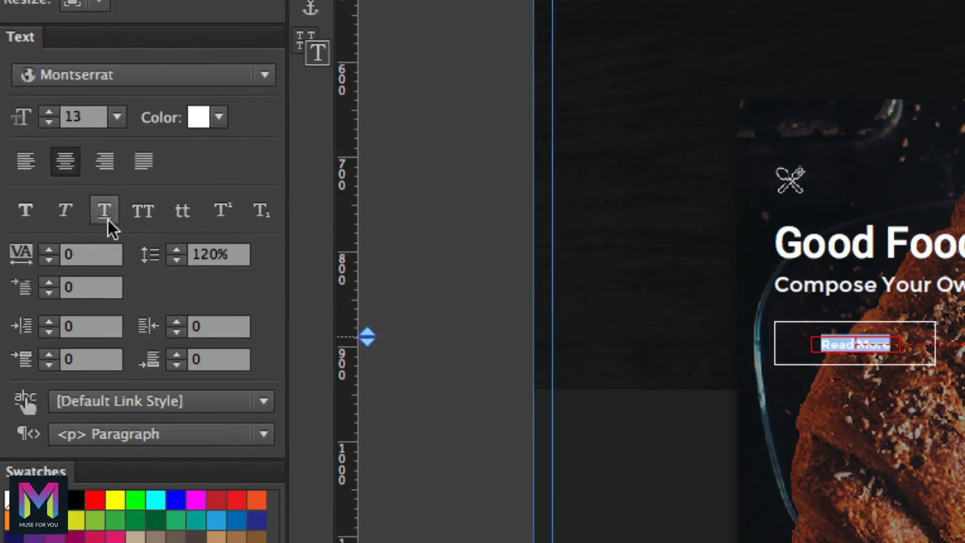
- Apply all caps to the "Read More", "Compose Your Own Diet" and "Good Food" texts, checking the design PDF in Acrobat Pro
left_click(55, 221)
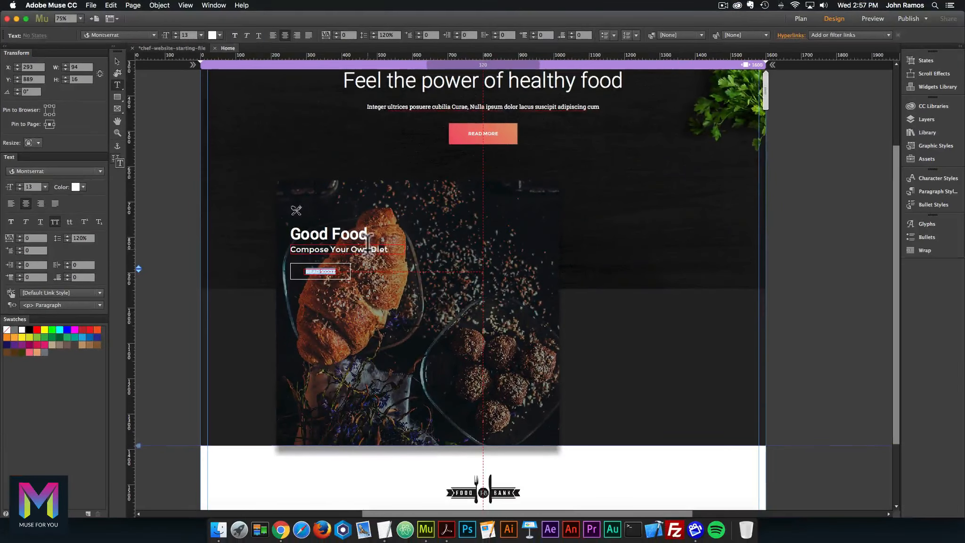
left_click_drag(389, 249, 214, 243)
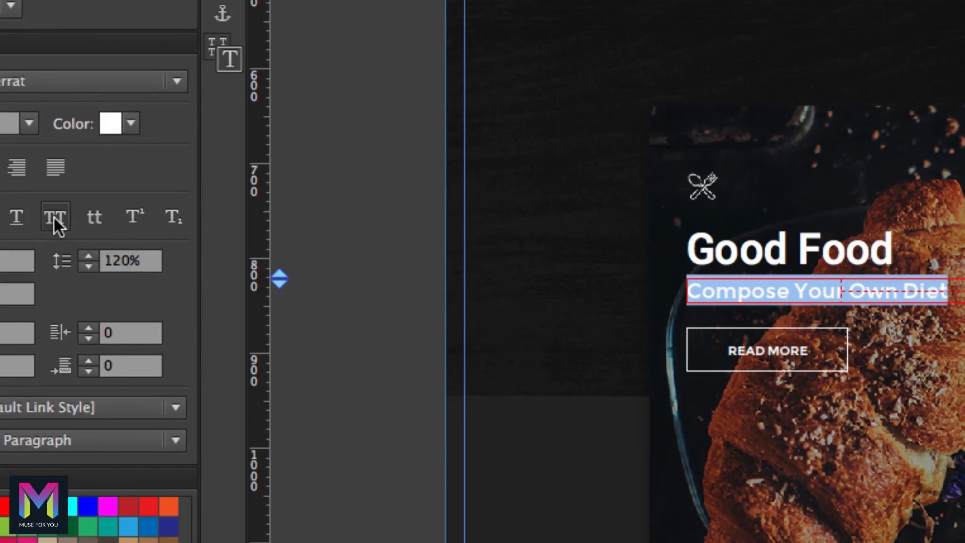
left_click(54, 217)
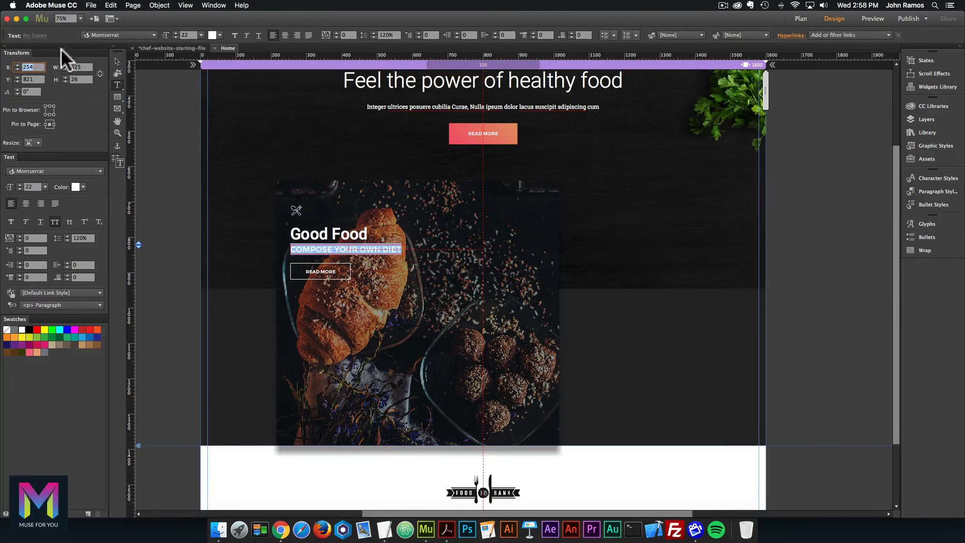
left_click(445, 527)
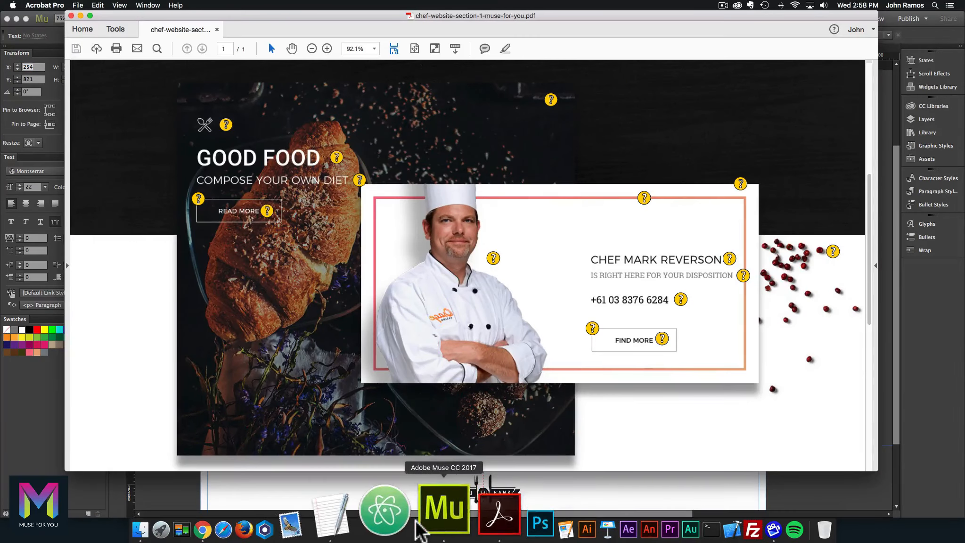
left_click(428, 532)
left_click_drag(368, 233, 221, 220)
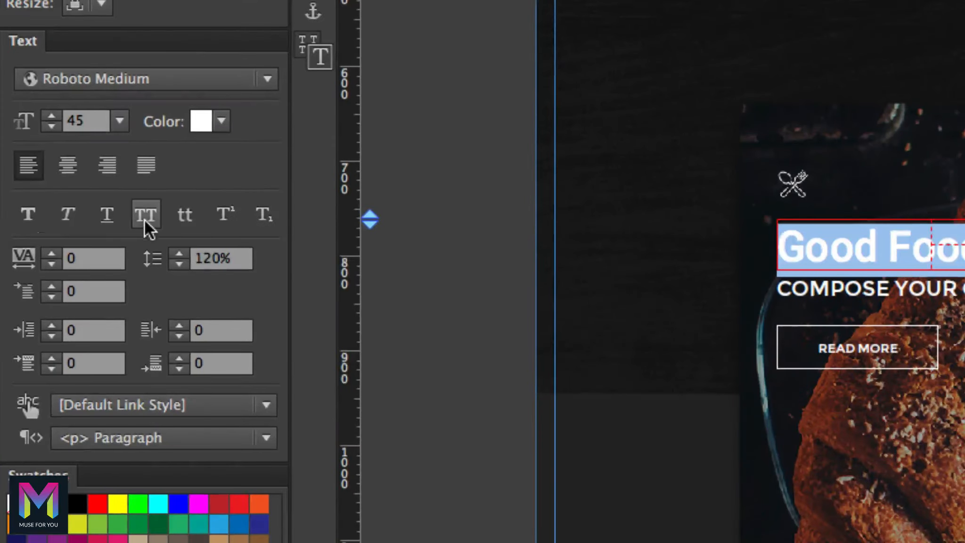
left_click(55, 222)
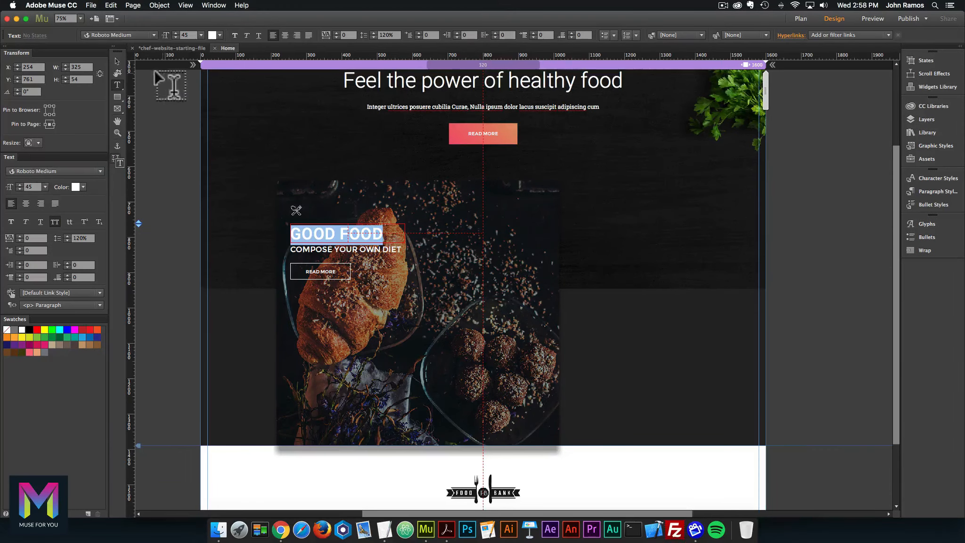
- Check the chef card in the Acrobat Pro design PDF, and in Muse draw a rectangle about 251 by 153 beside the food image
left_click(446, 529)
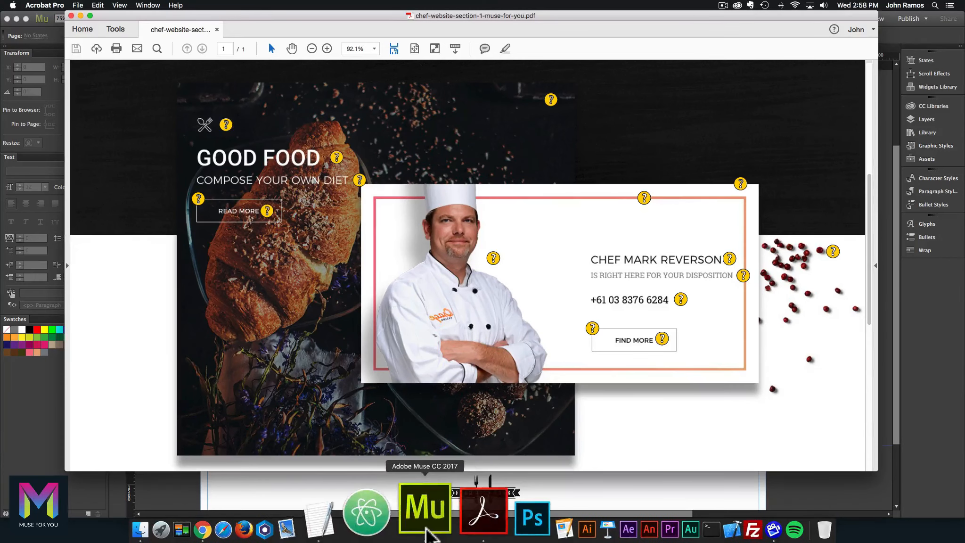
left_click(428, 516)
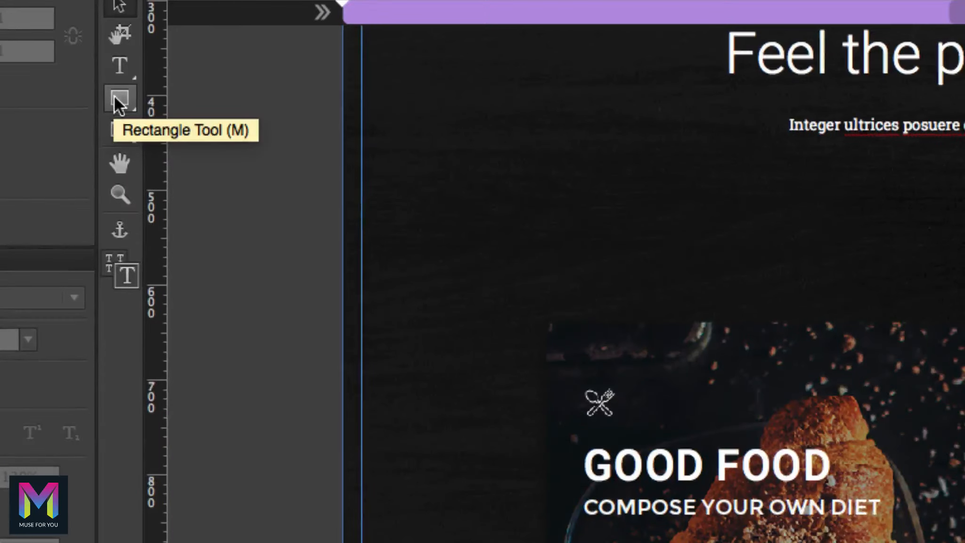
left_click(115, 96)
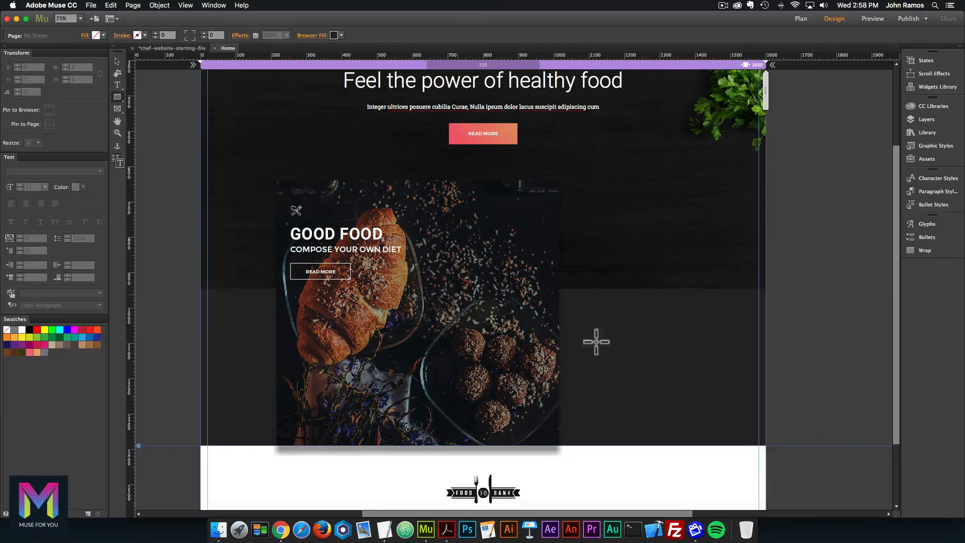
left_click_drag(651, 343, 689, 362)
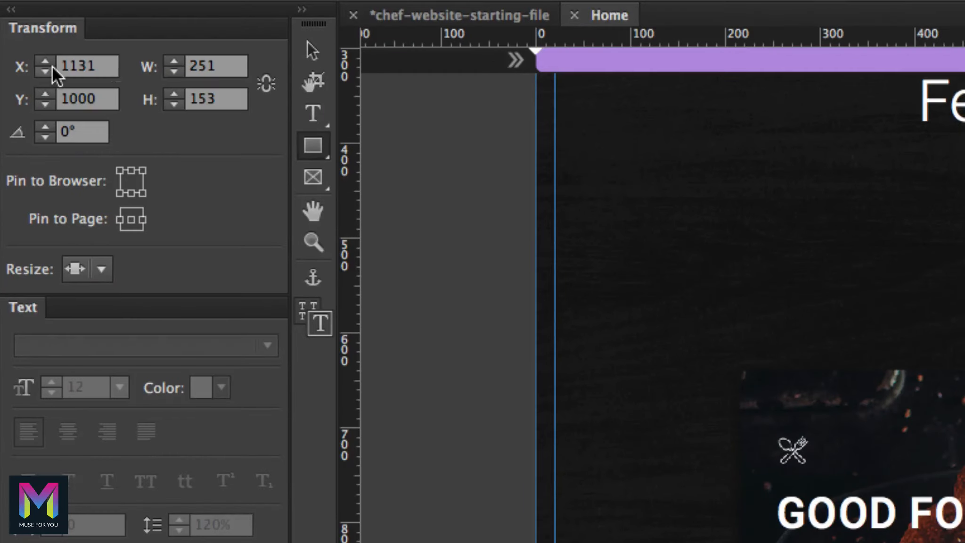
- Set the new rectangle's position to X 585, Y 843 and its size to 800 wide by 400 high
left_click(90, 68)
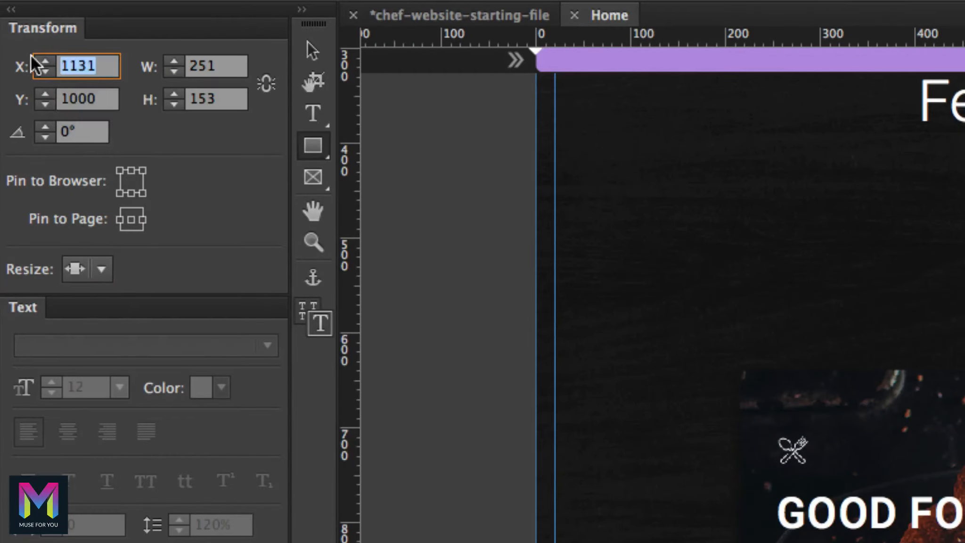
type("585")
key("Tab")
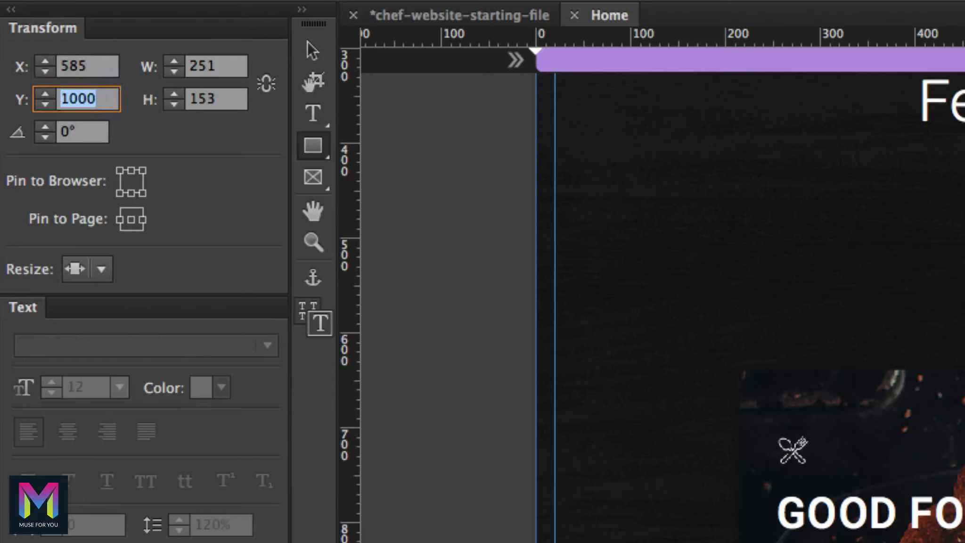
type("843")
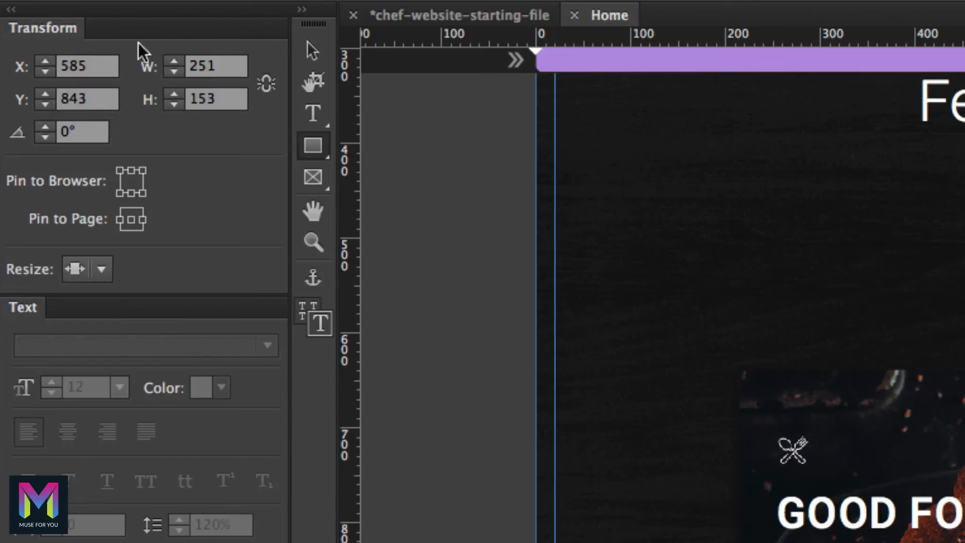
key("Tab")
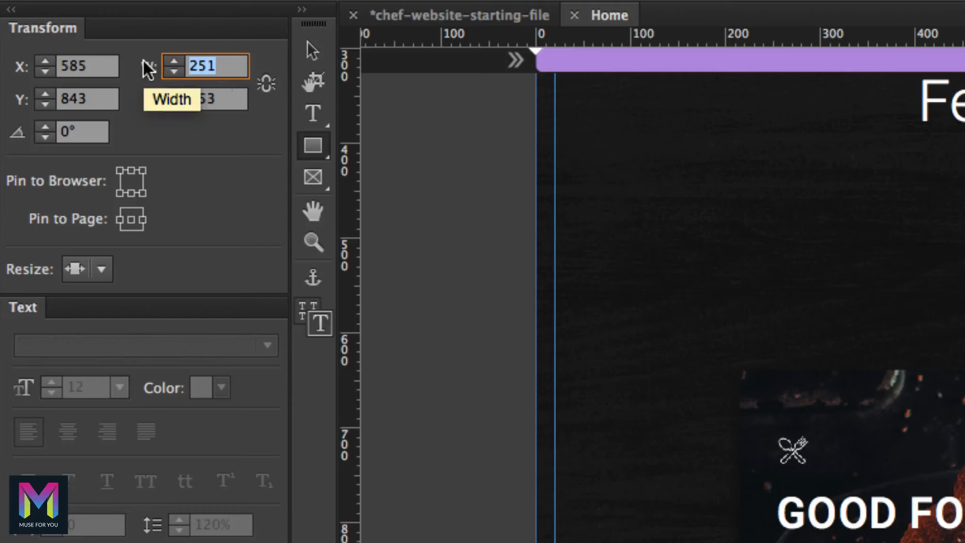
type("800")
key("Tab")
type("600")
key("Return")
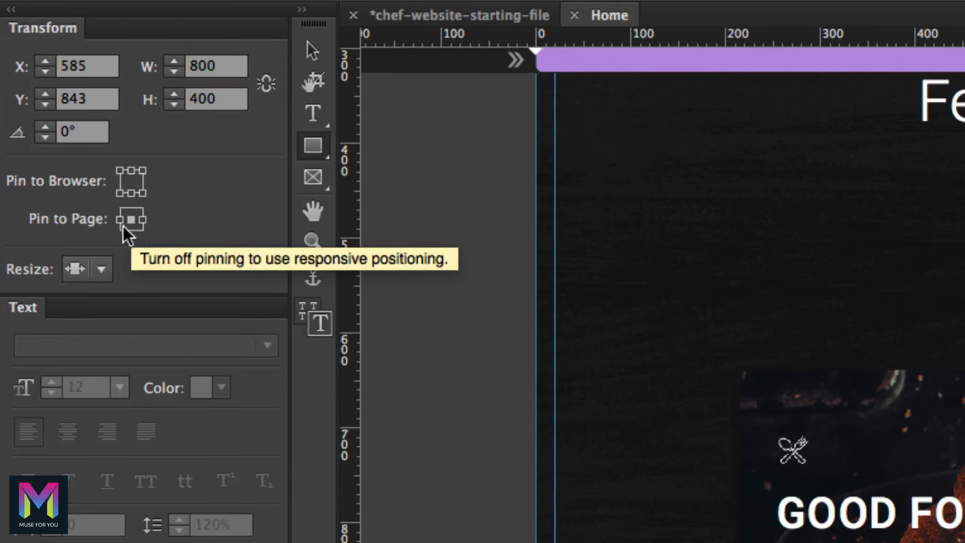
- Pin the rectangle to the page centre with resizing set to None, and fill it with white
left_click(105, 267)
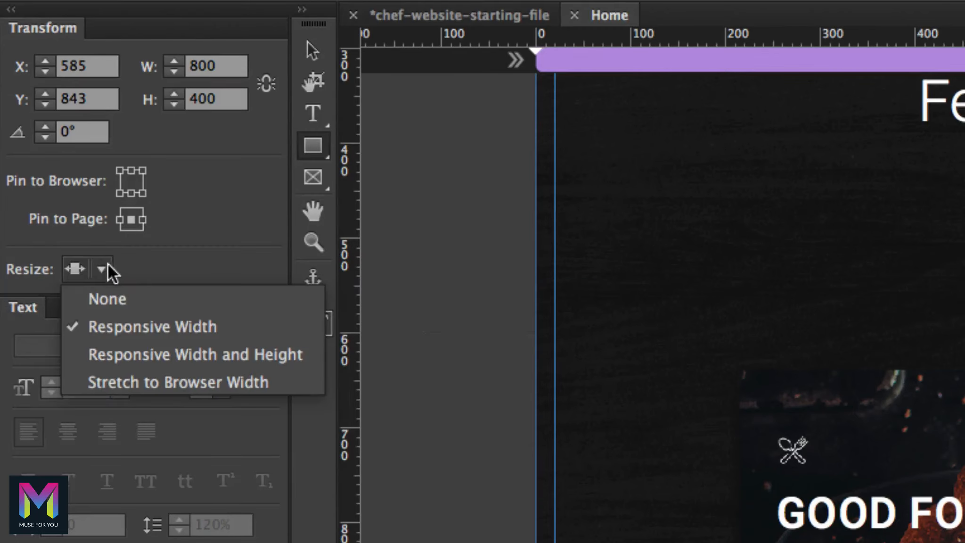
left_click(116, 301)
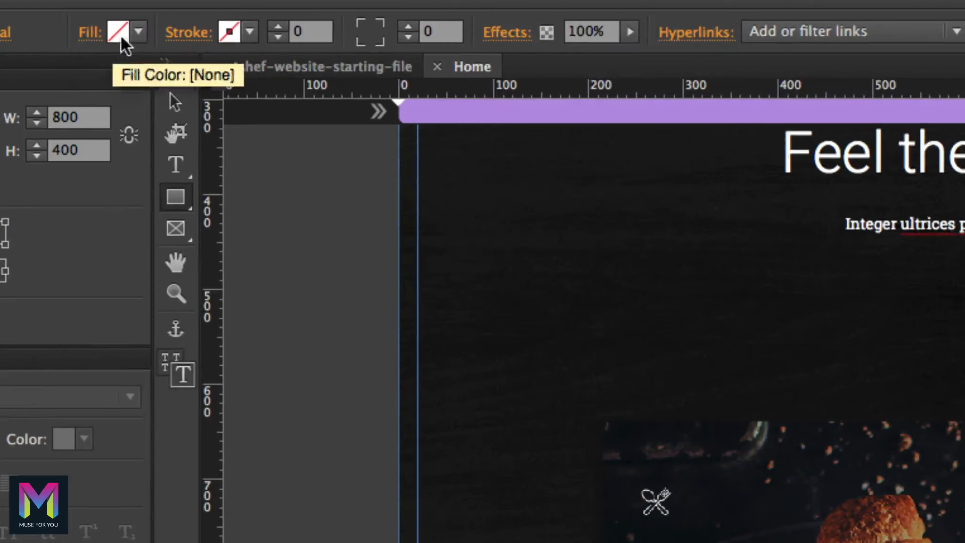
left_click(103, 35)
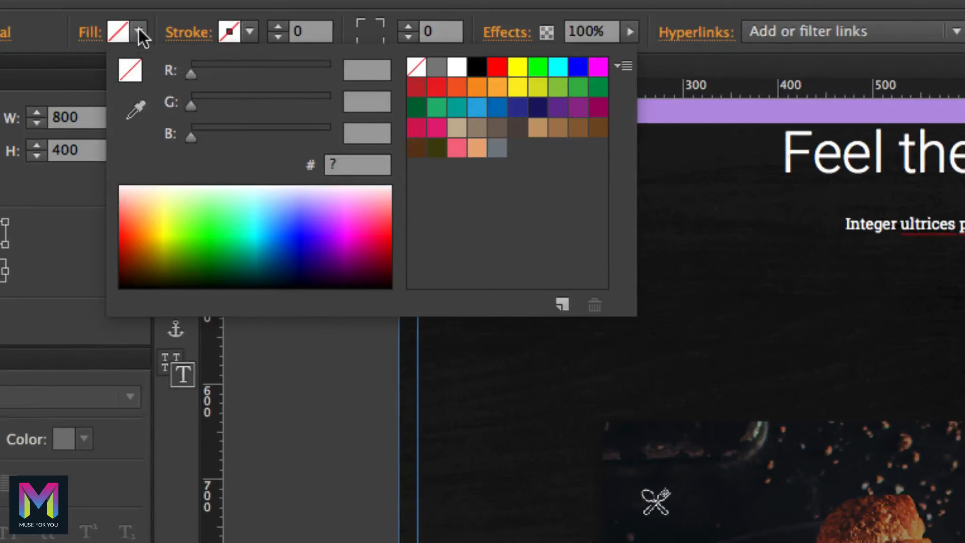
left_click(457, 71)
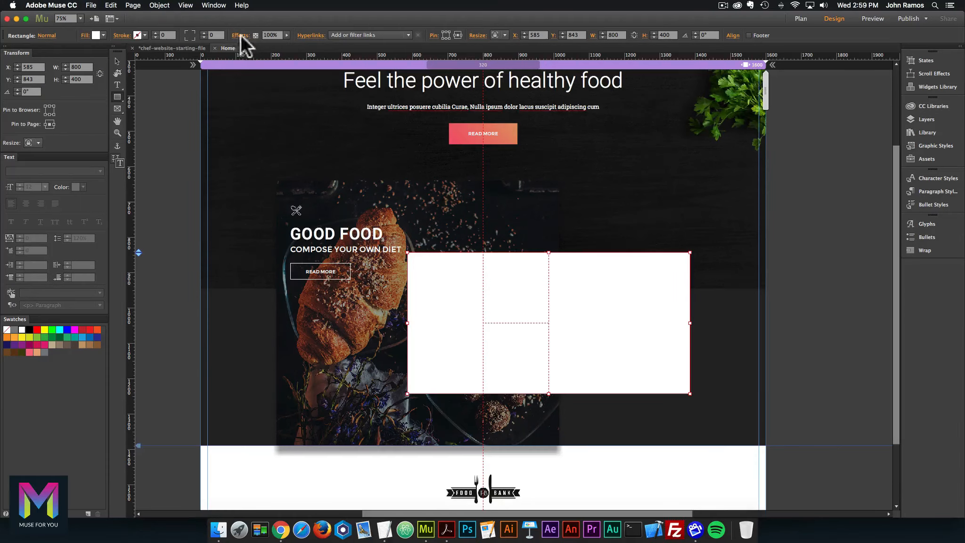
- Give the white rectangle a white shadow with 38% opacity and a blur of 20
left_click(240, 35)
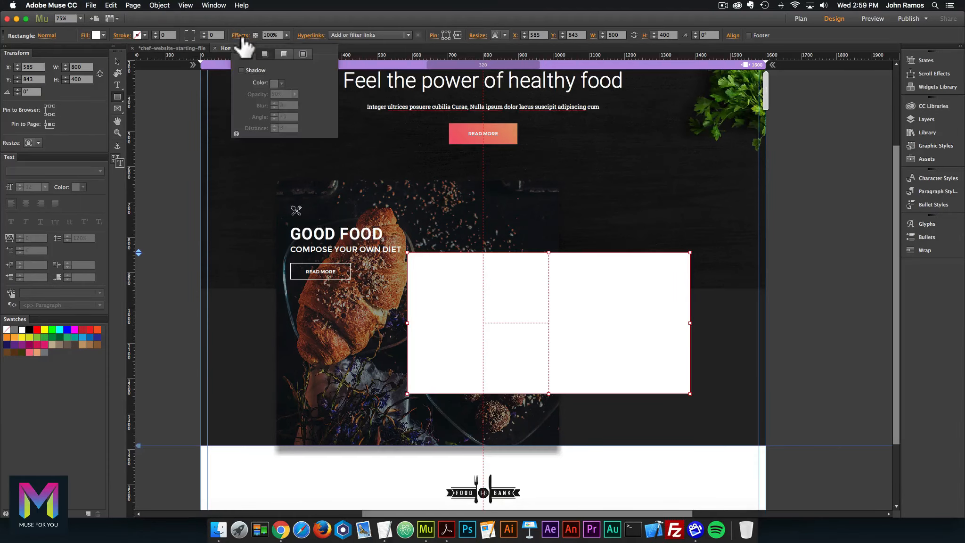
left_click(242, 70)
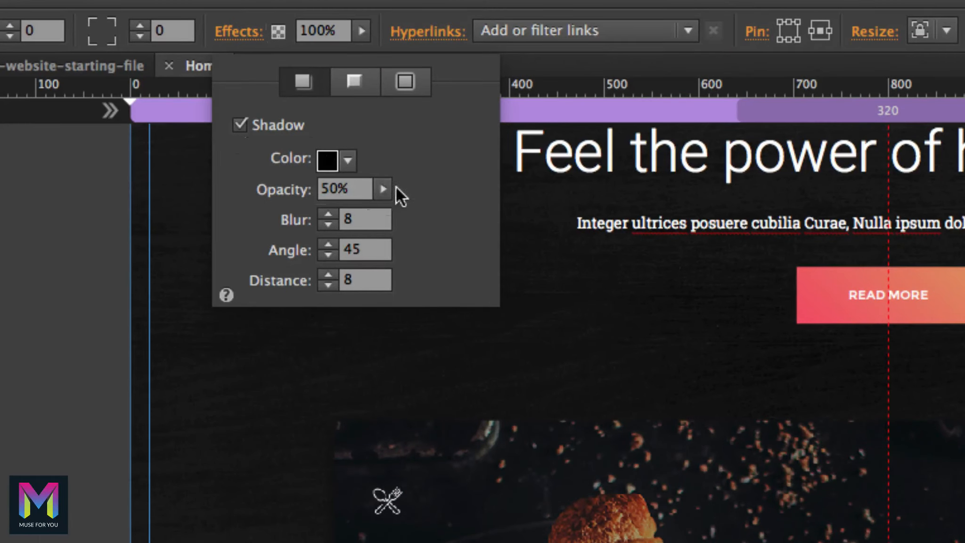
left_click(349, 158)
left_click(664, 197)
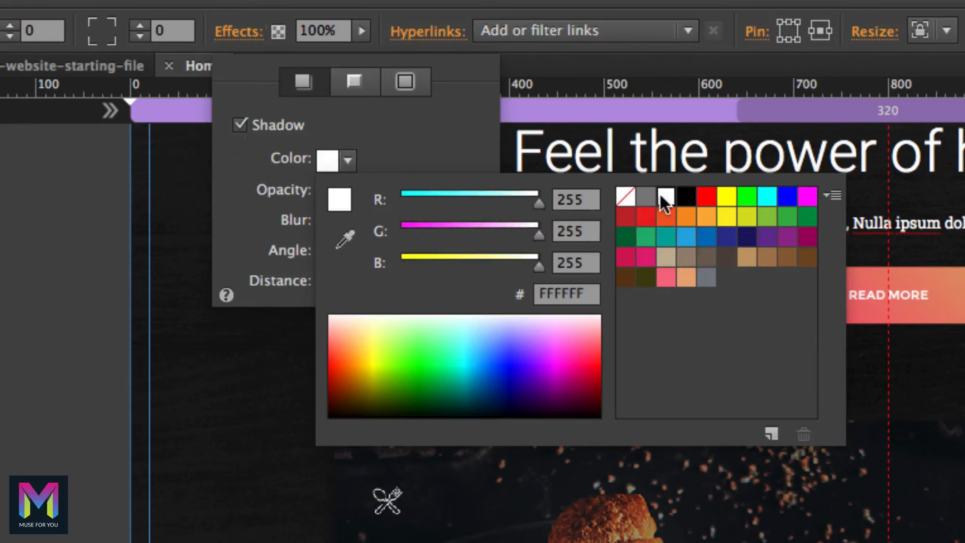
left_click(360, 189)
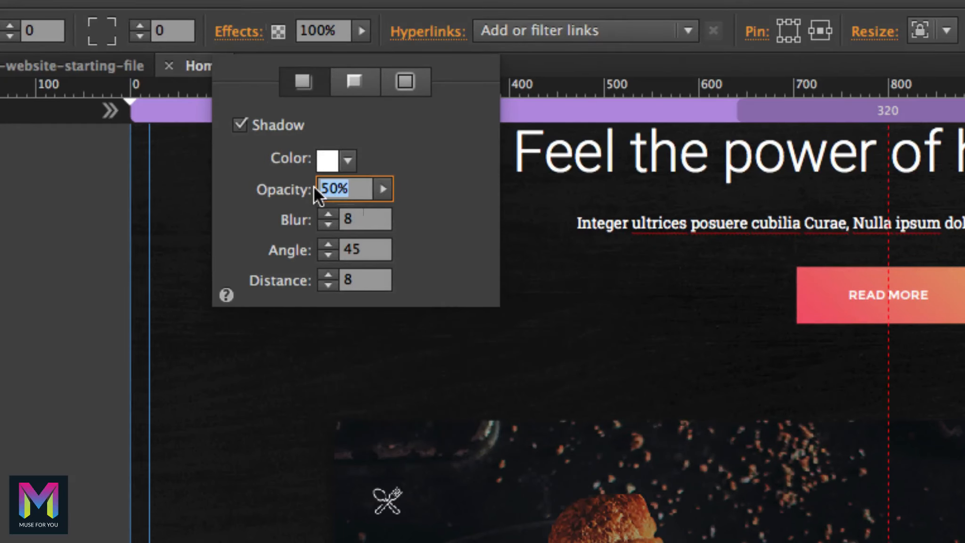
type("38")
key("Return")
left_click(373, 220)
type("20")
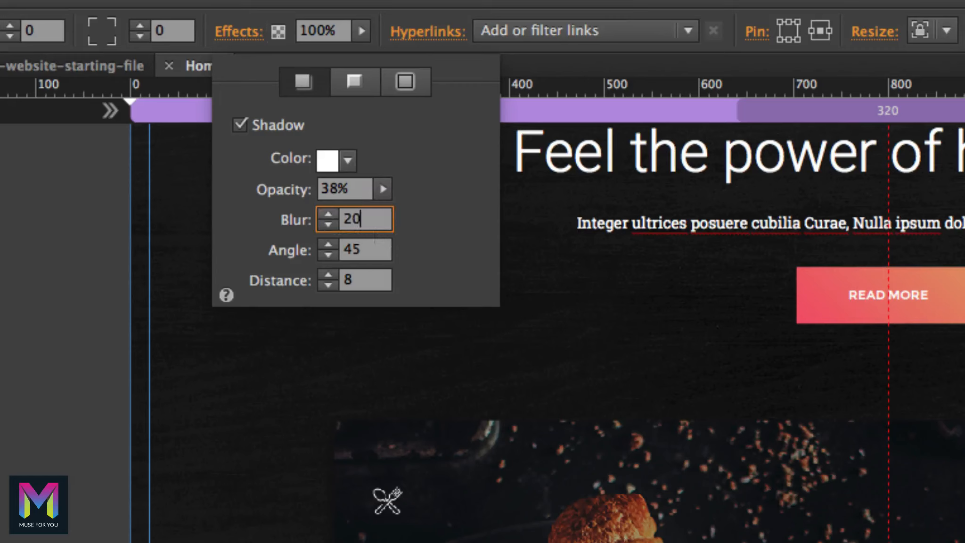
key("Return")
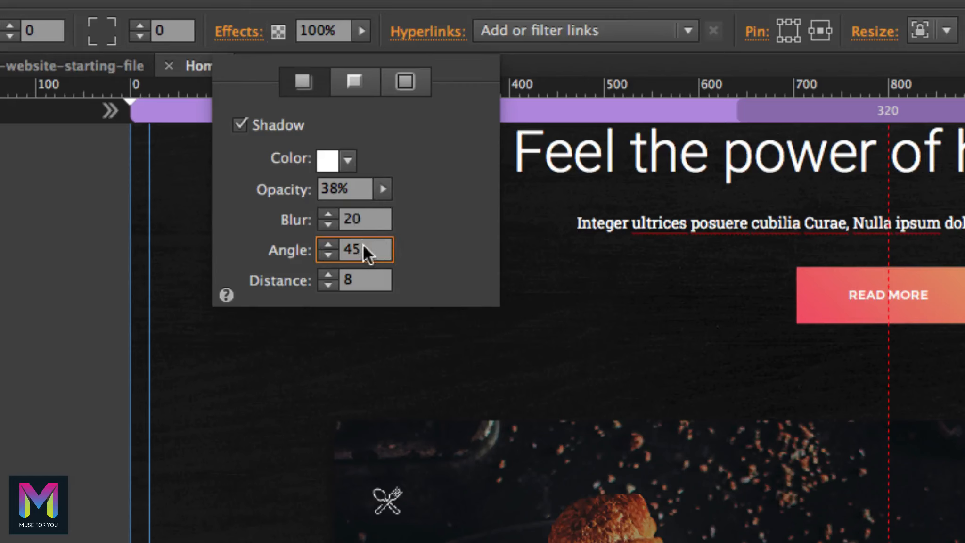
- Set the rectangle's shadow angle to 90 and its distance to 22
left_click_drag(368, 254, 319, 248)
type("90")
key("Return")
type("22")
key("Return")
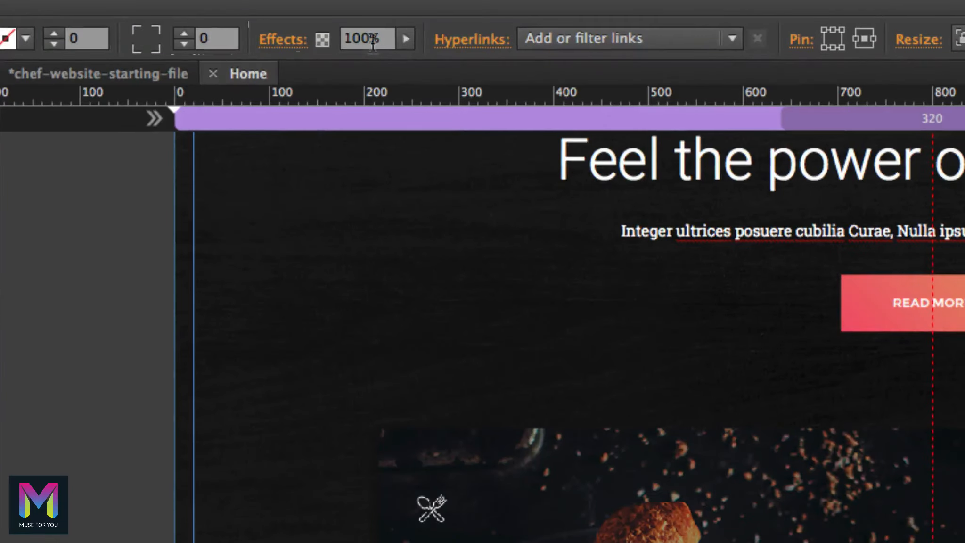
- Change the white rectangle's shadow colour to black
left_click(292, 38)
left_click(391, 168)
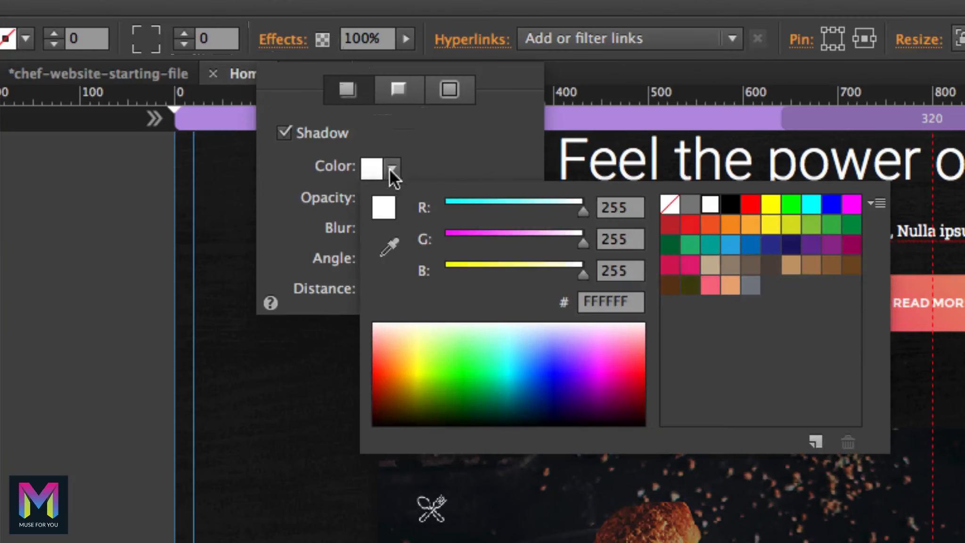
left_click(731, 207)
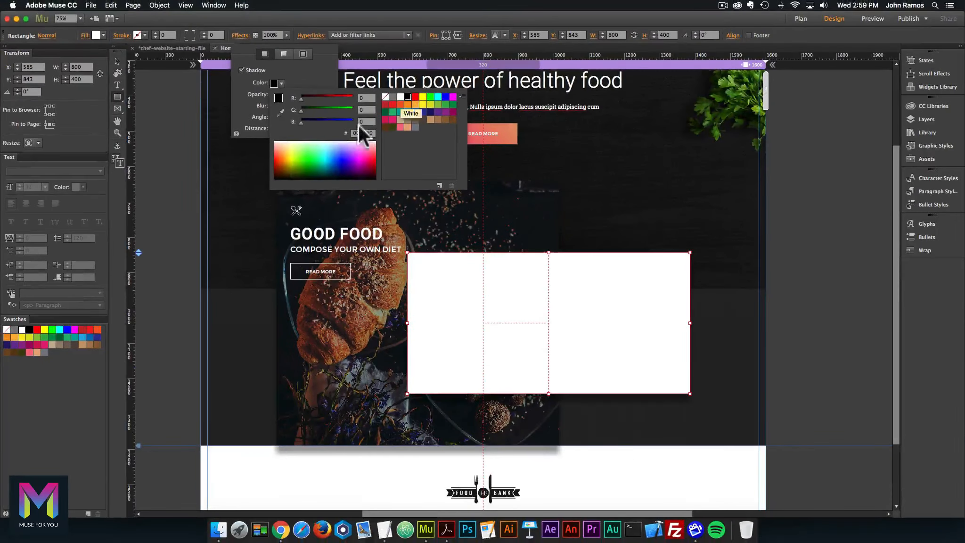
left_click(169, 216)
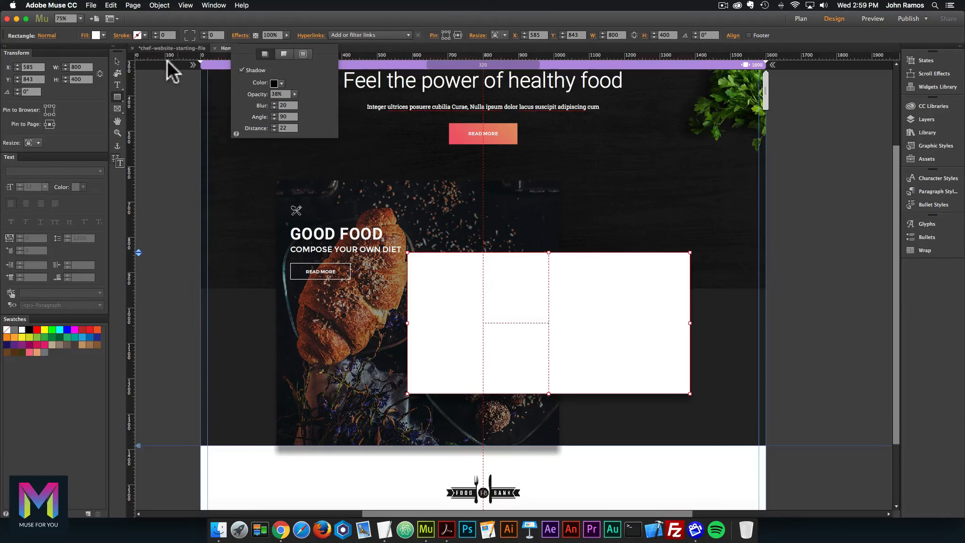
left_click(100, 59)
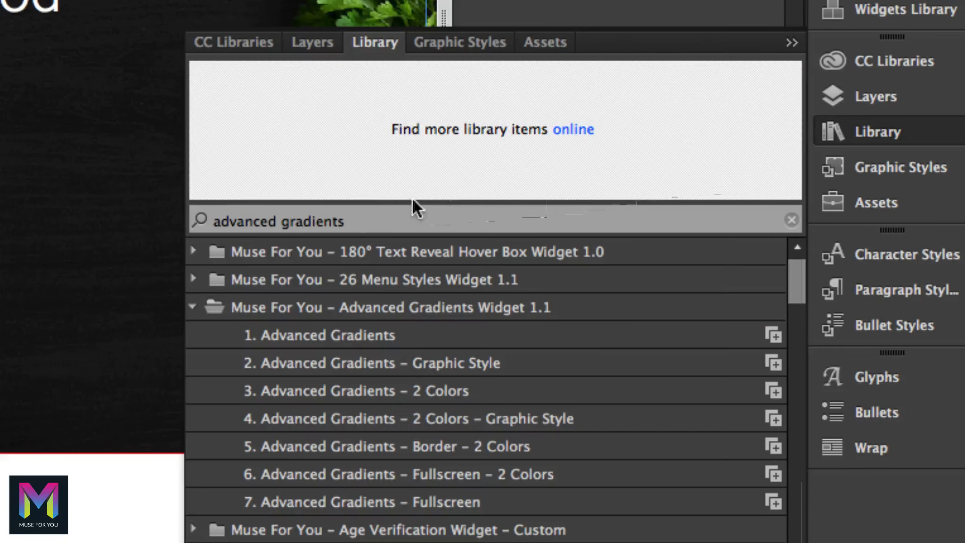
- Search the library for "advanced gradients" and place the Advanced Gradients - Border - 2 Colors widget on the white rectangle
left_click_drag(347, 220, 220, 196)
type("adva")
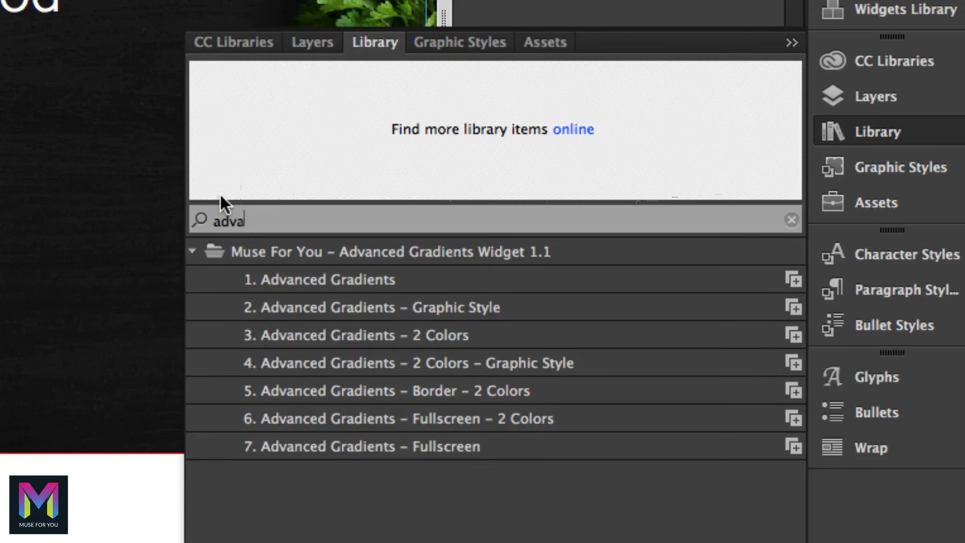
type("nced gradients")
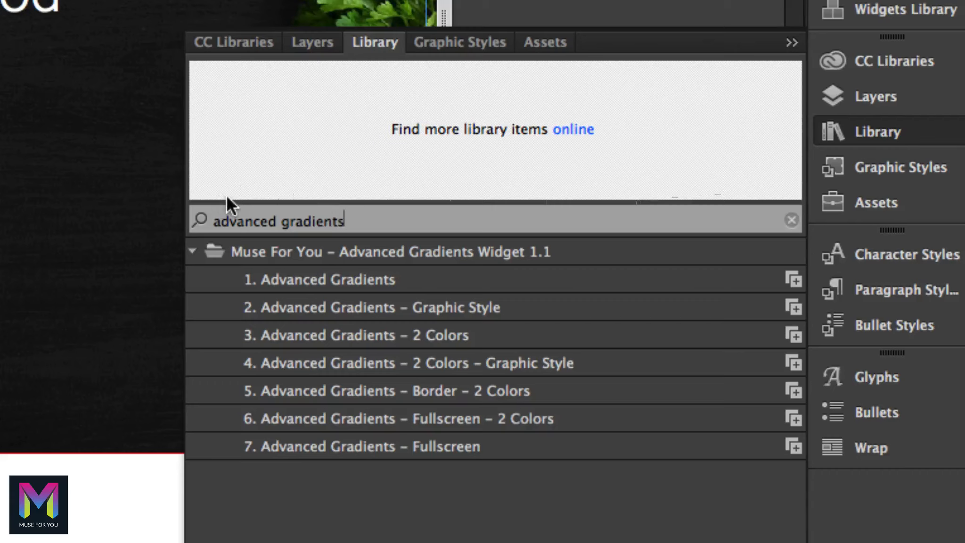
left_click(407, 390)
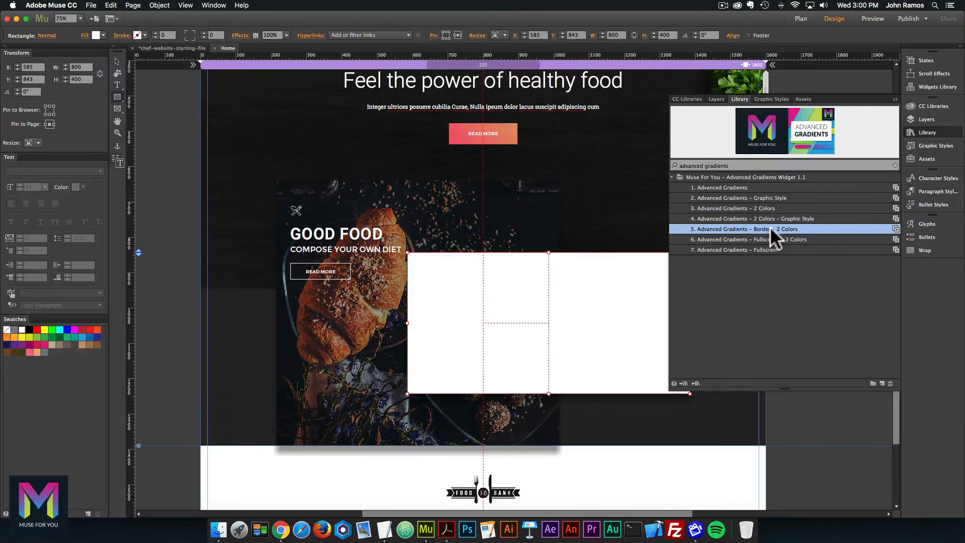
left_click_drag(459, 391, 439, 265)
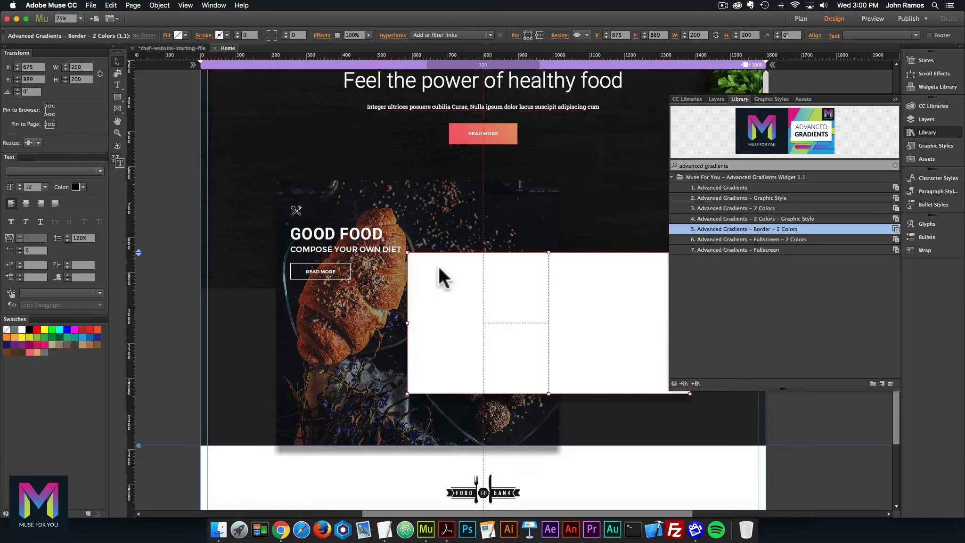
left_click(483, 287)
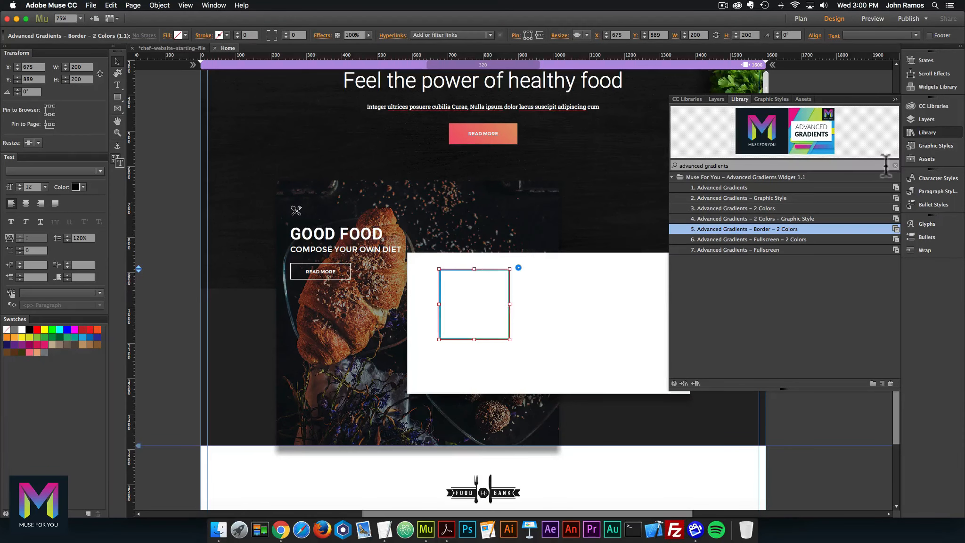
left_click(927, 132)
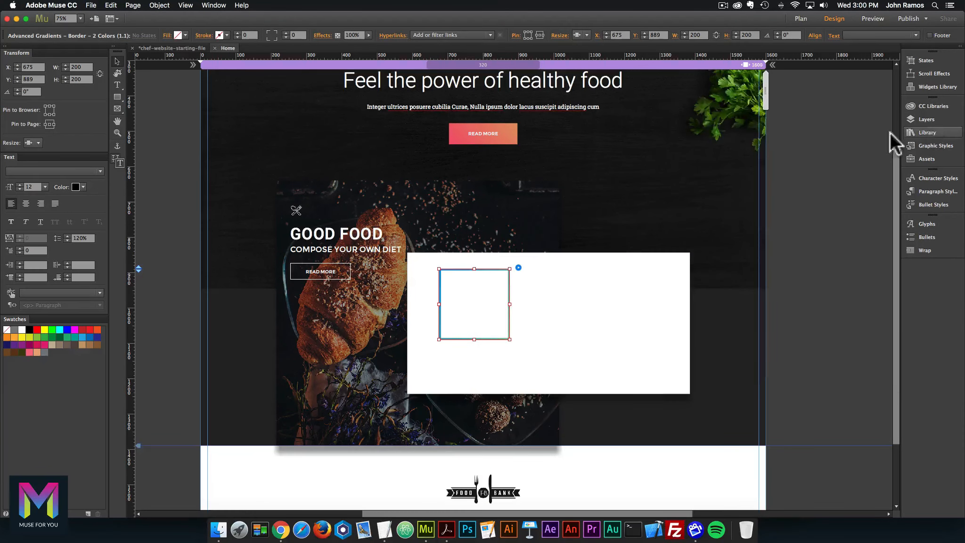
- Set the widget's gradient Color 1 to the pink swatch and Color 2 to the orange swatch E8AA7B
left_click(519, 267)
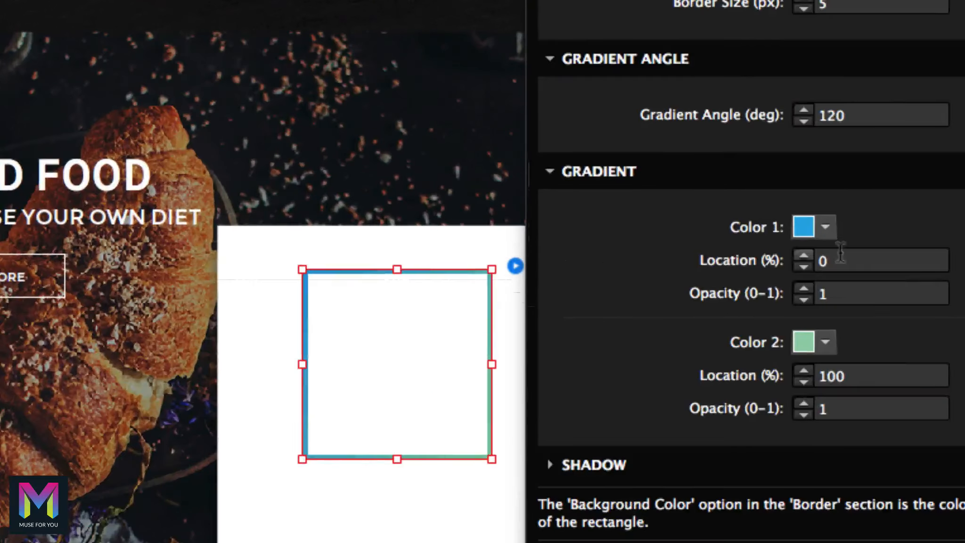
left_click(826, 227)
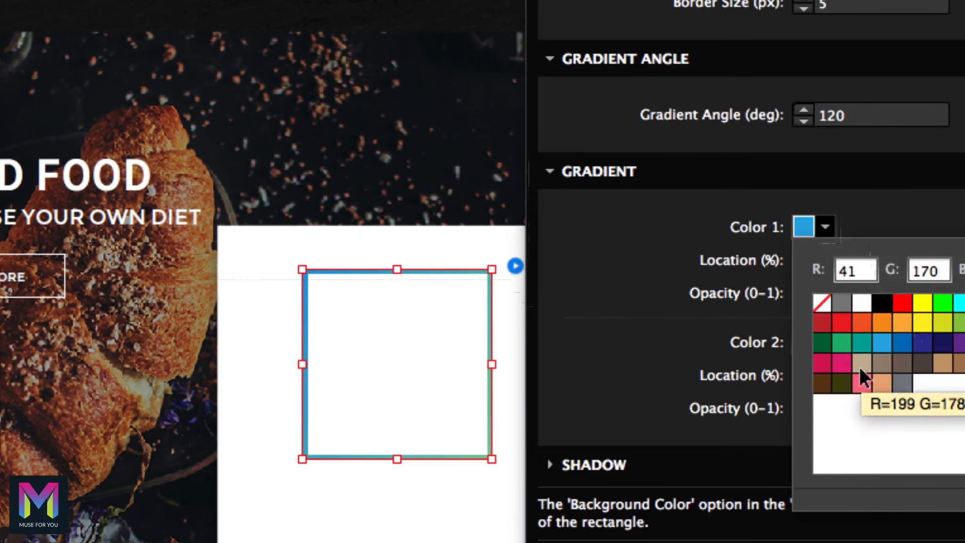
left_click(859, 380)
left_click(678, 294)
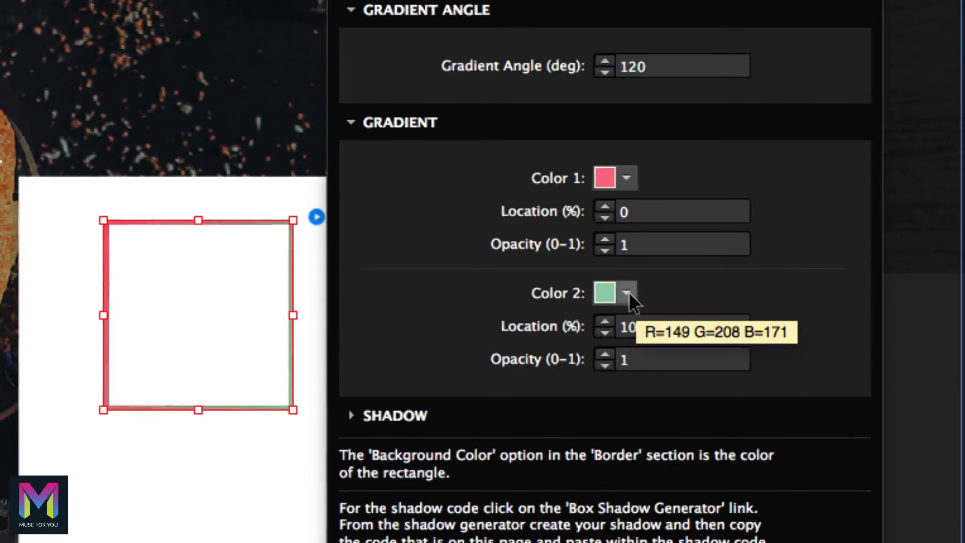
left_click(627, 293)
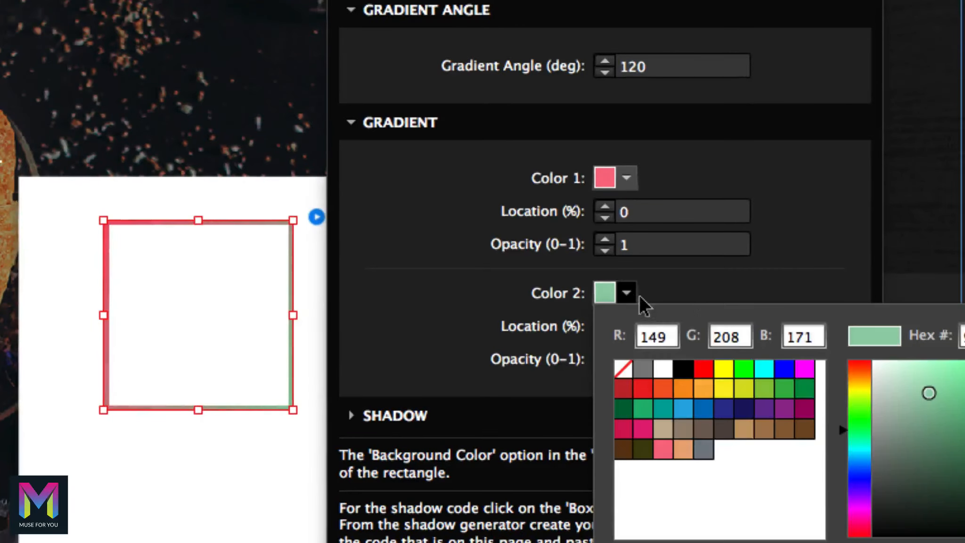
left_click(686, 446)
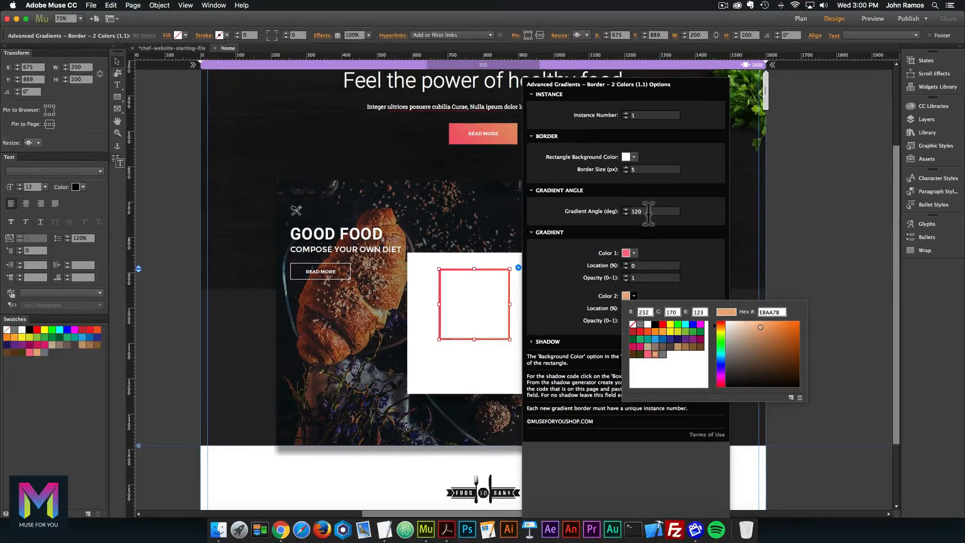
left_click_drag(647, 211, 527, 222)
left_click(456, 292)
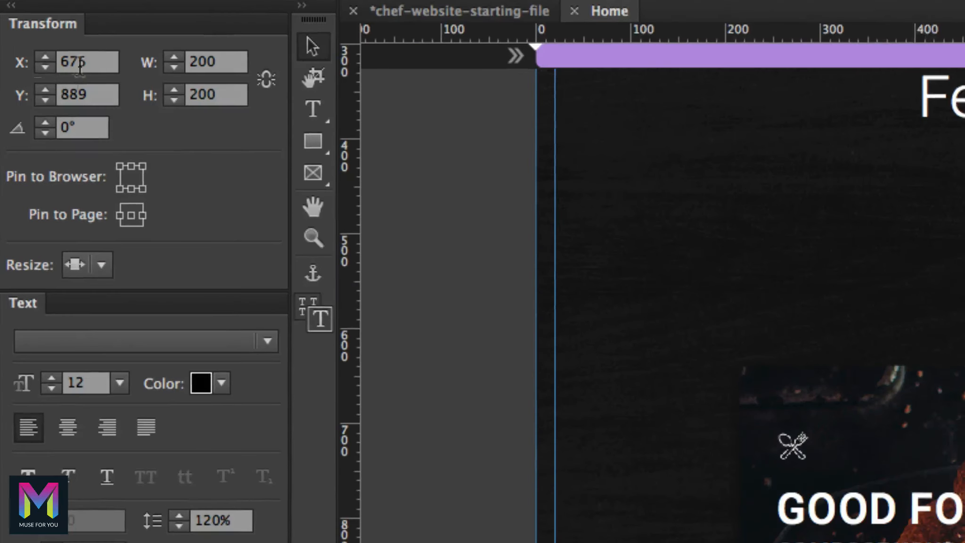
- Set the gradient border widget's position to X 610, Y 873 and its size to 750 wide by 350 high
left_click(94, 61)
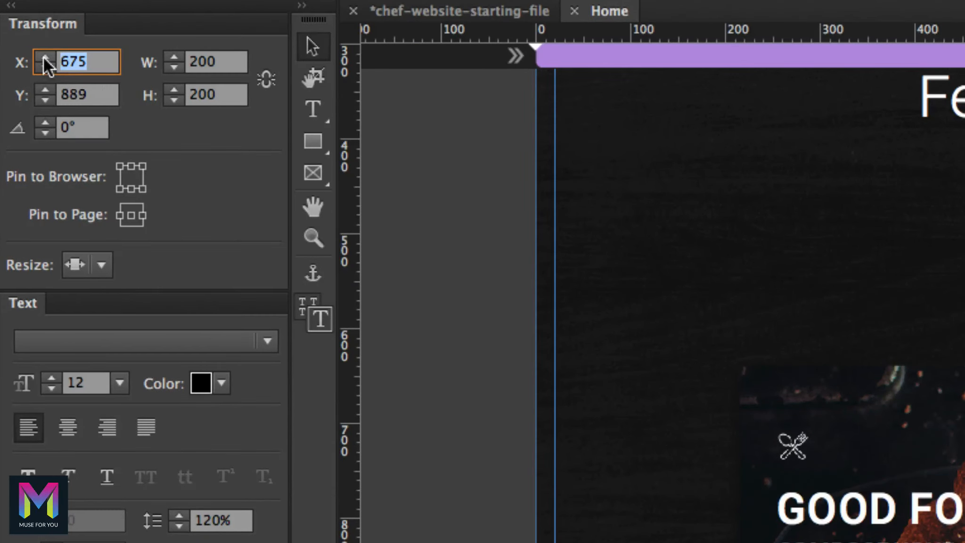
type("610")
key("Tab")
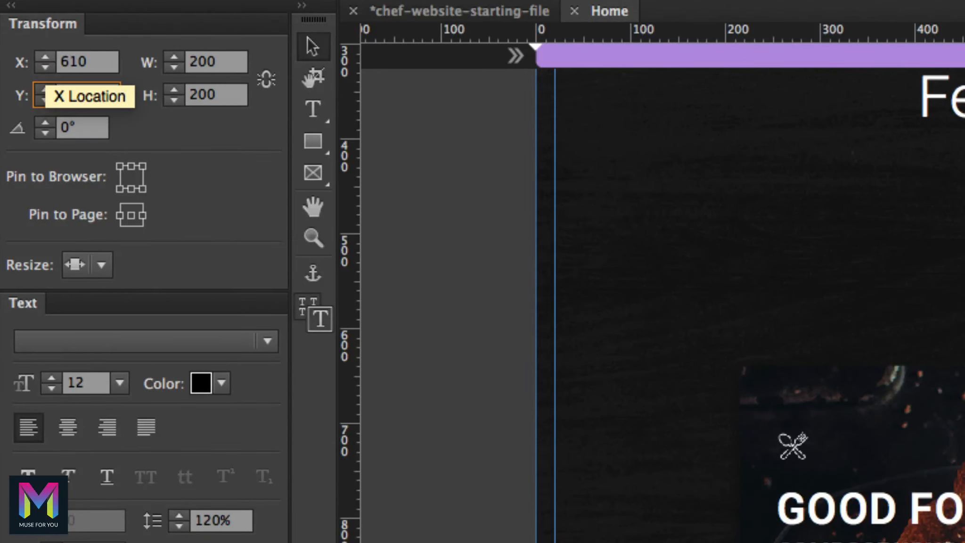
type("873")
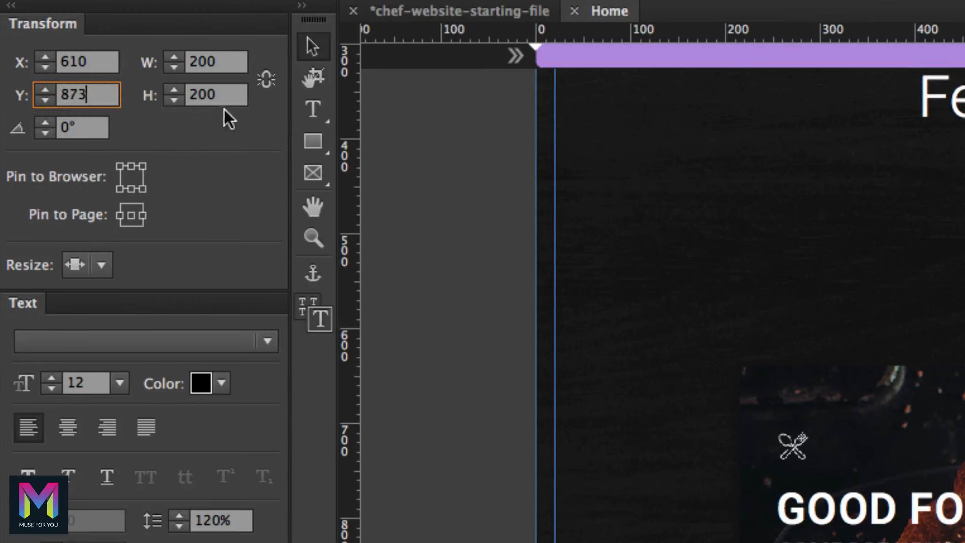
left_click(216, 61)
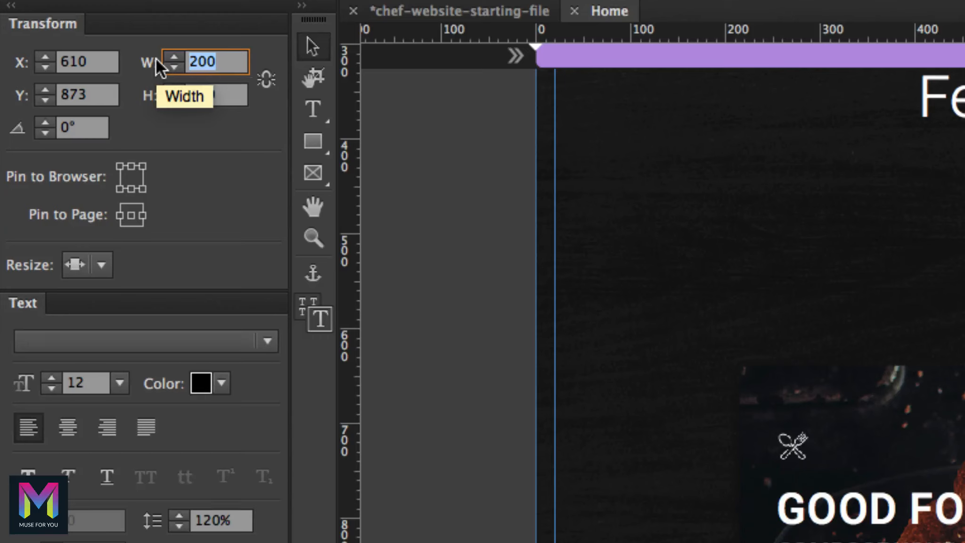
type("750")
key("Tab")
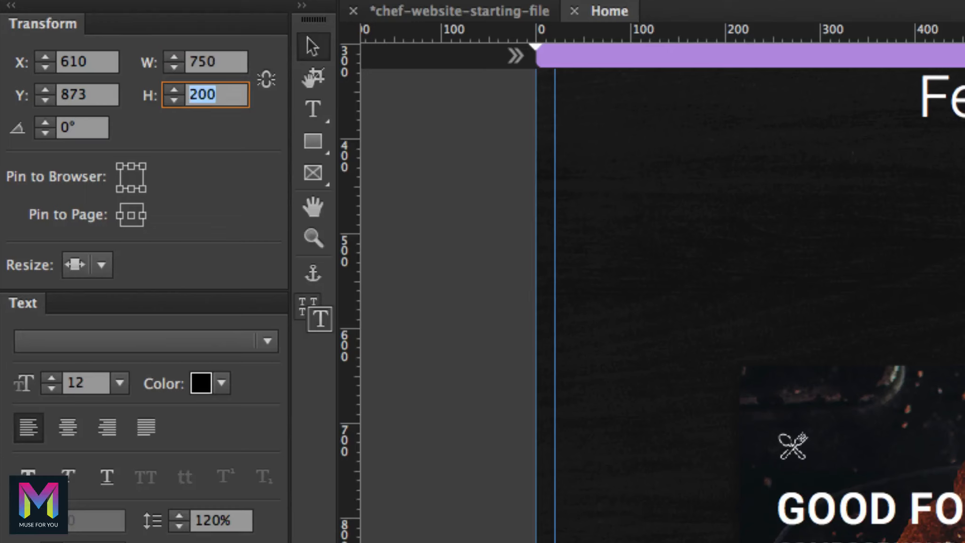
type("350")
key("Return")
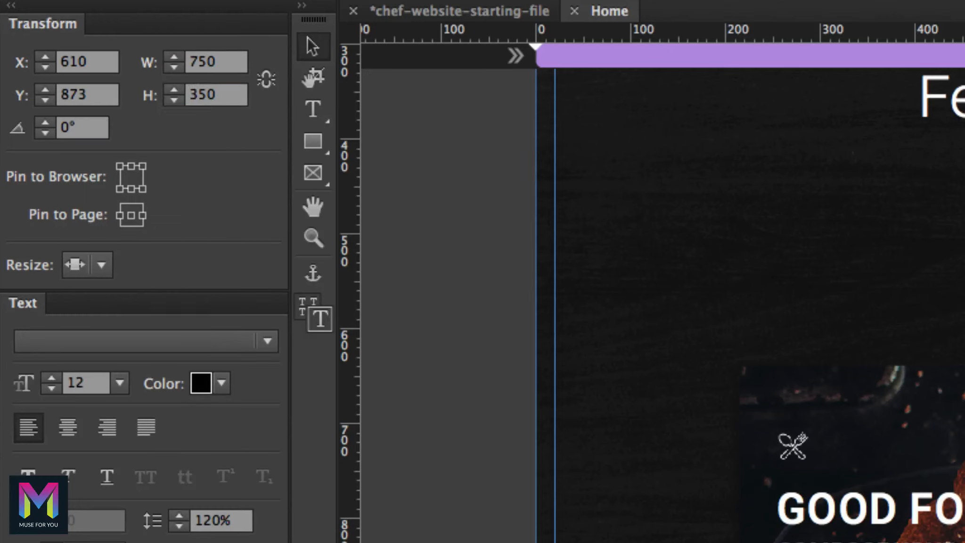
- Pin the gradient border widget to the page centre with resizing set to None, and check its border size option
left_click(103, 265)
left_click(122, 302)
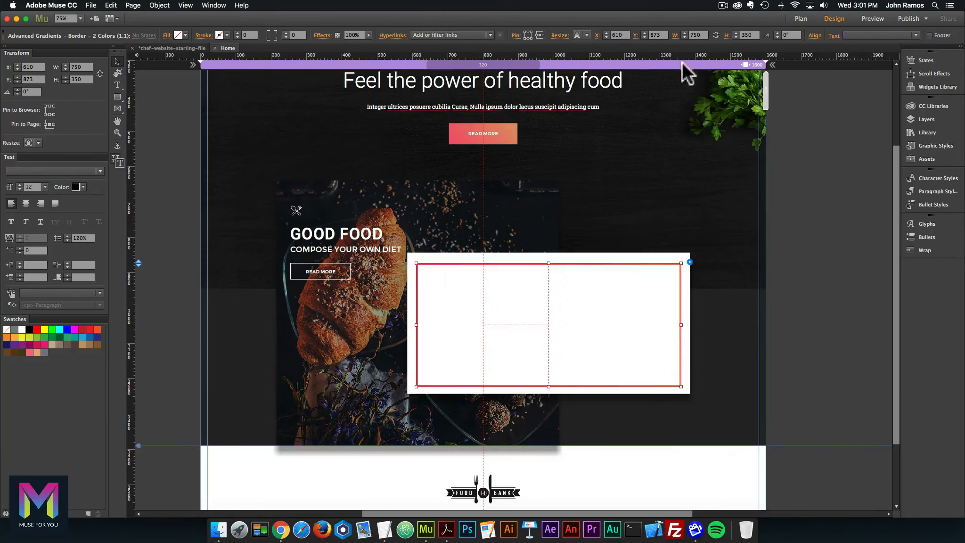
left_click(689, 262)
left_click(812, 169)
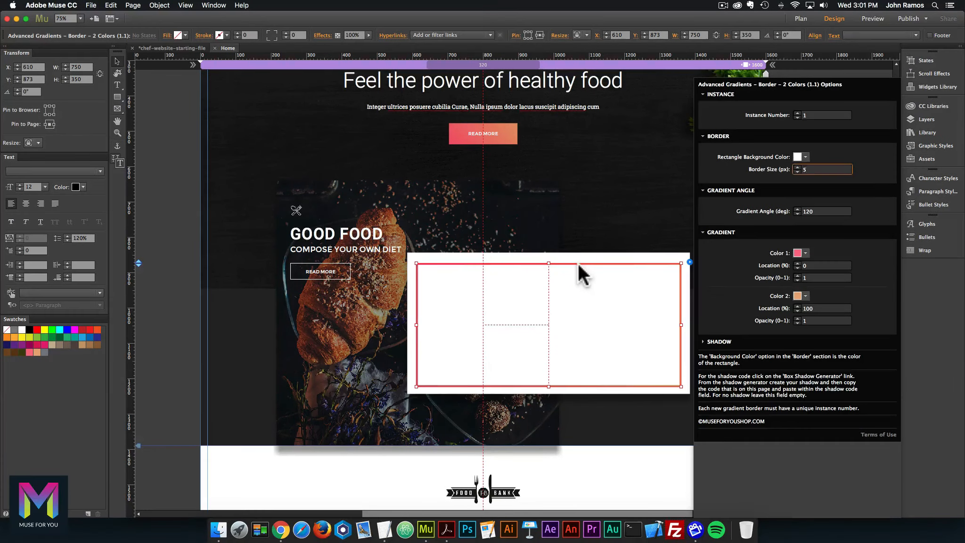
left_click(578, 263)
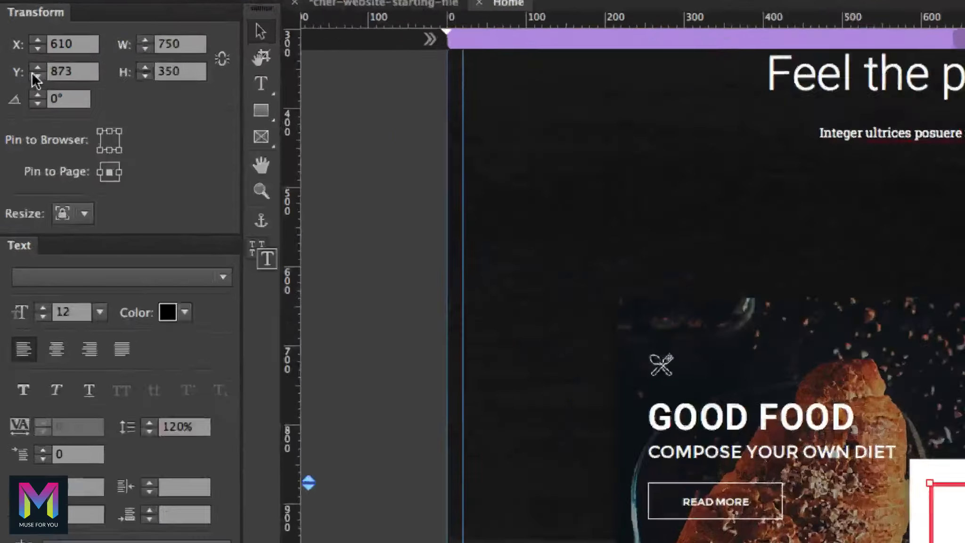
- Set the gradient border widget's Y position to 868 and deselect it
left_click(21, 79)
type("868")
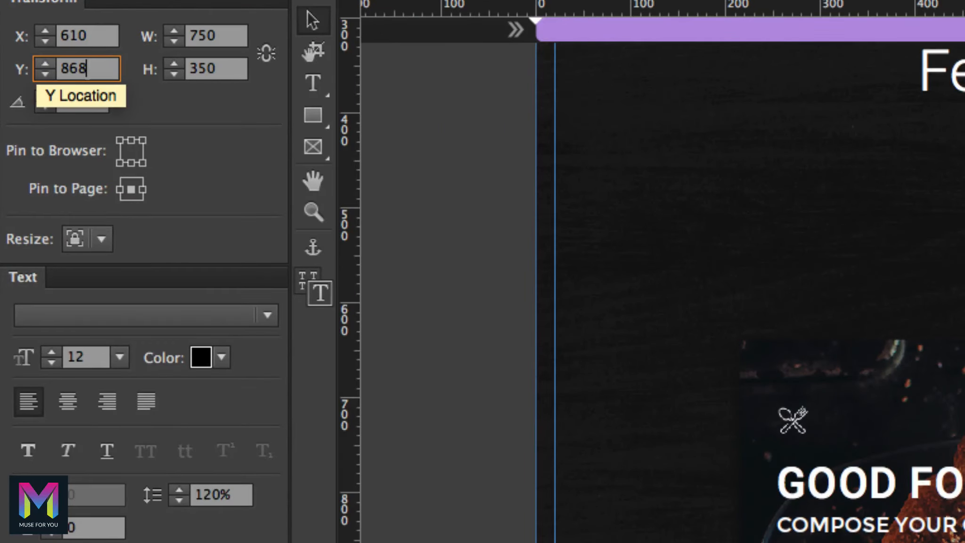
key("Escape")
type("868")
key("Return")
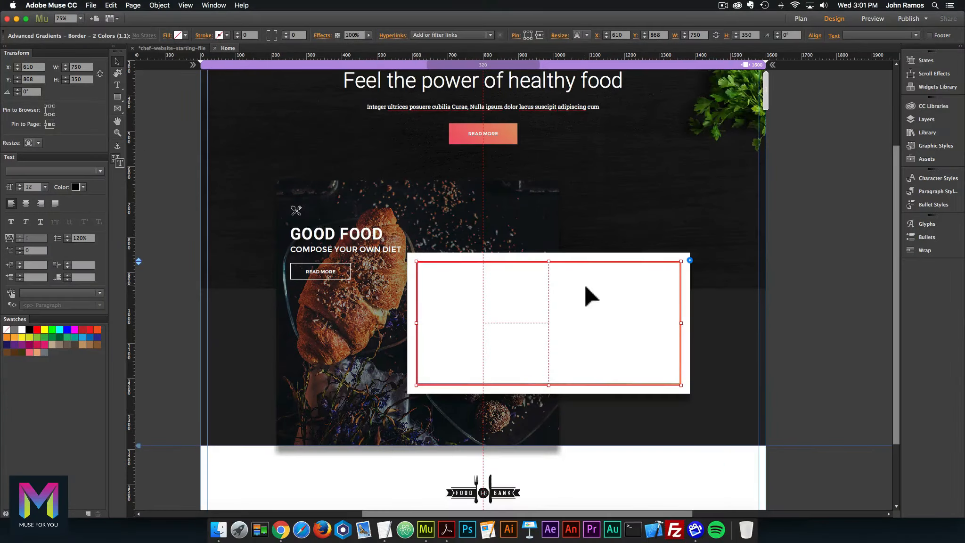
left_click(855, 314)
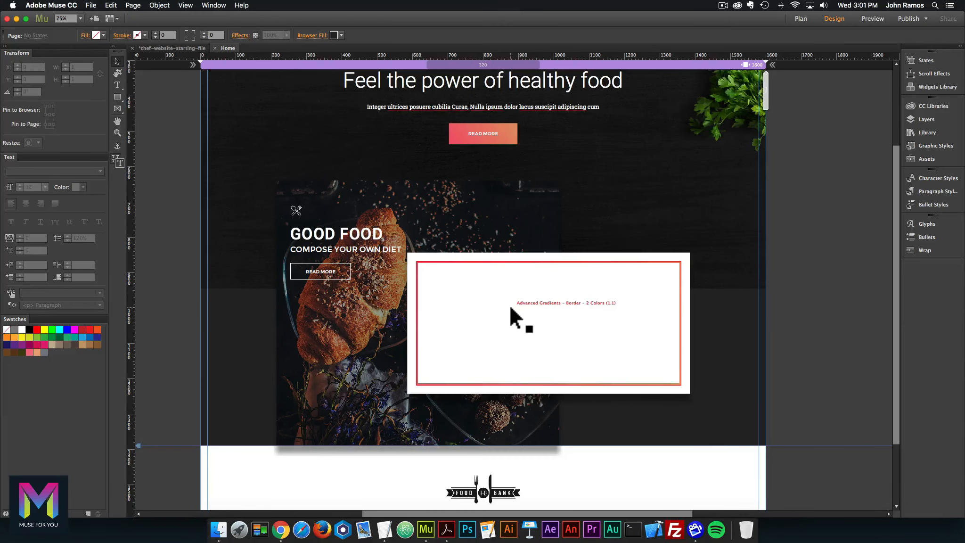
- Place chef-mark.png from the Finder assets folder onto the Home page
left_click(218, 528)
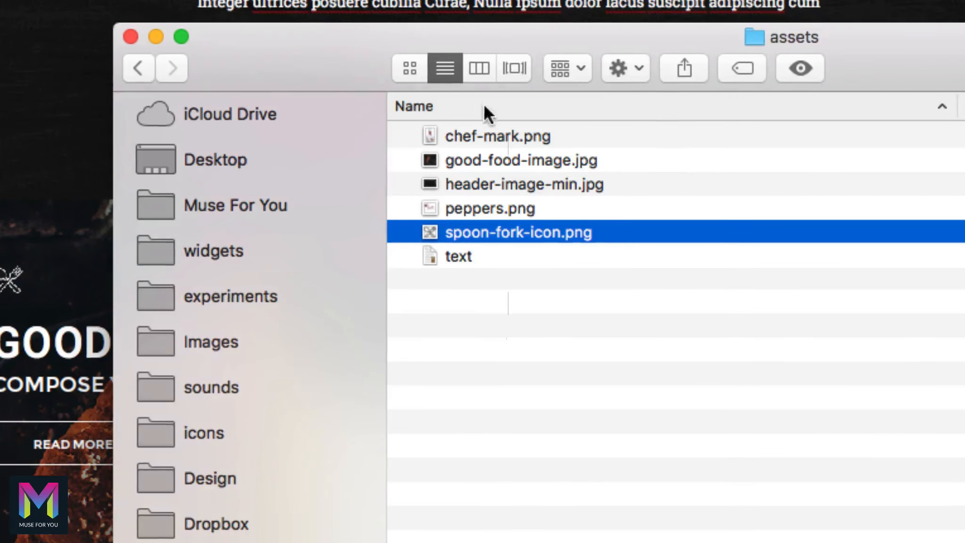
left_click(467, 156)
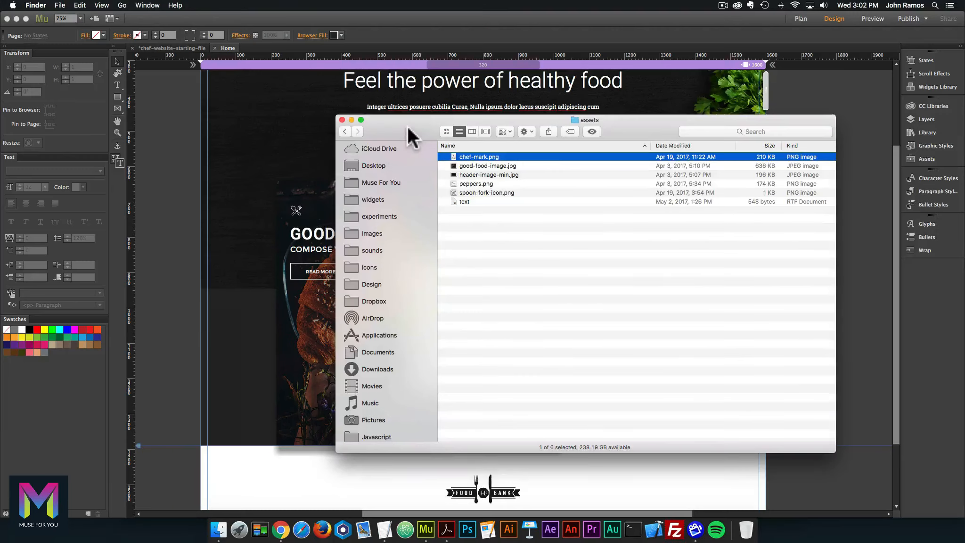
left_click_drag(408, 126, 551, 150)
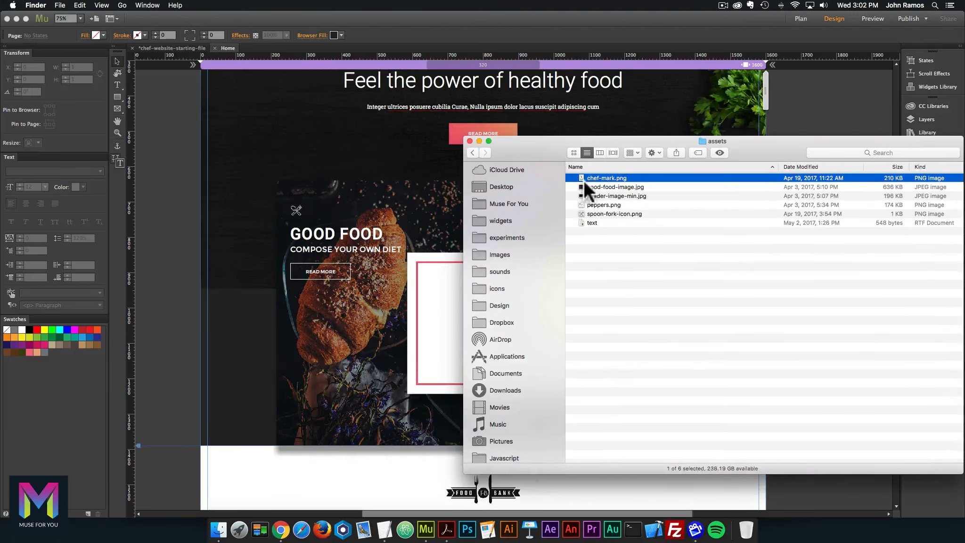
left_click_drag(584, 180, 162, 114)
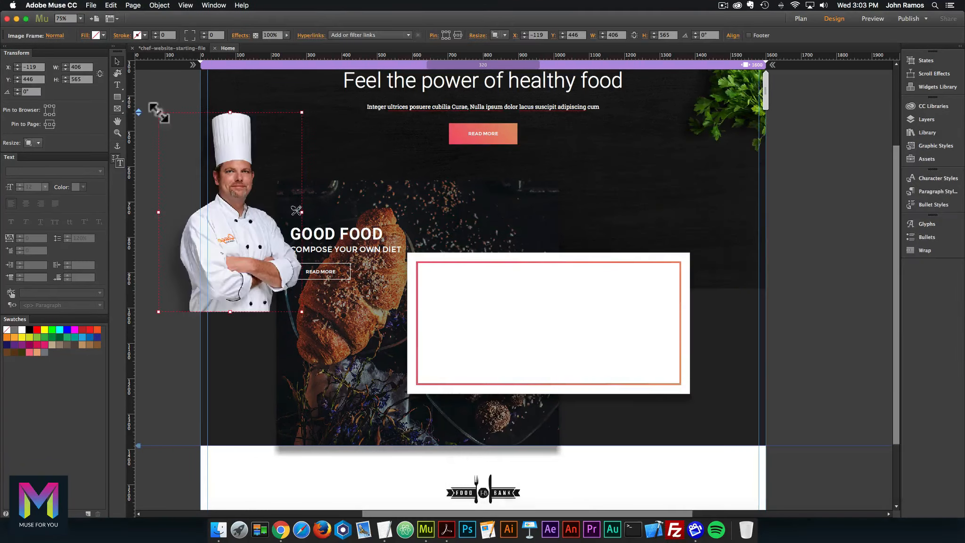
- Move the chef image over the inner end of the gradient-bordered white box, at X 550, Y 732
left_click_drag(226, 167, 459, 273)
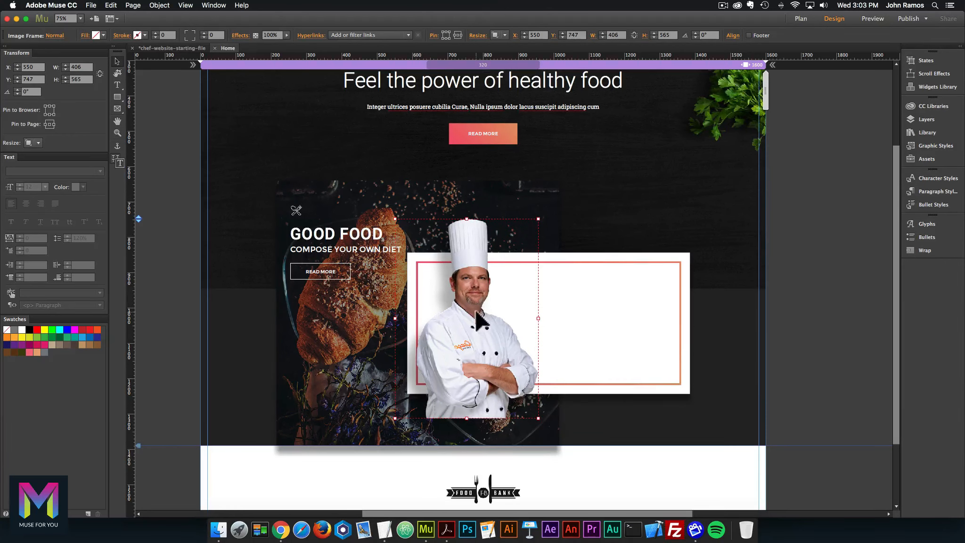
left_click_drag(474, 311, 474, 306)
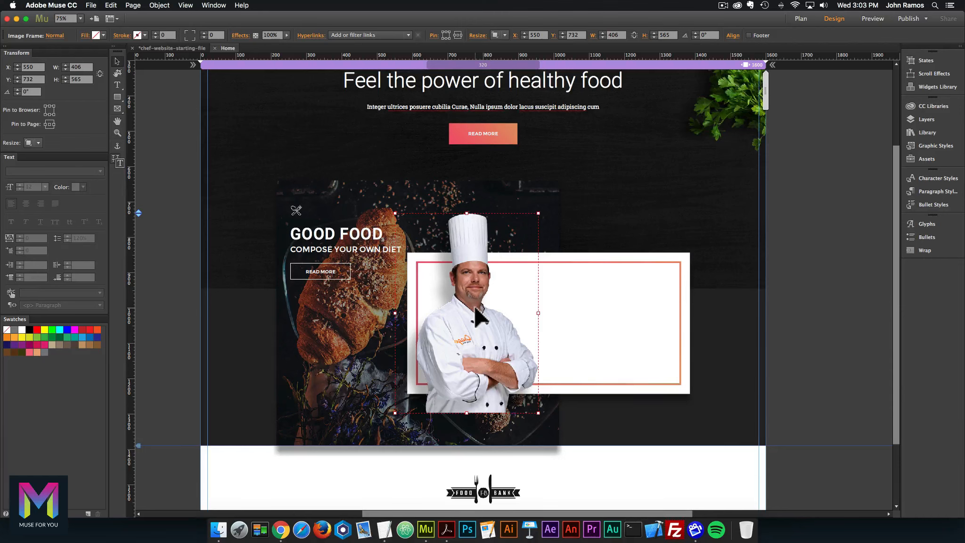
left_click_drag(476, 307, 467, 327)
left_click_drag(466, 296, 470, 306)
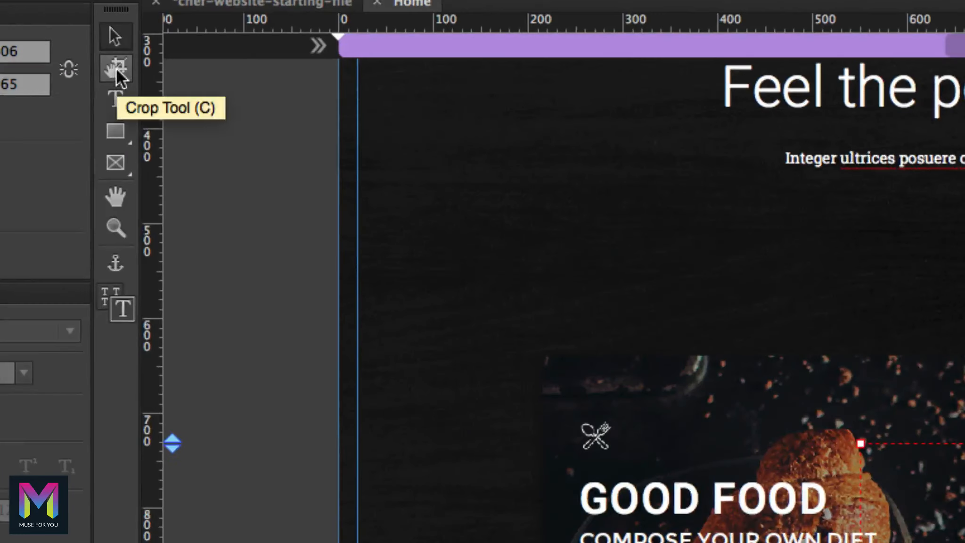
- Crop the chef image to the white box's edges, about 371 wide by 400 high at X 585, Y 843
left_click(117, 73)
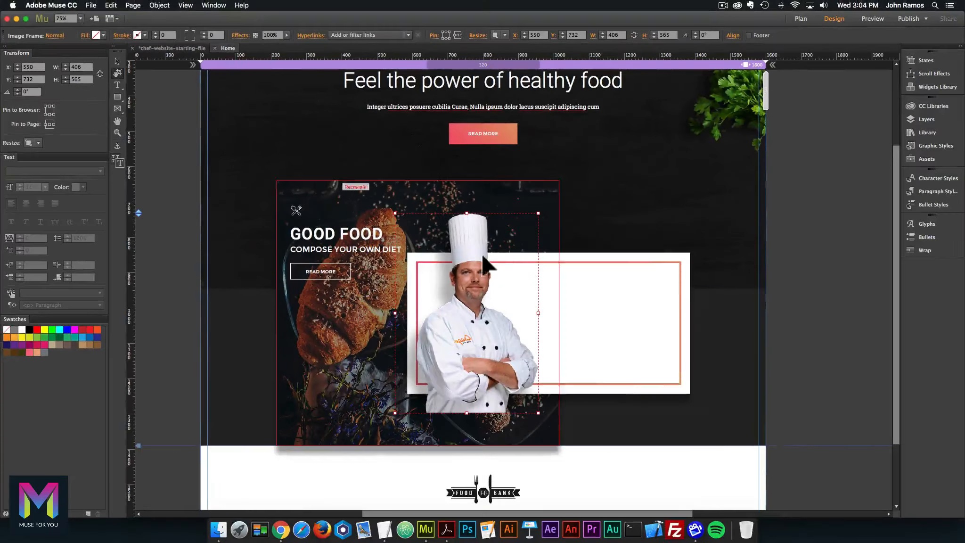
left_click_drag(467, 213, 466, 254)
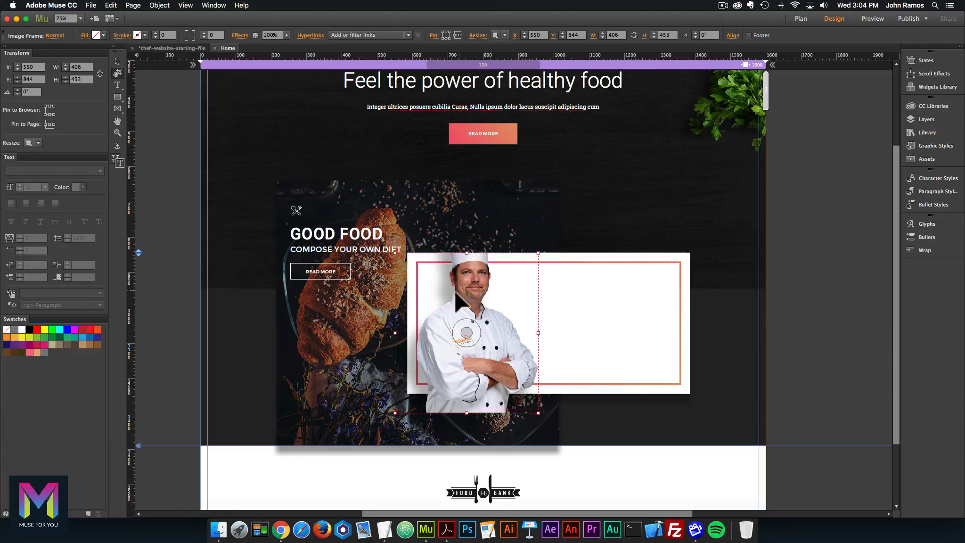
left_click_drag(396, 333, 407, 332)
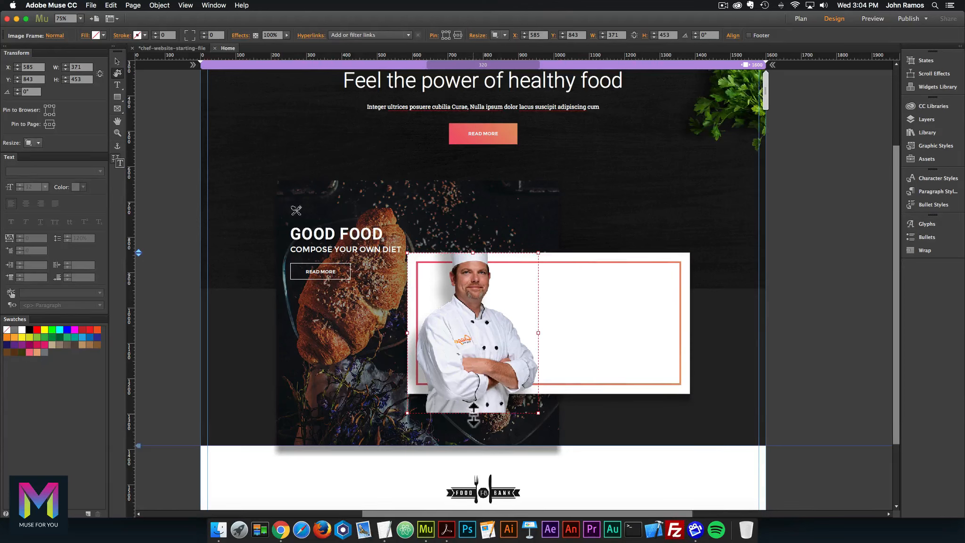
left_click_drag(473, 413, 475, 394)
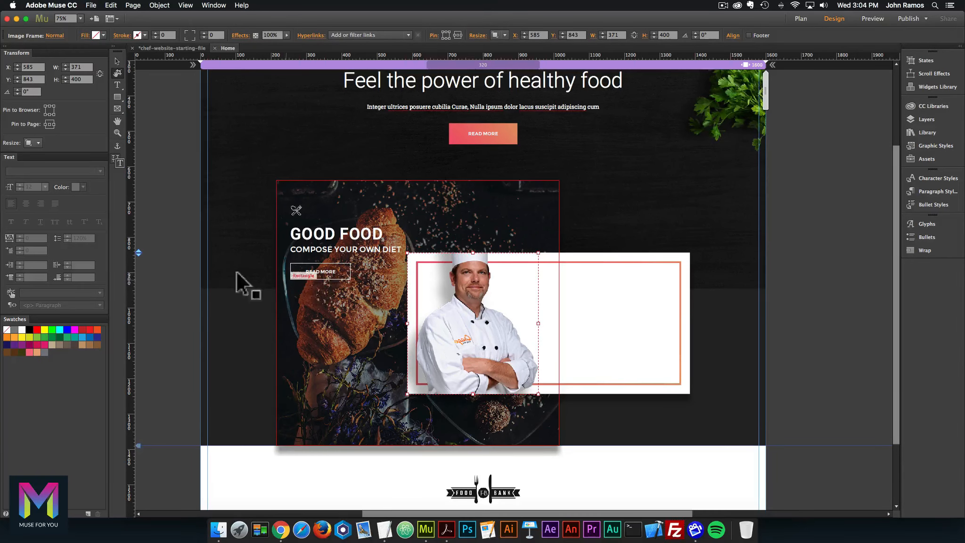
left_click(186, 243)
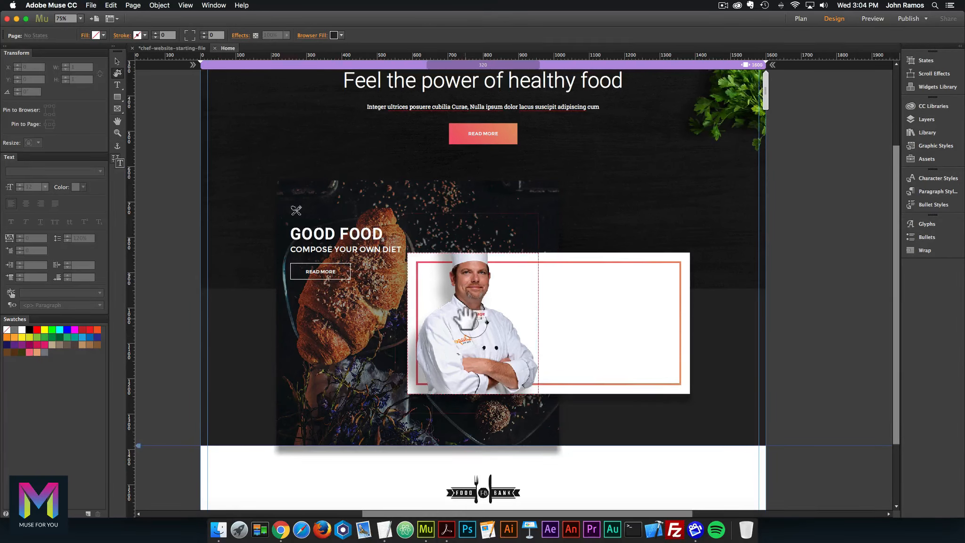
- Try shifting the chef picture down and back up inside its crop frame with the content grabber
left_click(475, 284)
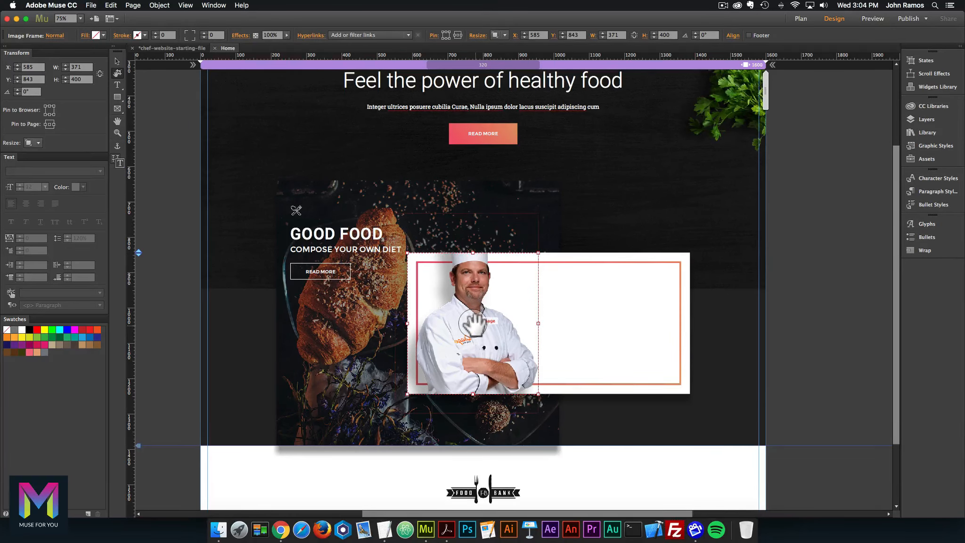
left_click(473, 323)
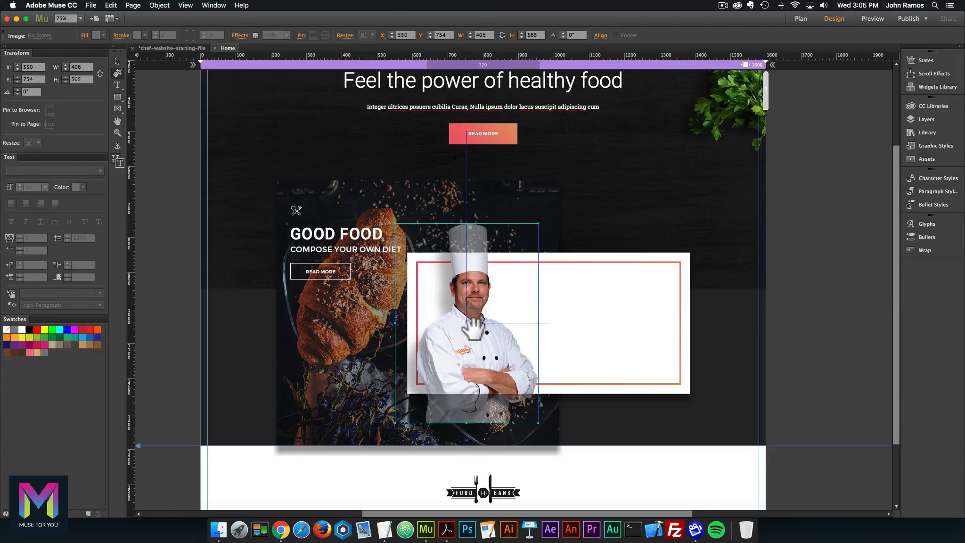
left_click_drag(474, 328, 473, 325)
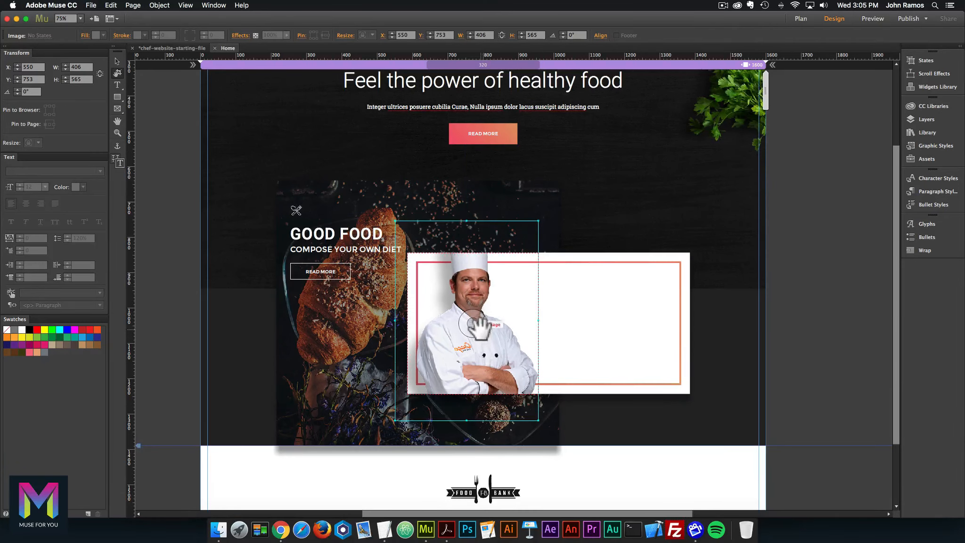
key("shift+Up")
key("shift+Up")
left_click(175, 258)
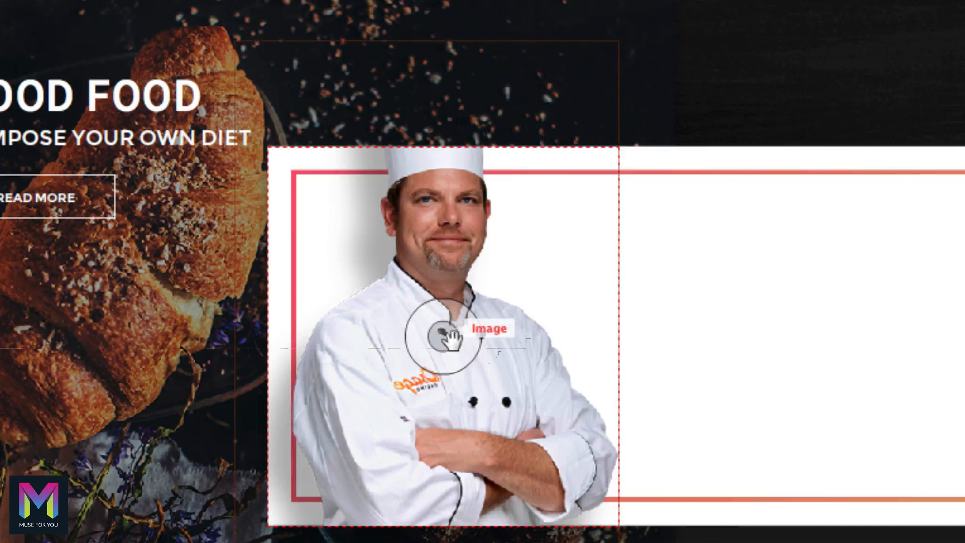
left_click(473, 323)
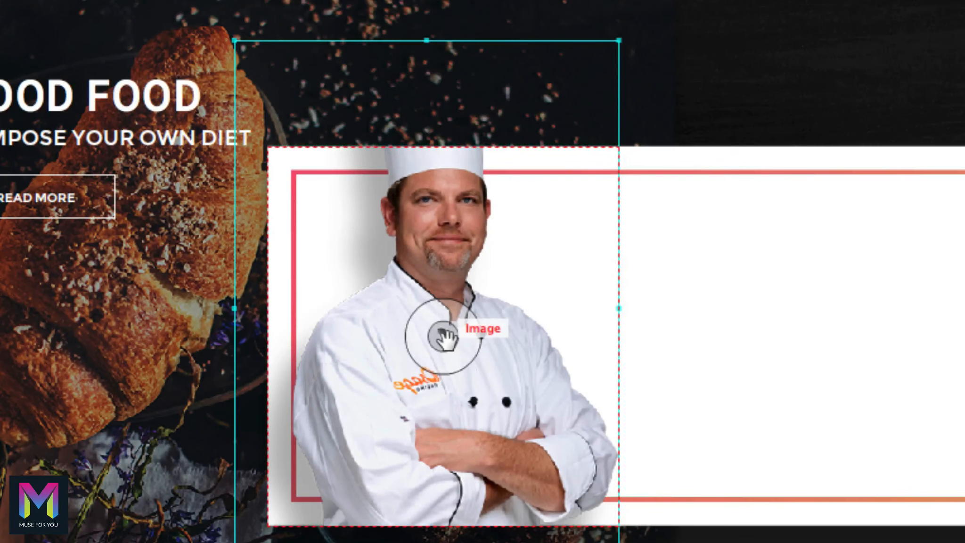
left_click_drag(446, 334, 452, 362)
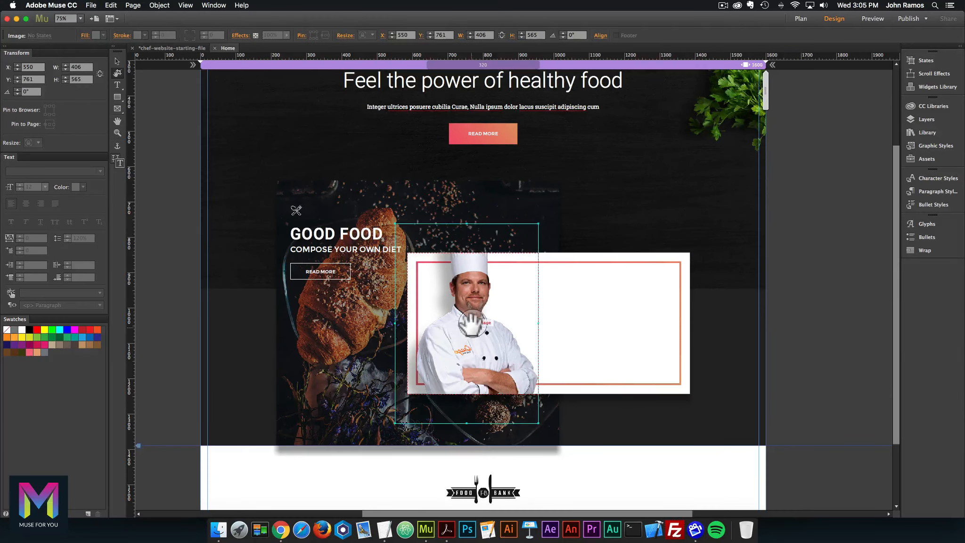
left_click_drag(472, 323, 472, 317)
left_click(181, 229)
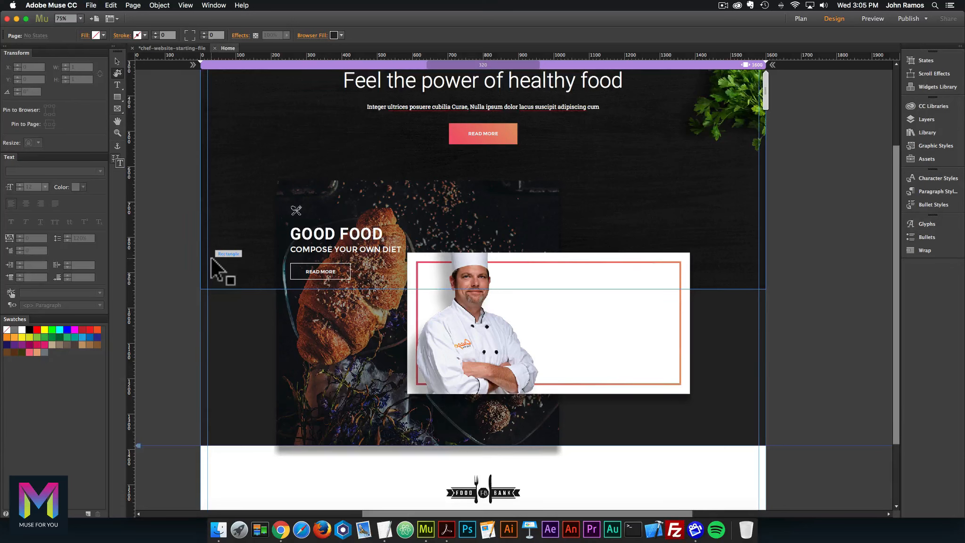
- Pin the cropped chef image to the page centre and change its resize option
left_click(495, 293)
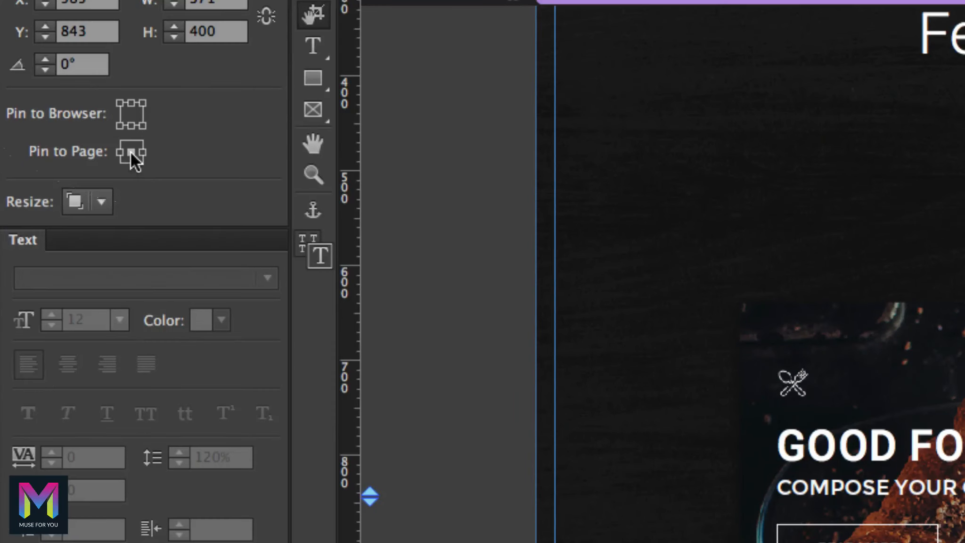
left_click(101, 201)
left_click(113, 231)
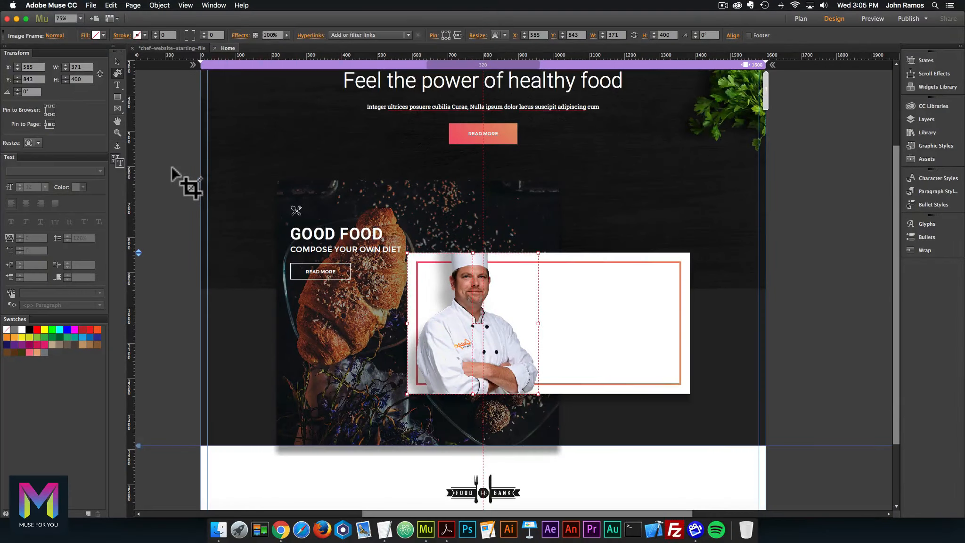
left_click(459, 265)
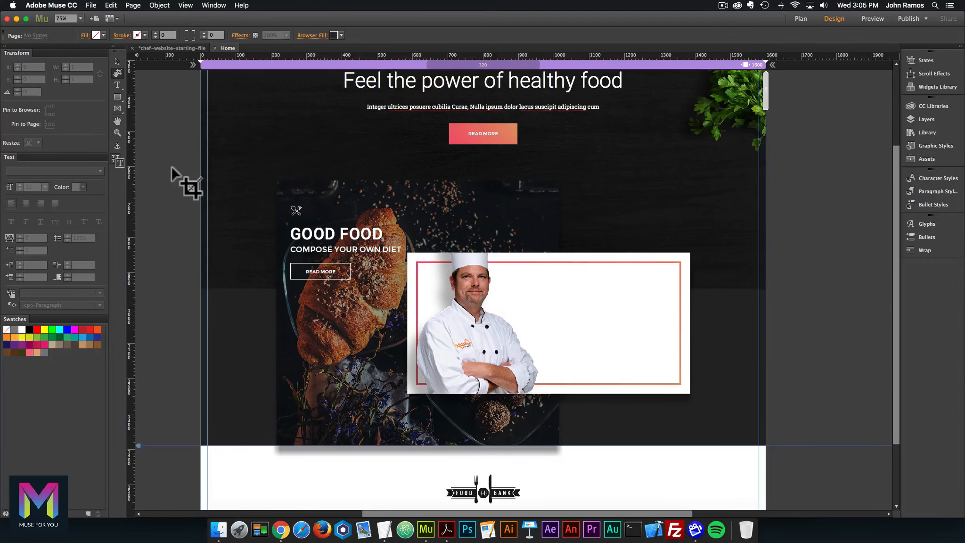
- Check the reference PDF's chef text and add a text frame about 288 by 52 beside the chef, containing his title and full name
left_click(445, 519)
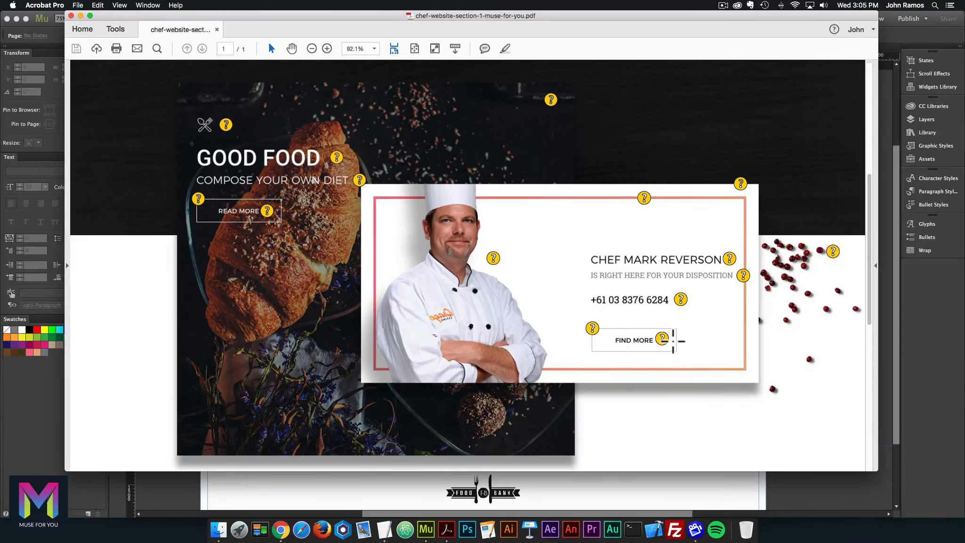
left_click(440, 514)
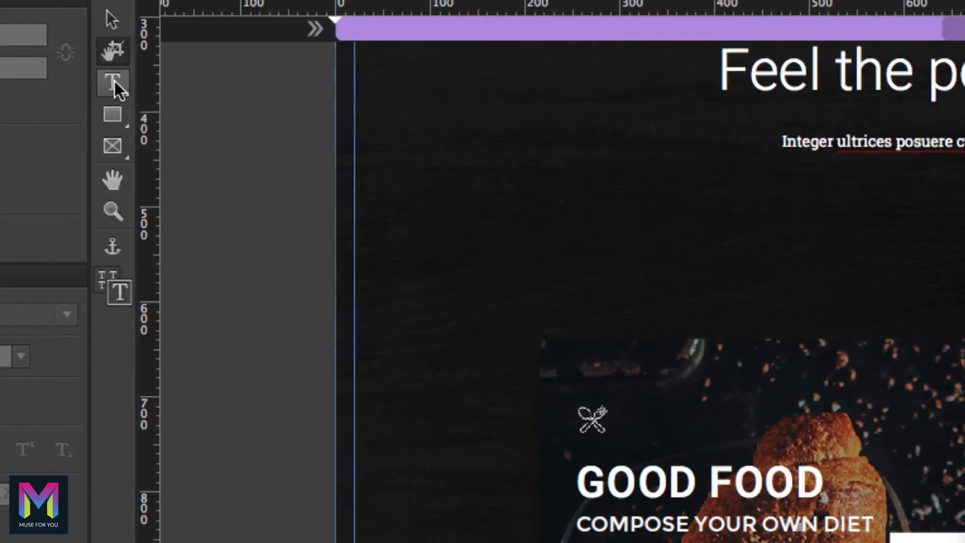
left_click(114, 82)
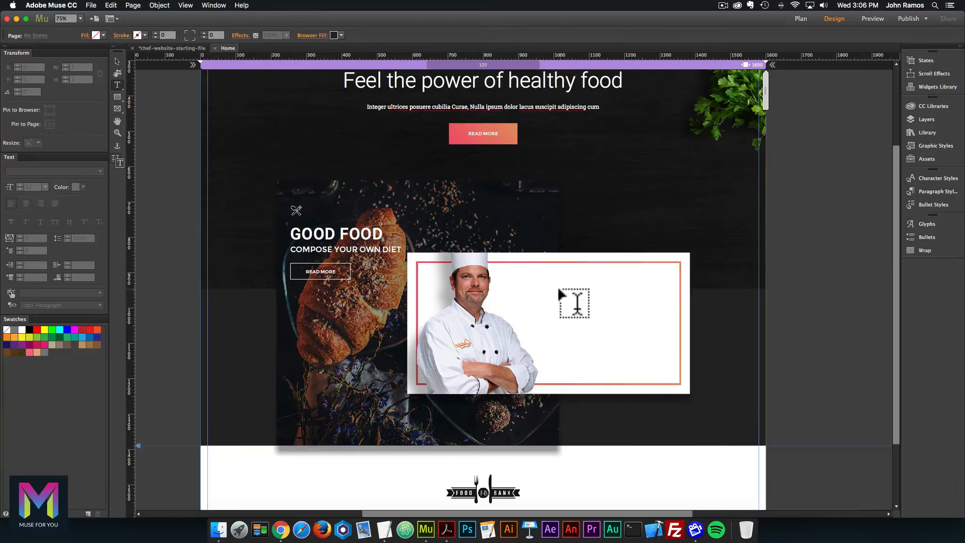
left_click_drag(549, 289, 650, 307)
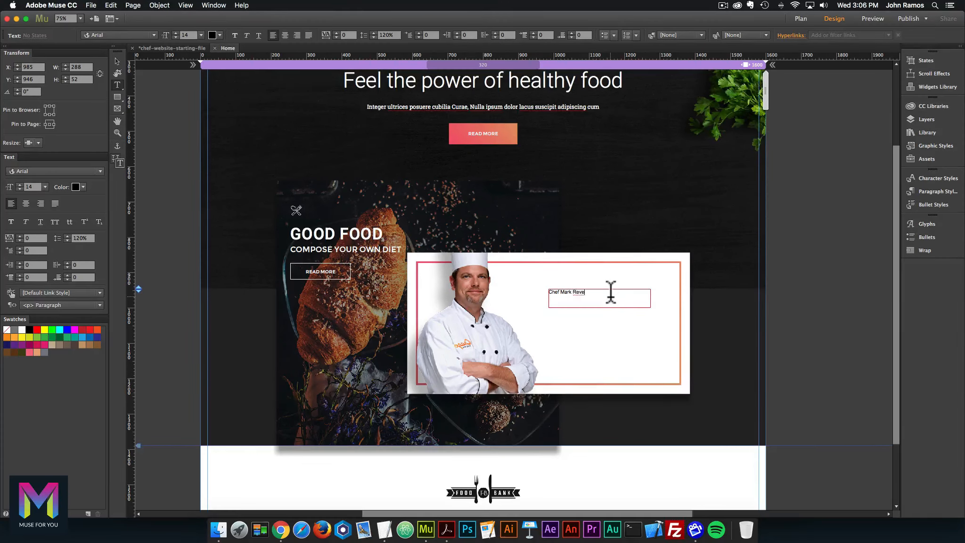
- Format the whole chef name text in Montserrat at size 22
left_click_drag(611, 292, 523, 279)
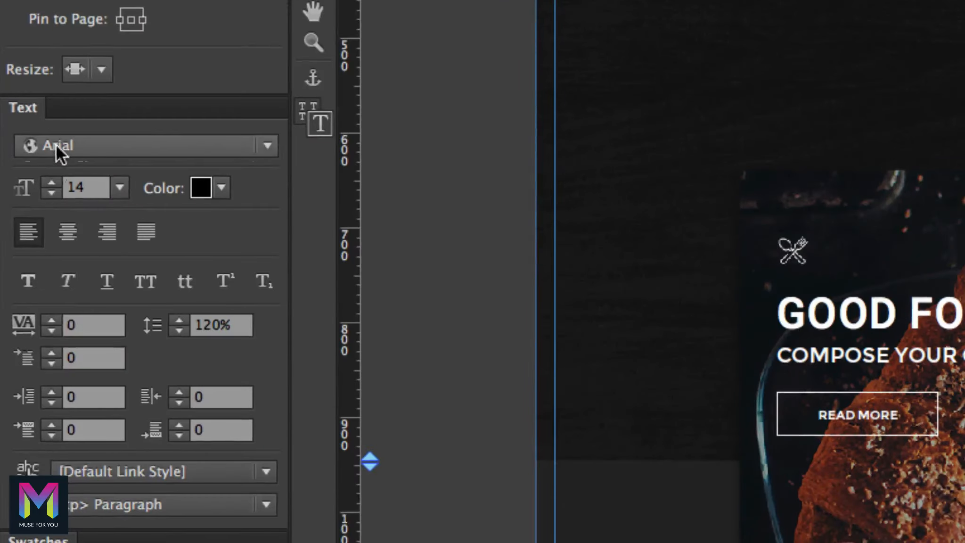
left_click(56, 145)
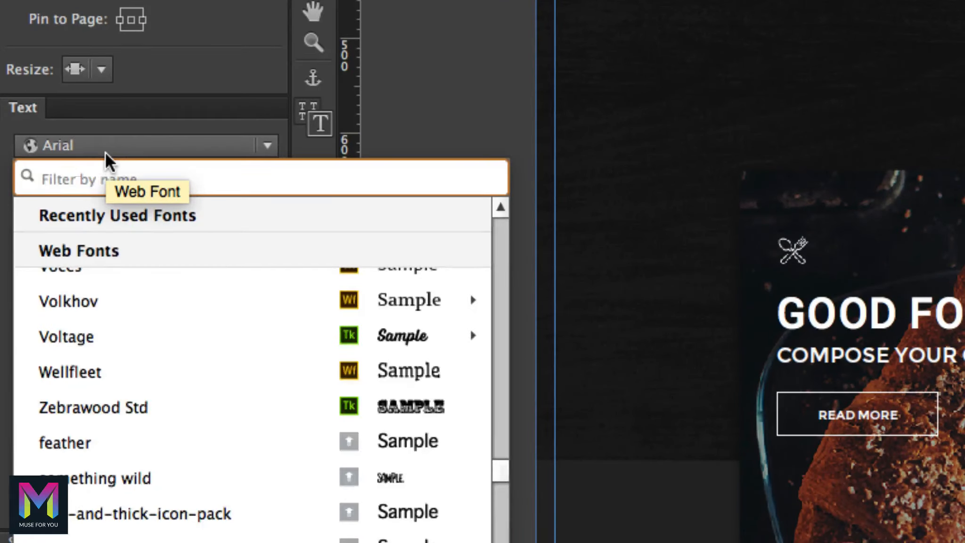
type("monts")
left_click(128, 257)
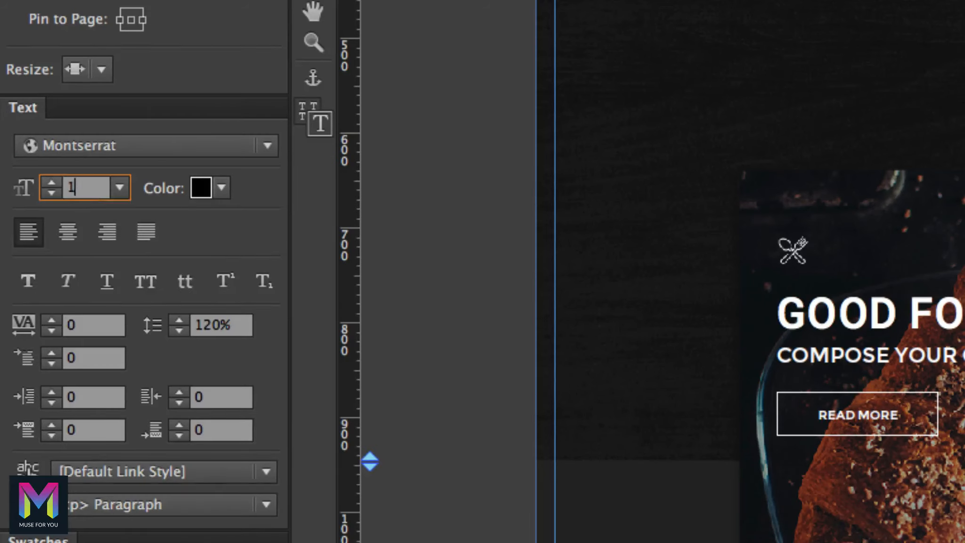
key("BackSpace")
type("22")
key("Return")
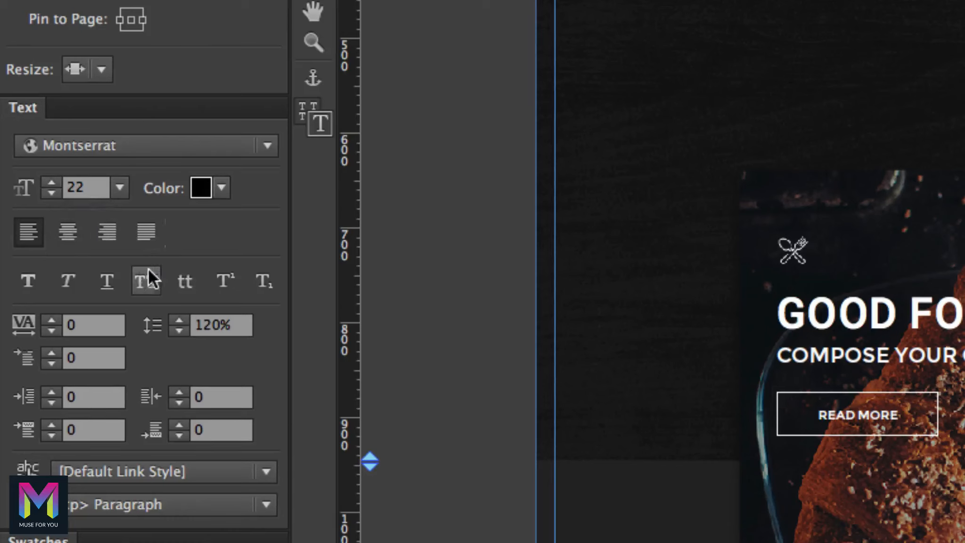
- Colour the chef name text #09090A and save that colour as a new swatch
left_click(222, 188)
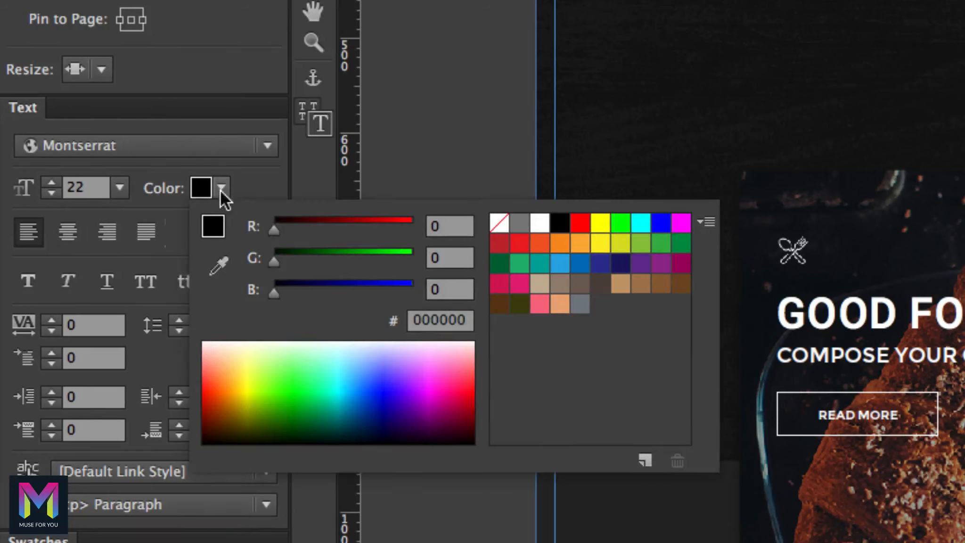
left_click(463, 320)
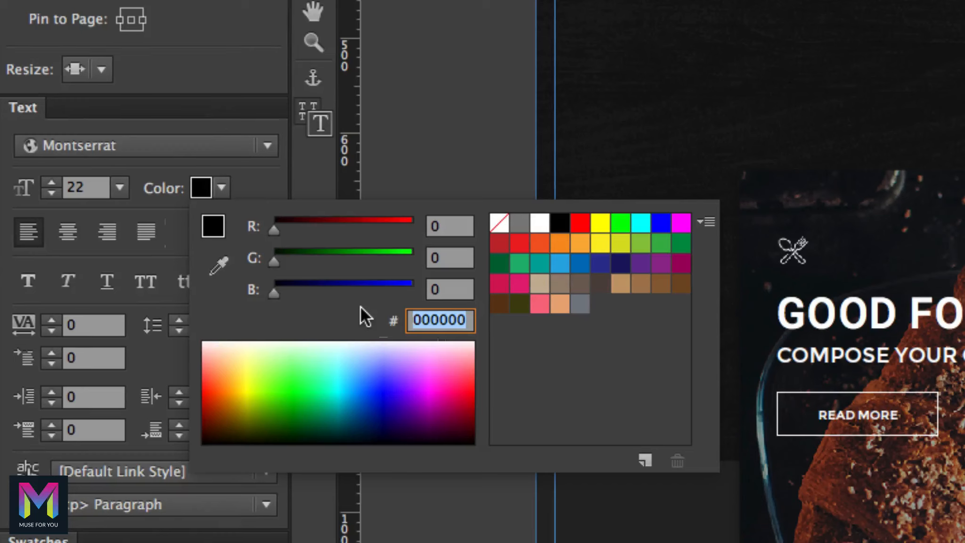
type("09090")
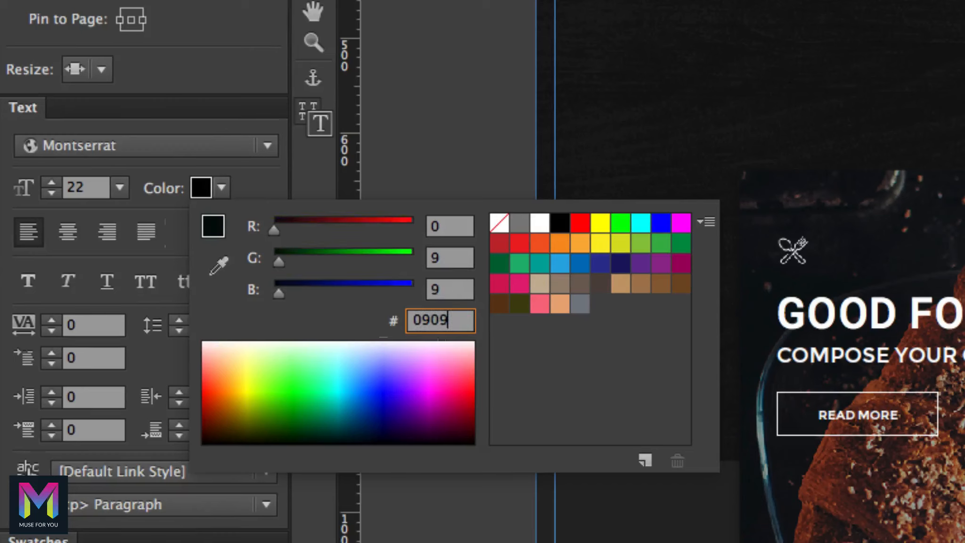
type("a")
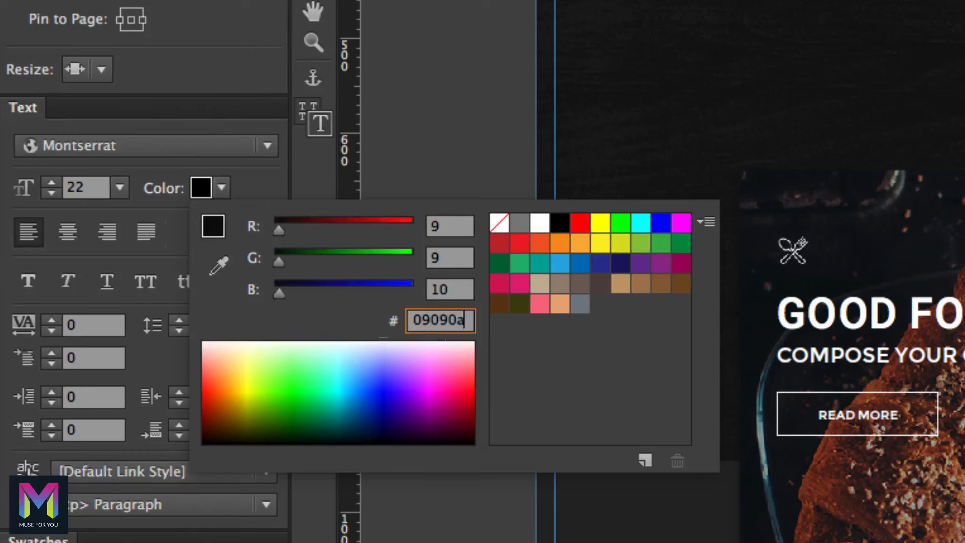
left_click(648, 455)
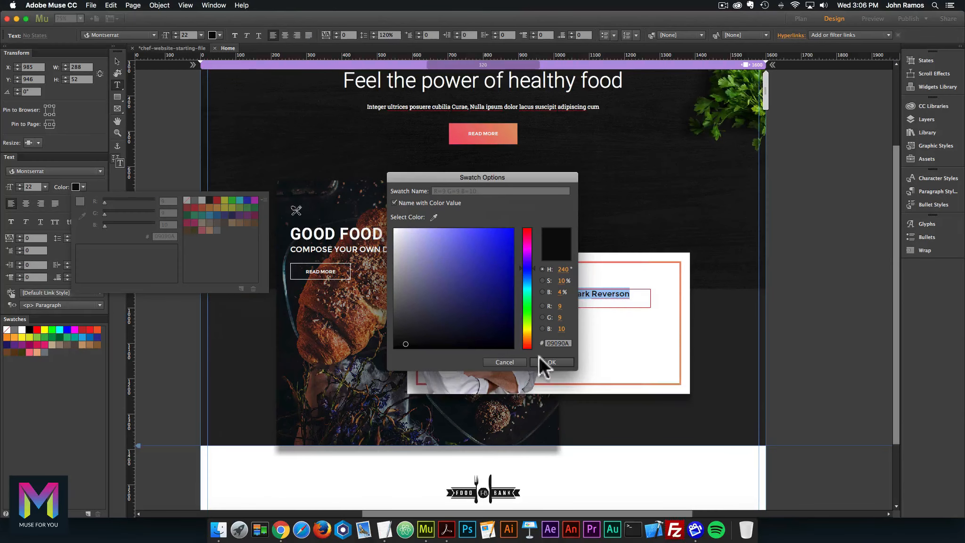
left_click(552, 362)
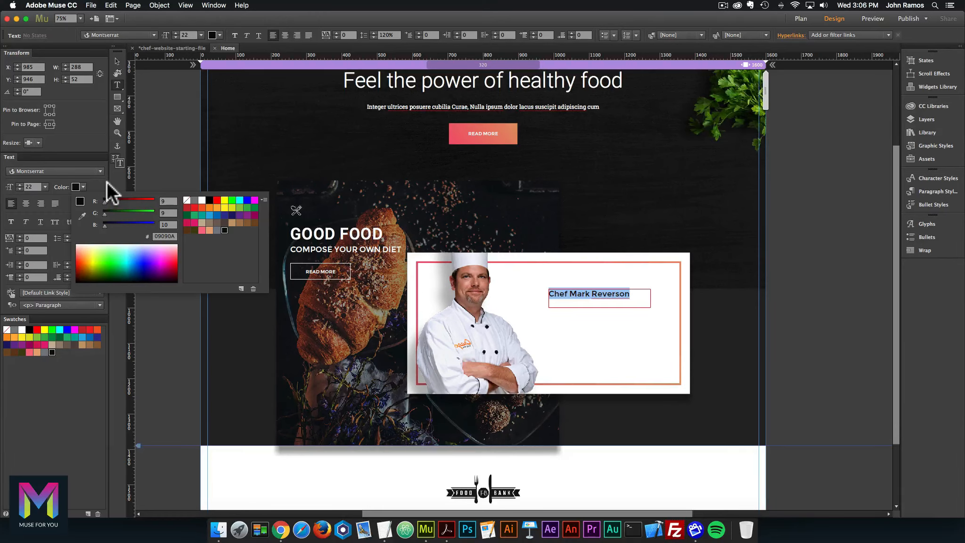
left_click(83, 112)
- Place the chef name frame at X 1047, Y 981 and size it to 302 wide by 26 high
left_click(57, 65)
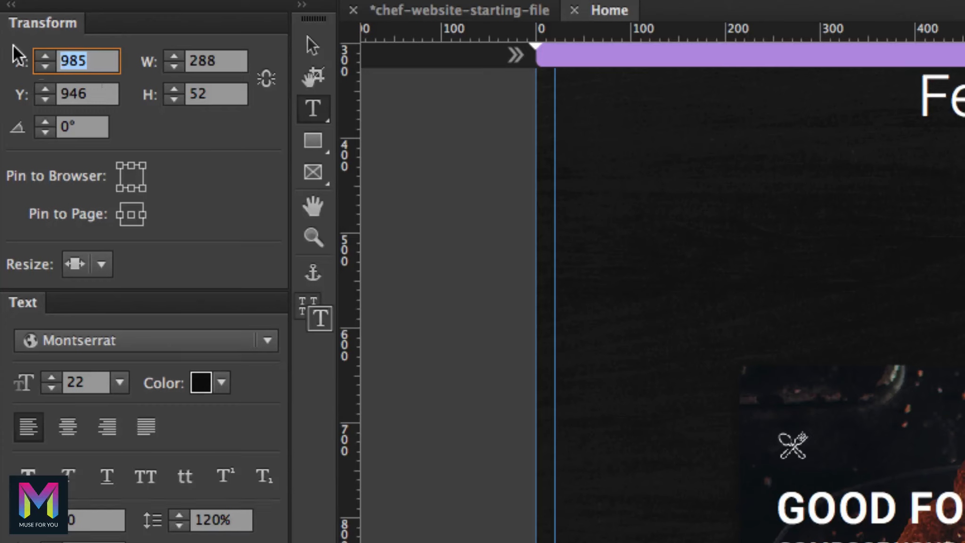
type("1047")
key("Tab")
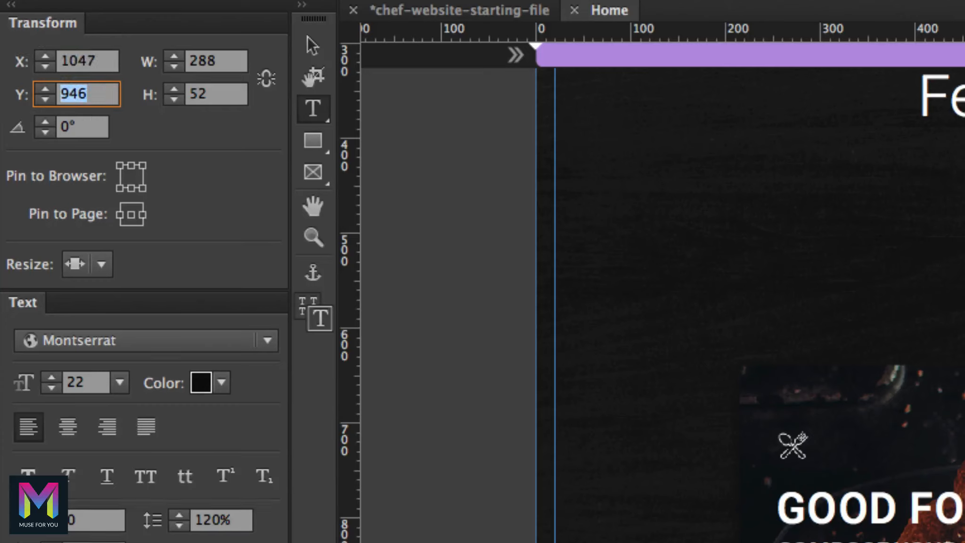
type("981")
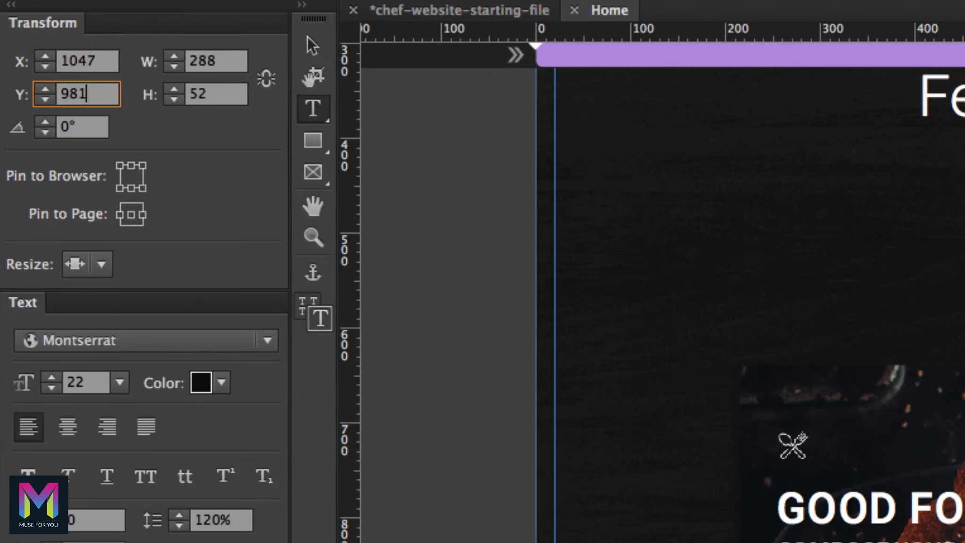
key("Tab")
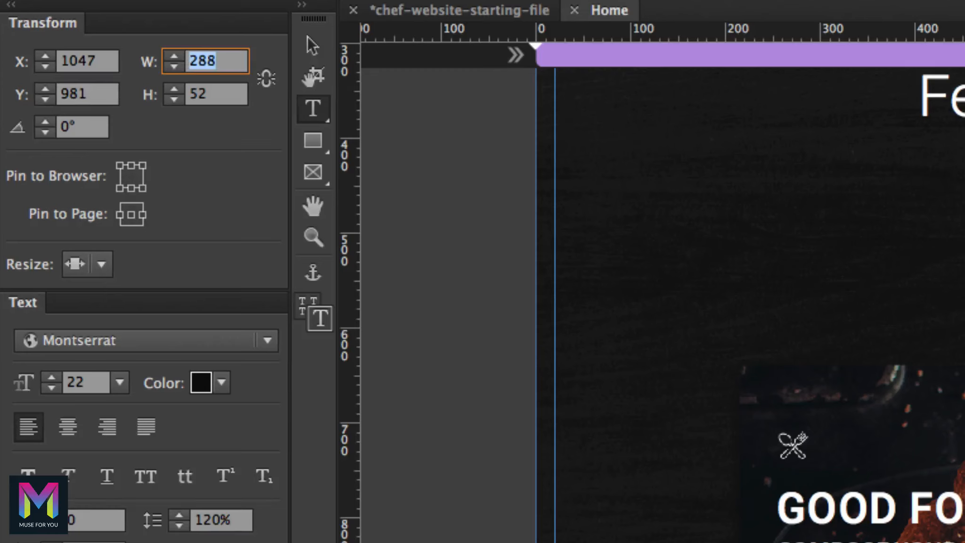
type("302")
key("Tab")
type("26")
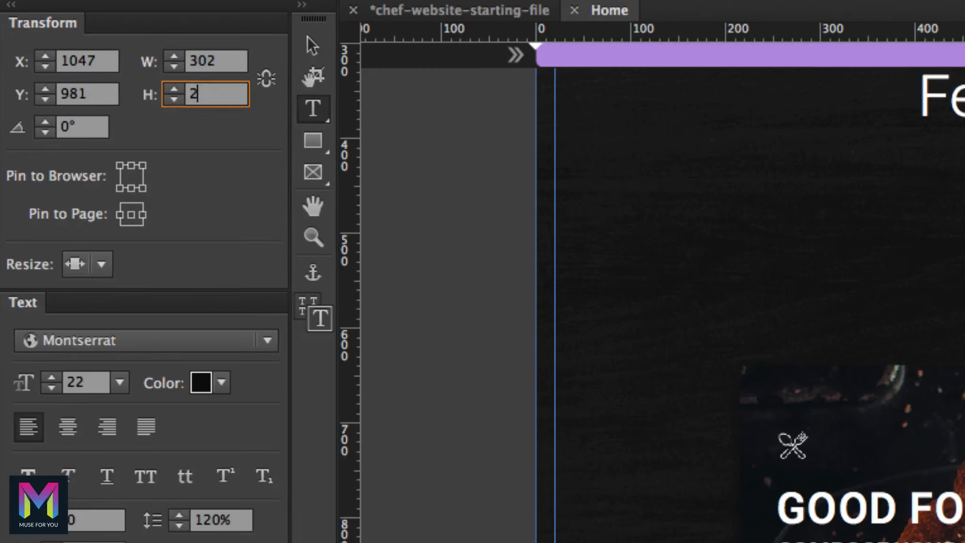
key("Return")
- Pin the chef name frame to the page centre and change its resize option
left_click(132, 215)
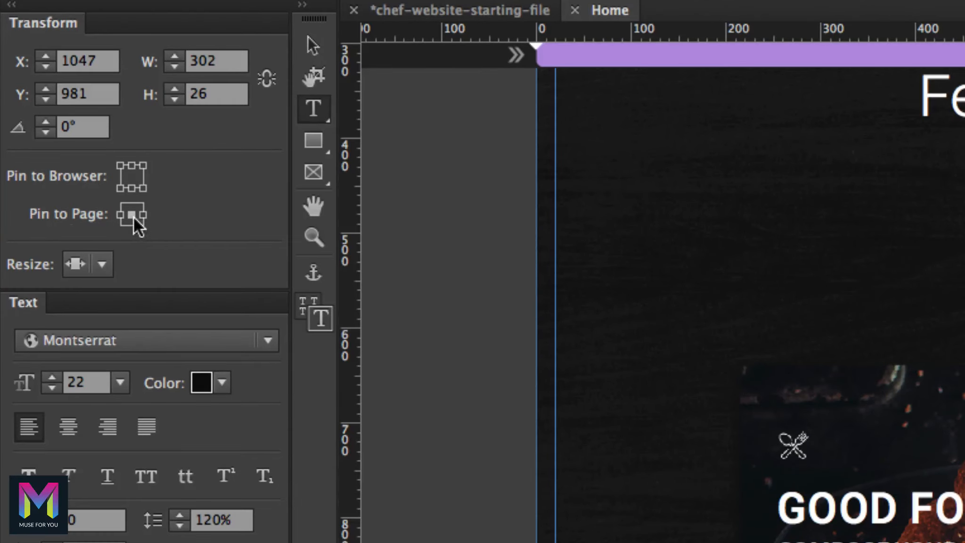
left_click(102, 264)
left_click(109, 295)
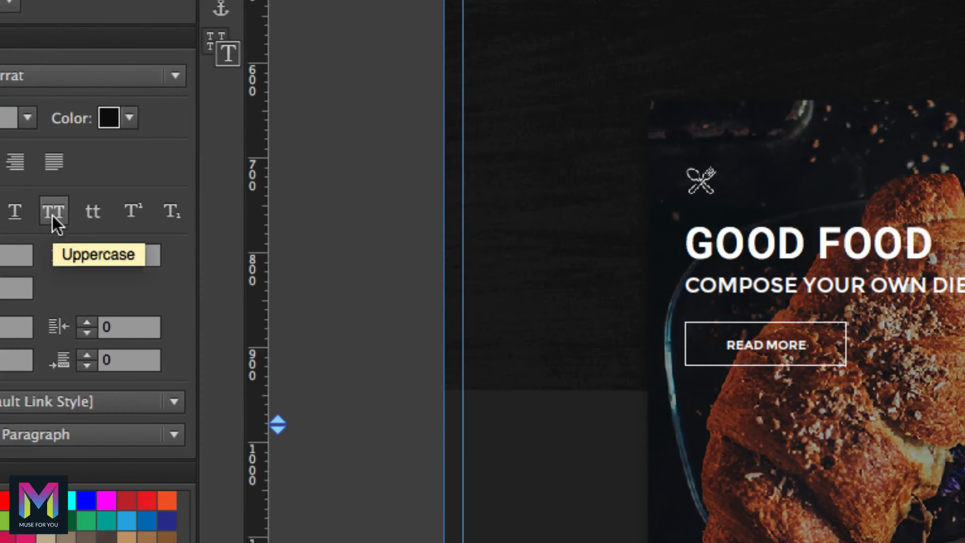
- Make the chef name text uppercase and deselect its frame
left_click(52, 216)
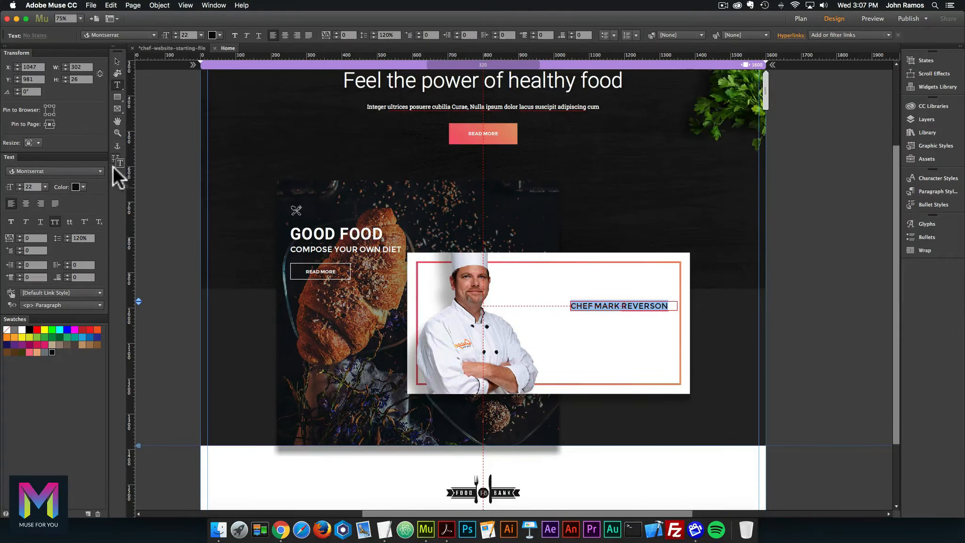
left_click(119, 59)
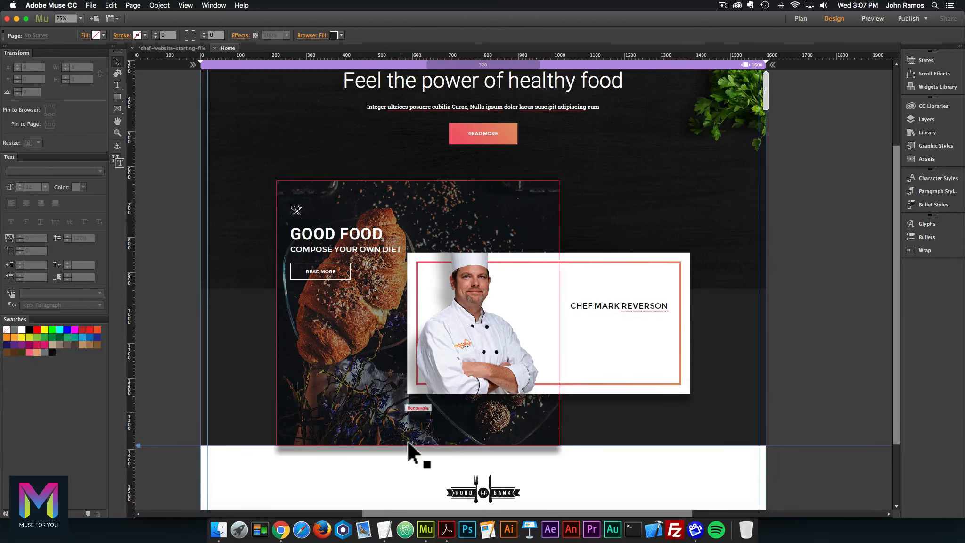
- Check the reference PDF in Acrobat, then back in Muse add a text frame about 274 by 29 below the chef name reading "is right here for your disposition"
left_click(445, 534)
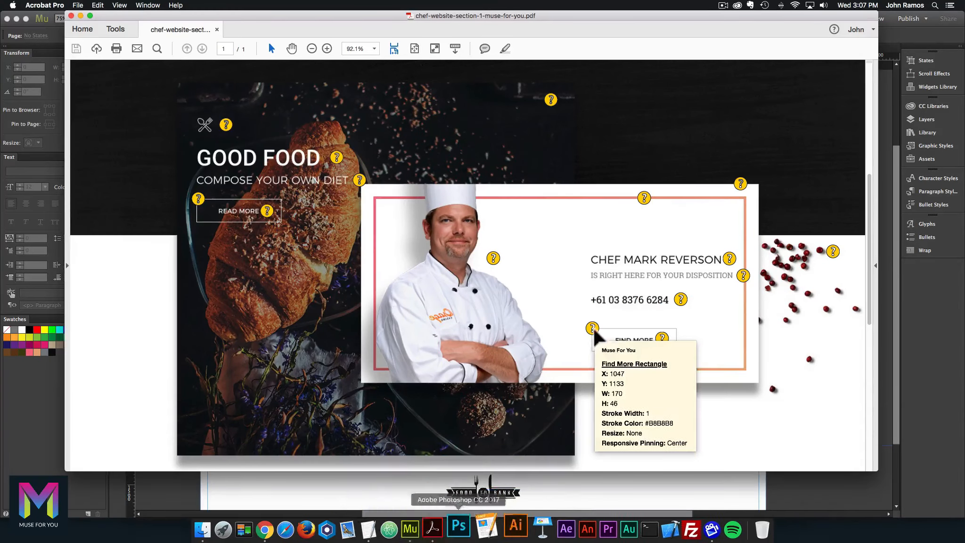
left_click(427, 525)
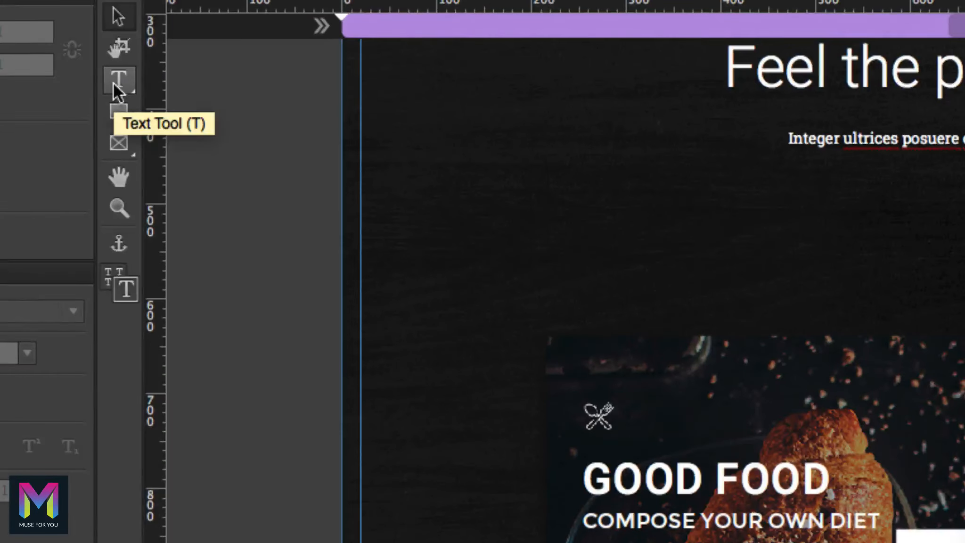
left_click(114, 84)
left_click_drag(571, 320, 667, 331)
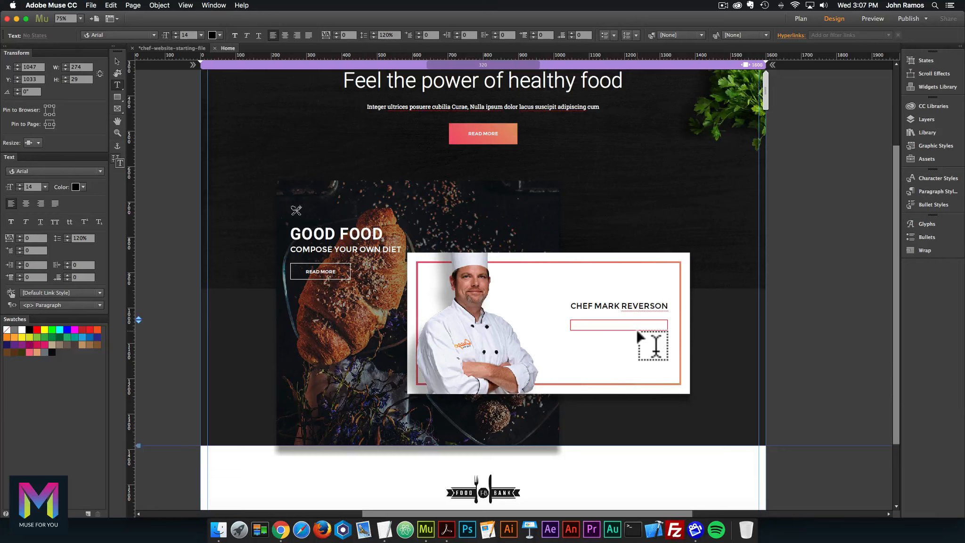
type("Is Right Here for you r")
key("super+a")
type("is right here ")
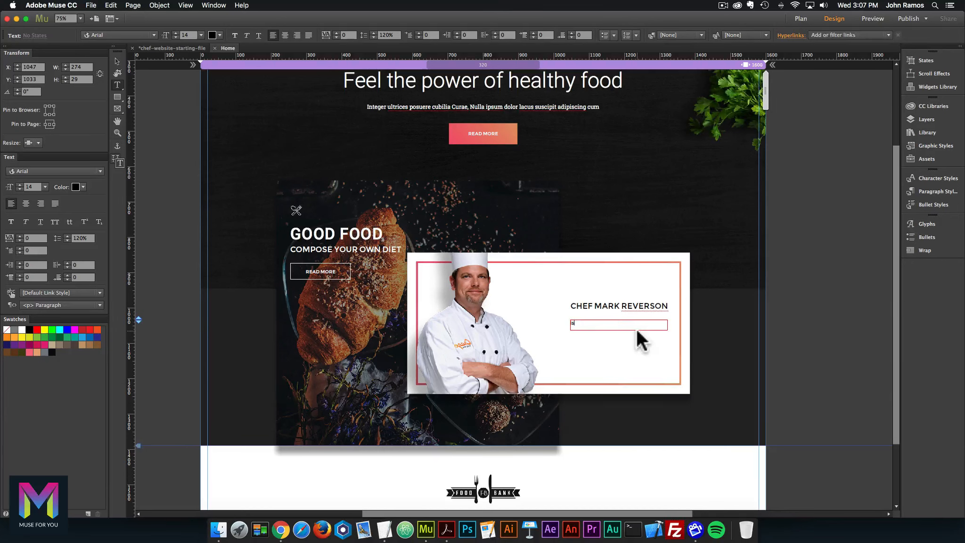
type("for your disposition")
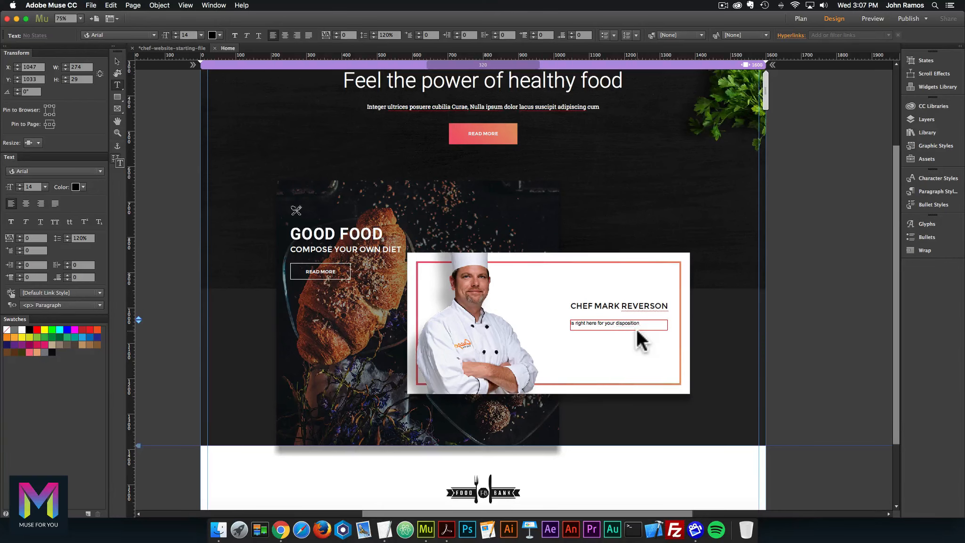
- Format the whole "is right here for your disposition" line in Roboto Slab at size 15
key("super+a")
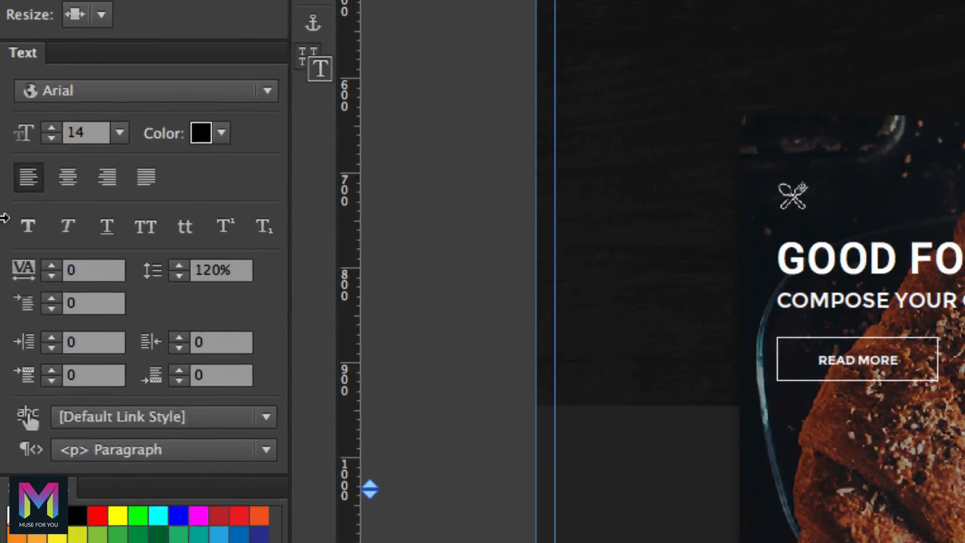
left_click(106, 100)
type("roboto")
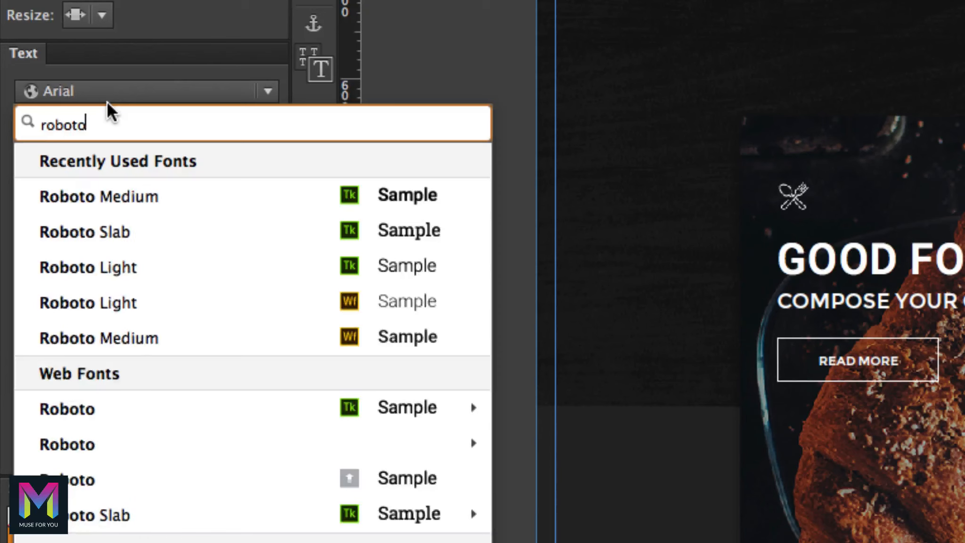
left_click(140, 230)
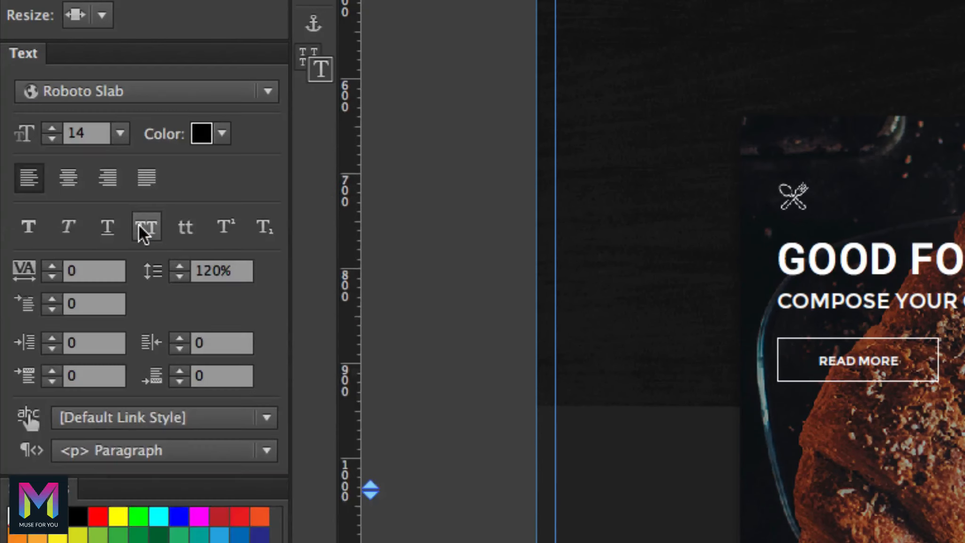
left_click(142, 99)
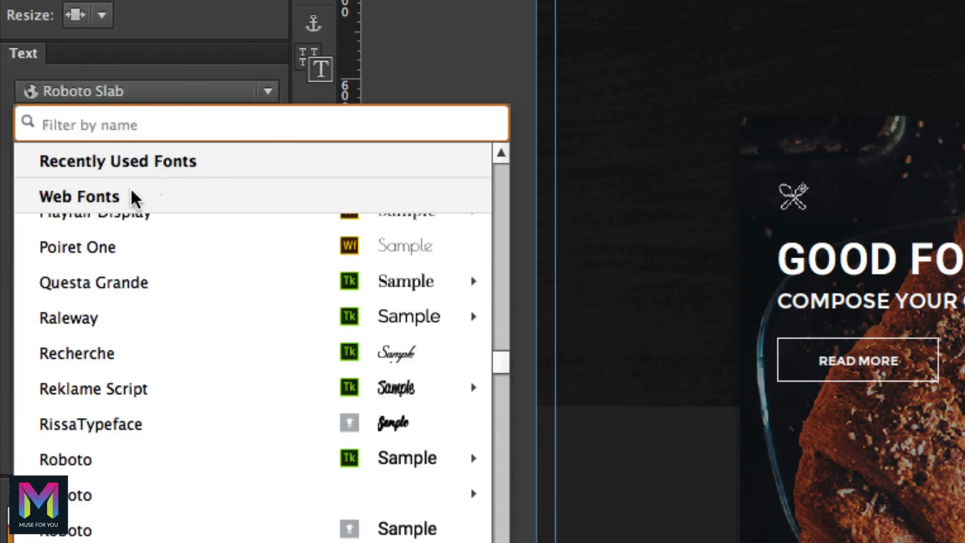
left_click(144, 158)
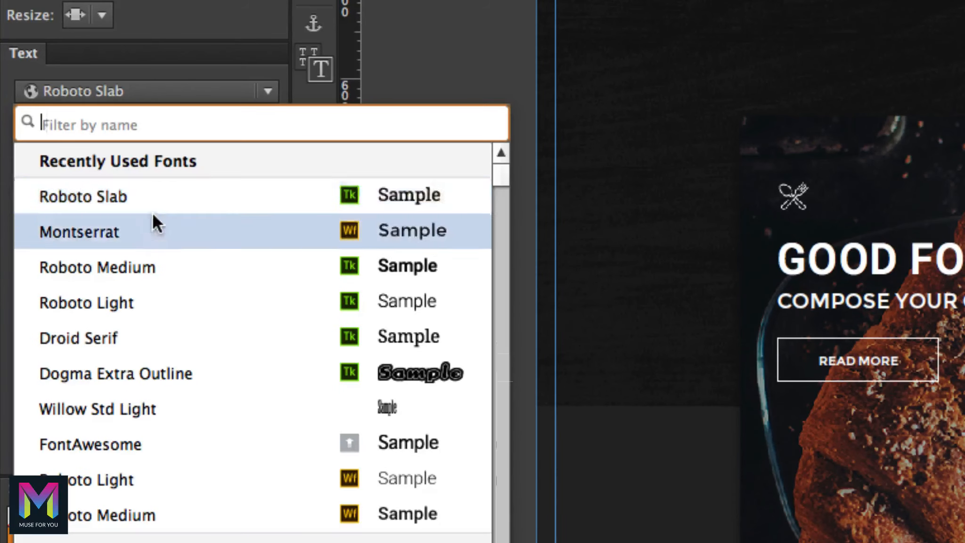
left_click(204, 70)
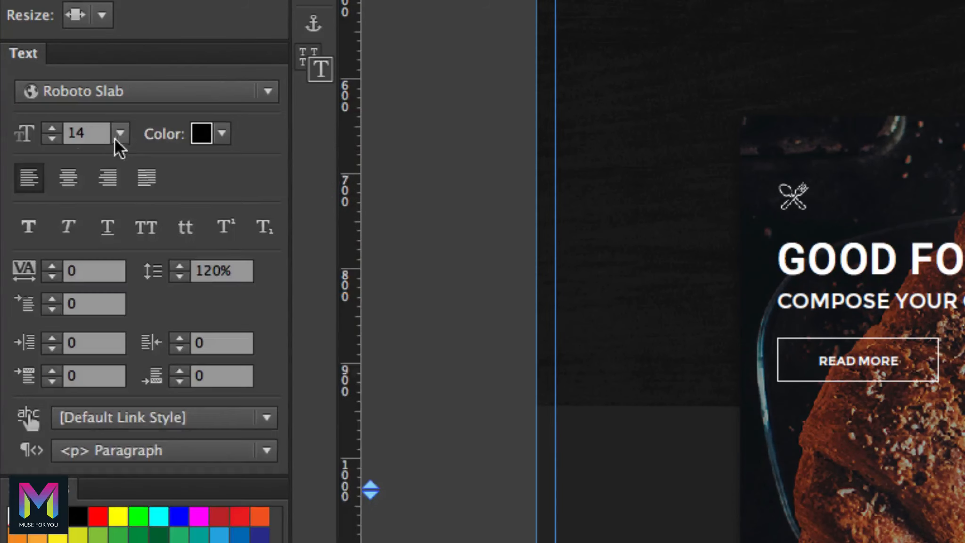
left_click_drag(97, 137, 61, 134)
left_click(52, 128)
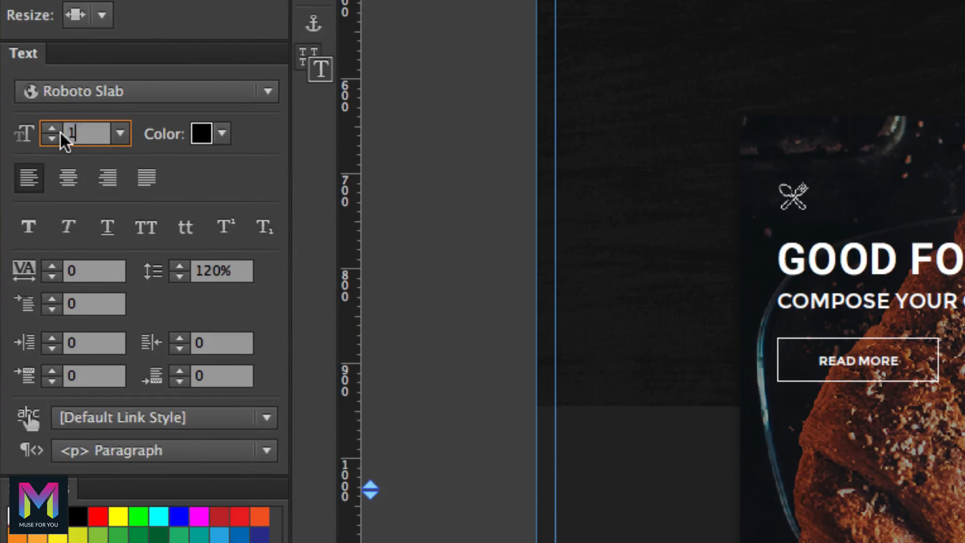
- Colour the disposition line #818181 and save that grey as a new swatch
left_click(222, 134)
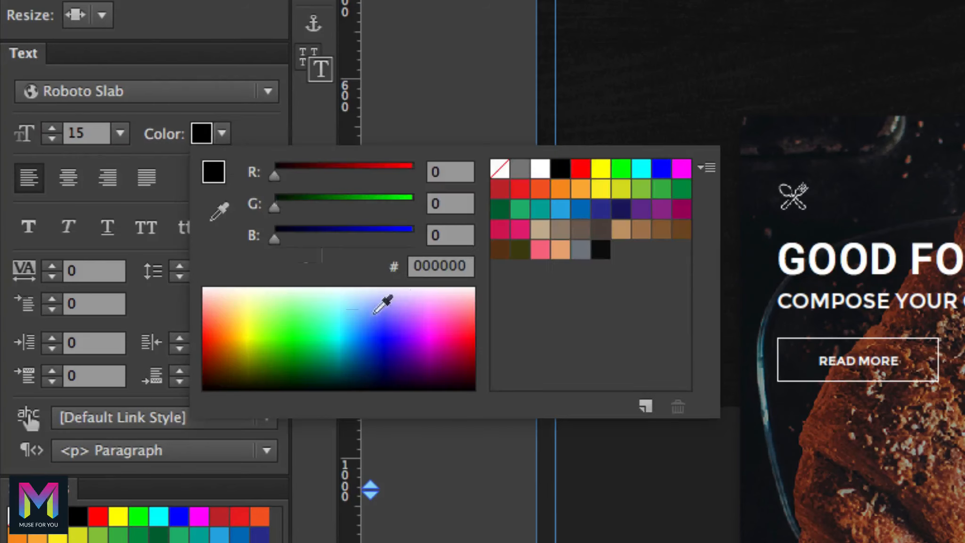
left_click(452, 267)
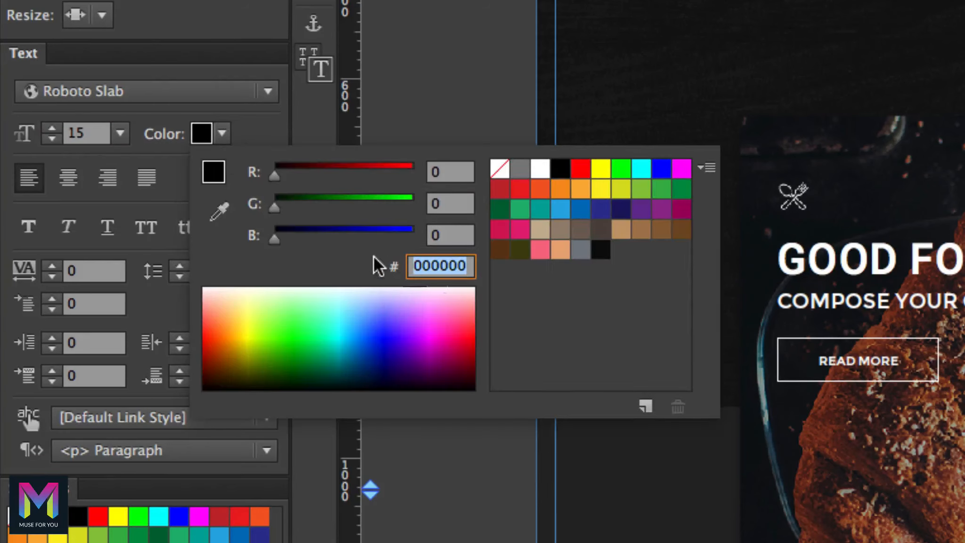
type("818181")
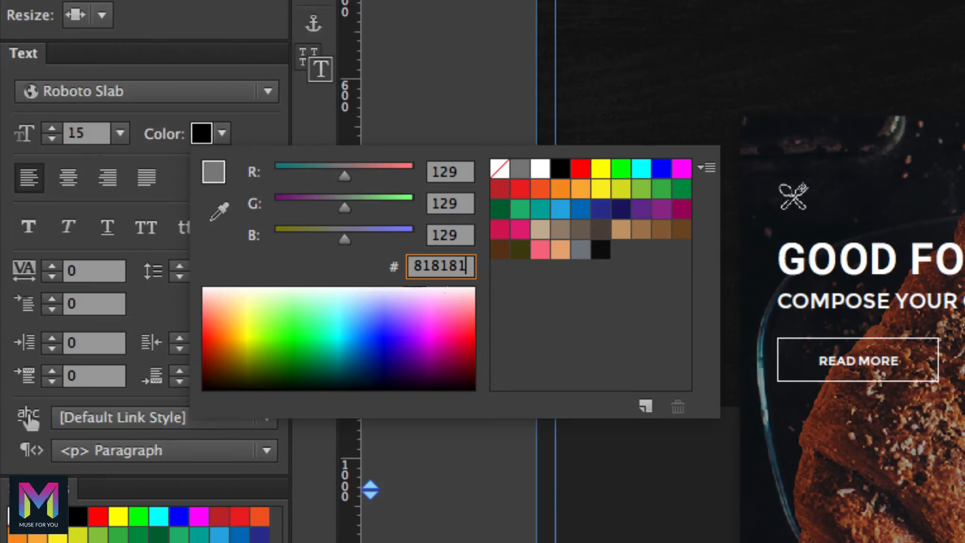
left_click(645, 406)
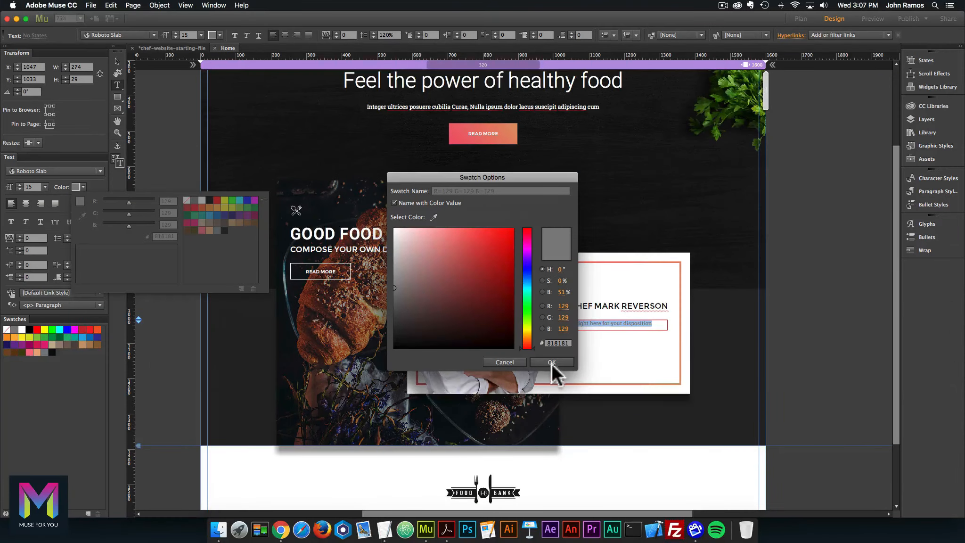
left_click(551, 364)
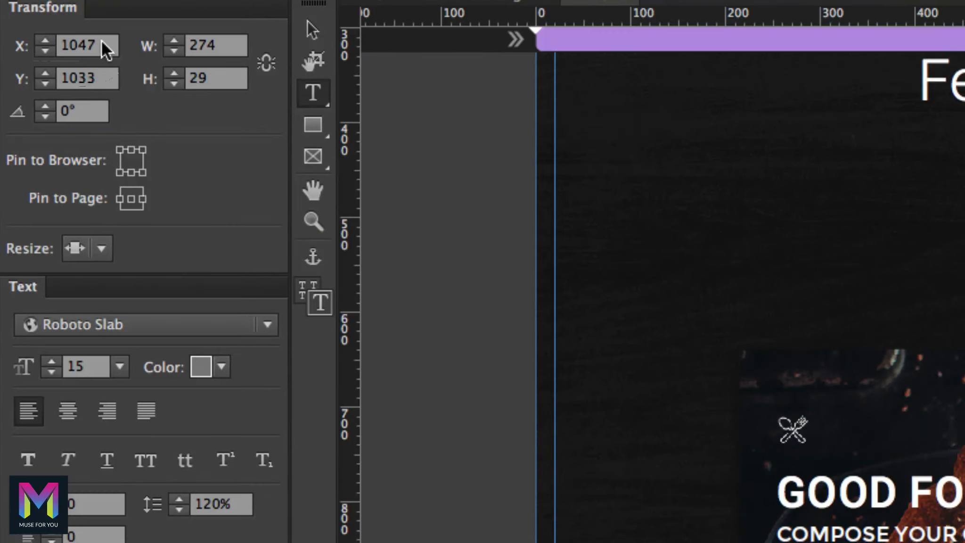
- Set the disposition line's text frame to Y 1018, width 302 and height 18
left_click(102, 85)
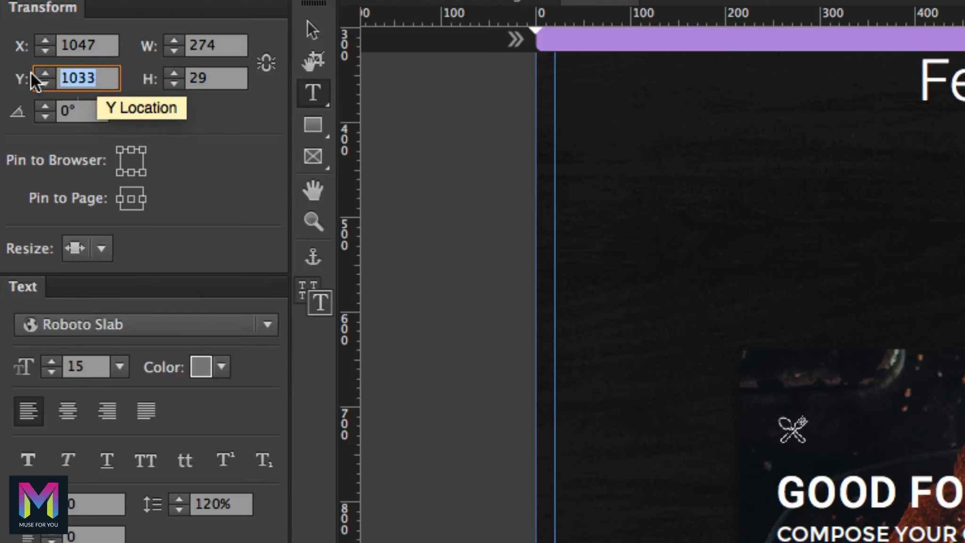
type("1018")
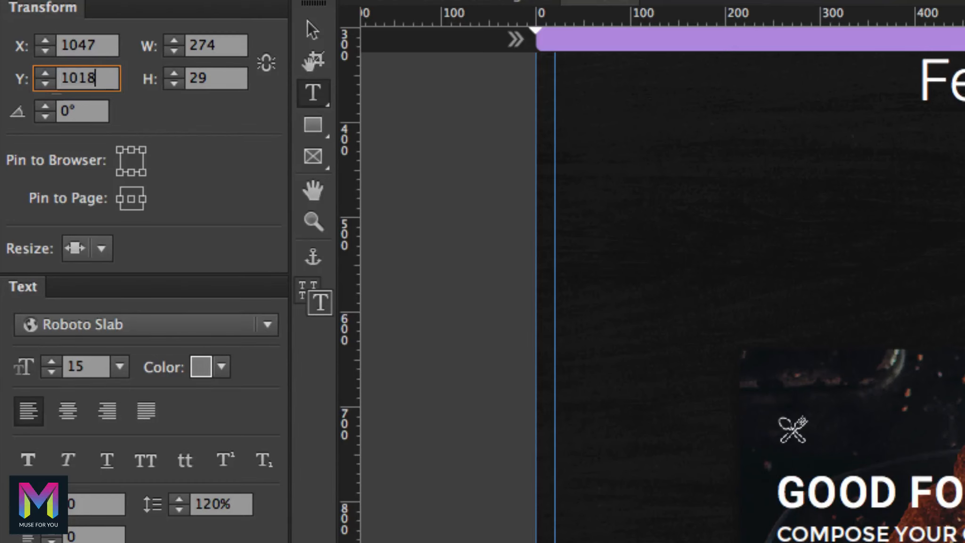
key("Tab")
type("302")
key("Tab")
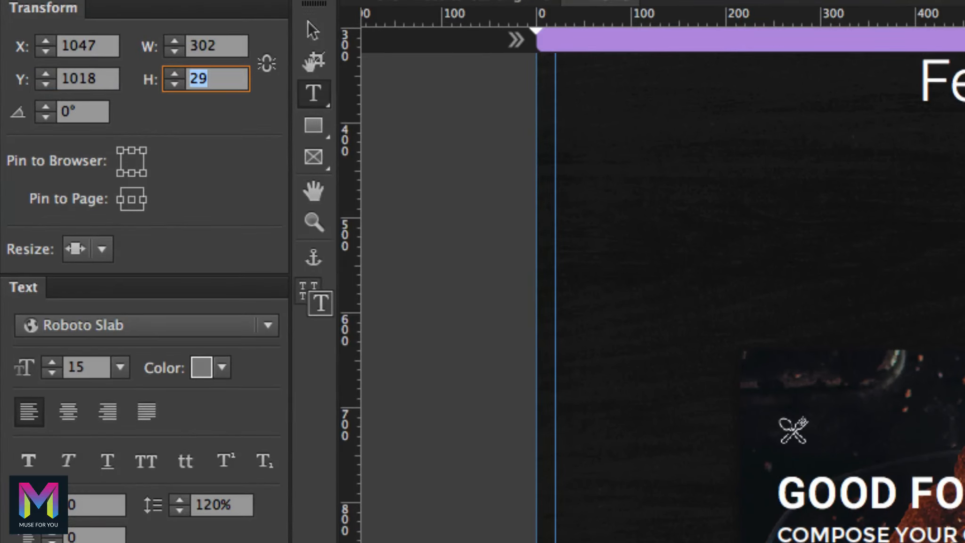
type("18")
key("Return")
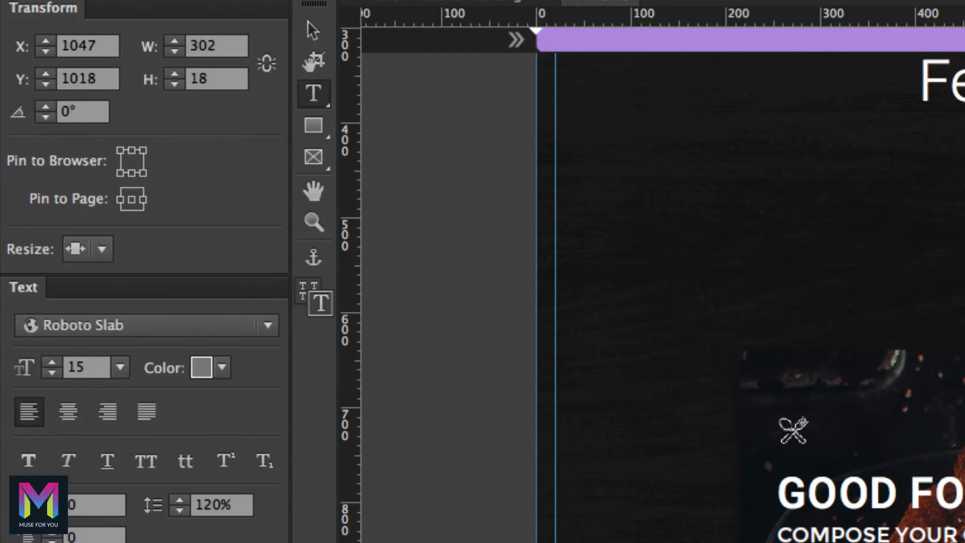
- Pin the disposition frame to the page centre, set its resize option to None and make its text uppercase
left_click(131, 199)
left_click(112, 249)
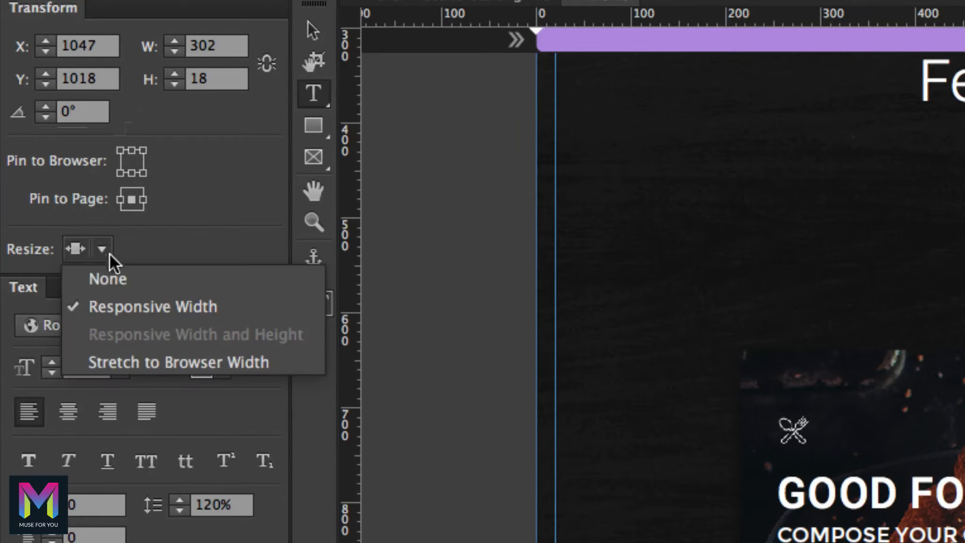
left_click(111, 278)
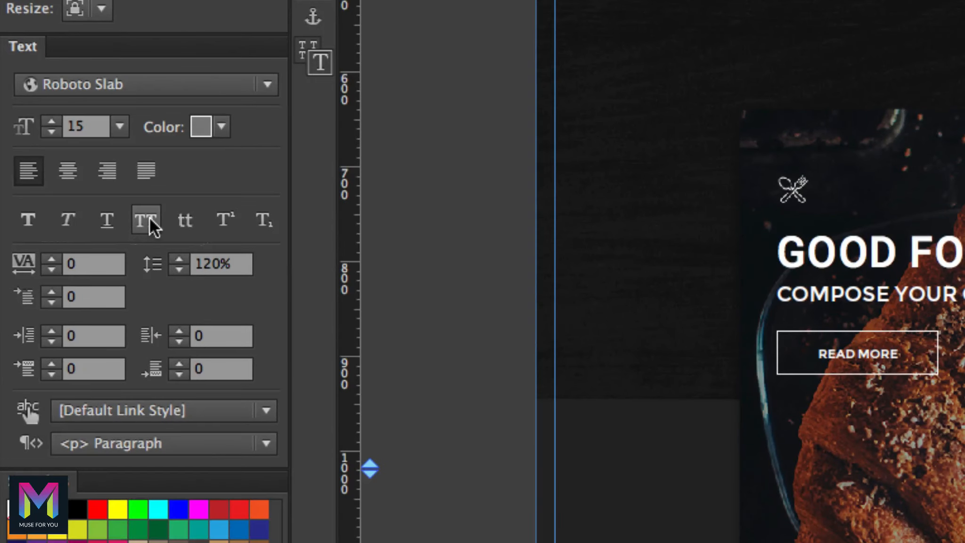
left_click(150, 221)
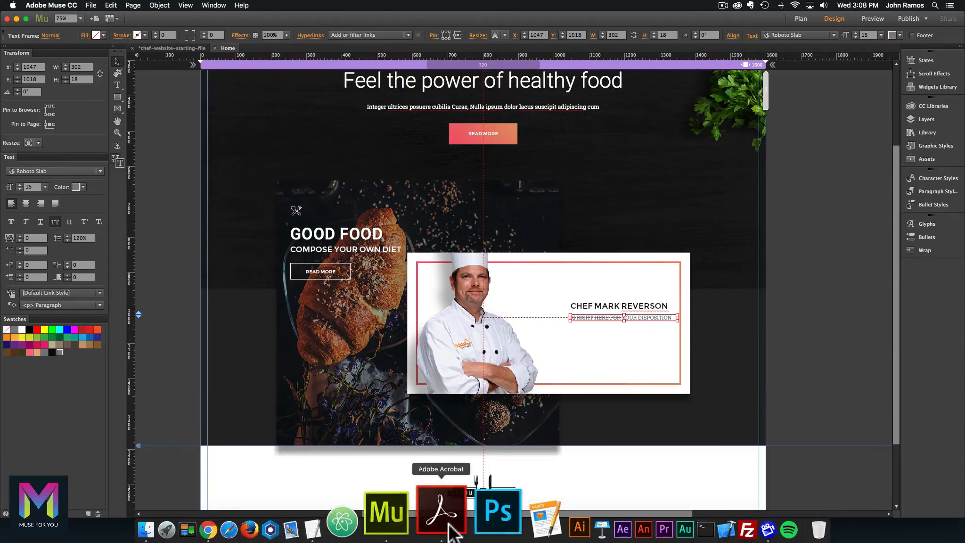
- Check the reference PDF in Acrobat, then back in Muse add a text frame about 242 by 40 below the disposition line with a placeholder phone number
left_click(441, 528)
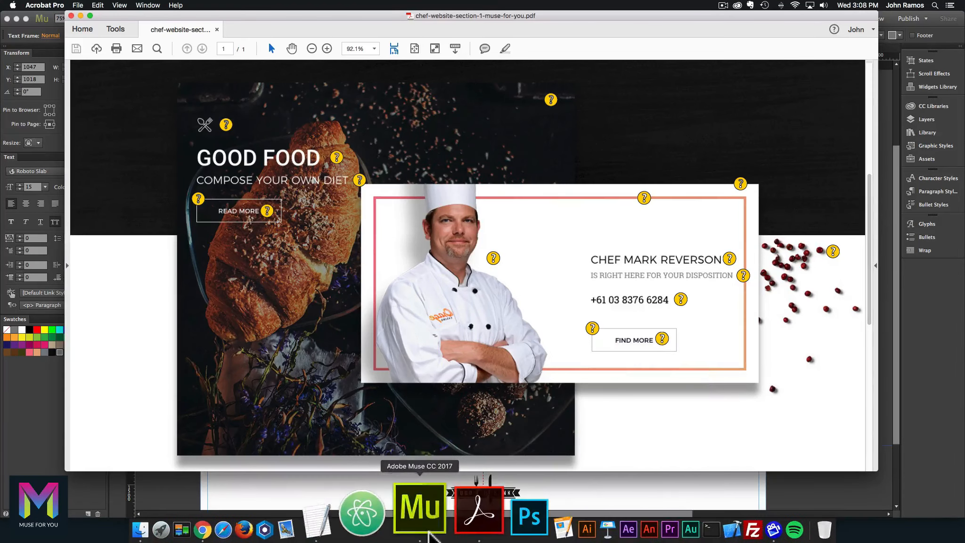
left_click(413, 526)
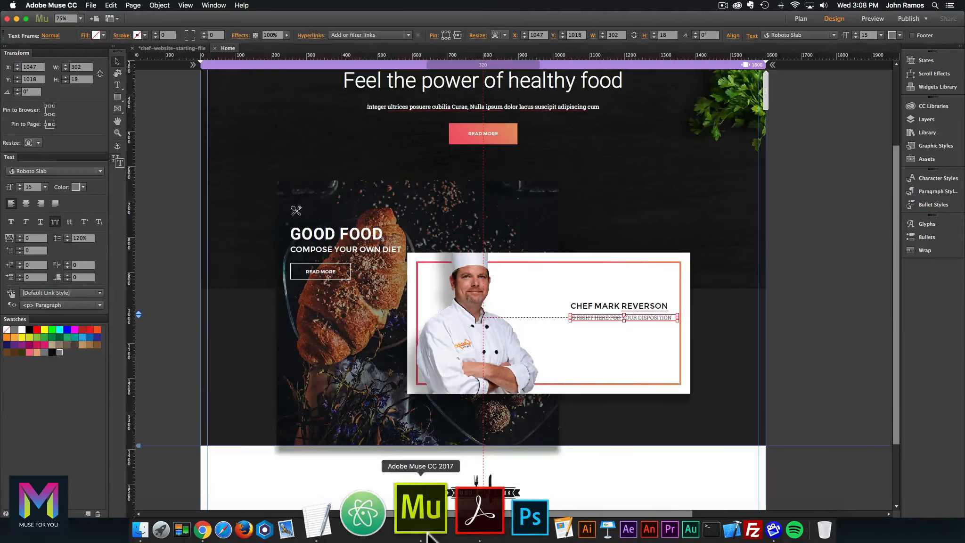
left_click(118, 85)
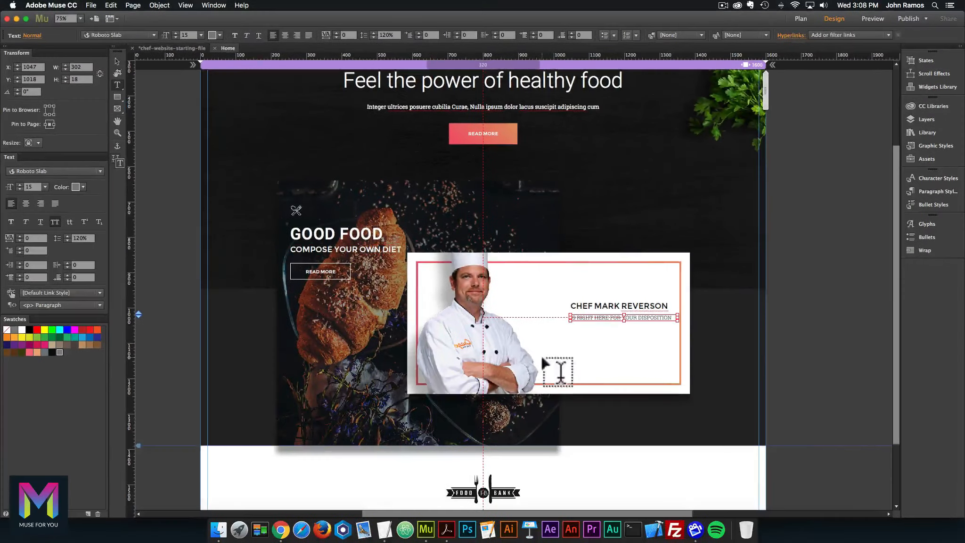
left_click_drag(570, 328, 656, 343)
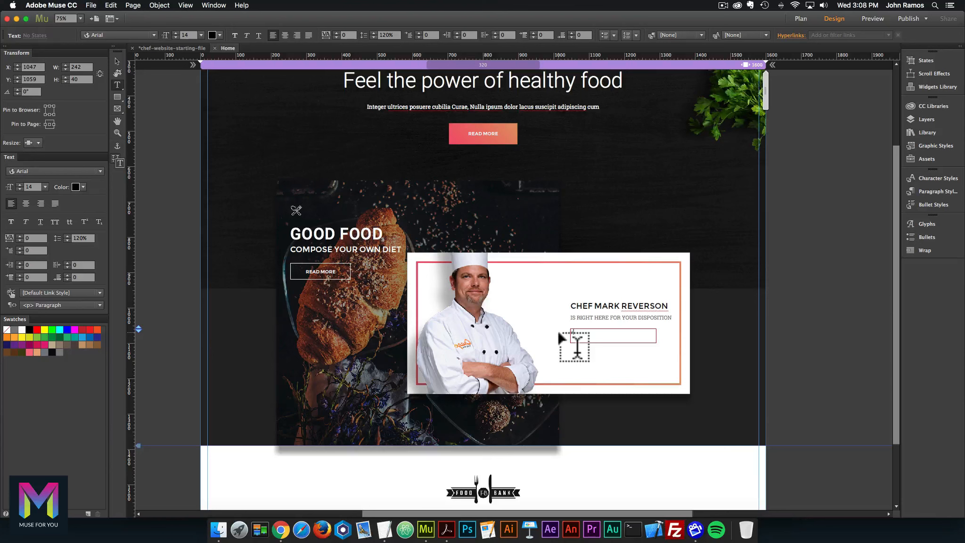
type("1234567890")
- Select the phone number text, check the reference PDF in Acrobat, and back in Muse format it in Roboto Slab at size 20
double_click(608, 332)
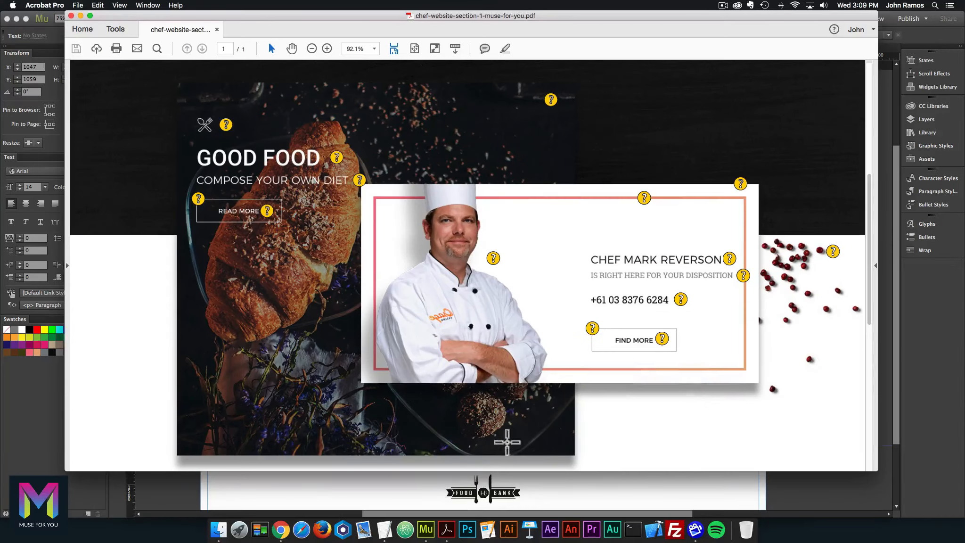
left_click(427, 527)
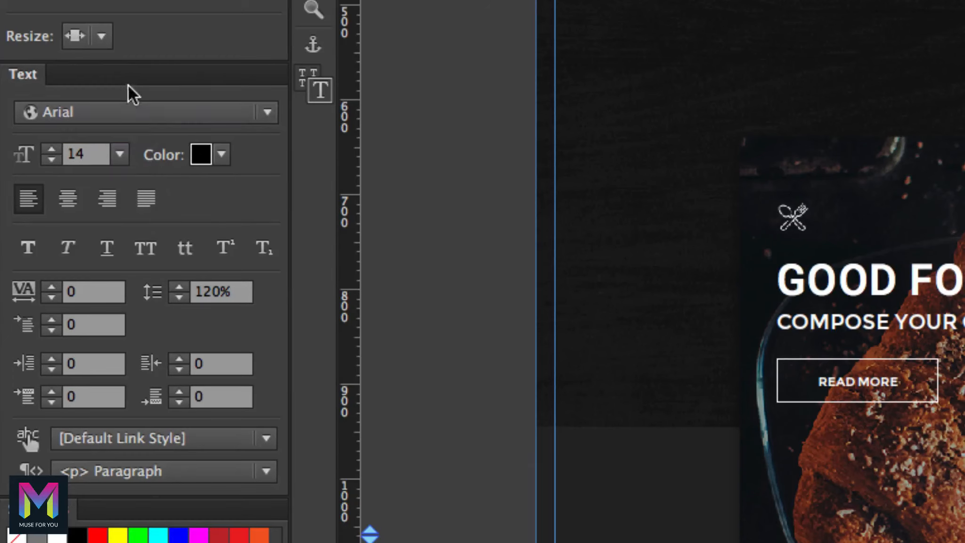
left_click(117, 112)
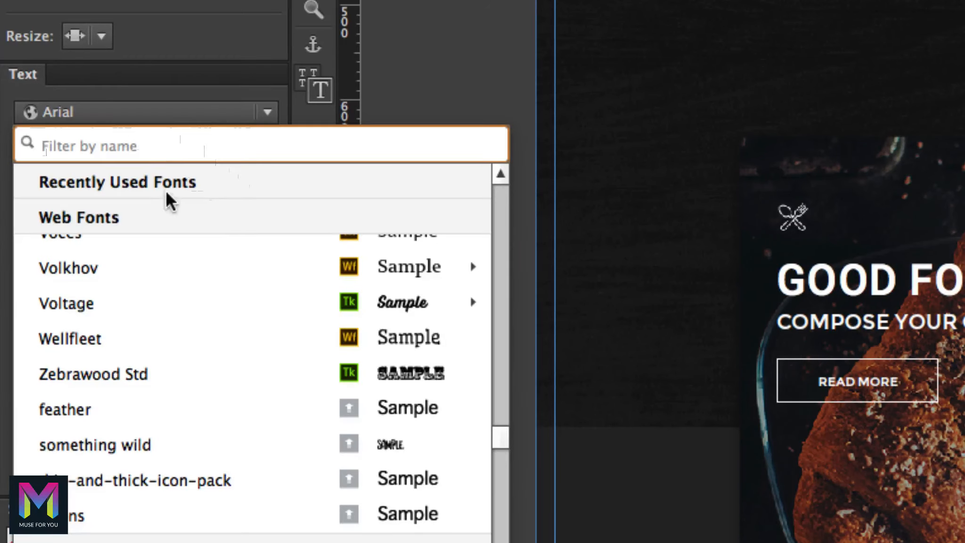
scroll(164, 187, "up", 10)
left_click(146, 219)
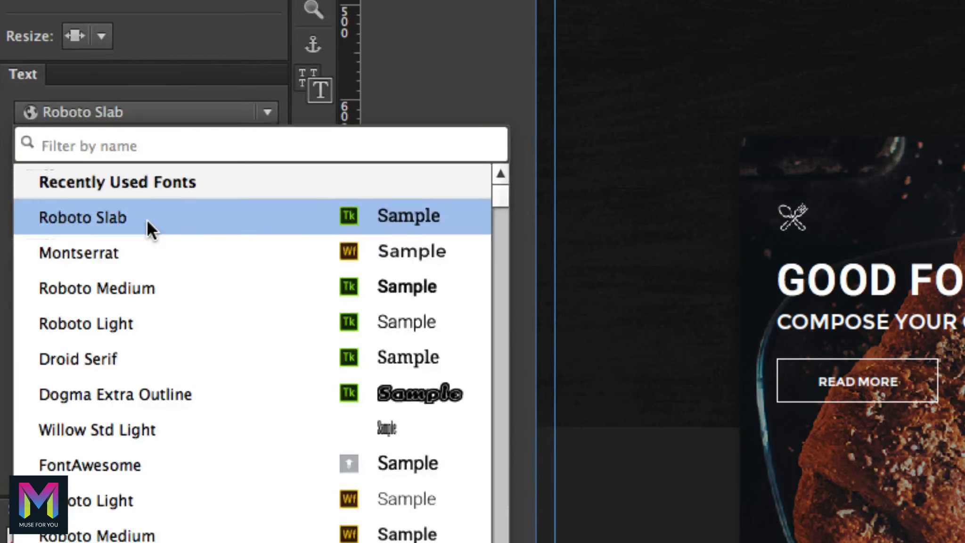
left_click_drag(89, 154, 51, 158)
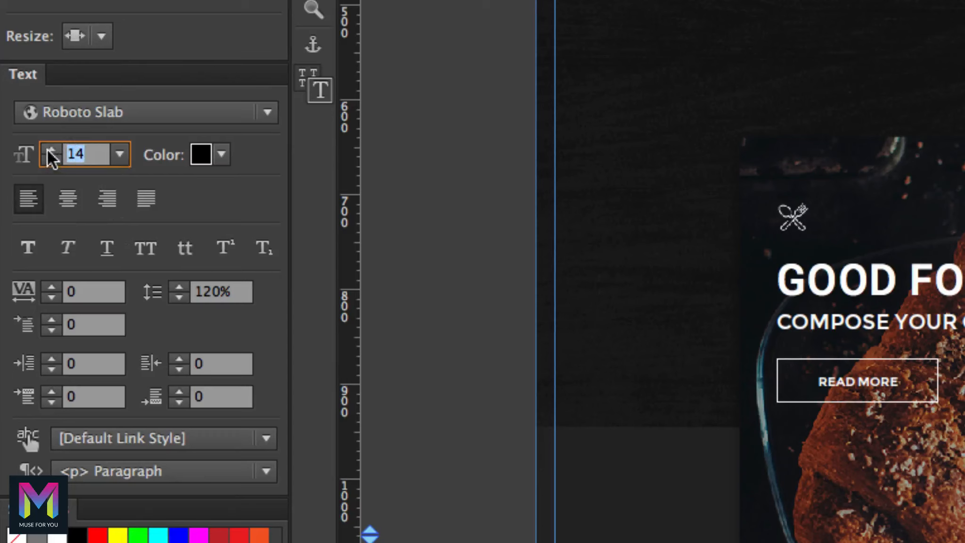
type("20")
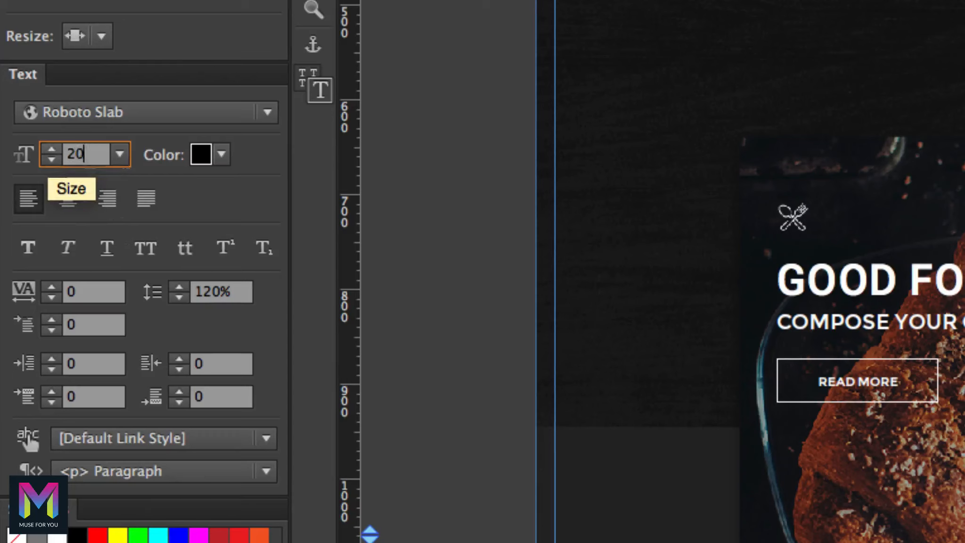
key("Return")
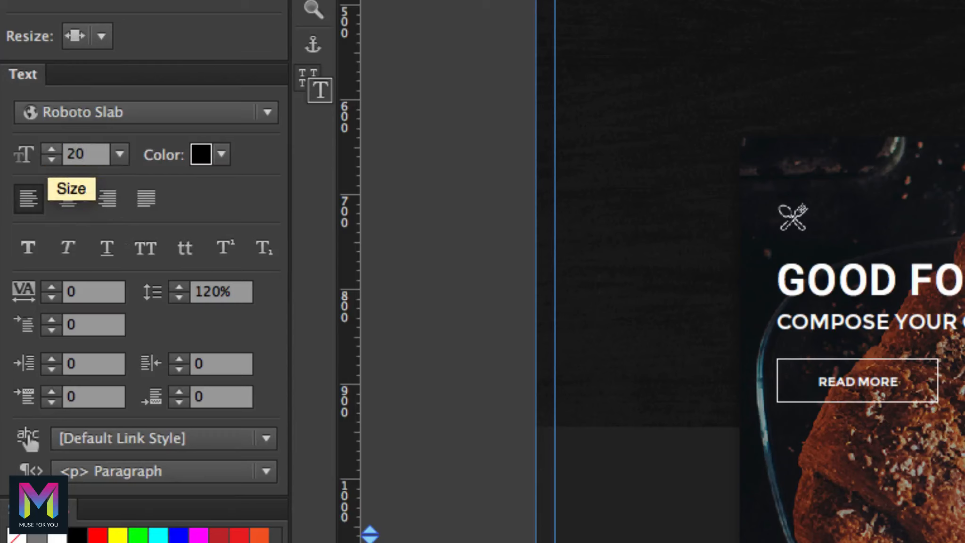
- Colour the phone number text with the saved near-black swatch #09090A
left_click(219, 154)
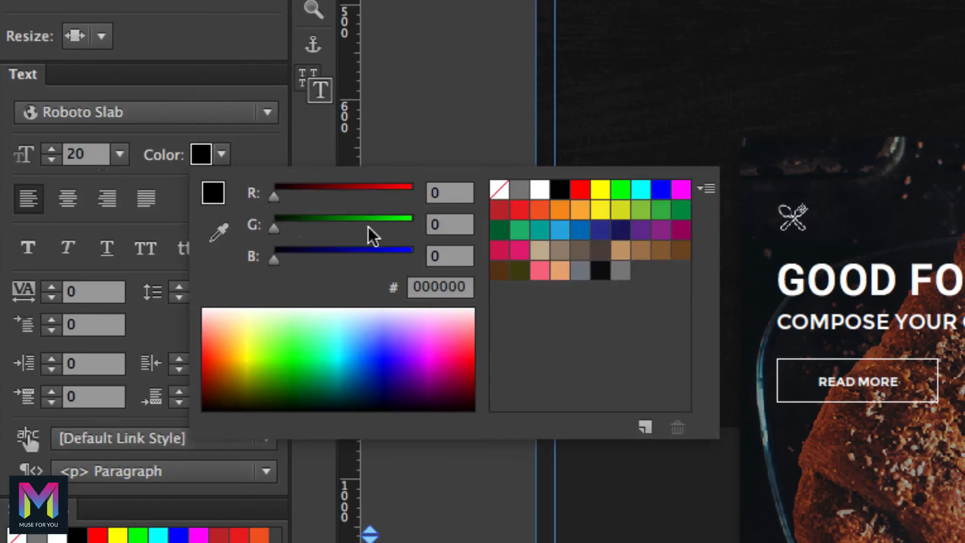
left_click(600, 273)
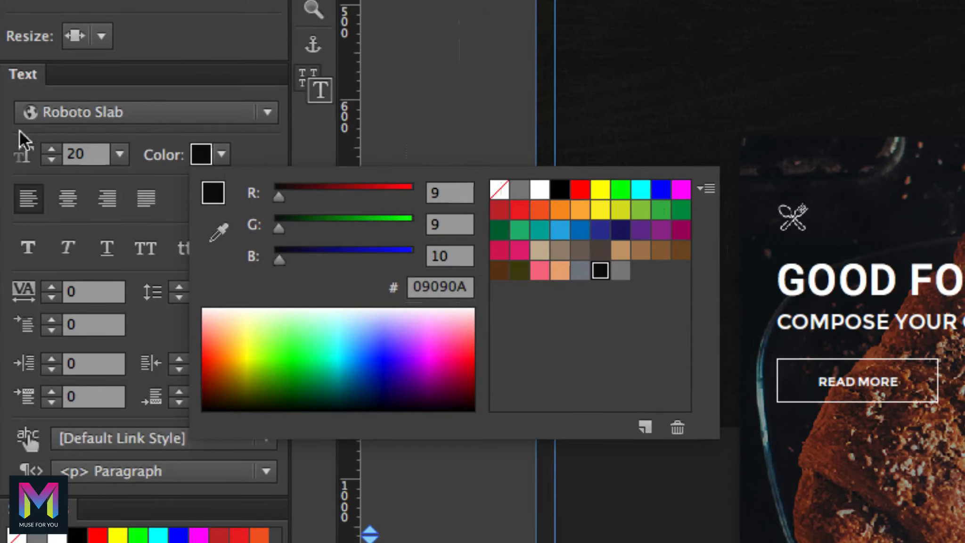
left_click(4, 136)
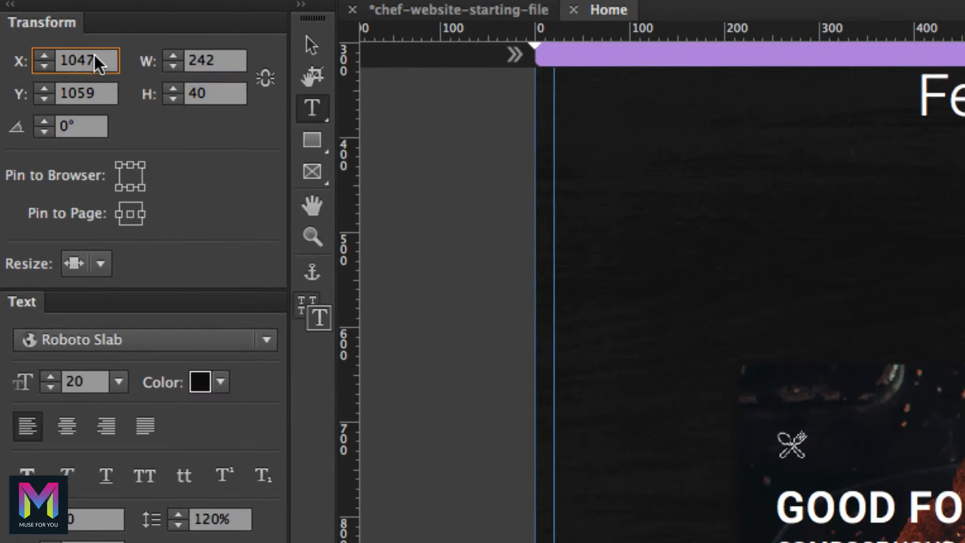
- Set the phone number's text frame to Y 1064, width 302 and height 24
left_click(97, 61)
left_click(99, 94)
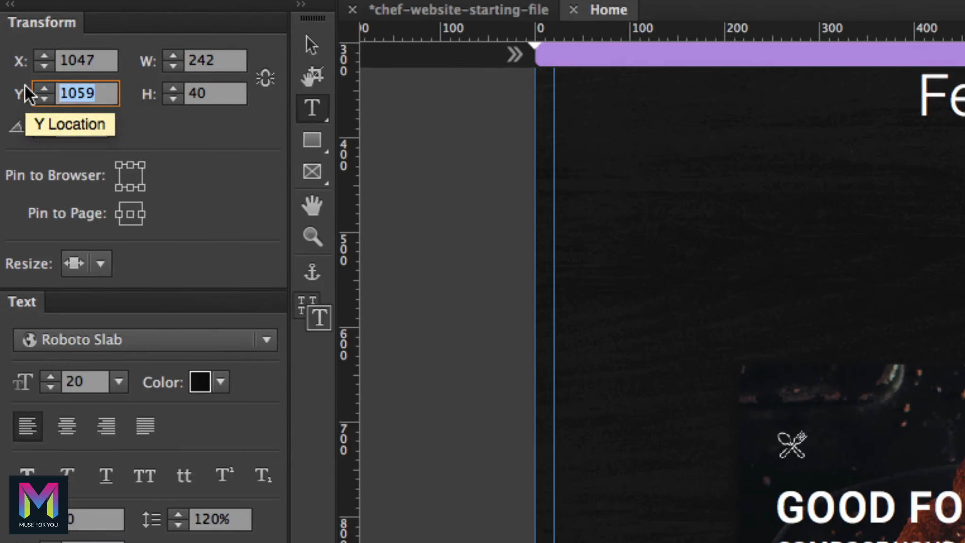
type("1064")
key("Return")
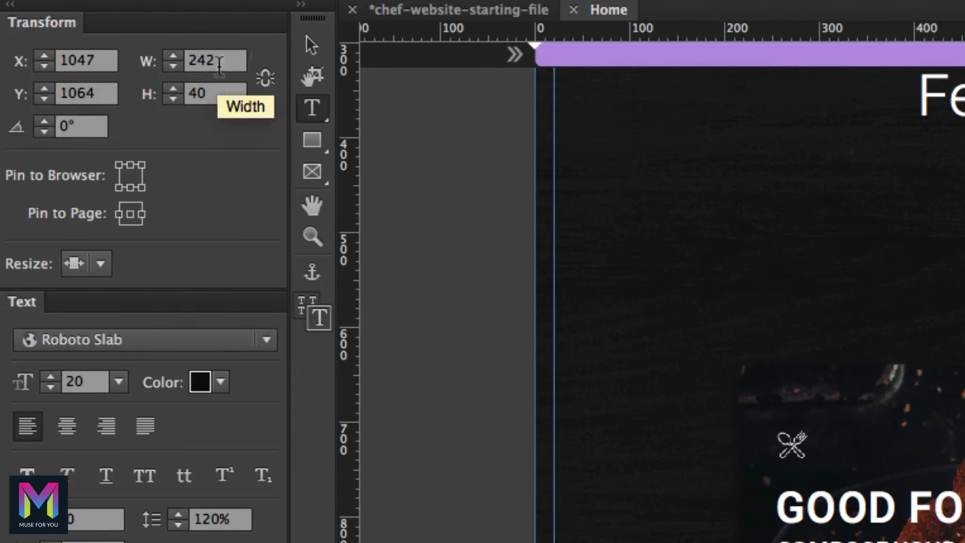
left_click(173, 62)
type("302")
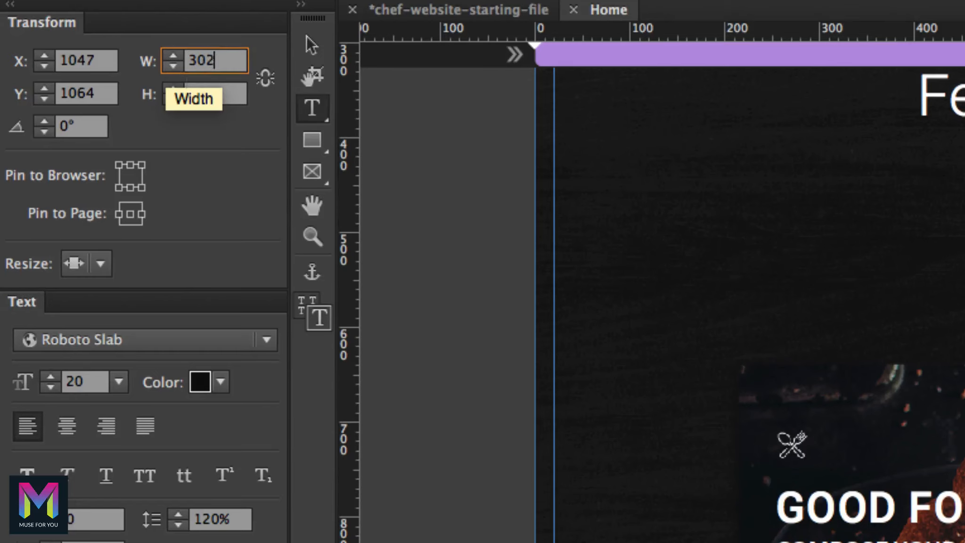
key("Tab")
key("Return")
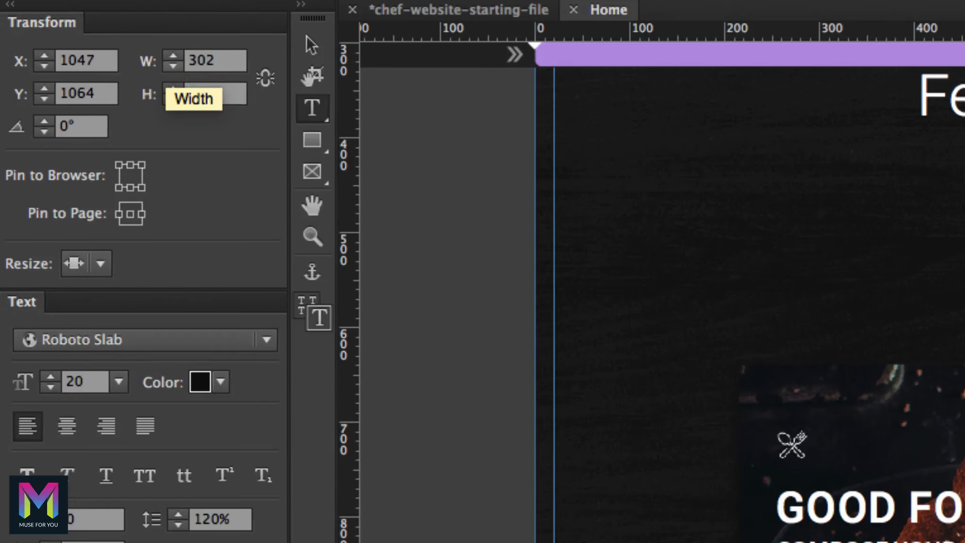
- Pin the phone number frame to the page centre, set its resize option to None and deselect it
left_click(129, 214)
left_click(98, 268)
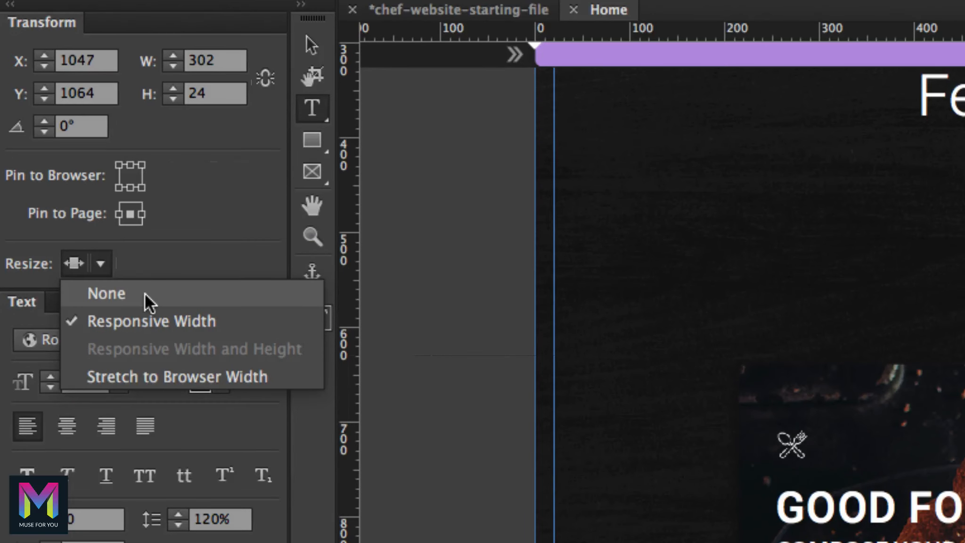
left_click(145, 294)
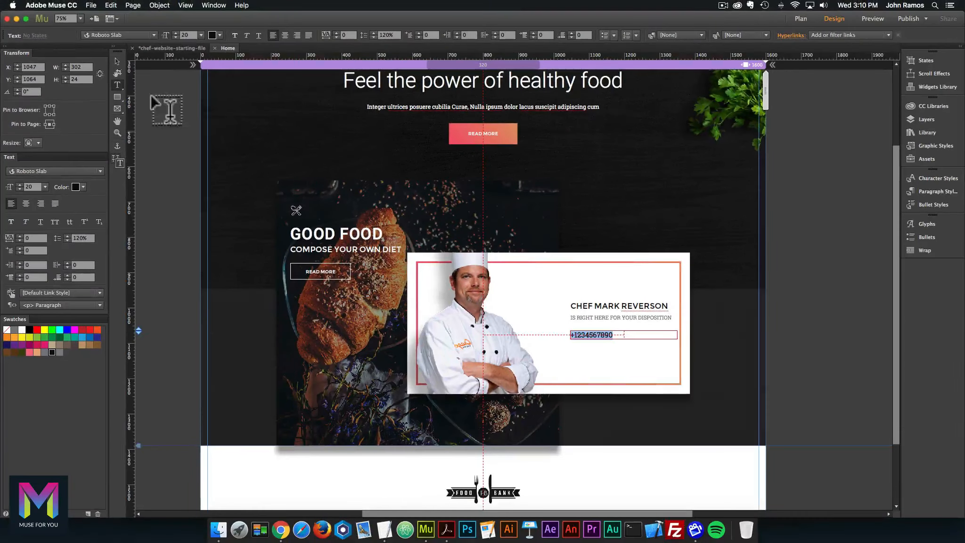
left_click(119, 59)
left_click(149, 116)
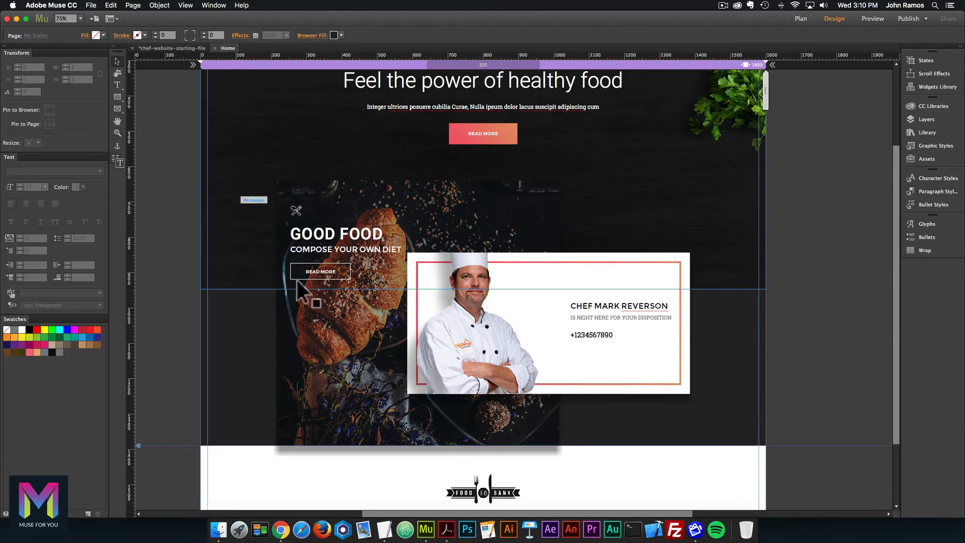
- Space the placeholder phone number's digits into groups of two, three, three and two, and deselect its frame
left_click(601, 333)
left_click(607, 332)
left_click_drag(620, 333, 533, 330)
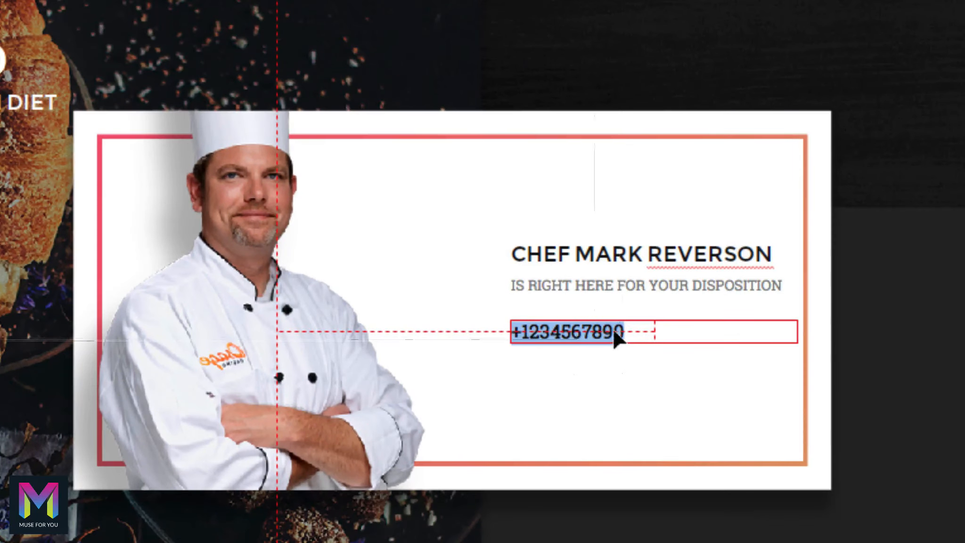
left_click(558, 331)
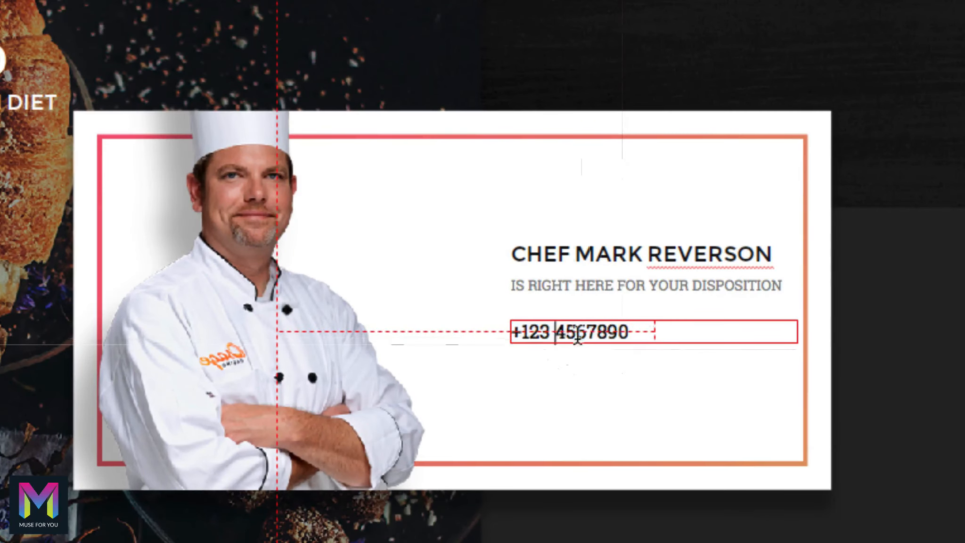
left_click(586, 332)
left_click(537, 332)
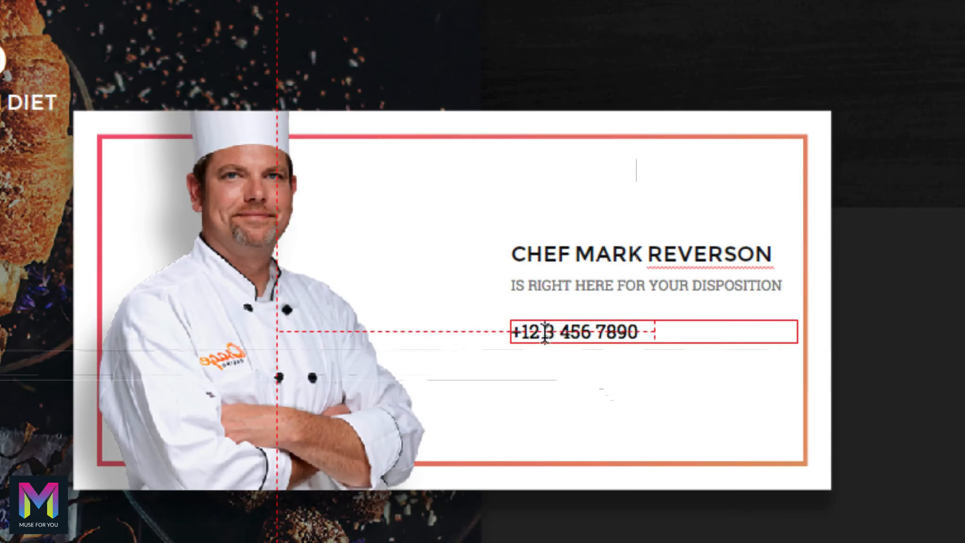
left_click(559, 332)
key("BackSpace")
left_click(578, 333)
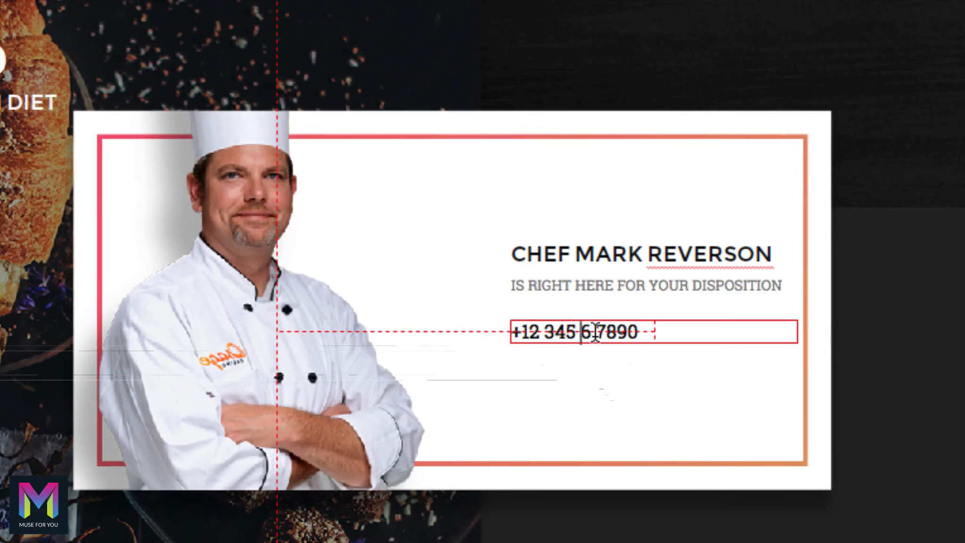
left_click(596, 333)
key("BackSpace")
left_click(611, 332)
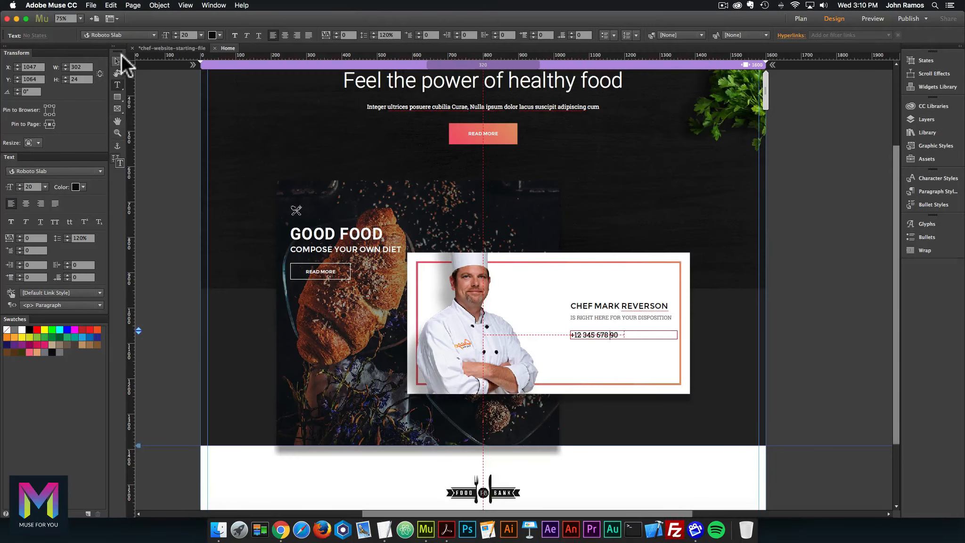
left_click(117, 61)
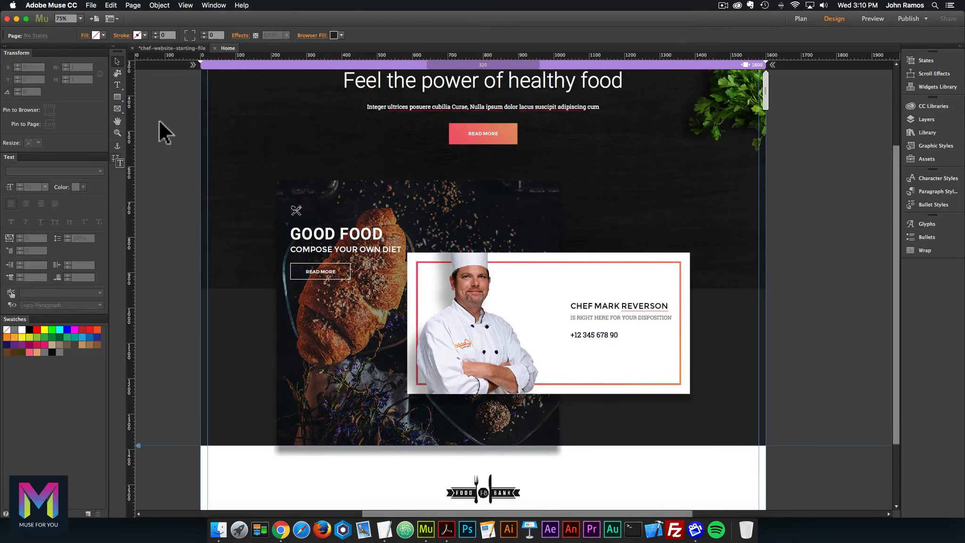
- Check the button below the chef's phone number in the reference PDF and return to the Home page design
left_click(446, 529)
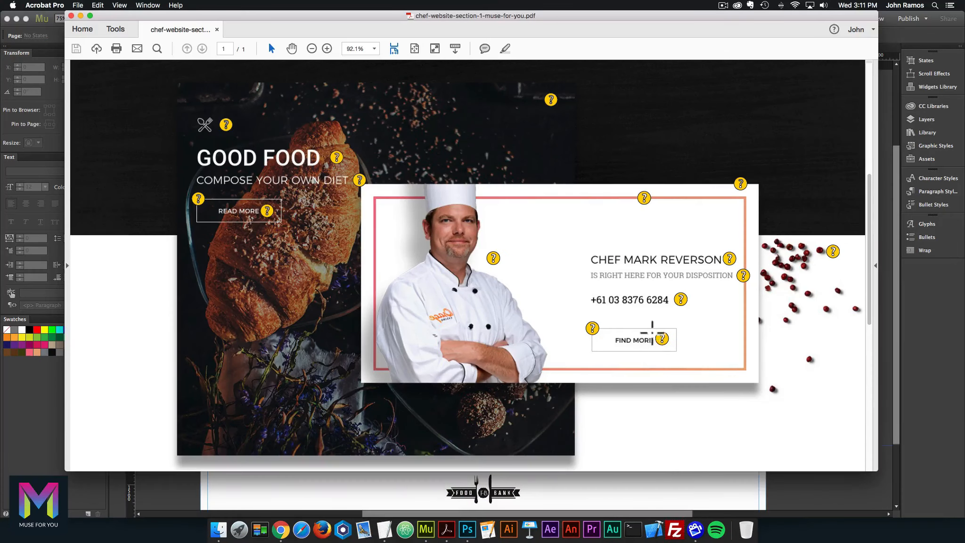
left_click(837, 493)
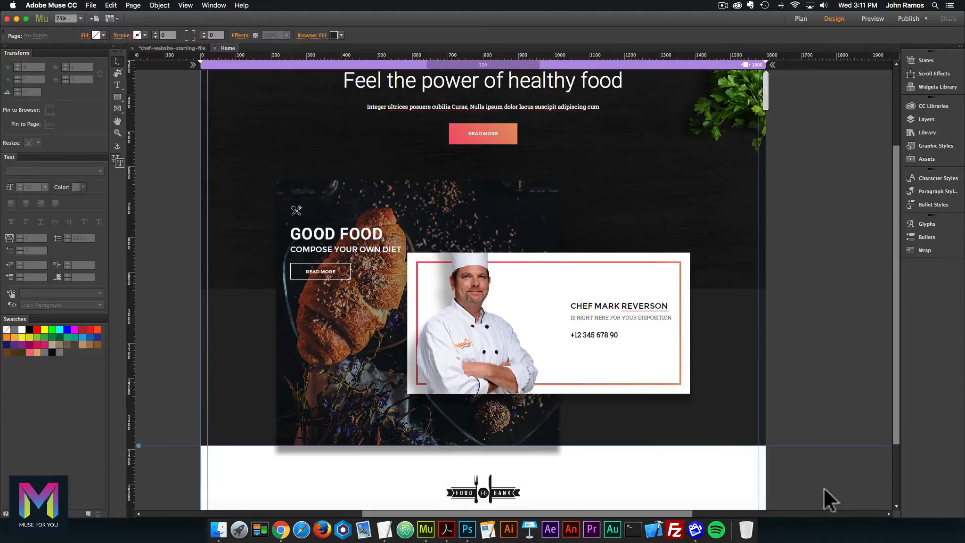
left_click(331, 269)
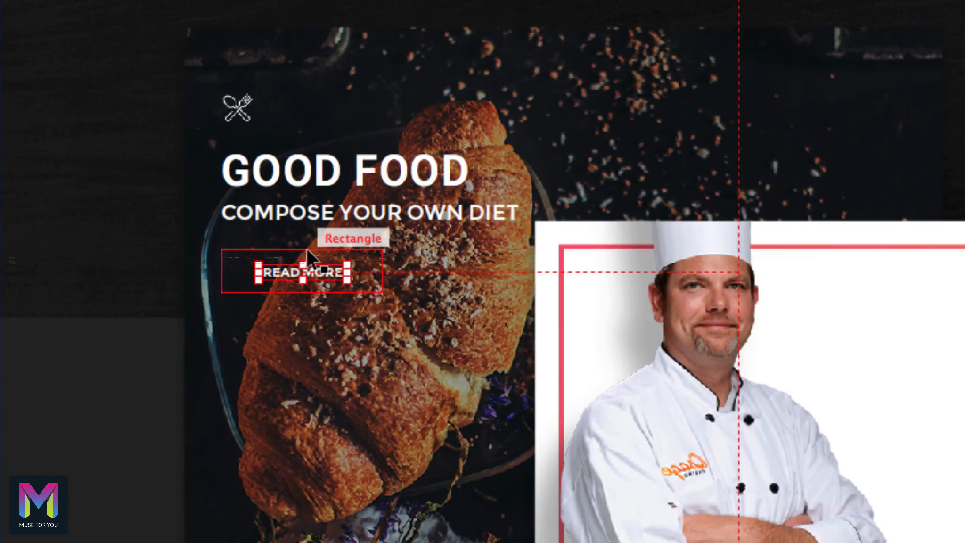
left_click(336, 261, "shift")
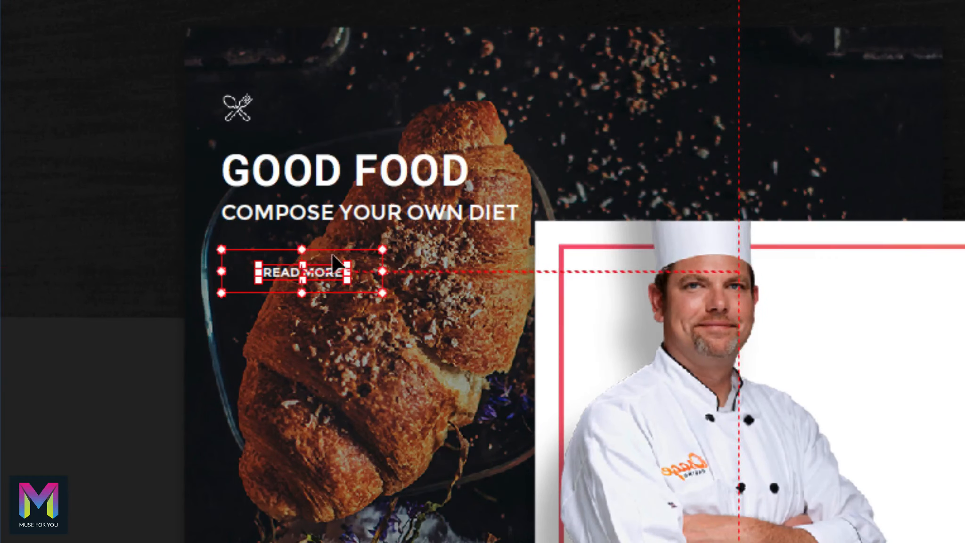
left_click(149, 283)
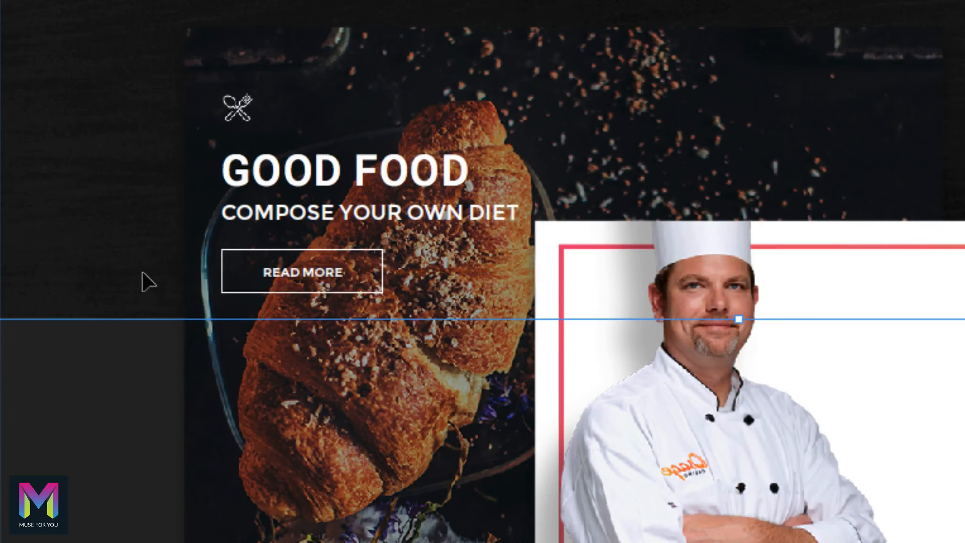
left_click(304, 271)
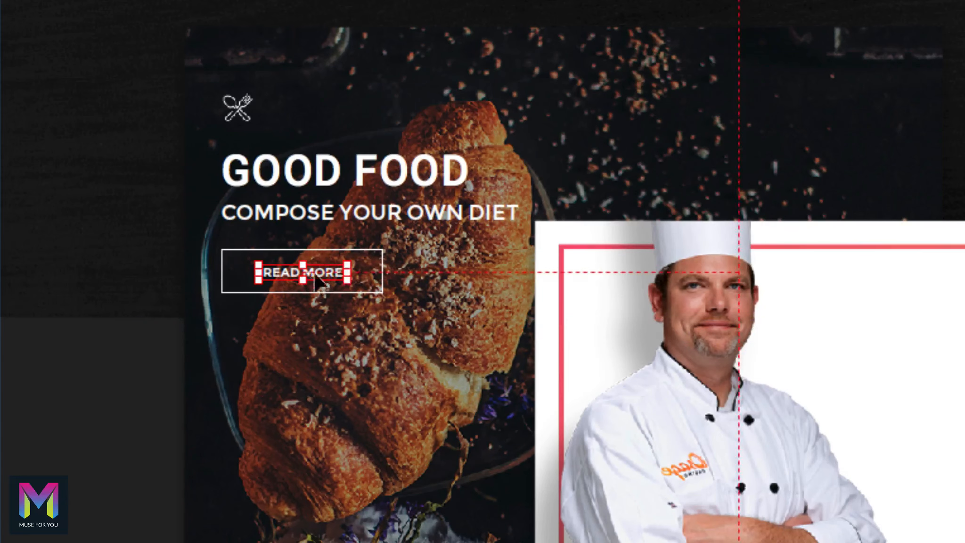
left_click(373, 292, "shift")
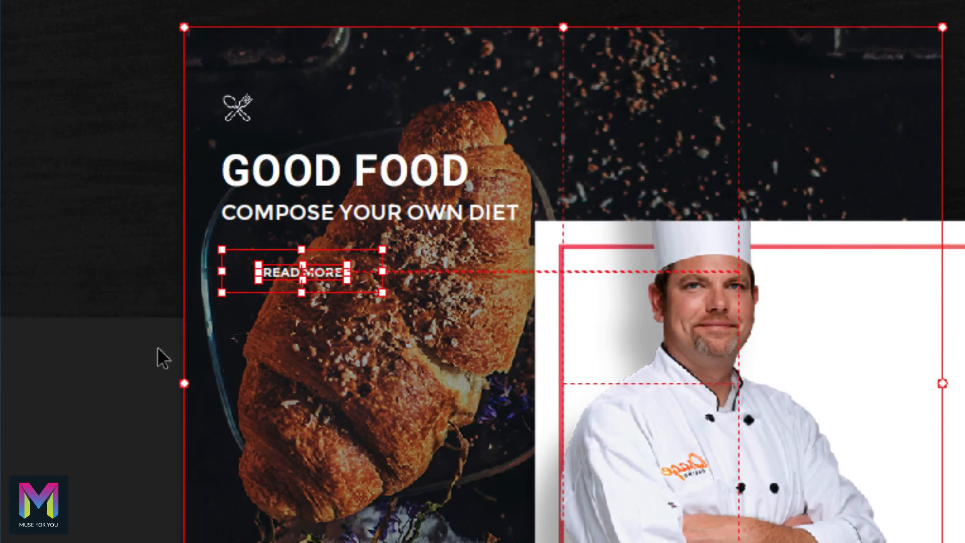
left_click(134, 347)
- Duplicate the Good Food block's READ MORE text and outline, placing the copy below the chef's phone number at about X 1047, Y 1116
left_click(302, 270)
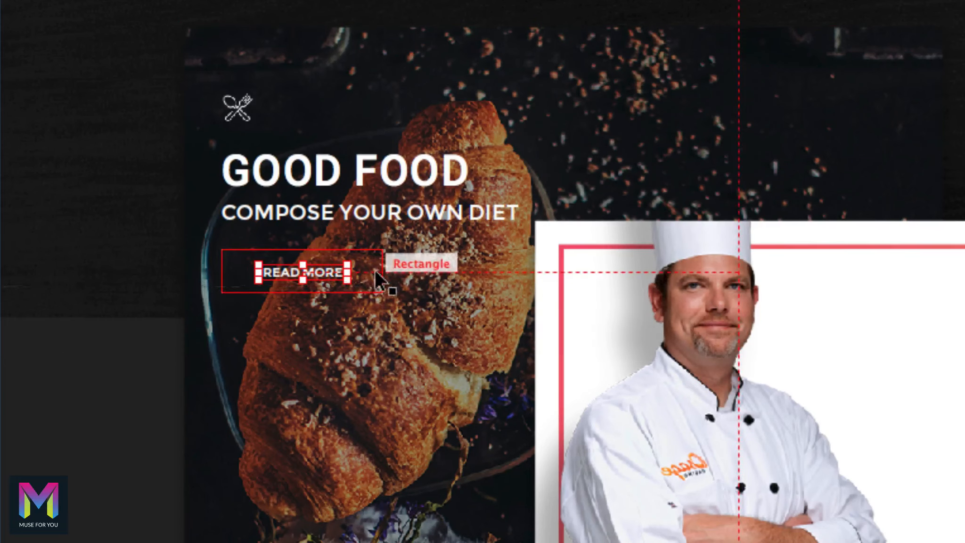
left_click(380, 268, "shift")
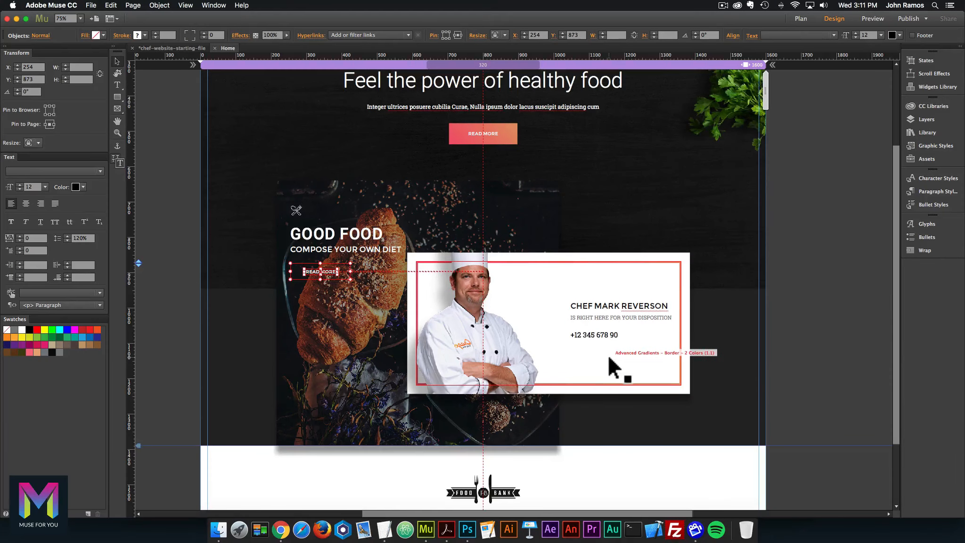
key("ctrl+v")
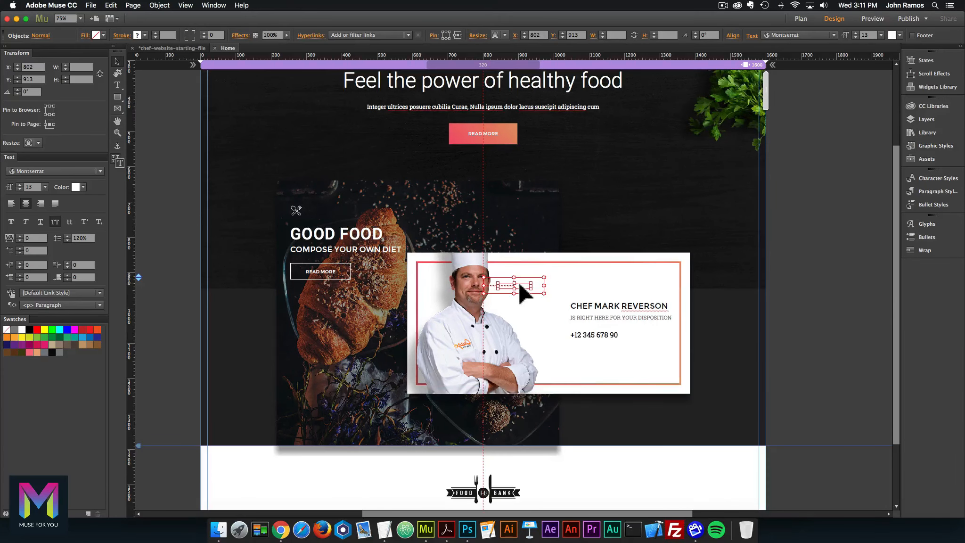
left_click_drag(519, 282, 605, 354)
left_click(747, 355)
- Set the copied button outline's stroke colour to #B8B8B8 and save that colour as a new swatch named with its colour value
left_click(625, 358)
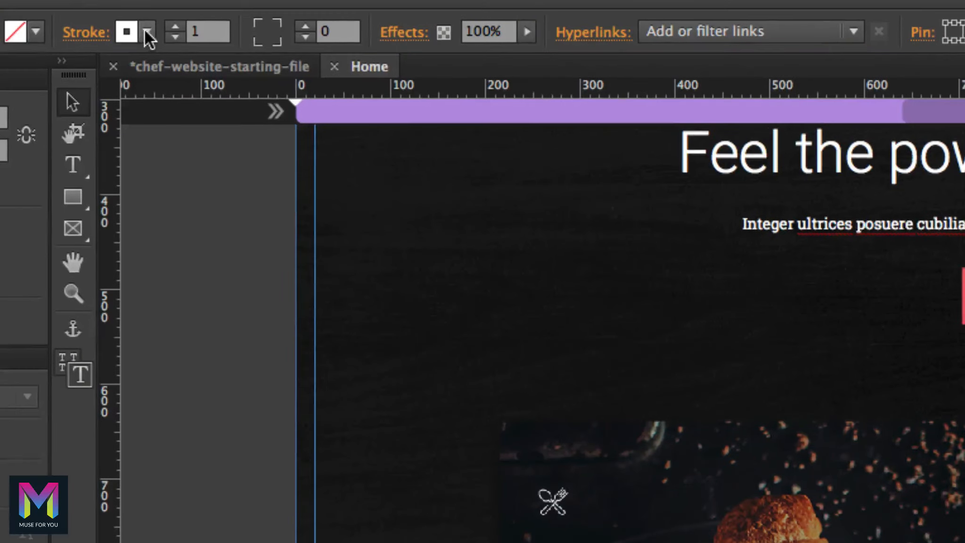
left_click(143, 35)
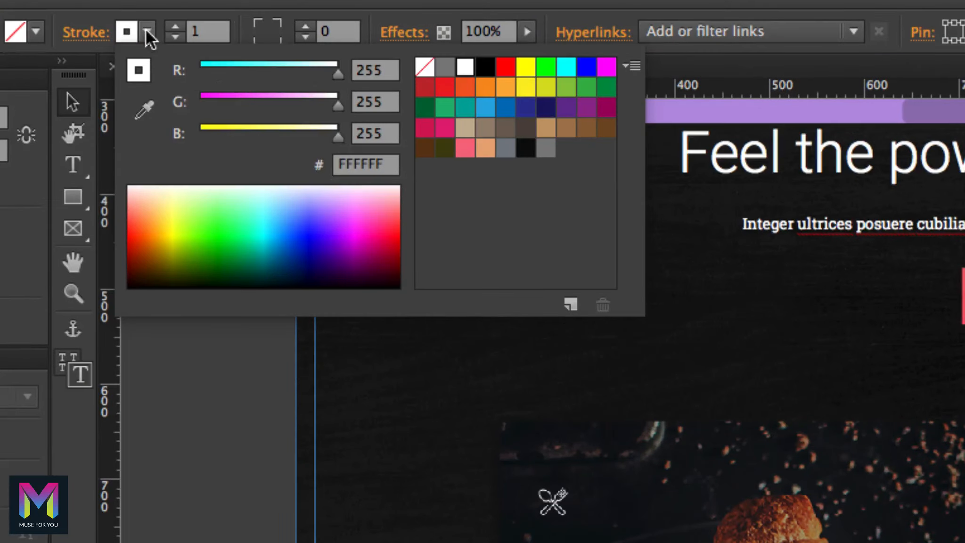
left_click(380, 163)
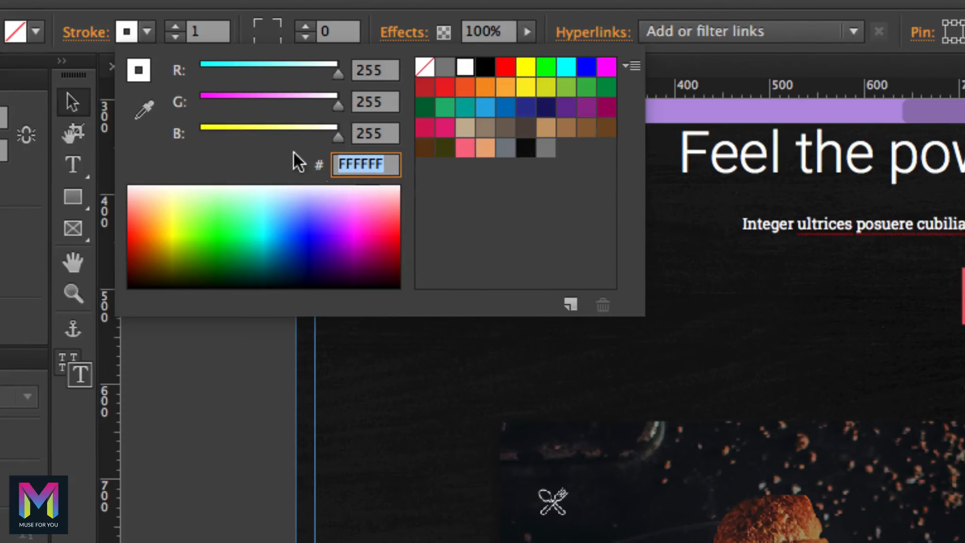
type("B8")
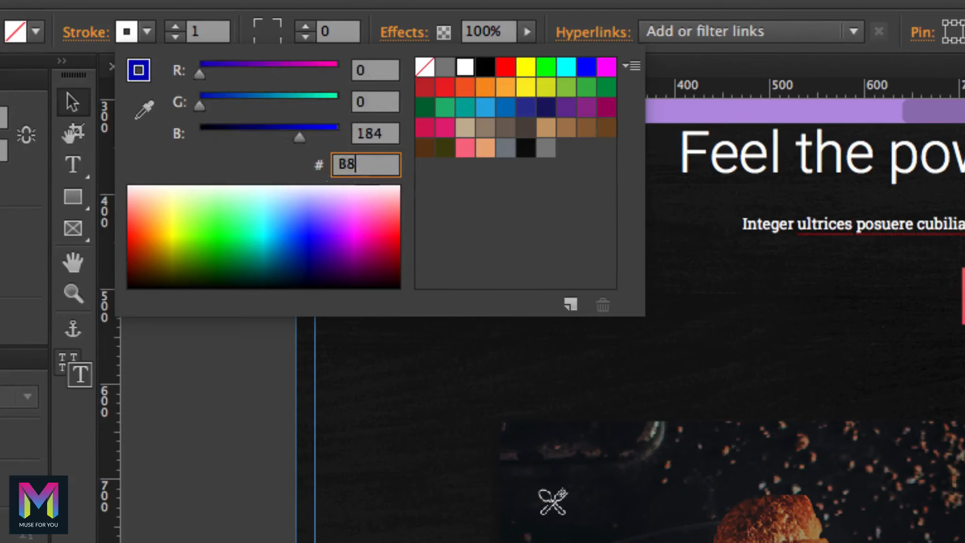
type("B8B8")
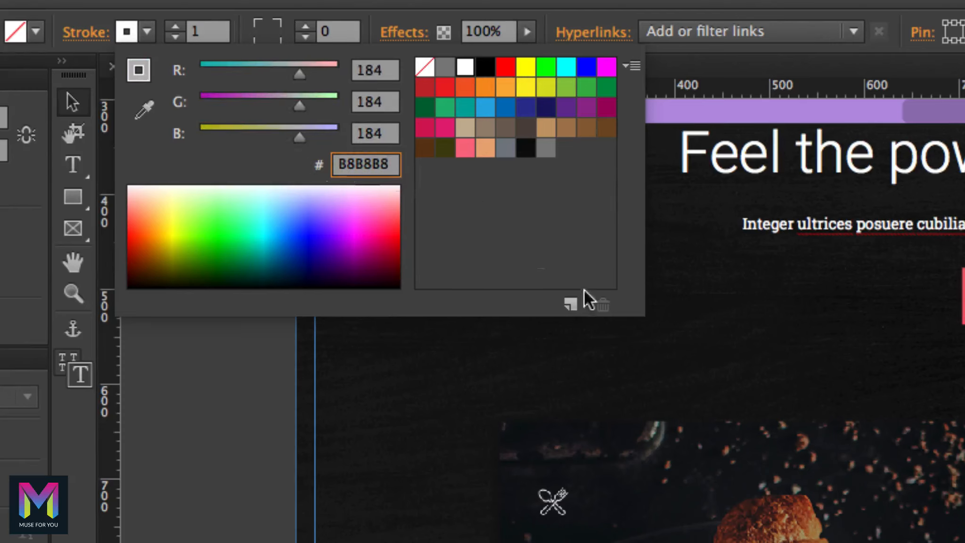
left_click(574, 301)
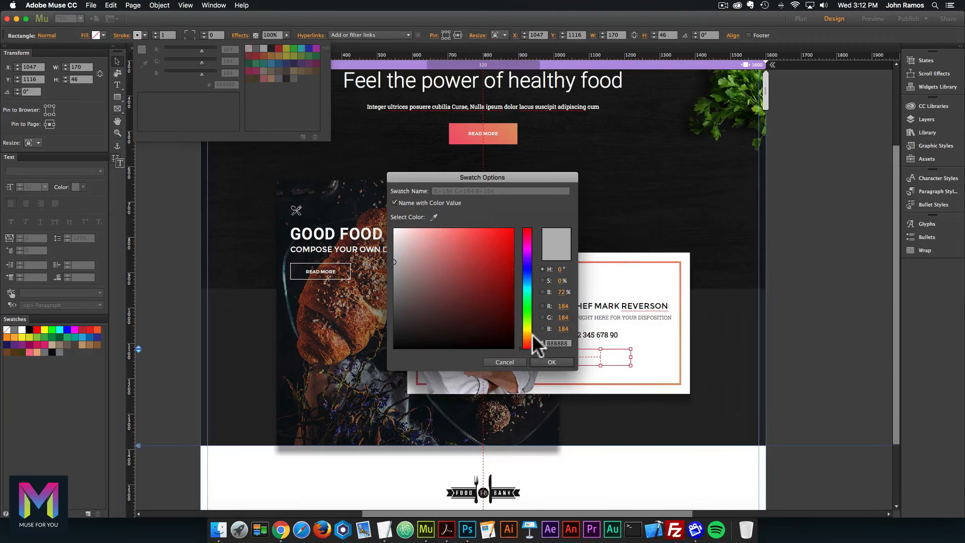
left_click(551, 361)
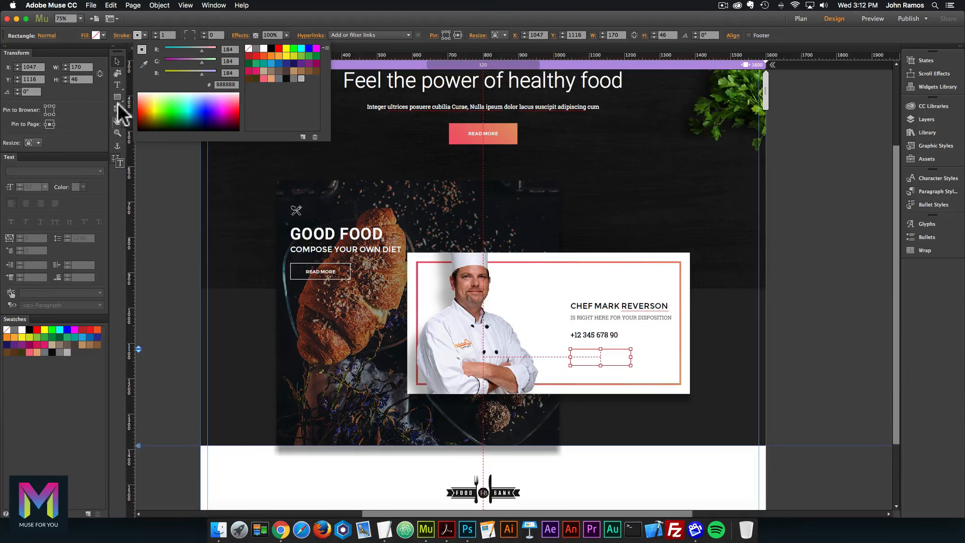
left_click(149, 135)
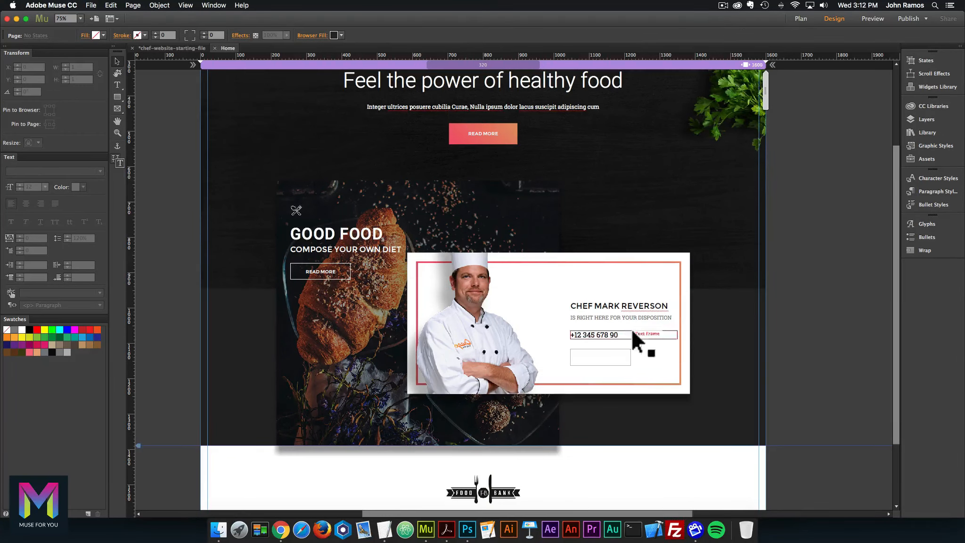
- Replace the copied button's label with FIND MORE
double_click(598, 355)
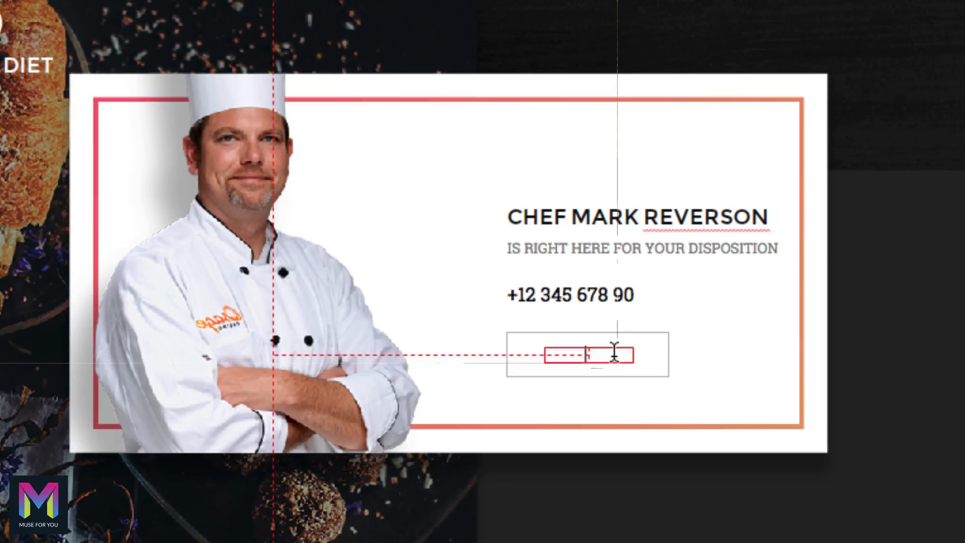
key("ctrl+a")
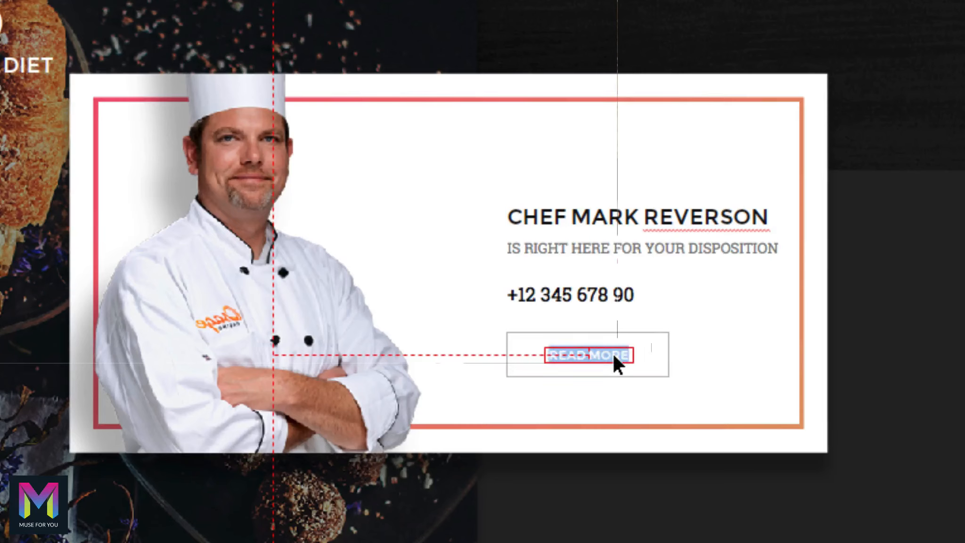
key("BackSpace")
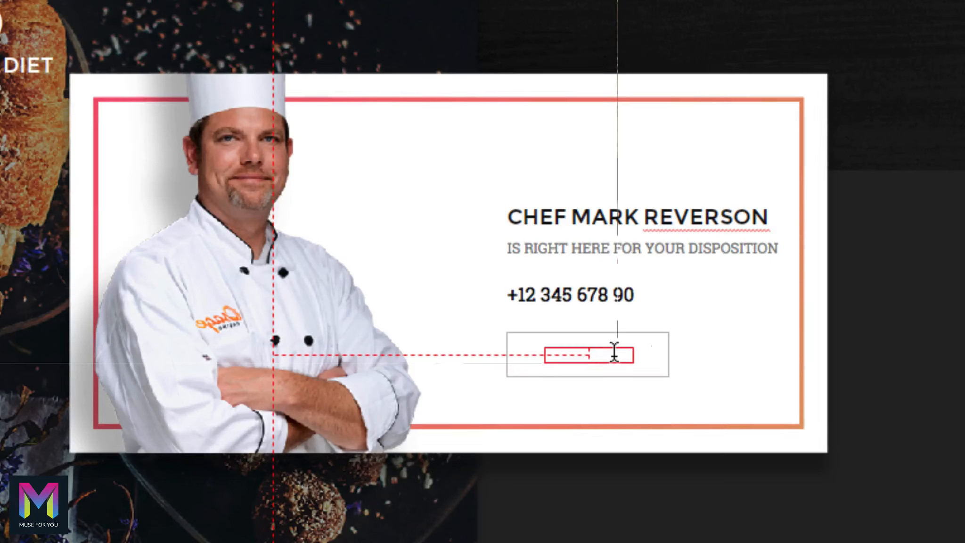
type("FIND MORE")
- Colour the FIND MORE label with the saved near-black swatch #09090A
key("ctrl+a")
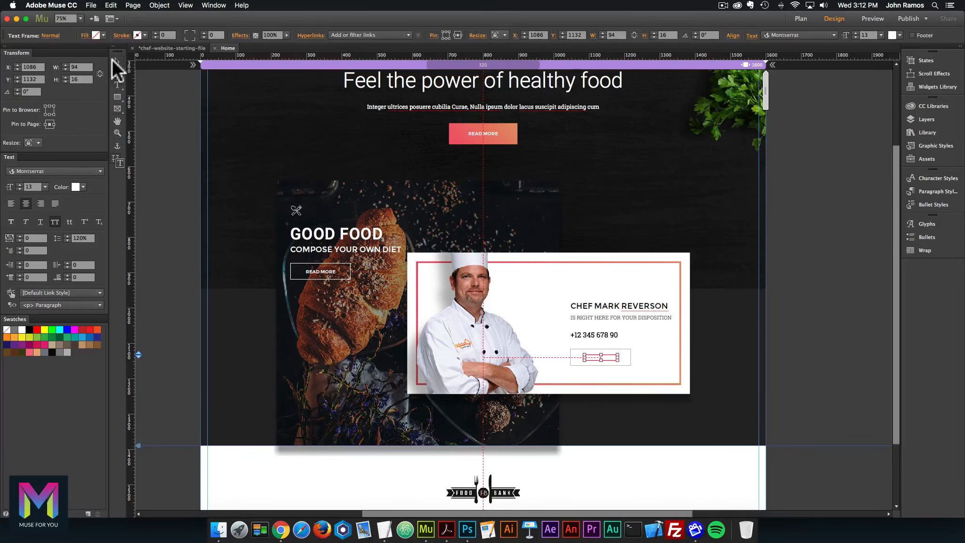
left_click(112, 59)
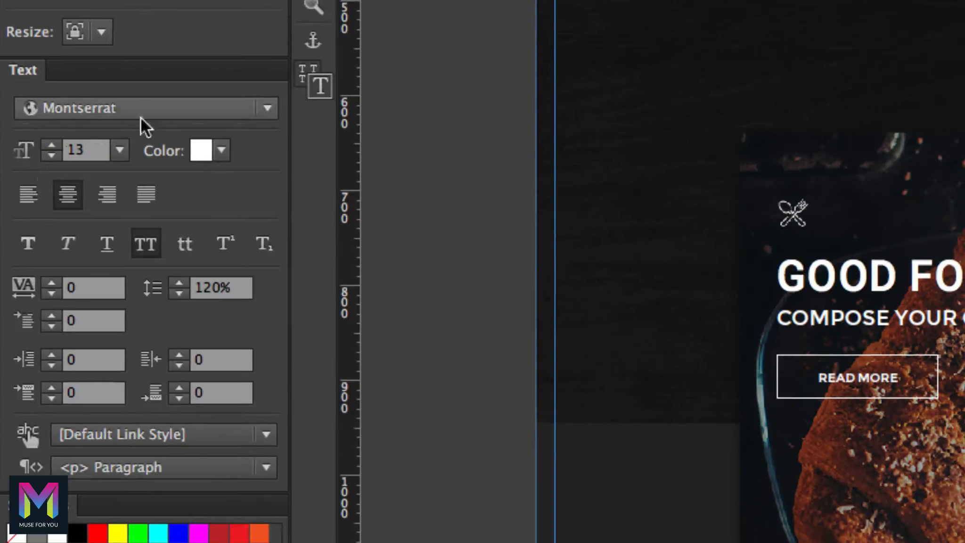
left_click(221, 151)
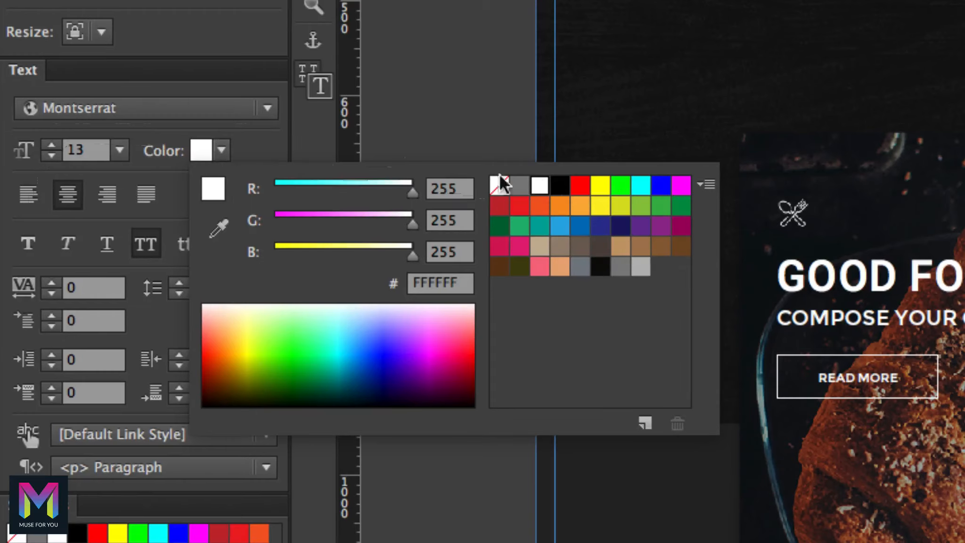
left_click(598, 267)
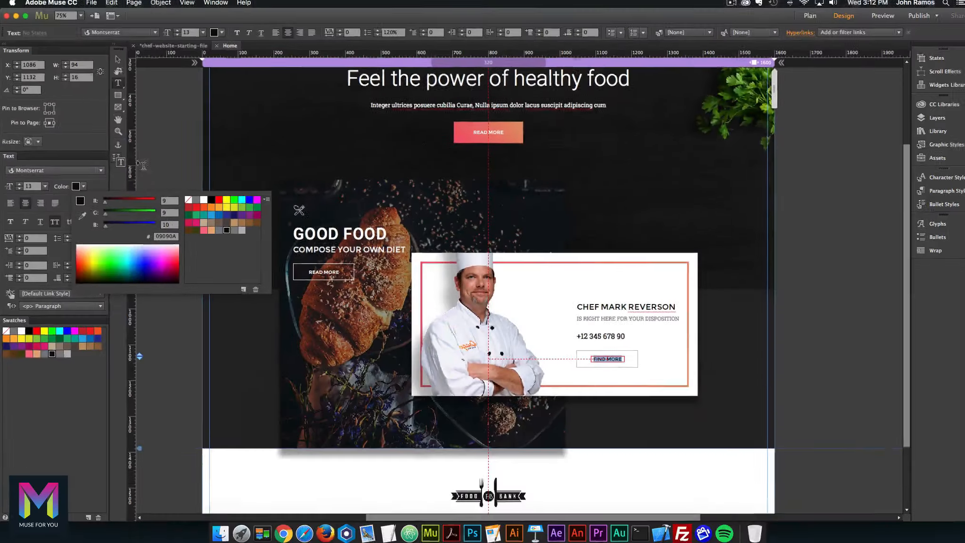
left_click(400, 8)
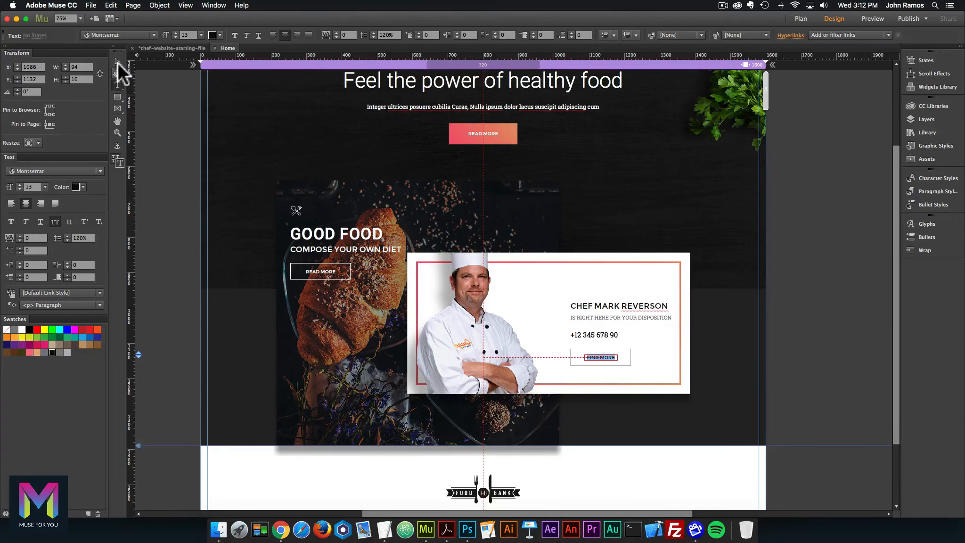
- Set the FIND MORE button outline's Y position to 1133, choose its resize setting and deselect it
left_click(626, 359)
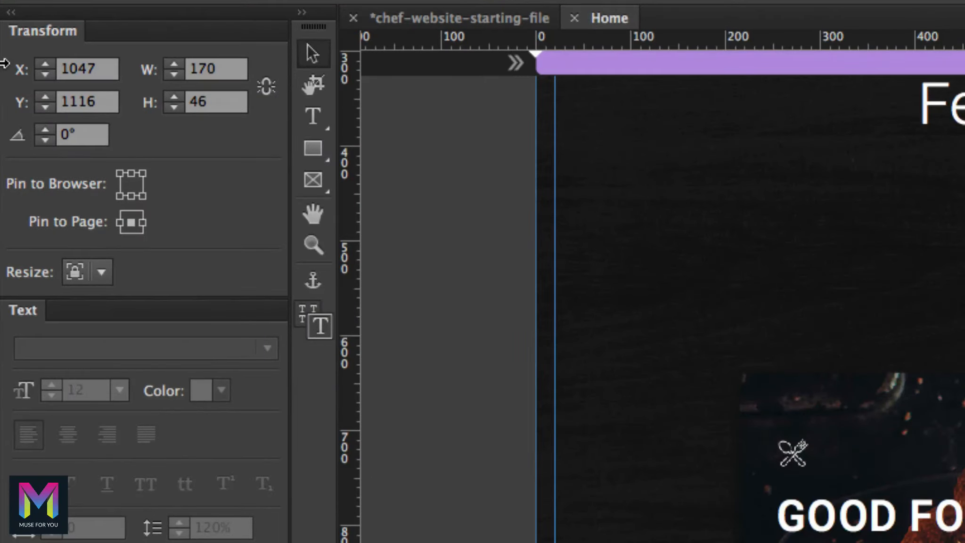
left_click(80, 100)
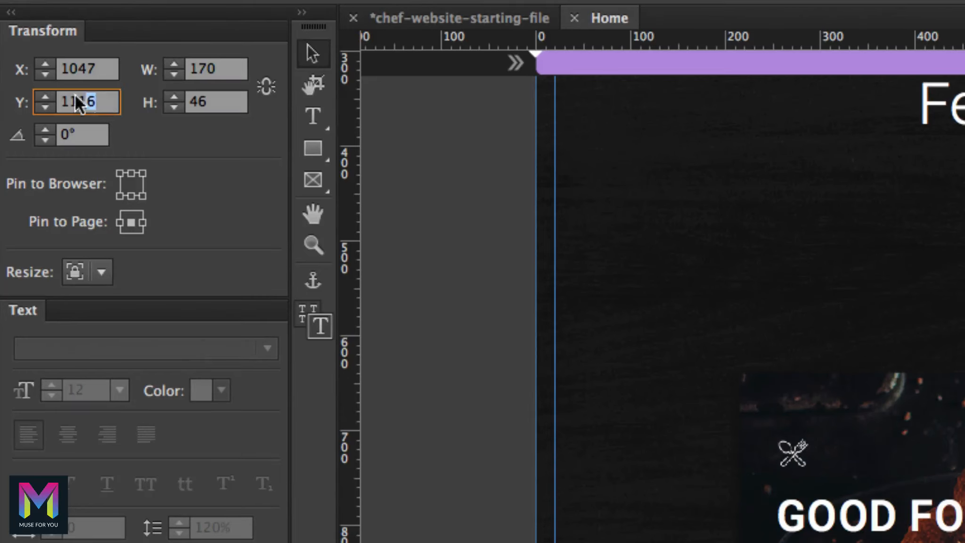
type("1133")
key("Return")
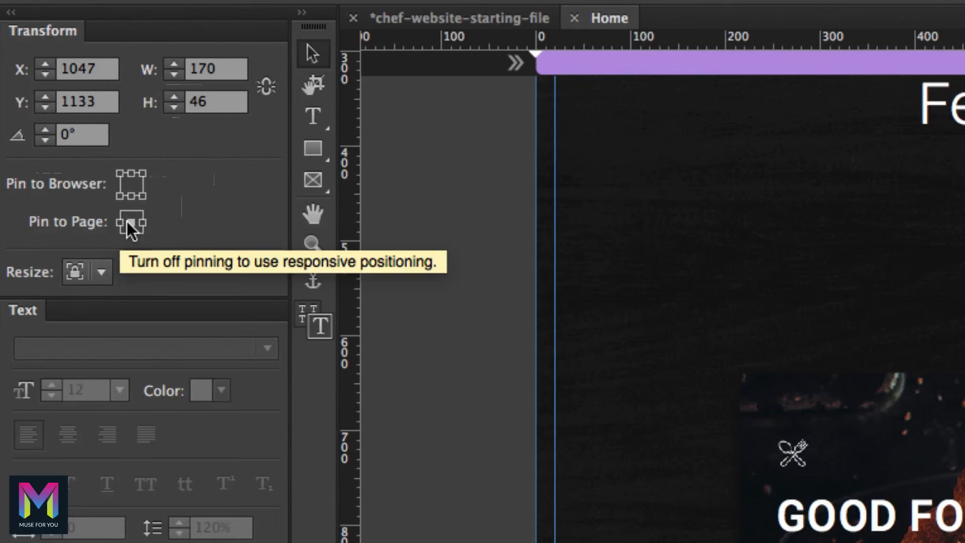
left_click(102, 271)
left_click(122, 302)
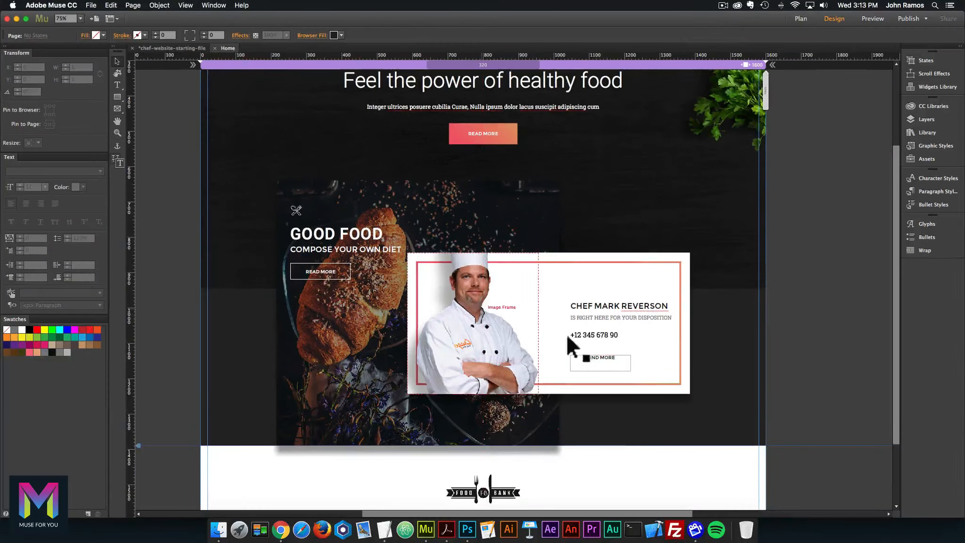
- Position the FIND MORE label at X 1088, Y 1149 inside its button outline and set its resize option to None
left_click(609, 355)
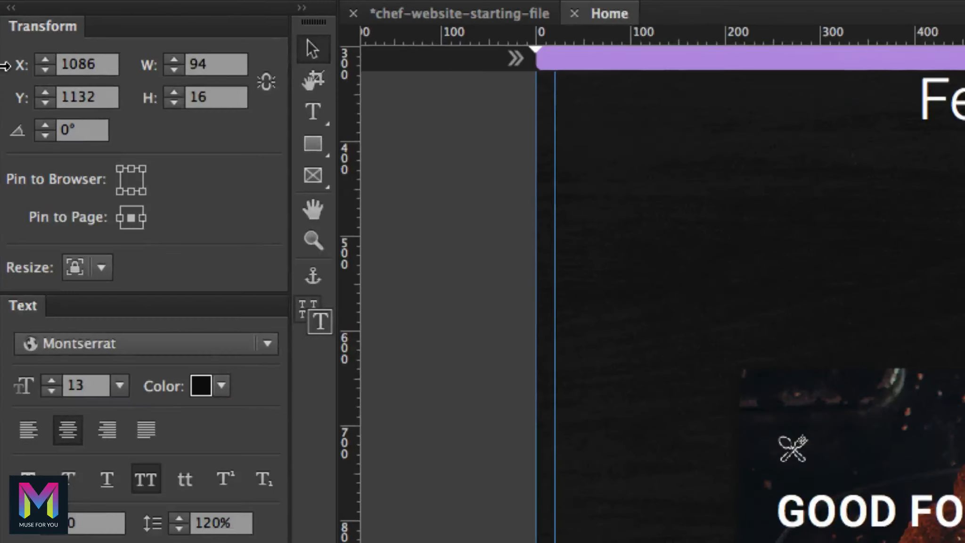
left_click(39, 67)
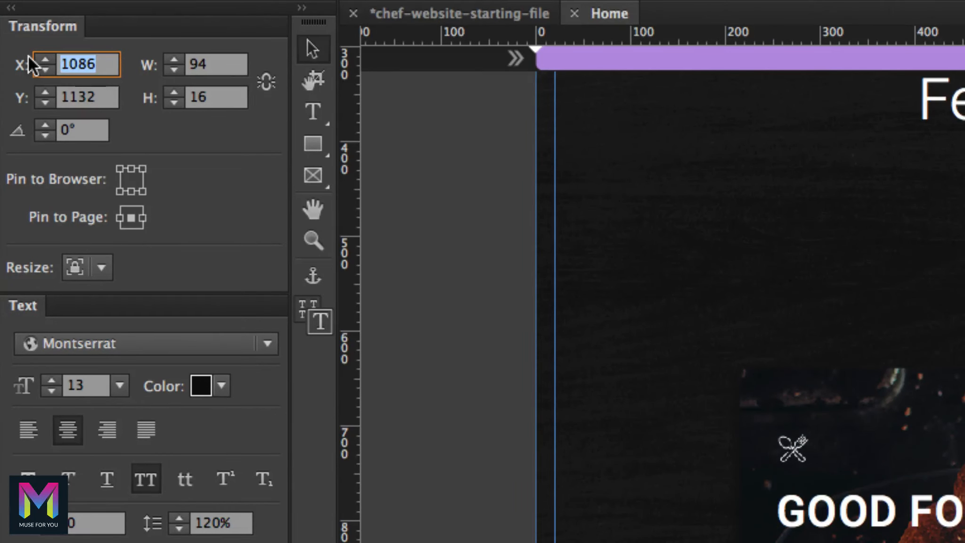
type("1088")
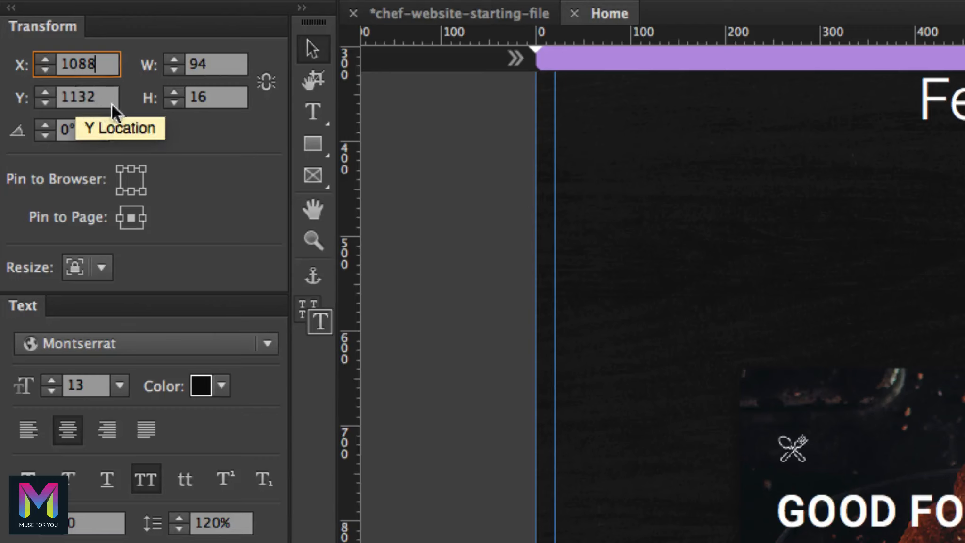
left_click(34, 96)
type("1149")
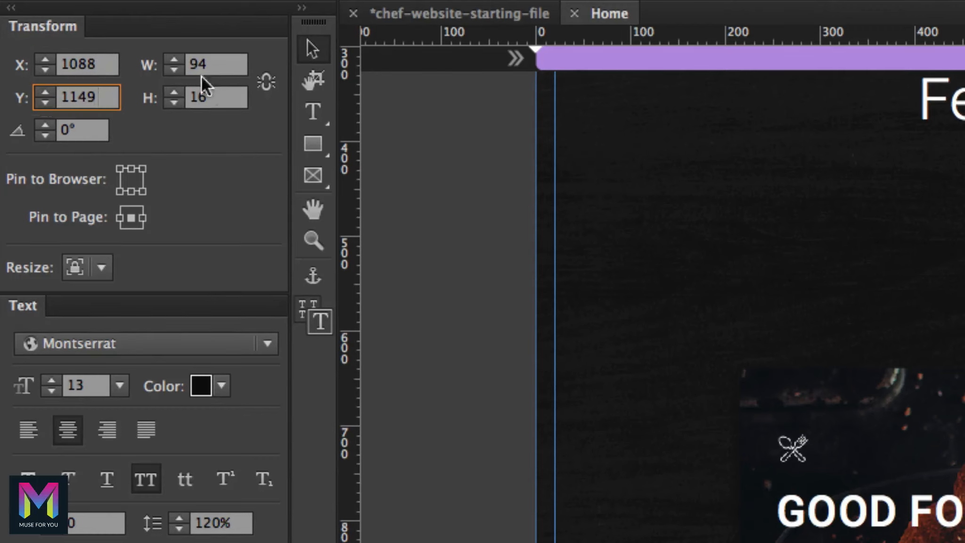
left_click(202, 74)
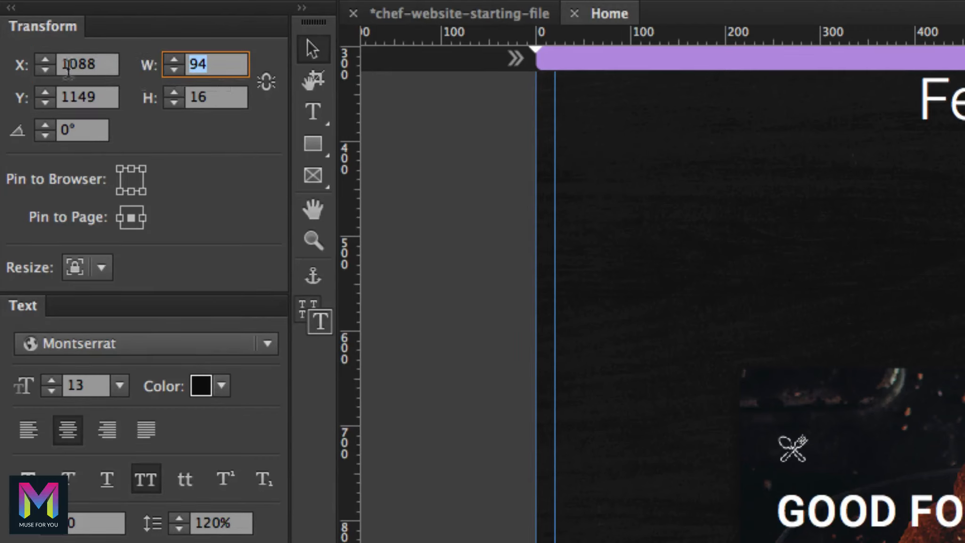
left_click(103, 267)
left_click(125, 293)
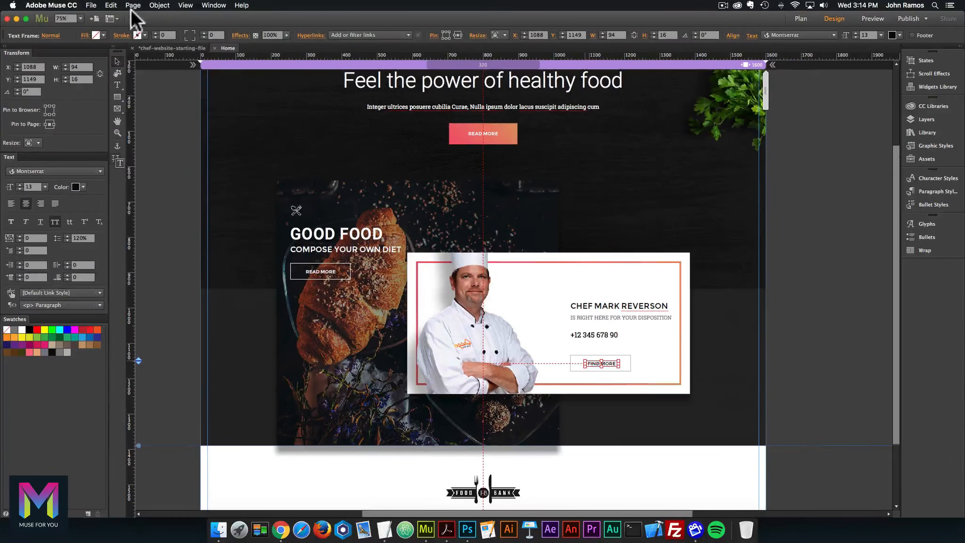
left_click(161, 107)
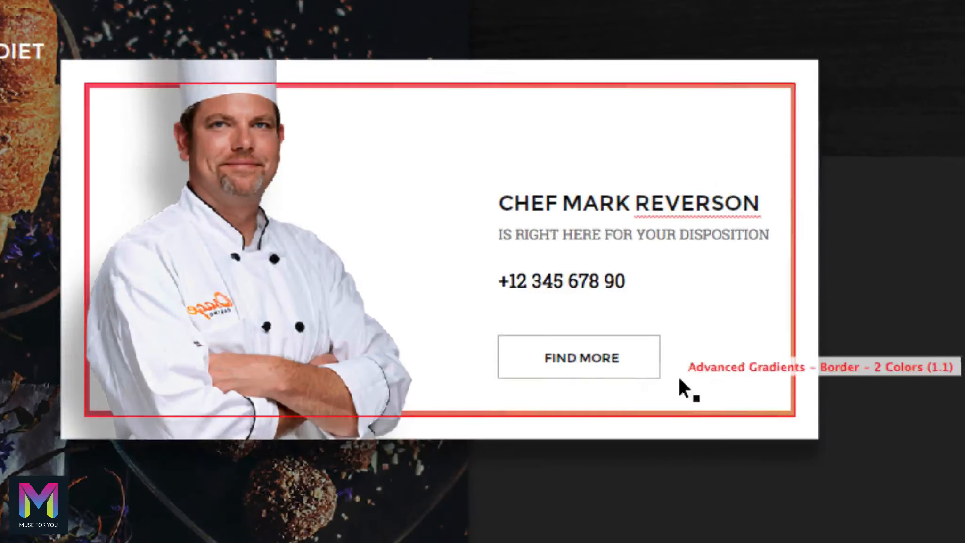
- Nudge the FIND MORE label up to Y 1148 to centre it vertically in the button outline, and deselect it
left_click(597, 362)
key("Up")
key("Up")
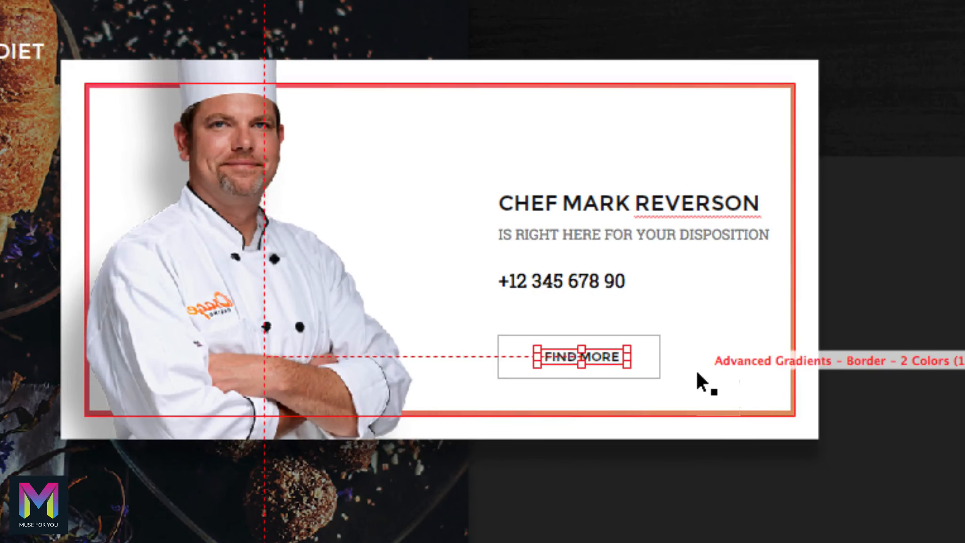
key("Down")
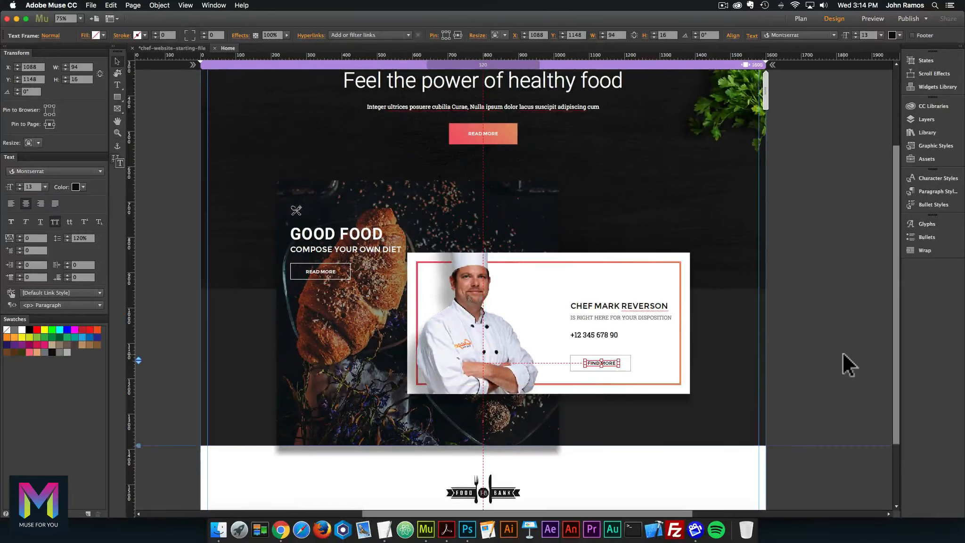
left_click(842, 355)
left_click(610, 359)
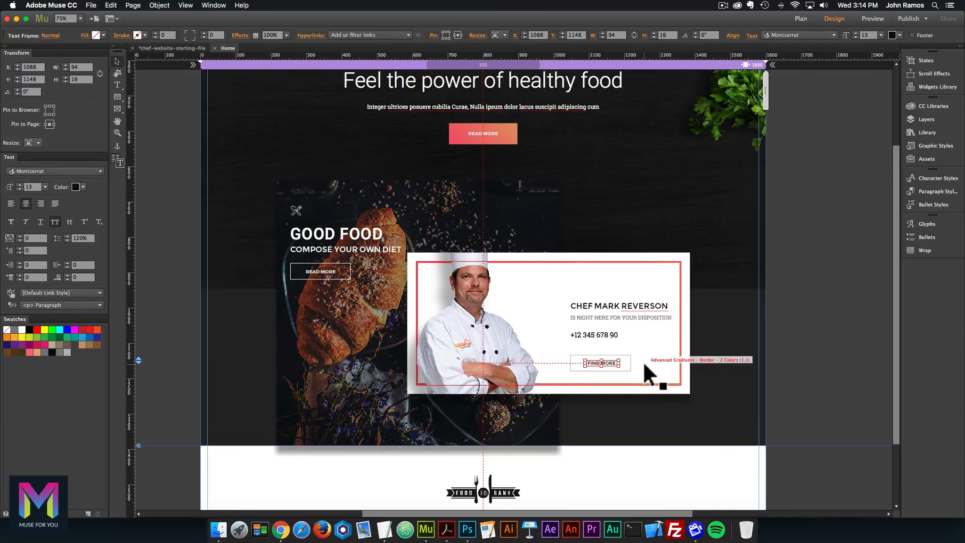
left_click(865, 363)
left_click(616, 362)
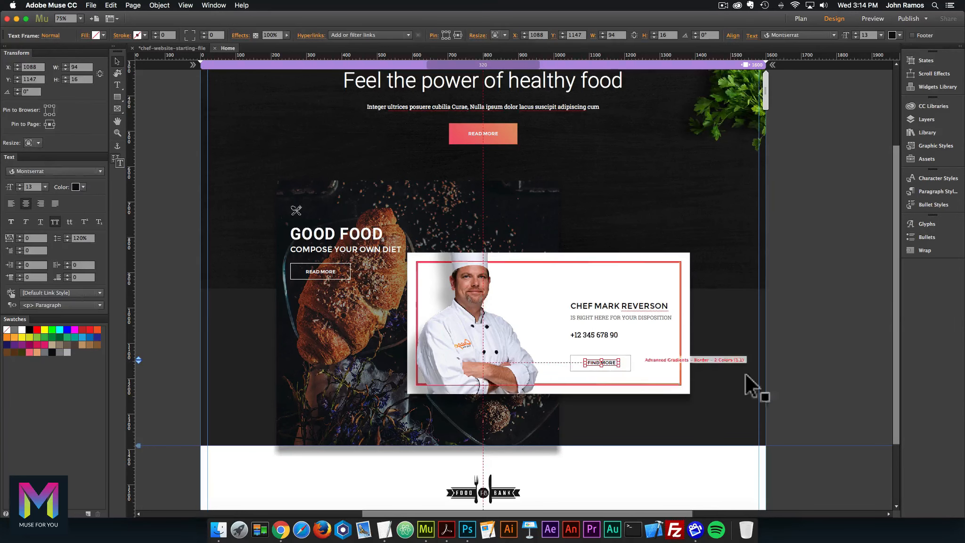
key("Down")
left_click(886, 372)
left_click(601, 358)
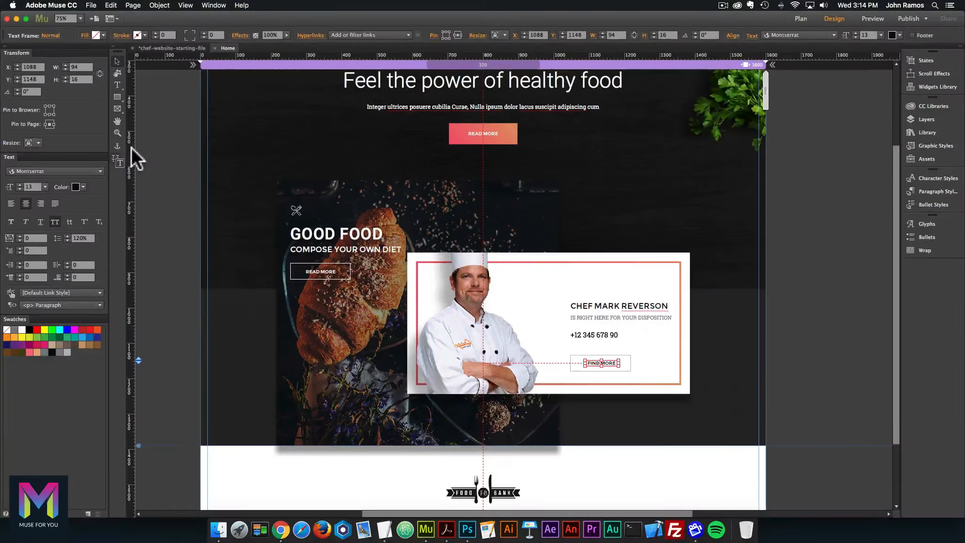
left_click(458, 289)
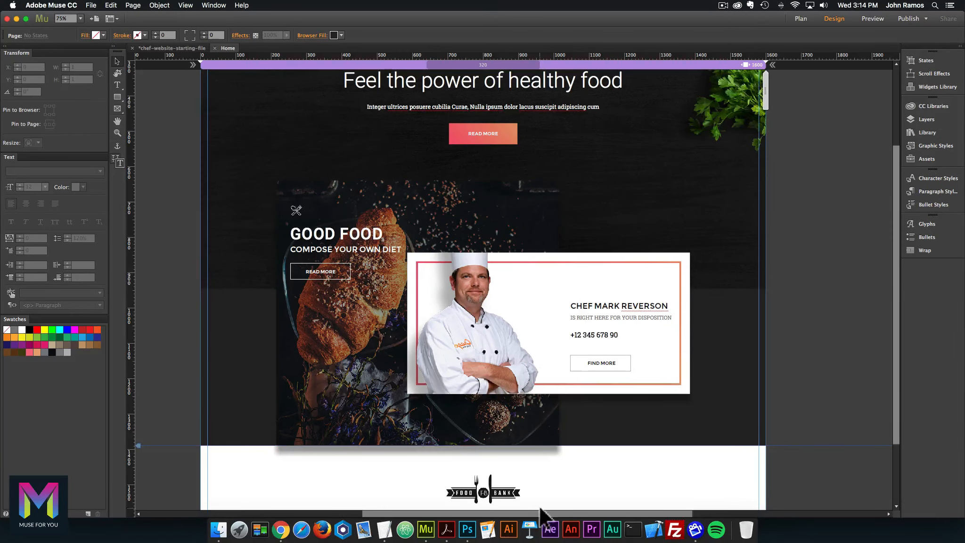
- Check the Peppers Image note in the reference PDF and place peppers.png from the assets folder on the Home page
left_click(441, 513)
scroll(561, 389, "down", 10)
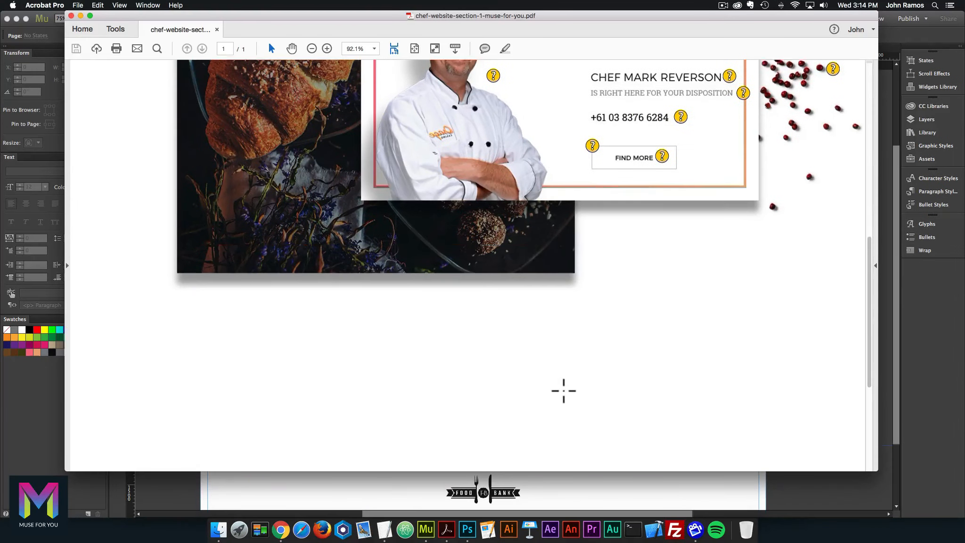
scroll(564, 391, "up", 10)
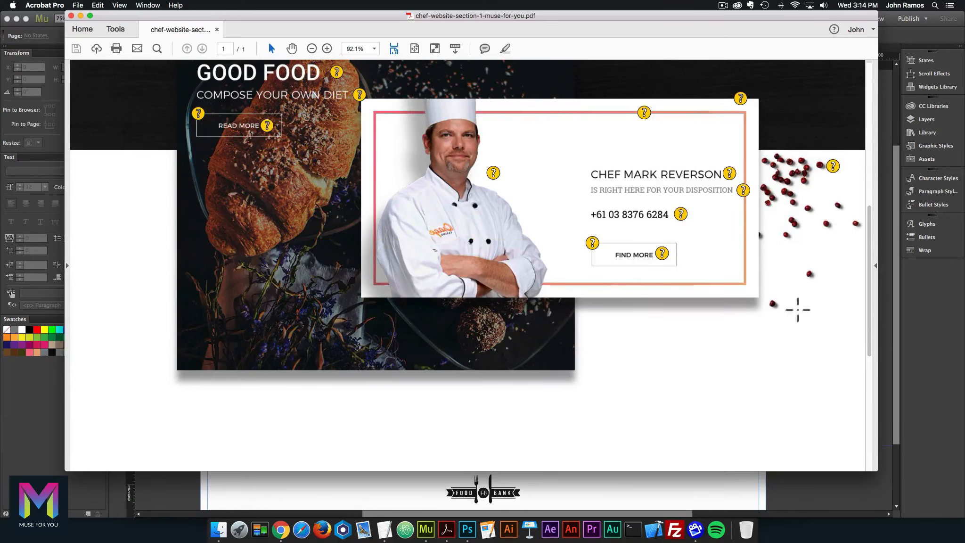
mouse_move(832, 166)
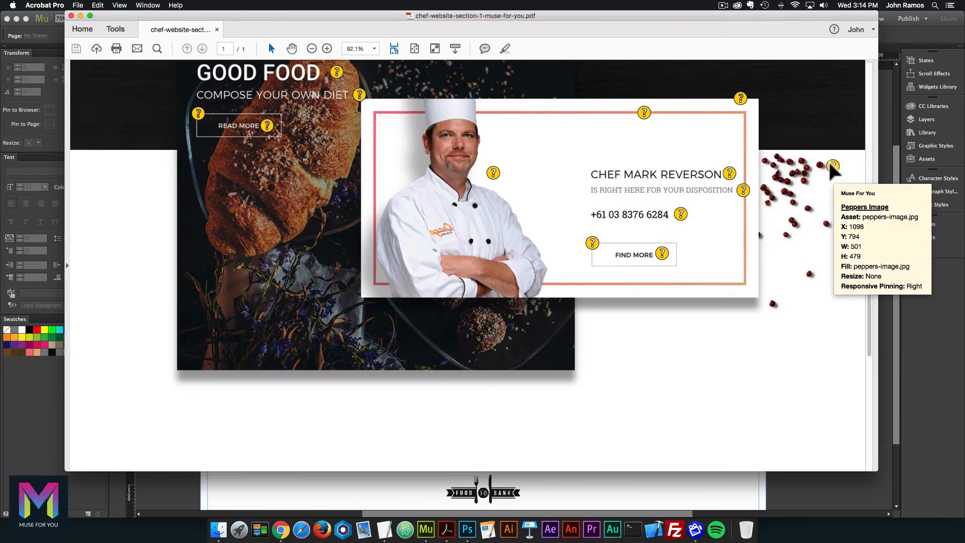
left_click(887, 165)
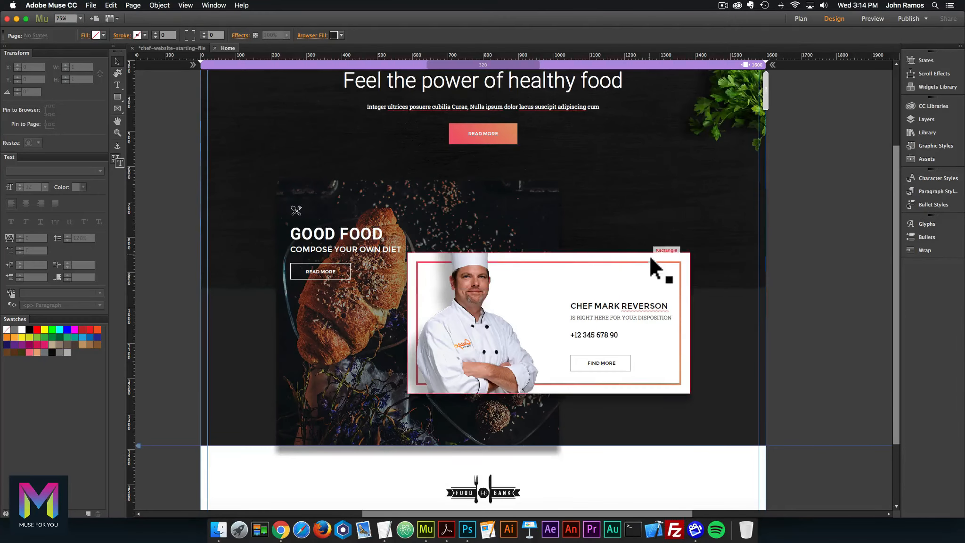
left_click(211, 525)
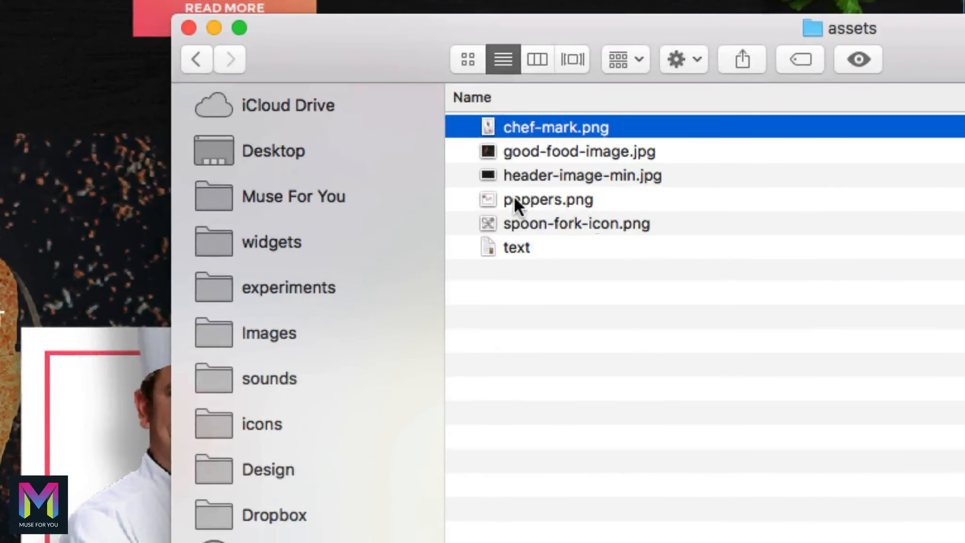
left_click(601, 205)
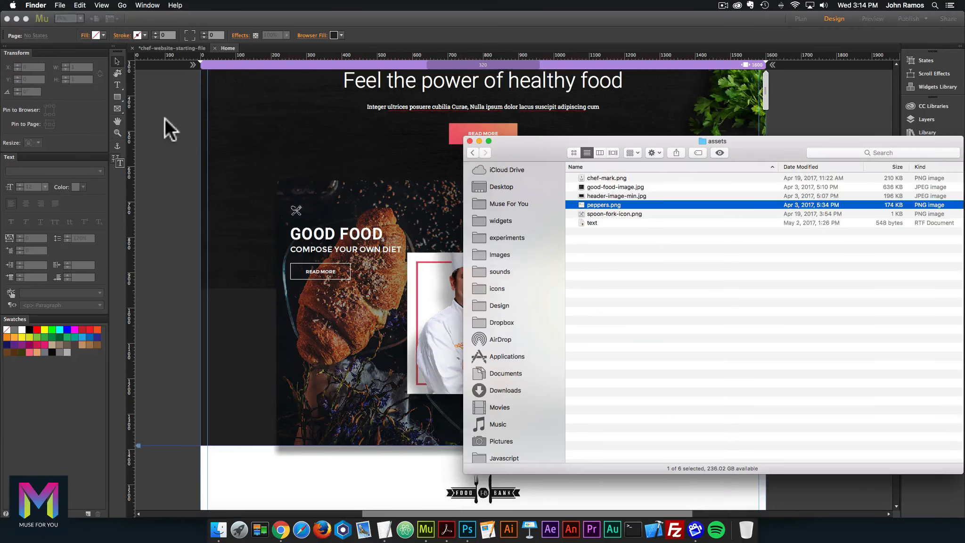
left_click_drag(165, 118, 163, 116)
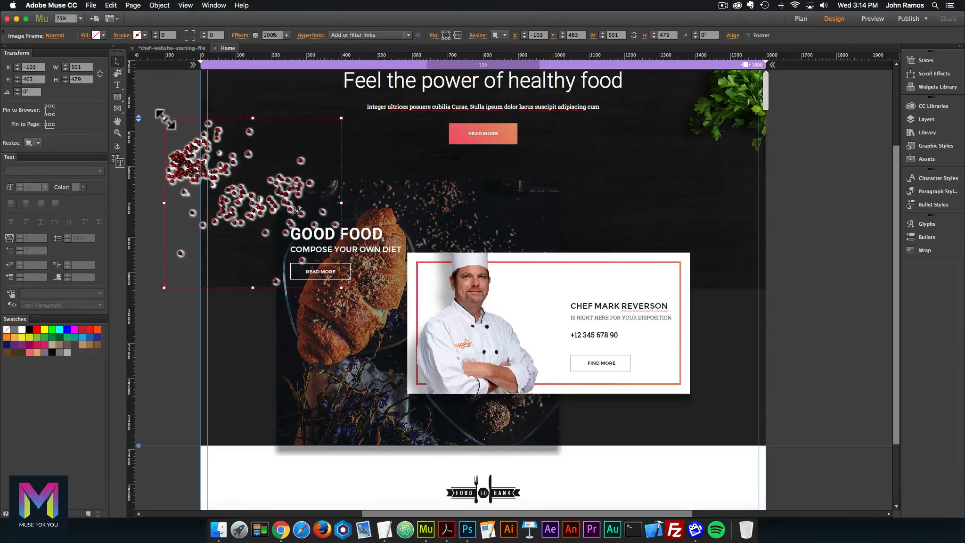
left_click_drag(211, 153, 259, 173)
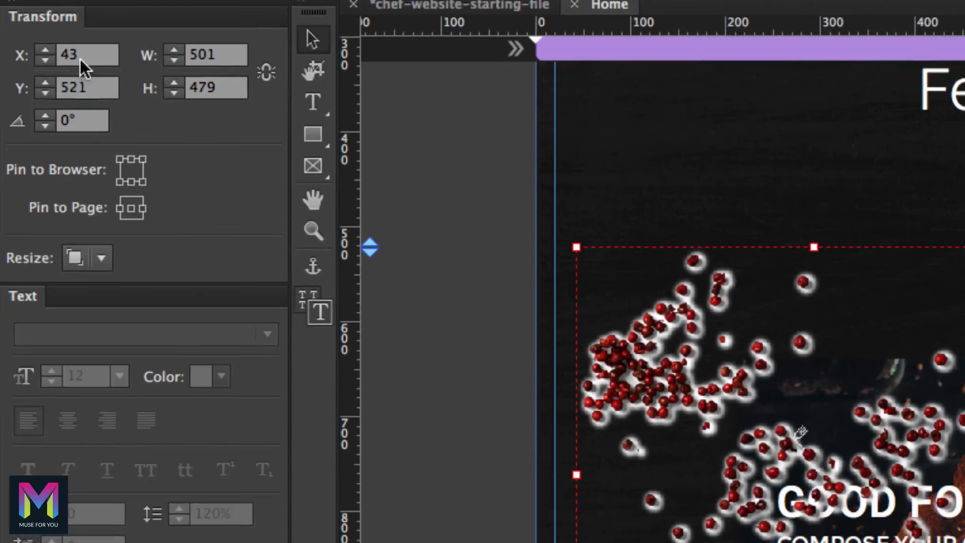
- Set the peppers image's position to X 1098, Y 794
left_click(25, 61)
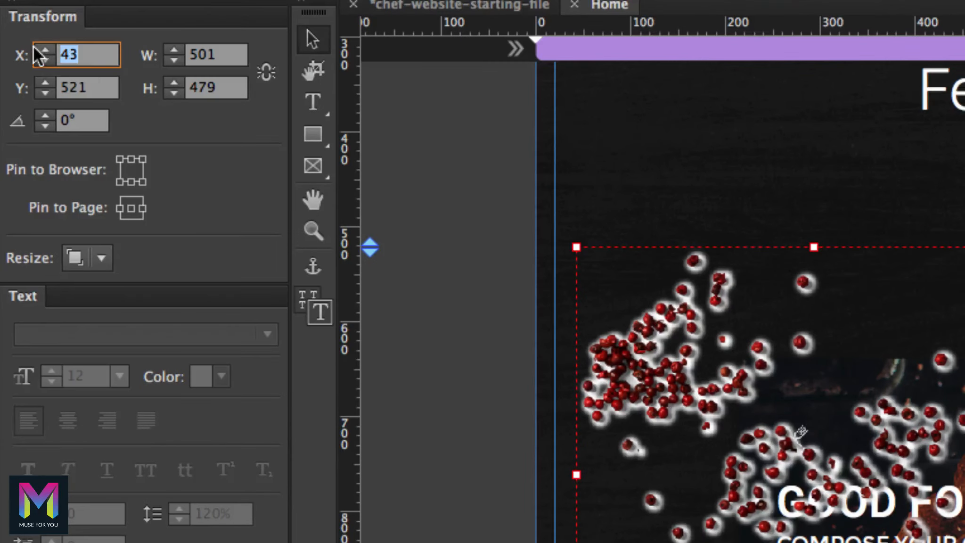
type("1098")
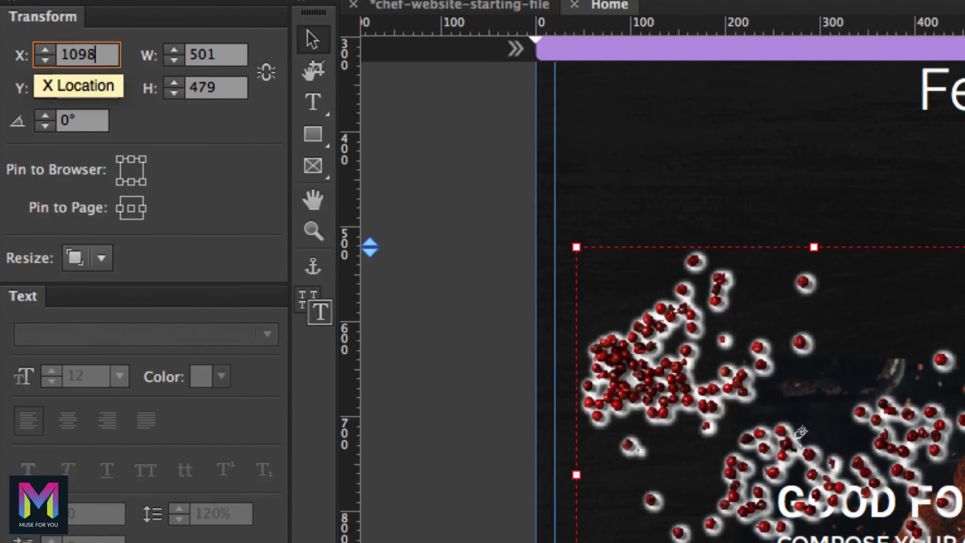
key("Tab")
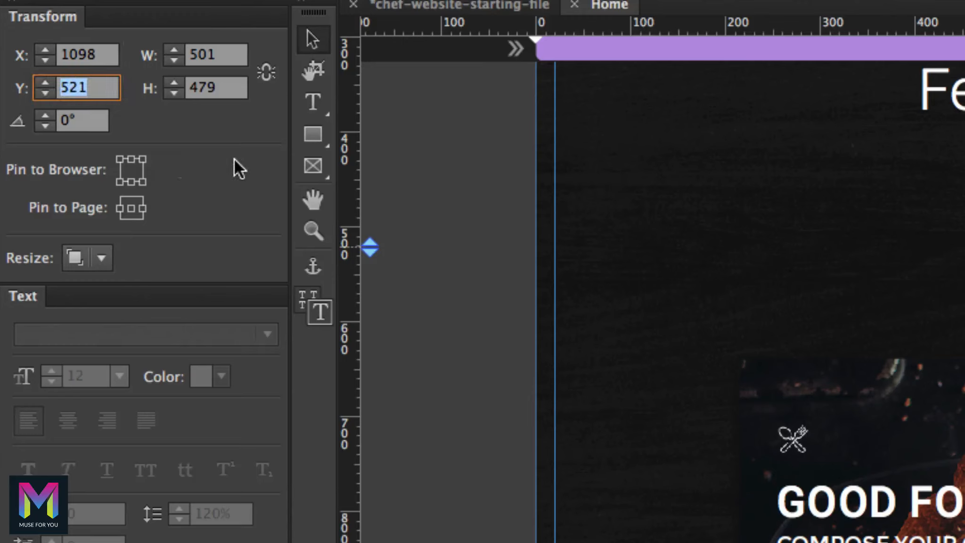
type("794")
left_click(221, 53)
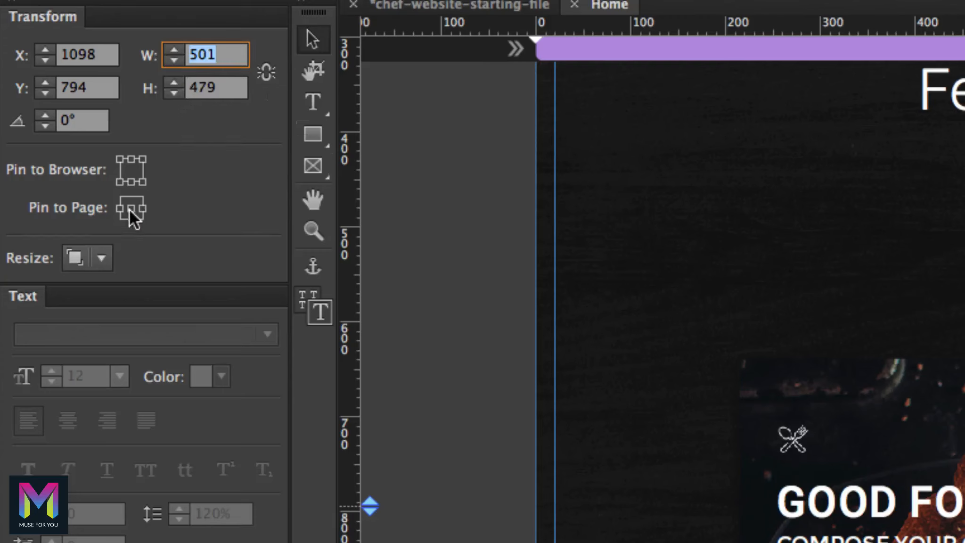
- Pin the peppers image to the right side of the page and set its resize option to None
left_click(143, 209)
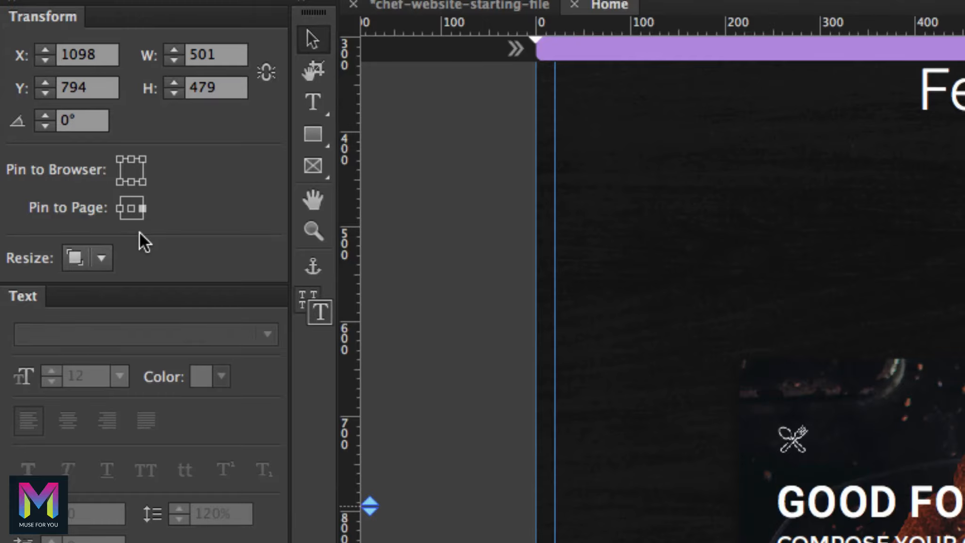
left_click(100, 254)
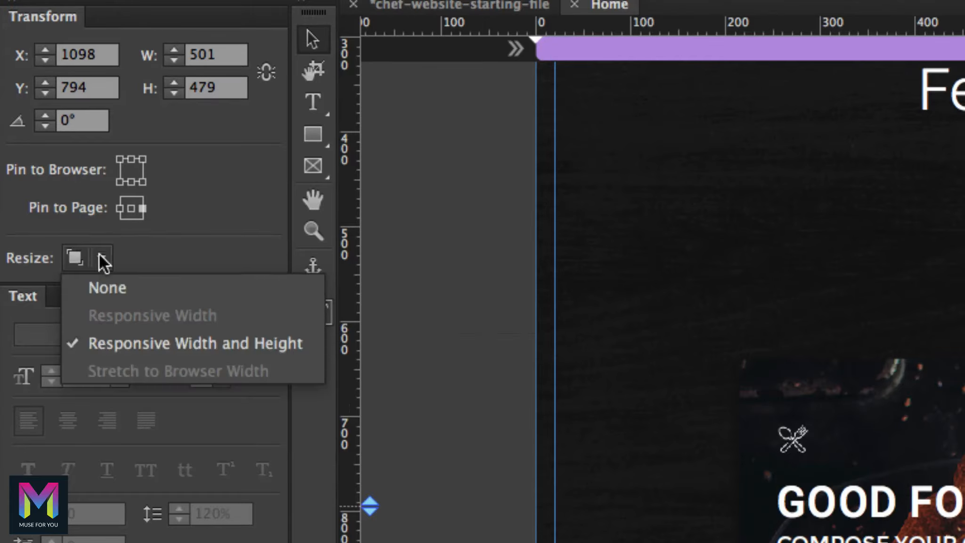
left_click(106, 282)
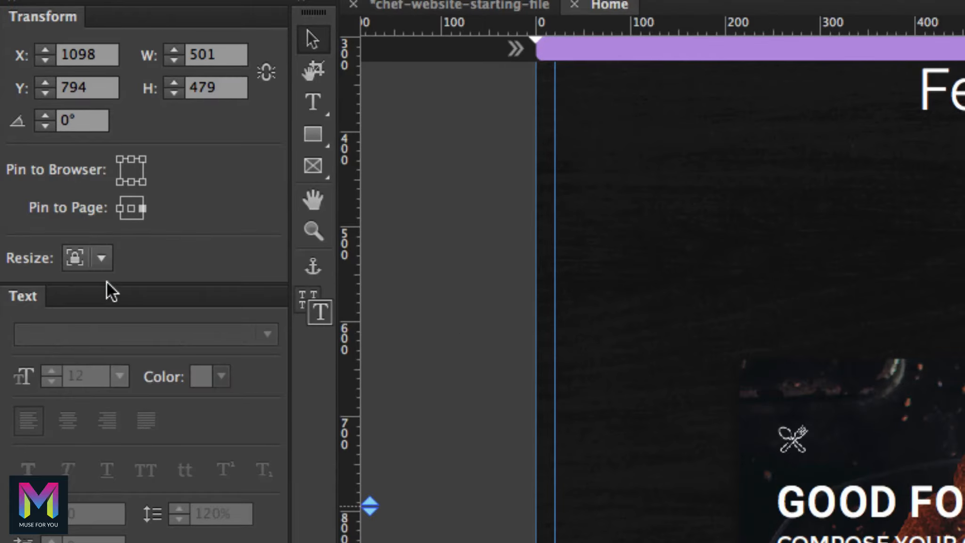
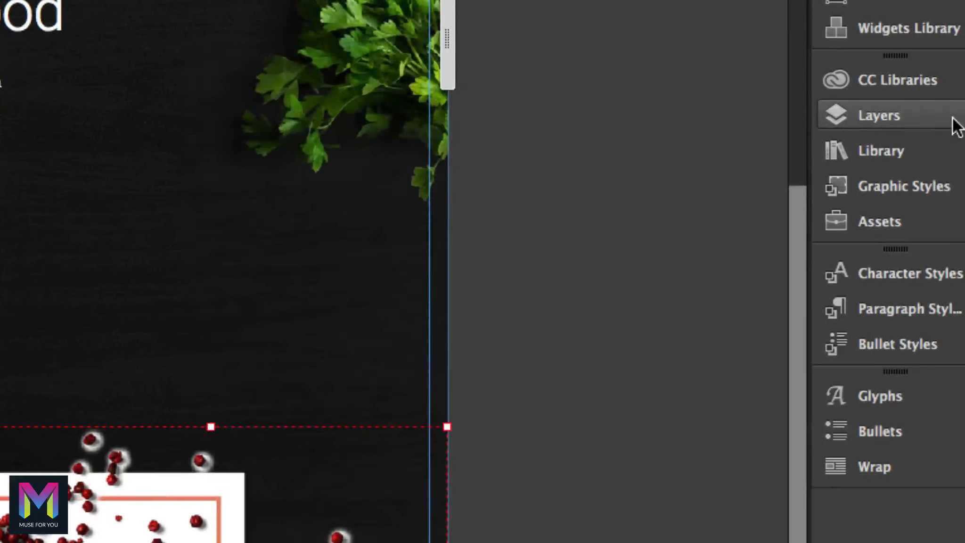
- Move all Header layer items, from peppers.png down to the lowest Rectangle, into the Section 1 layer beneath its existing Rectangle
left_click(931, 121)
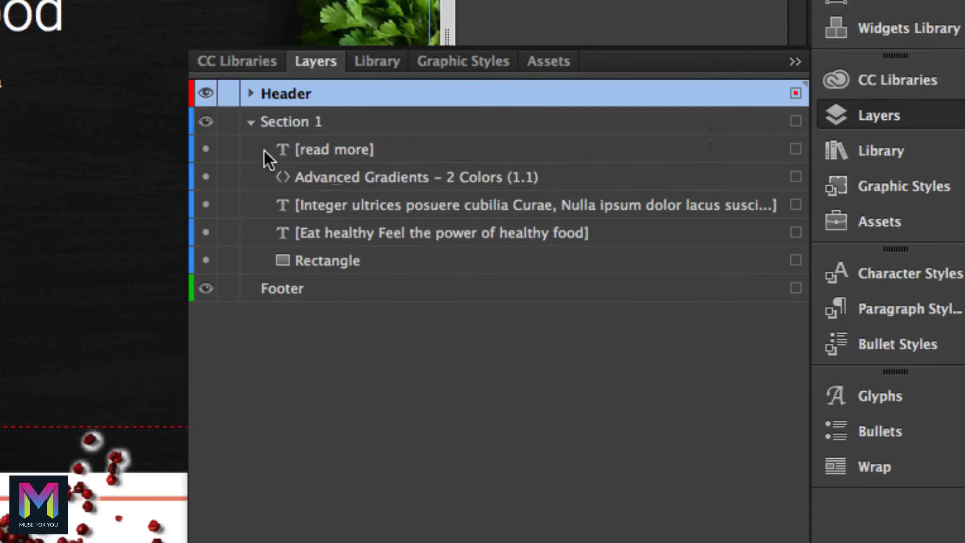
left_click(251, 94)
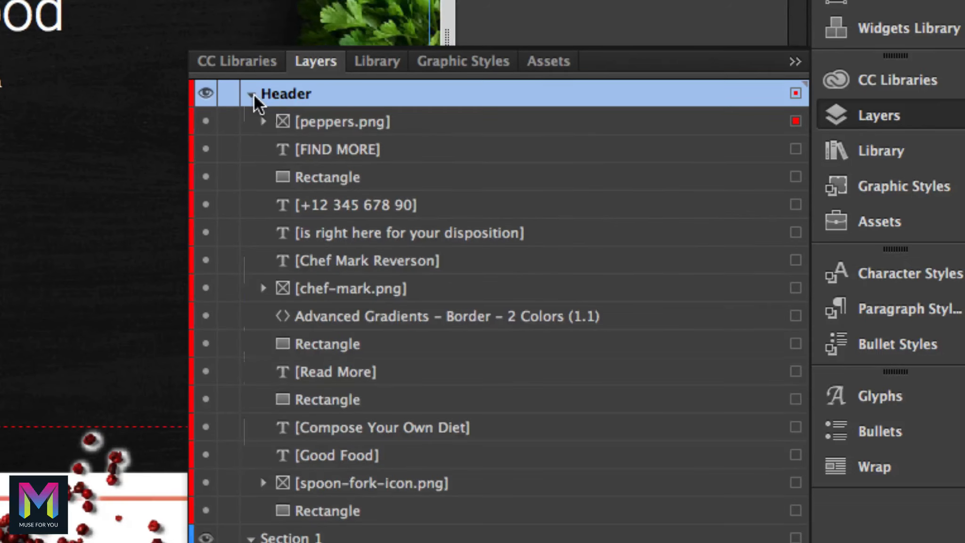
left_click(252, 95)
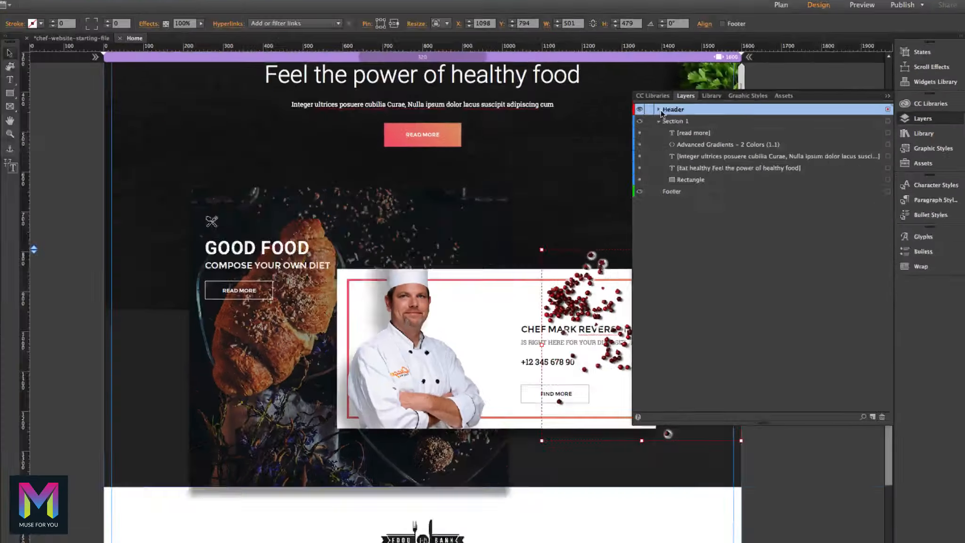
left_click(252, 94)
left_click(727, 122)
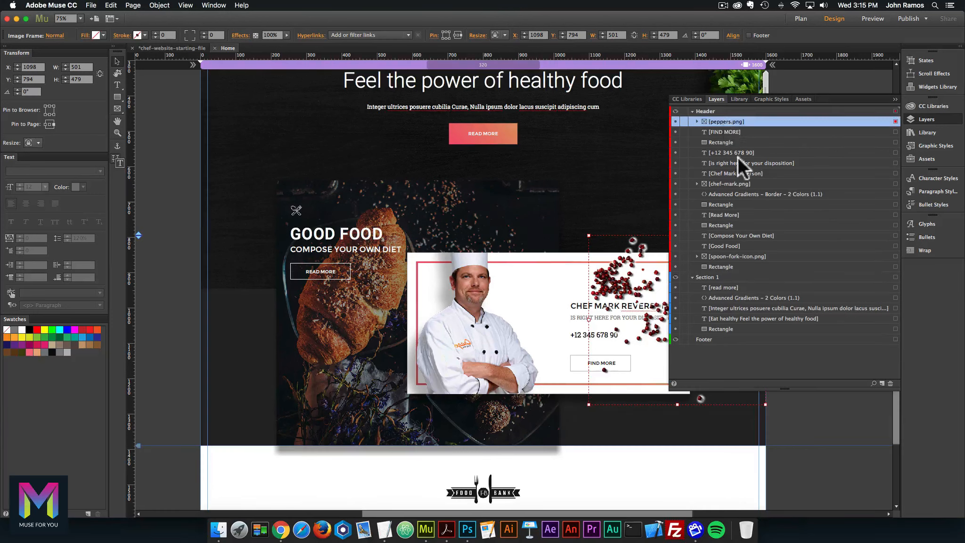
left_click(725, 263, "shift")
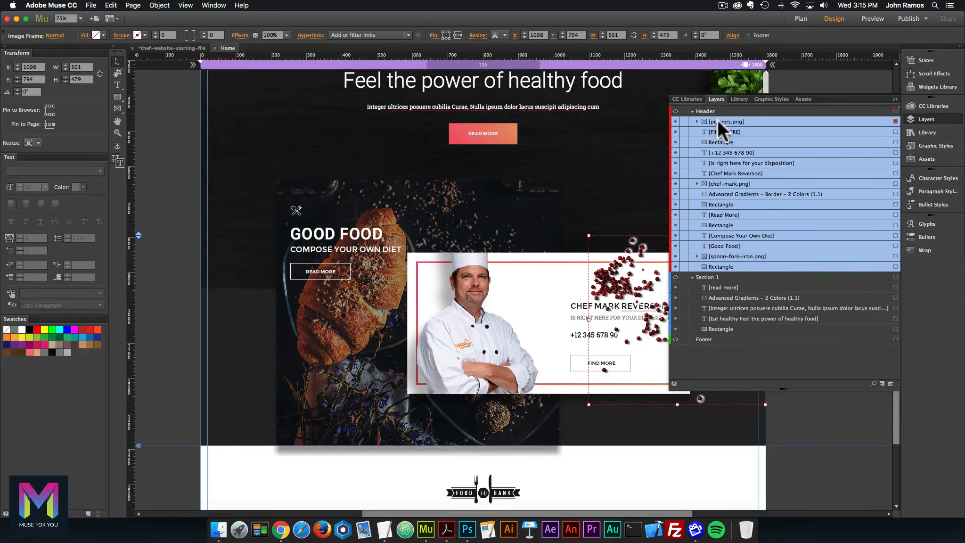
left_click_drag(717, 119, 740, 334)
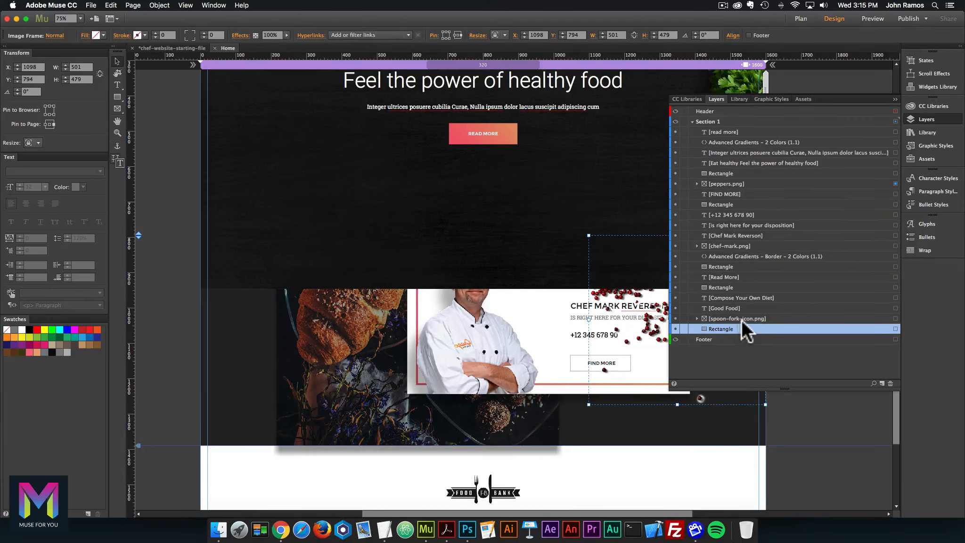
left_click_drag(726, 168, 314, 207)
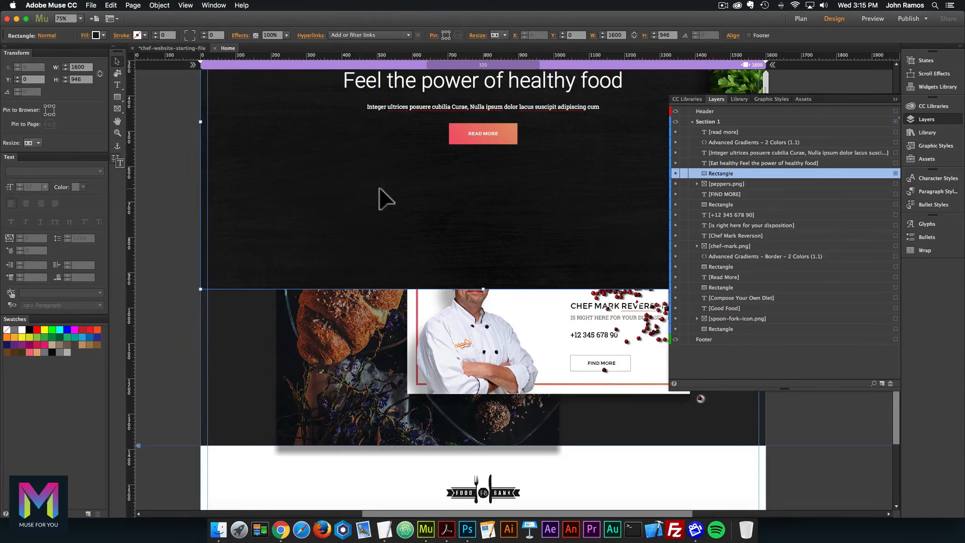
left_click(723, 170)
left_click_drag(710, 170, 729, 334)
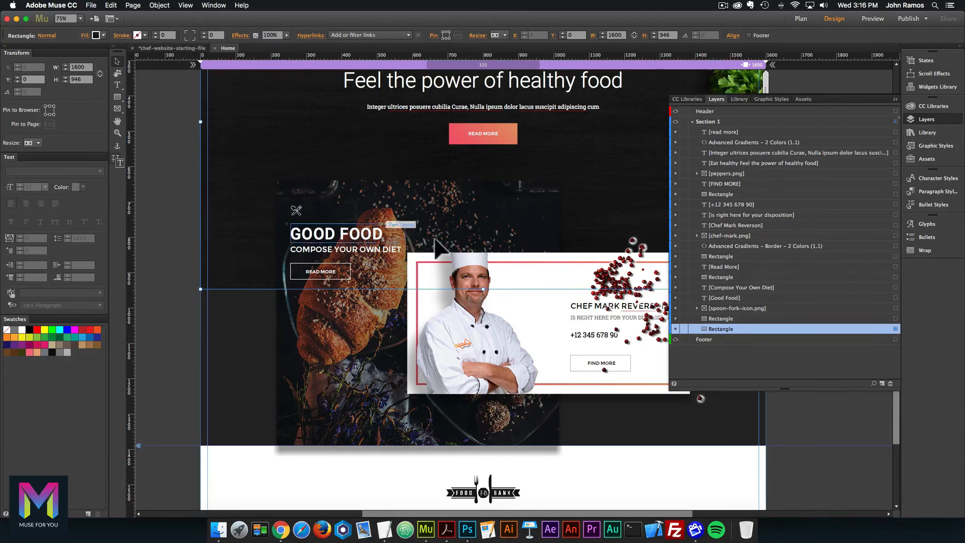
key("super+z")
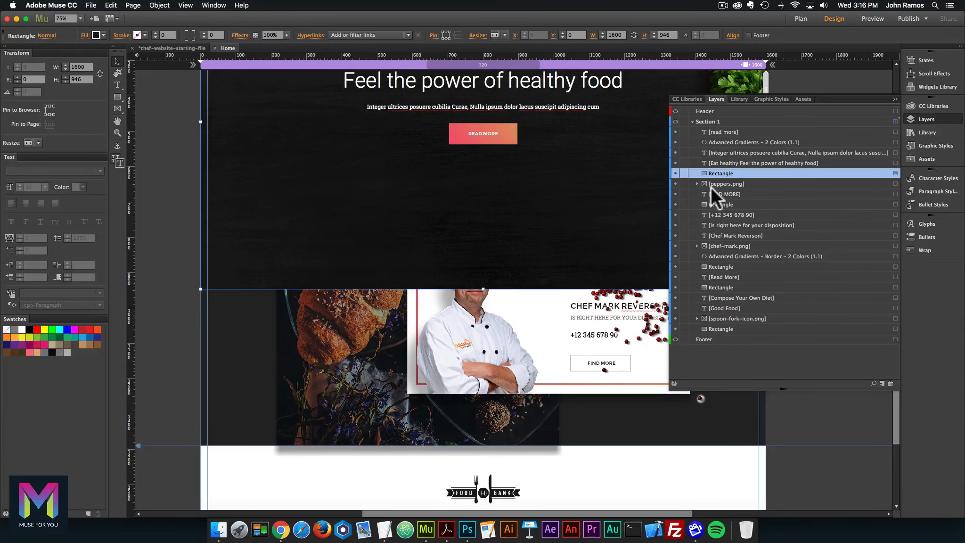
- Move the hero background Rectangle listed below the "Eat healthy" text to the very bottom of the Section 1 layer
scroll(295, 162, "up", 5)
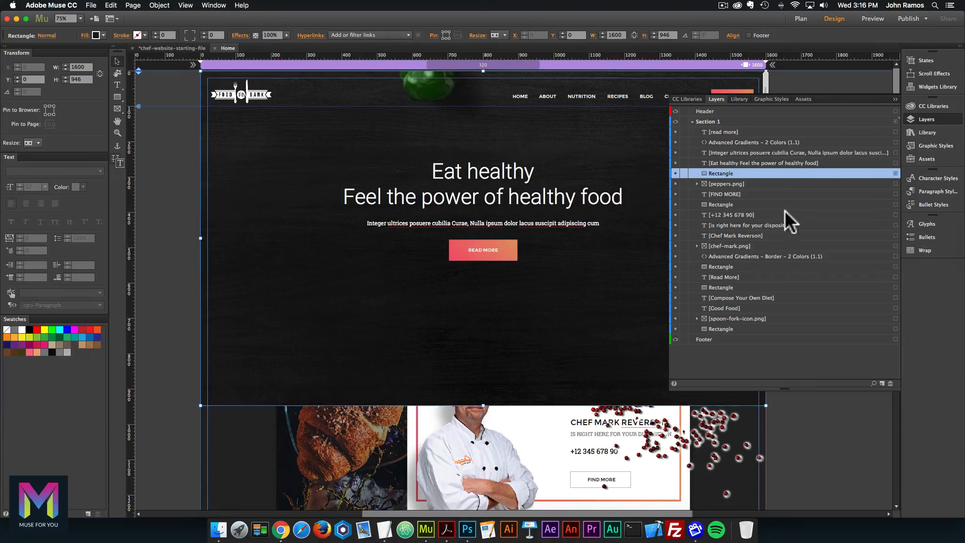
left_click(719, 235)
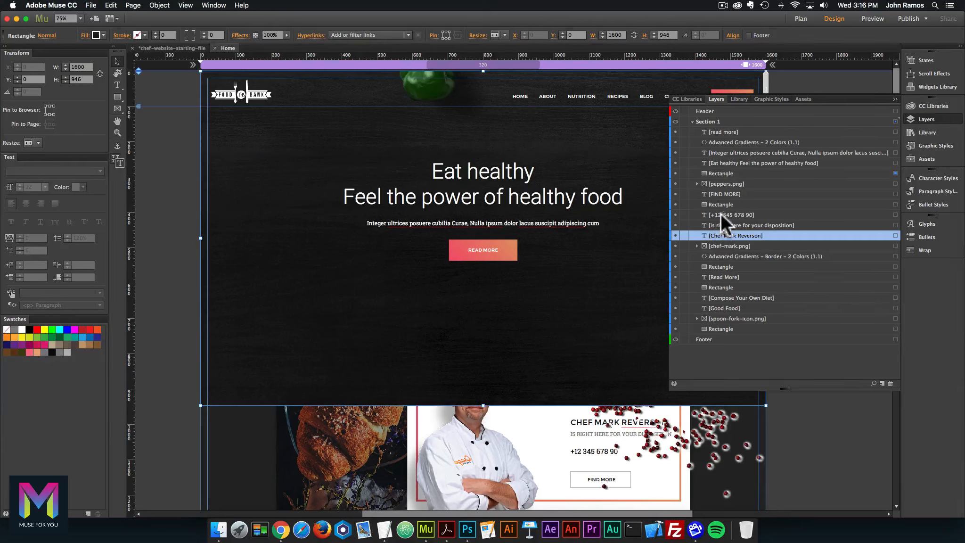
left_click(723, 174)
left_click_drag(719, 171, 744, 333)
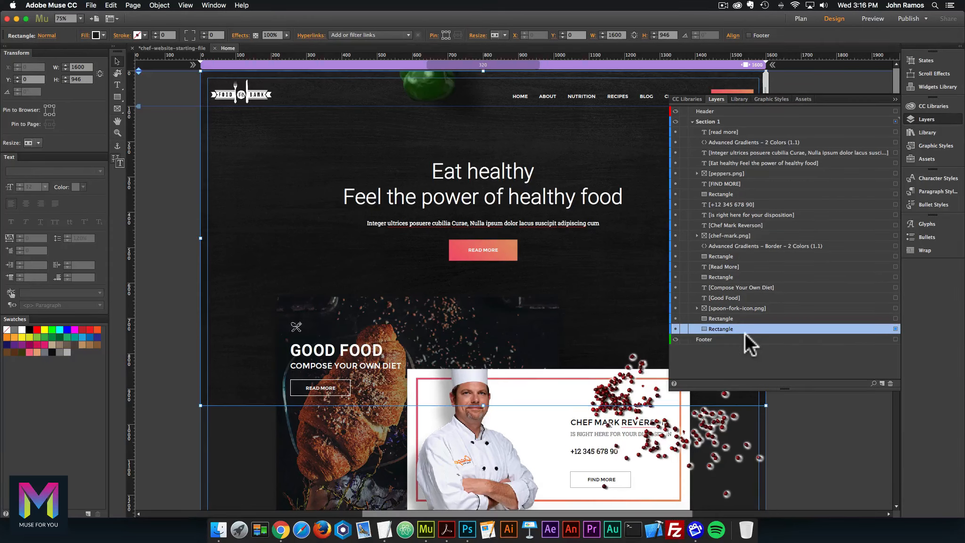
left_click(735, 438)
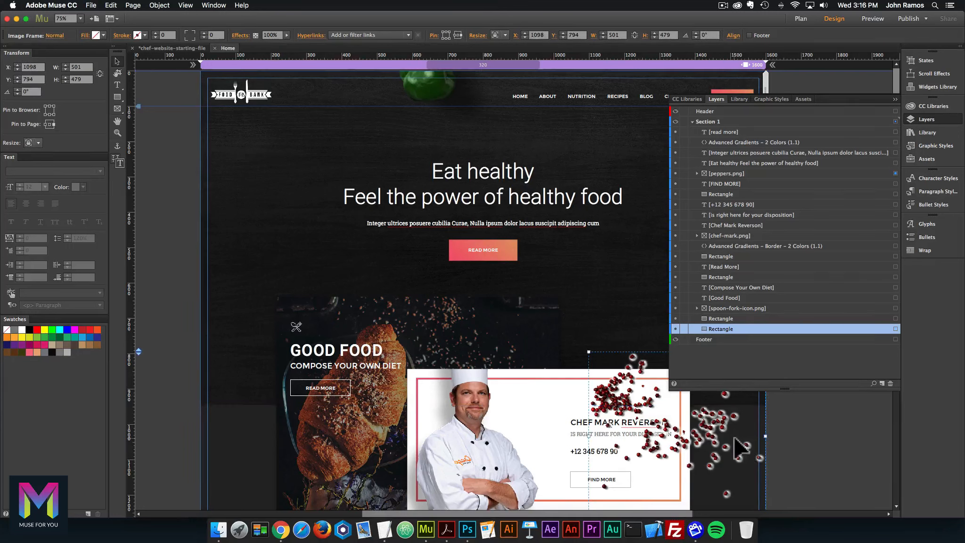
left_click_drag(721, 169, 722, 332)
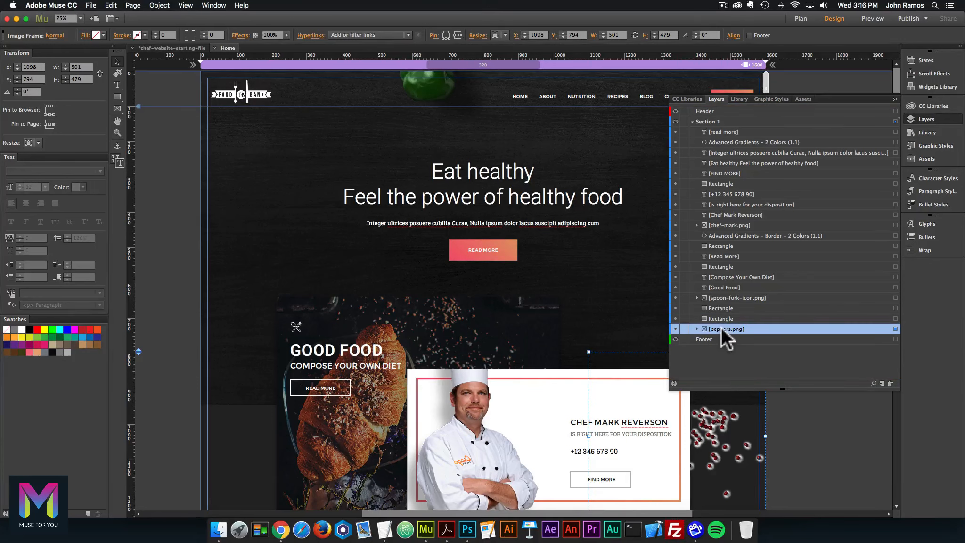
key("super+bracketright")
key("super+bracketright")
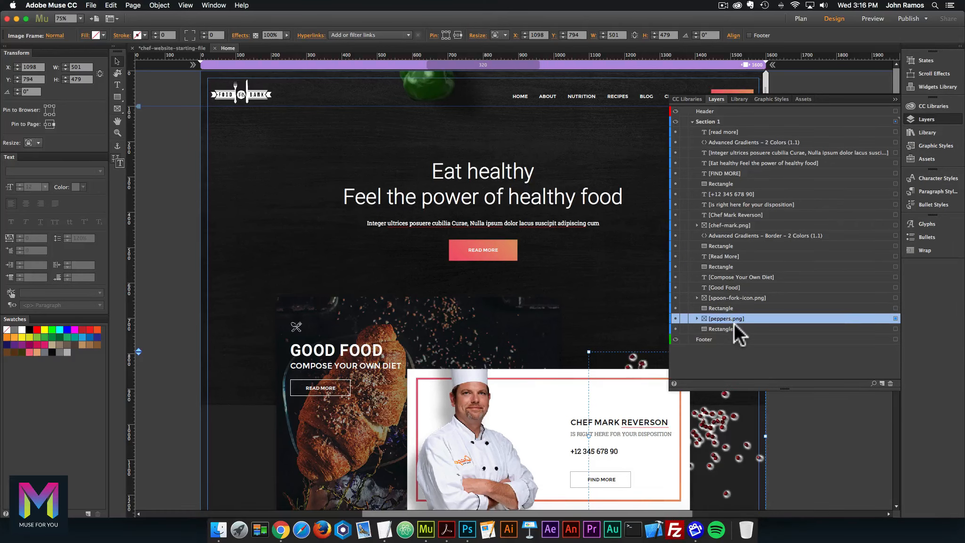
key("super+shift+bracketright")
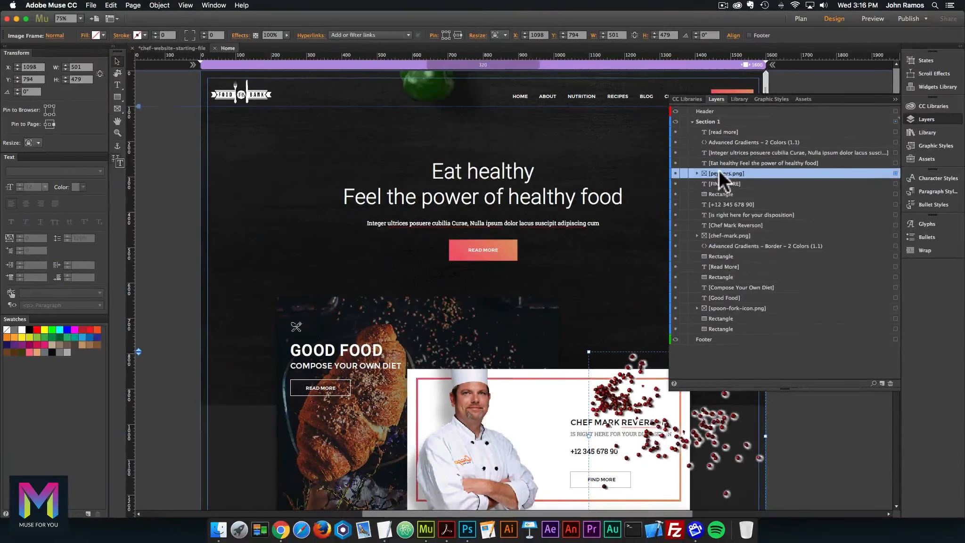
- Move peppers.png to the bottom of the Section 1 layer beneath both lowest Rectangles, and close the layer list
left_click_drag(718, 166, 748, 542)
left_click_drag(730, 334, 730, 334)
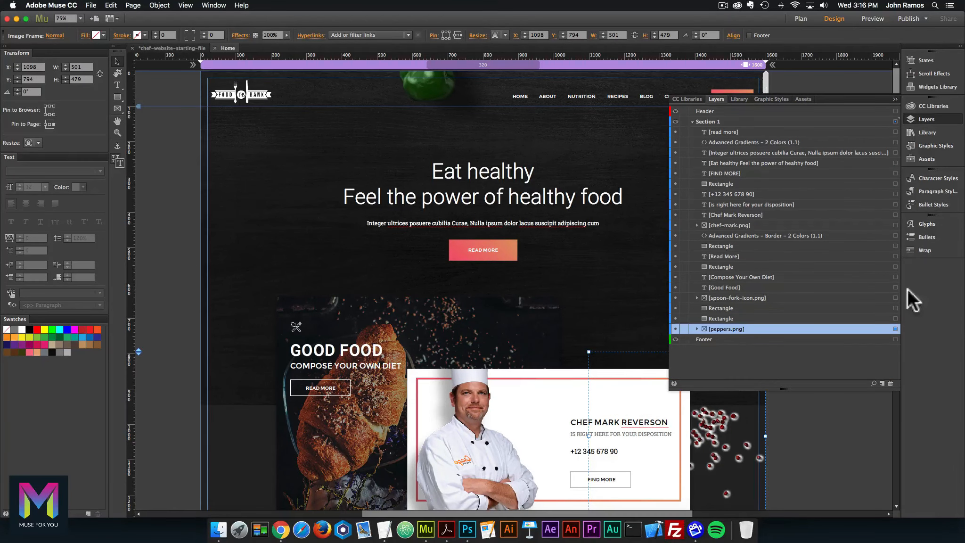
left_click(925, 119)
scroll(776, 287, "down", 5)
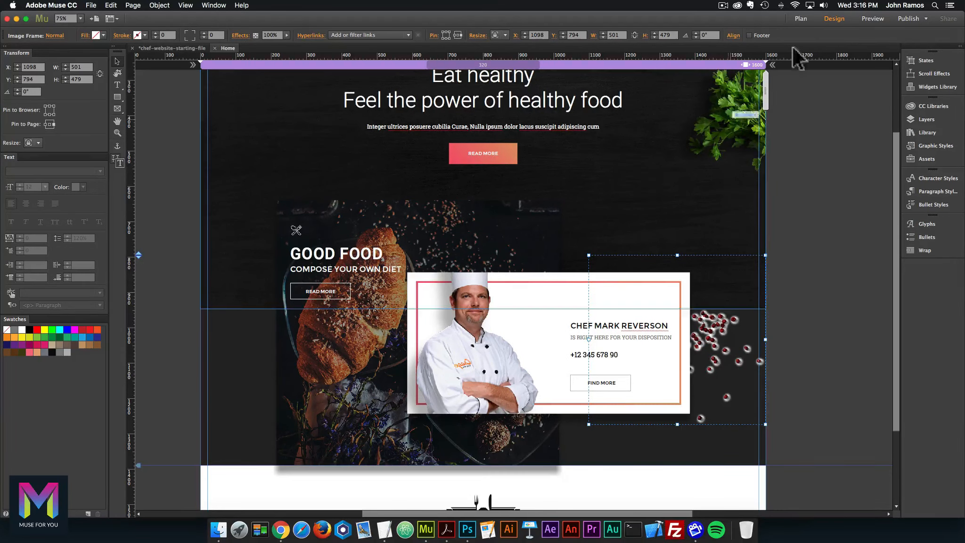
- Open the A-Master page from the site plan and set its browser fill to white
left_click(800, 18)
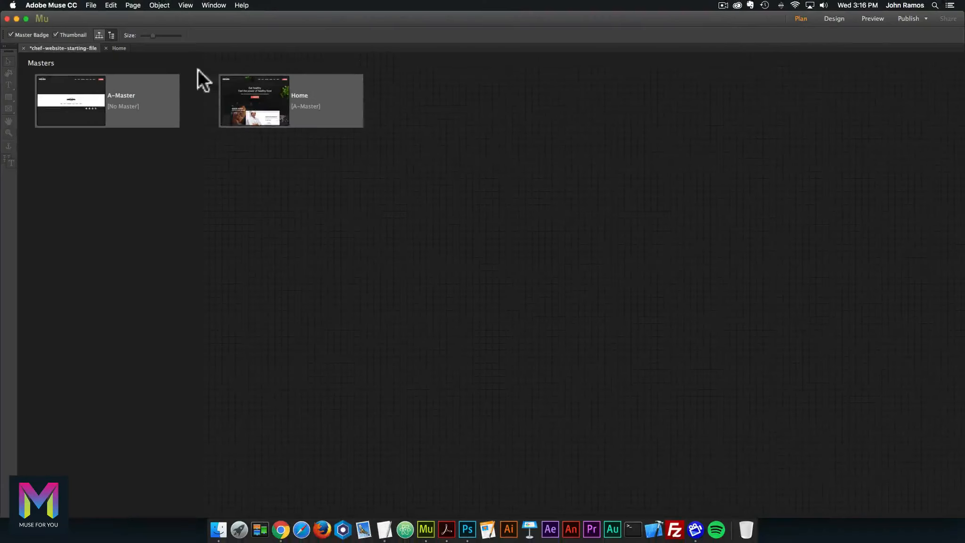
double_click(69, 106)
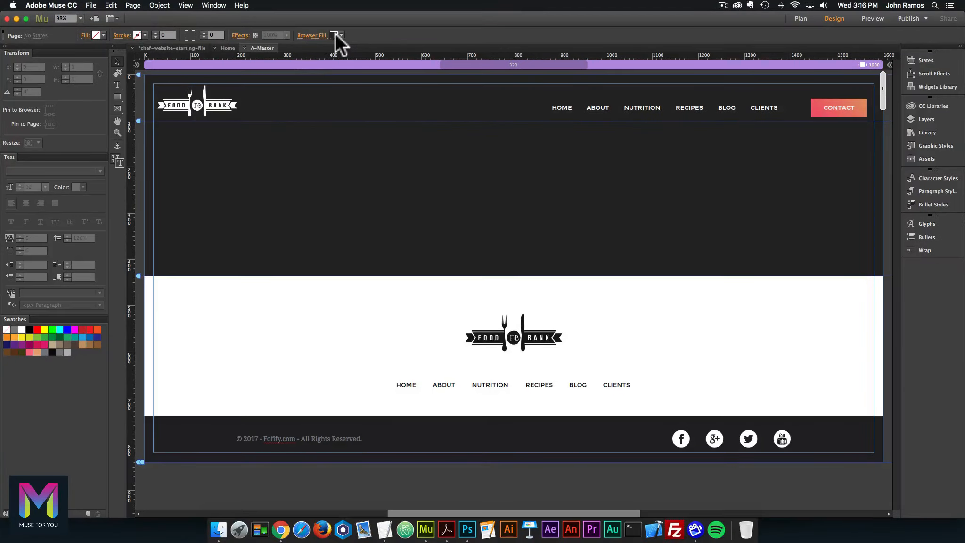
left_click(335, 36)
left_click(453, 45)
left_click(612, 202)
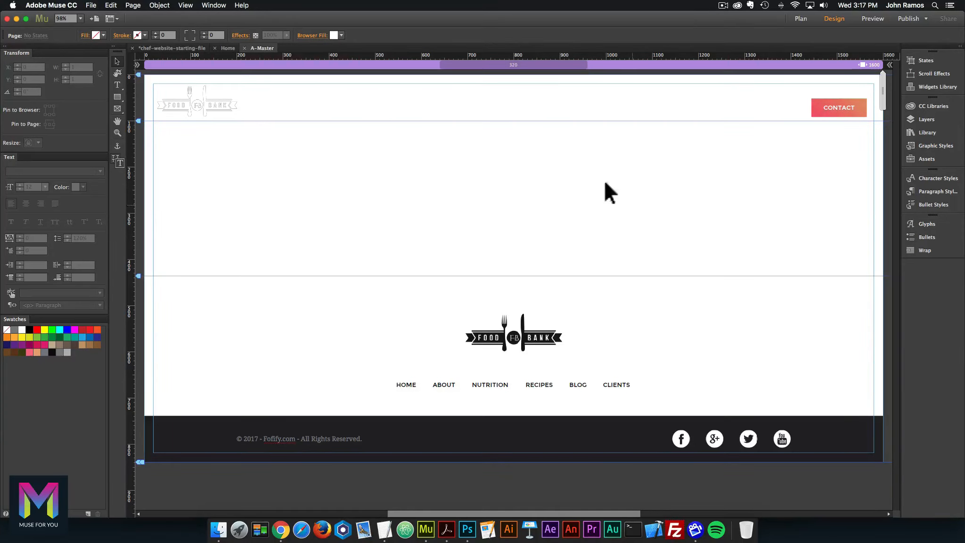
- Try a blue browser fill on the A-Master page and restore it to white
left_click(343, 35)
left_click(469, 64)
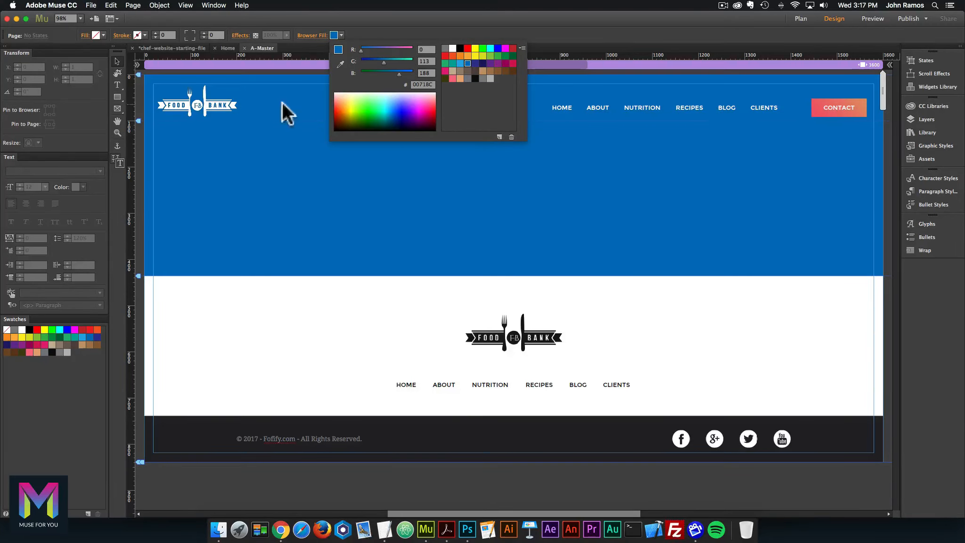
left_click(453, 47)
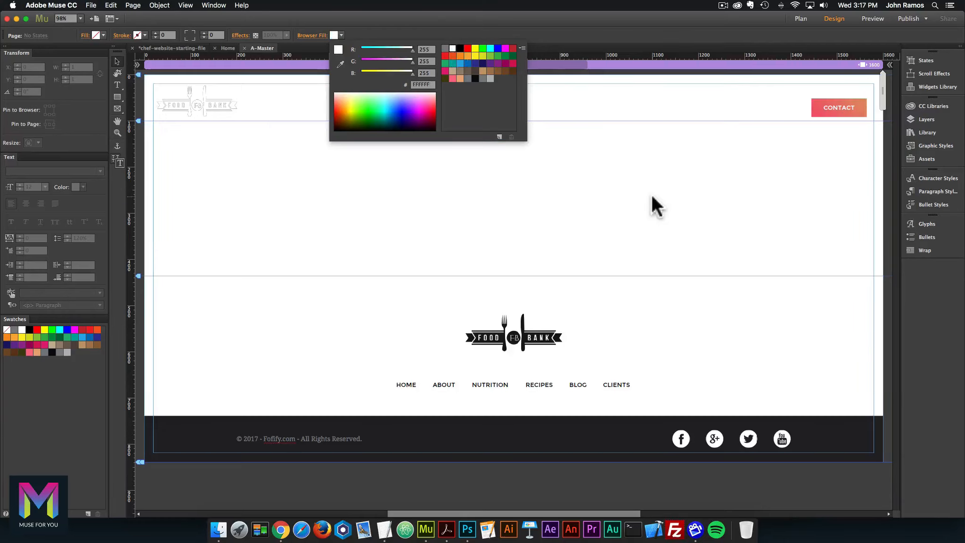
- Return to the Home page from the site plan and check the chef section against the page background with nothing selected
left_click(801, 18)
double_click(271, 104)
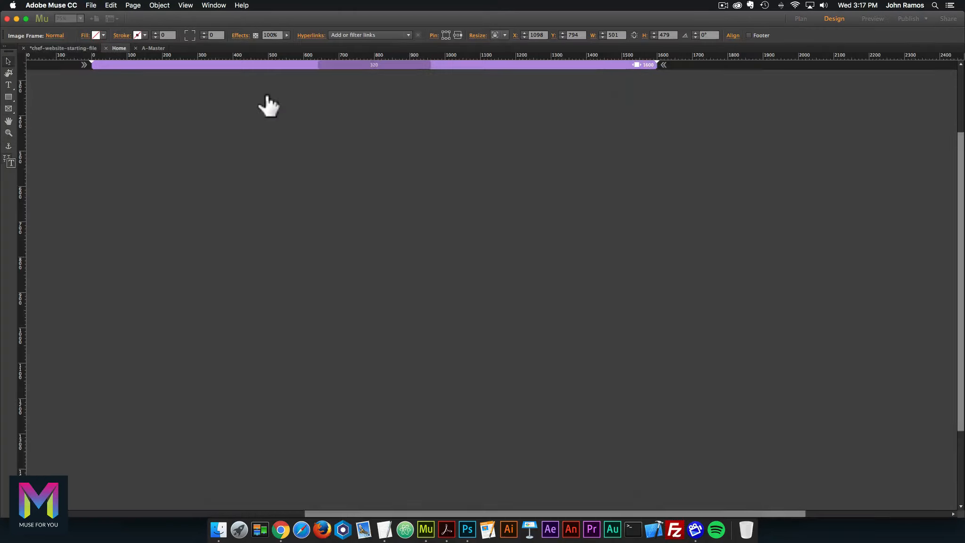
scroll(599, 198, "down", 2)
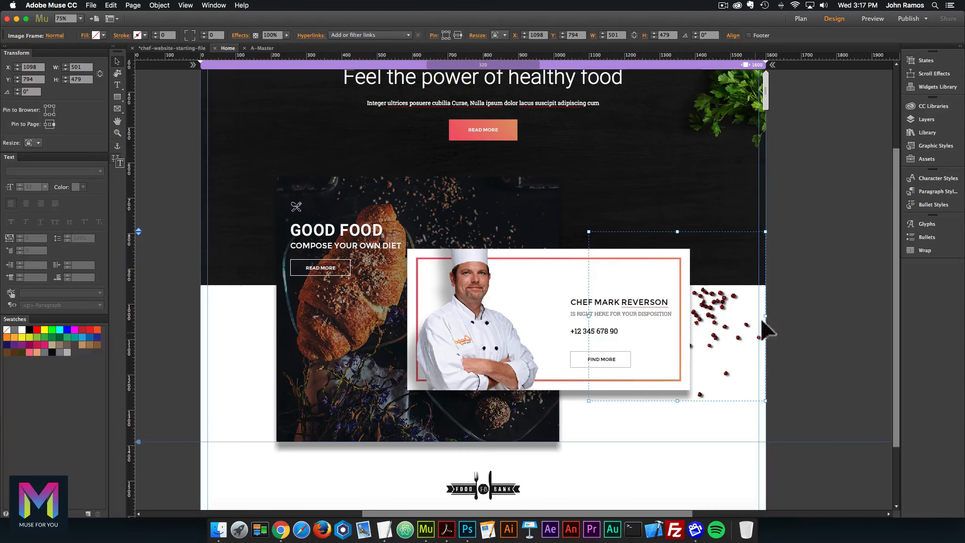
left_click(794, 321)
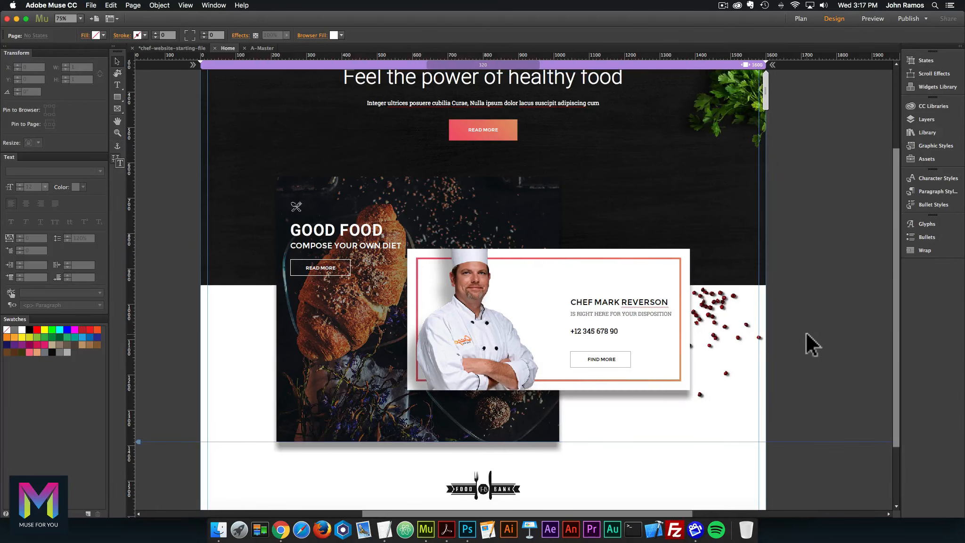
- Preview the Home page in Chrome and check the layout from the header down to the footer logo
left_click(91, 6)
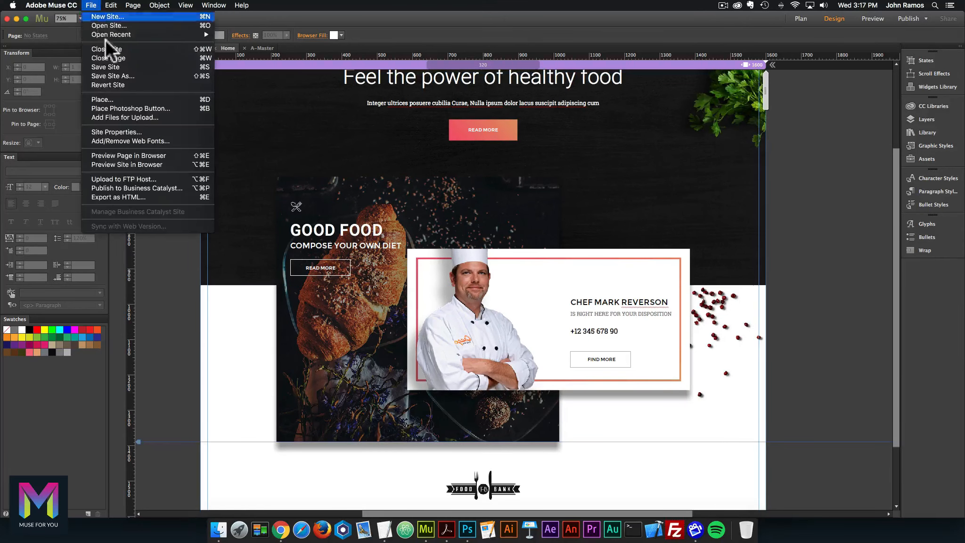
left_click(129, 152)
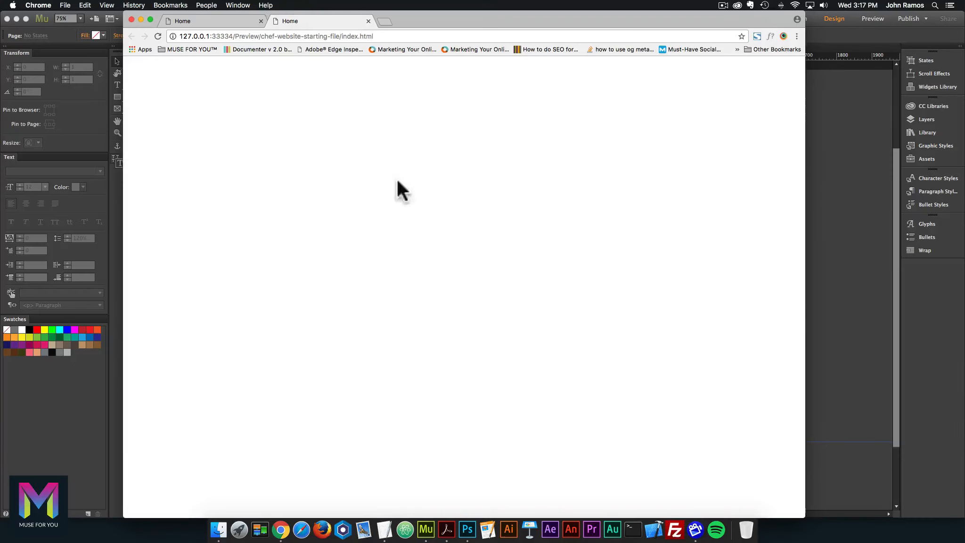
scroll(694, 414, "down", 3)
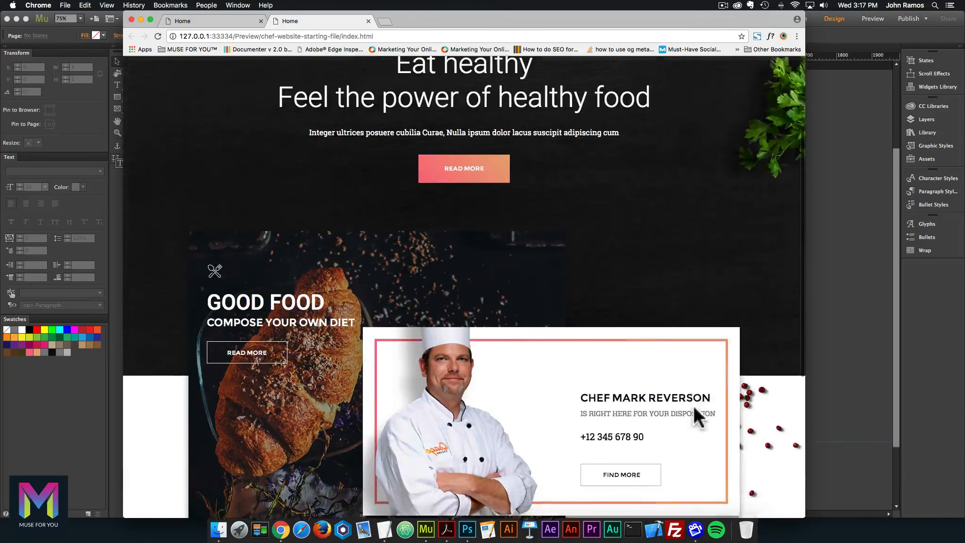
scroll(693, 406, "up", 3)
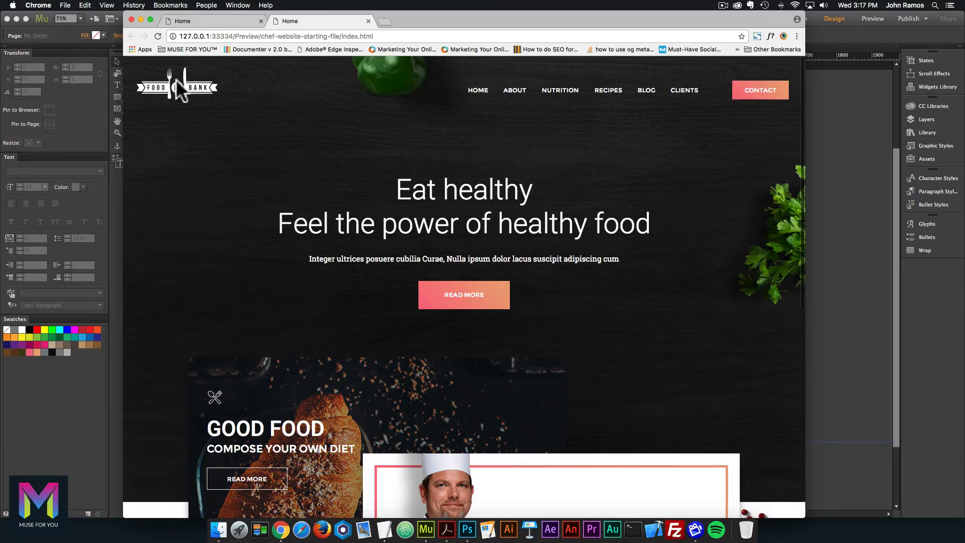
scroll(608, 156, "down", 2)
scroll(608, 157, "down", 6)
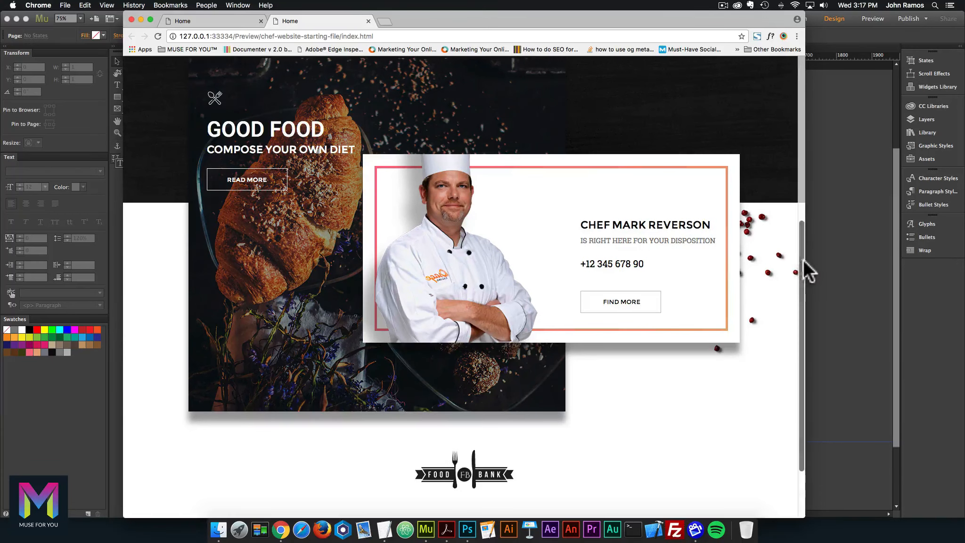
- Check how the peppers sit in a wider browser window and in full screen, and leave full screen
left_click_drag(805, 261, 943, 258)
left_click_drag(871, 255, 957, 263)
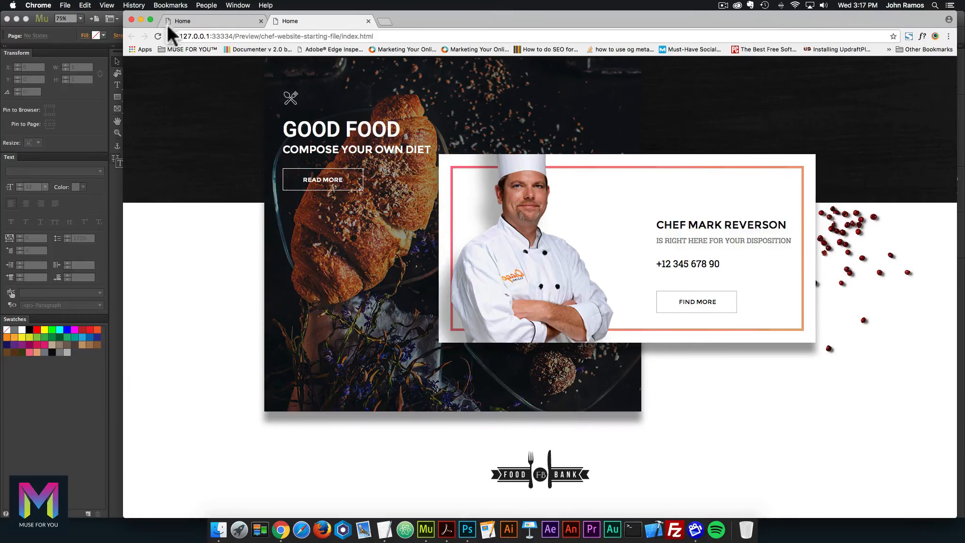
left_click(151, 19)
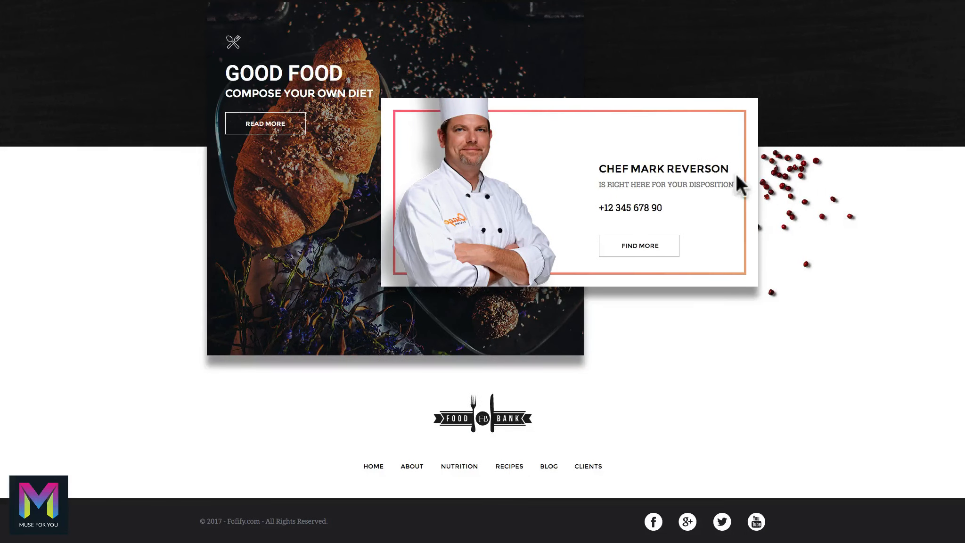
left_click(112, 5)
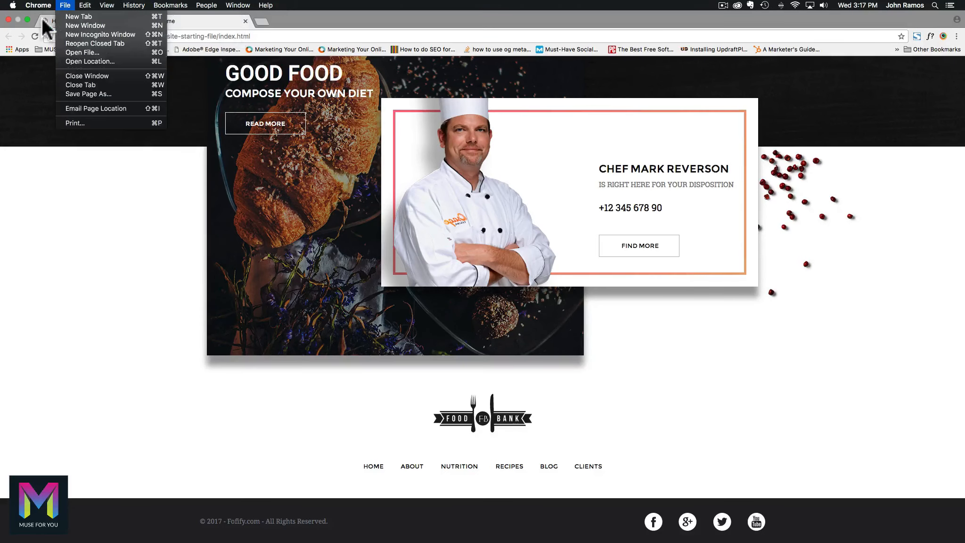
left_click(27, 14)
left_click(26, 19)
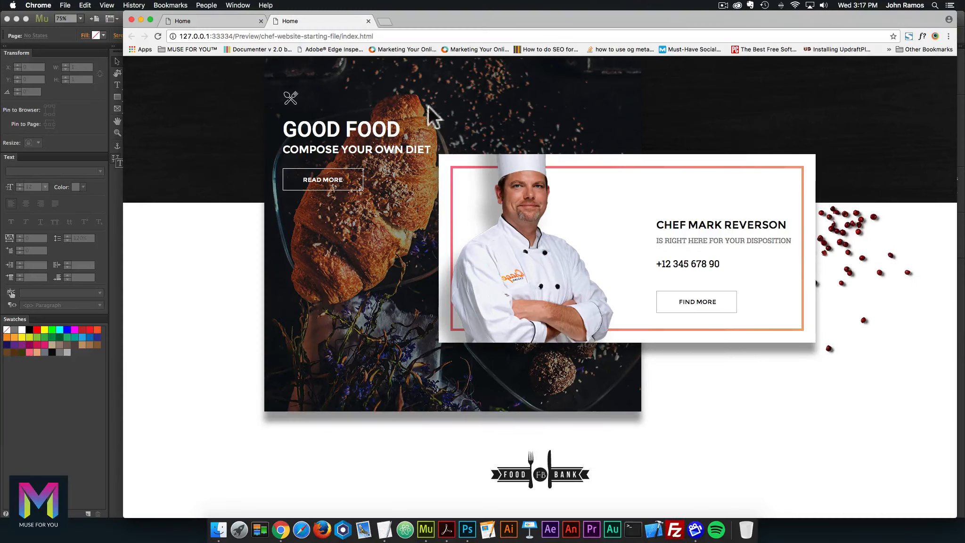
- Switch back to Adobe Muse and let the Home page layout extend beyond the 1600 maximum breakpoint width
left_click(115, 196)
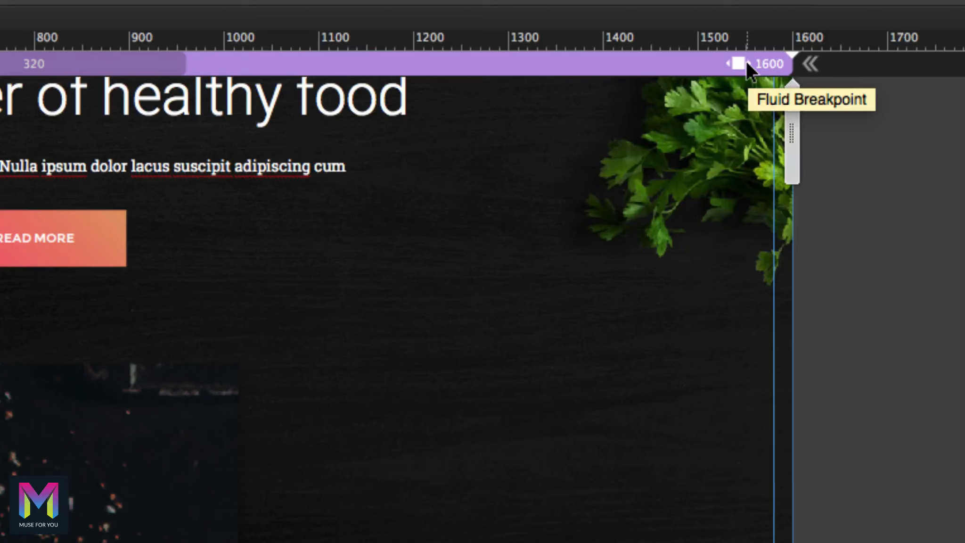
left_click(811, 64)
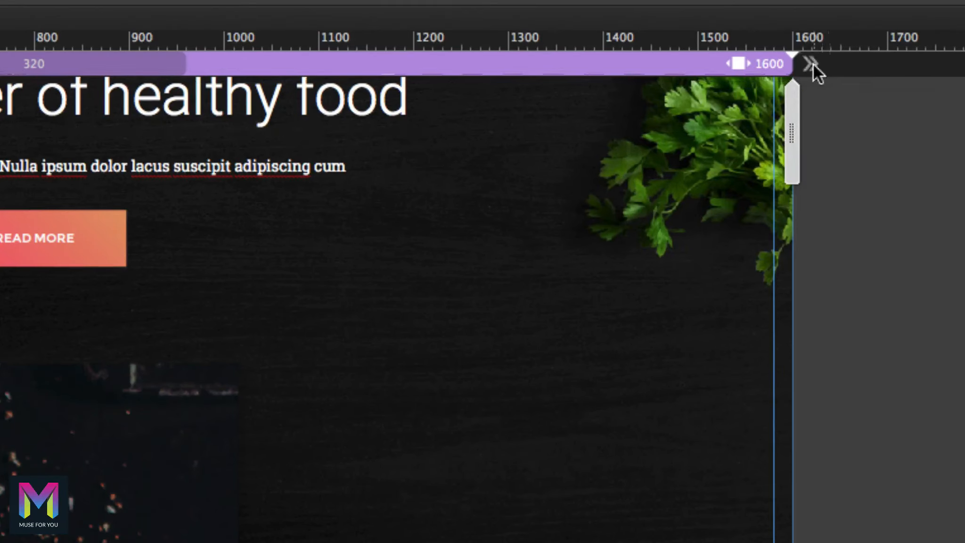
left_click(814, 65)
left_click(809, 64)
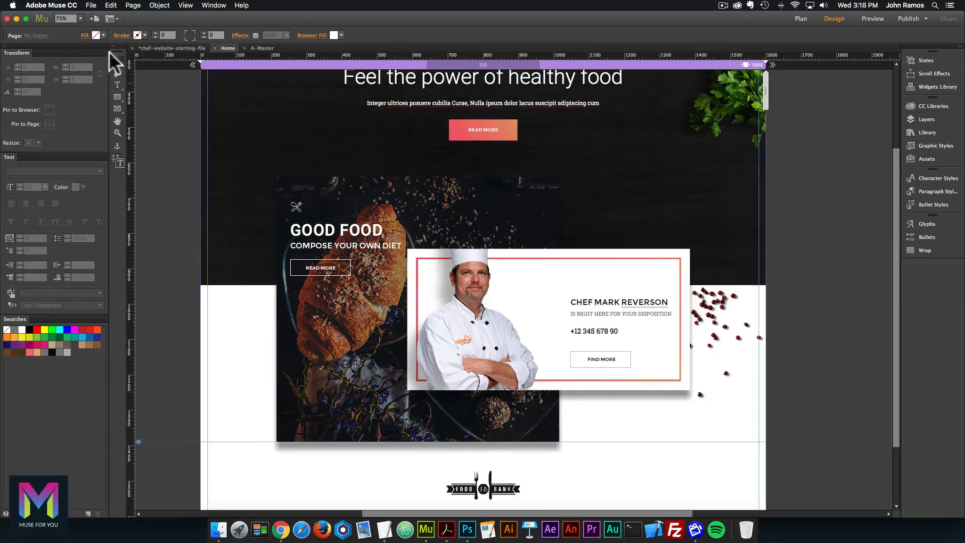
- Preview the Home page in Chrome again and view it in full screen
left_click(90, 6)
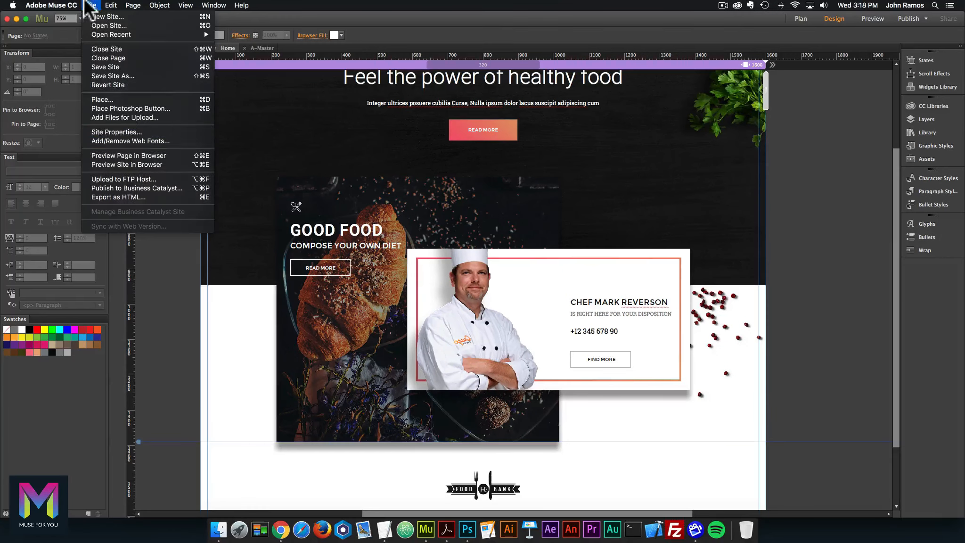
left_click(134, 157)
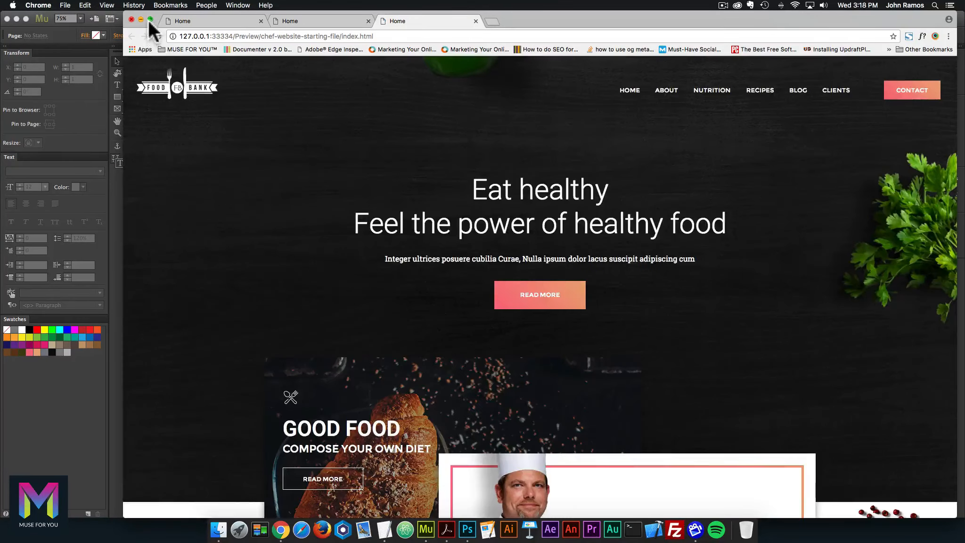
left_click(150, 18)
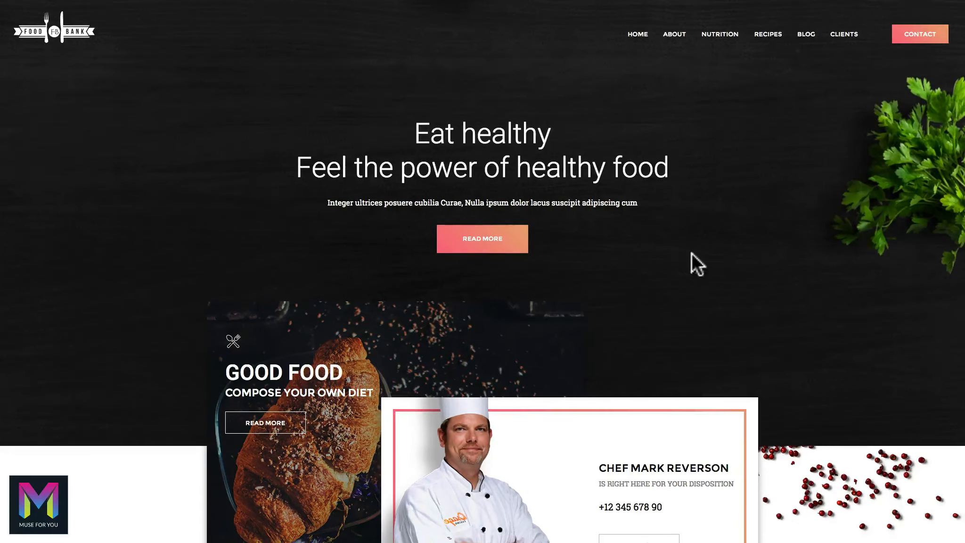
- Leave the full-screen preview, switch back to Adobe Muse and restrict the Home page layout to the 1600 maximum breakpoint width
scroll(691, 253, "down", 5)
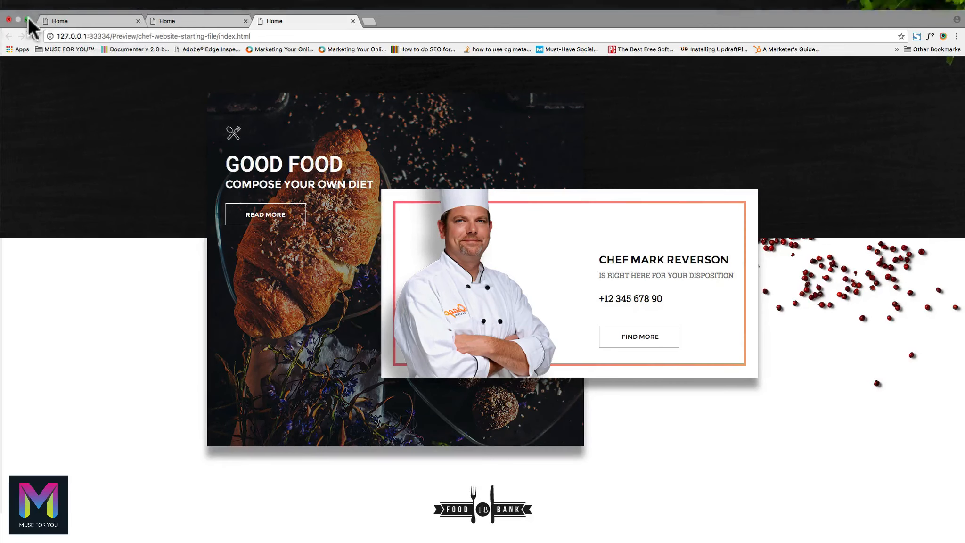
left_click(26, 20)
left_click(70, 33)
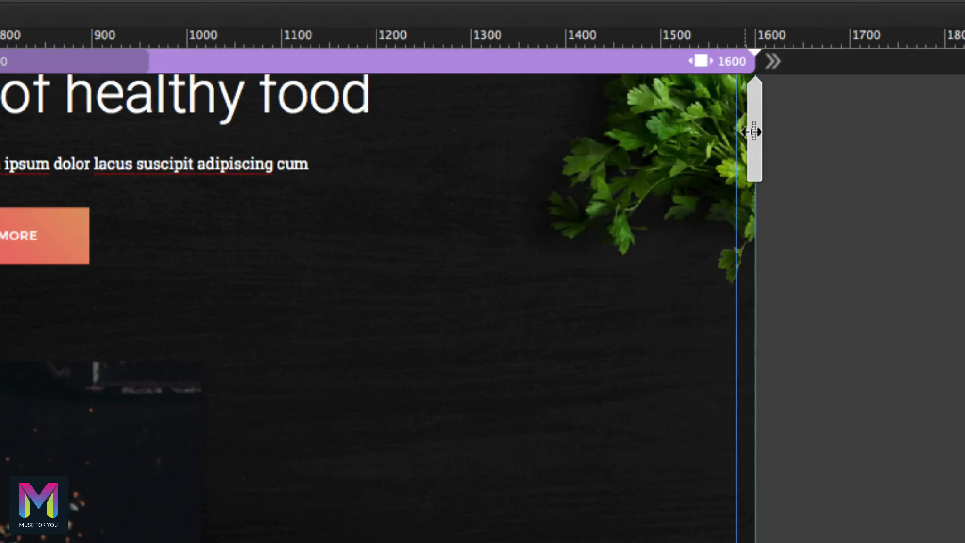
left_click(773, 61)
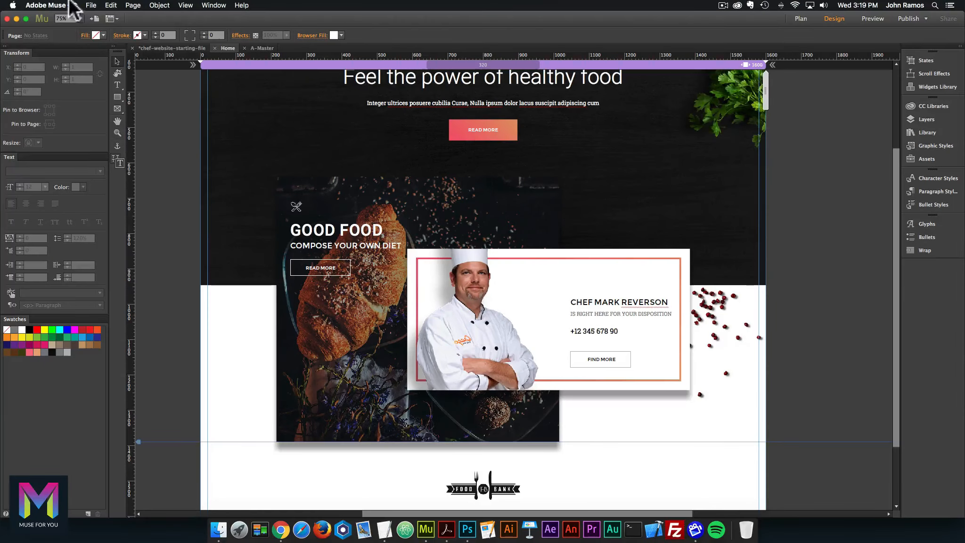
- Preview the Home page in Chrome, check the peppers beside the chef card in full screen, and leave full screen
left_click(91, 5)
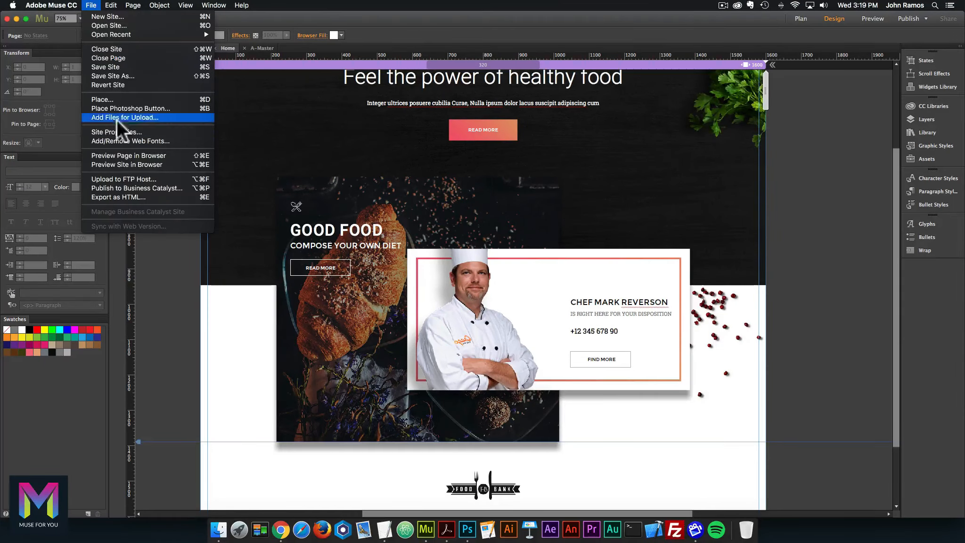
left_click(124, 155)
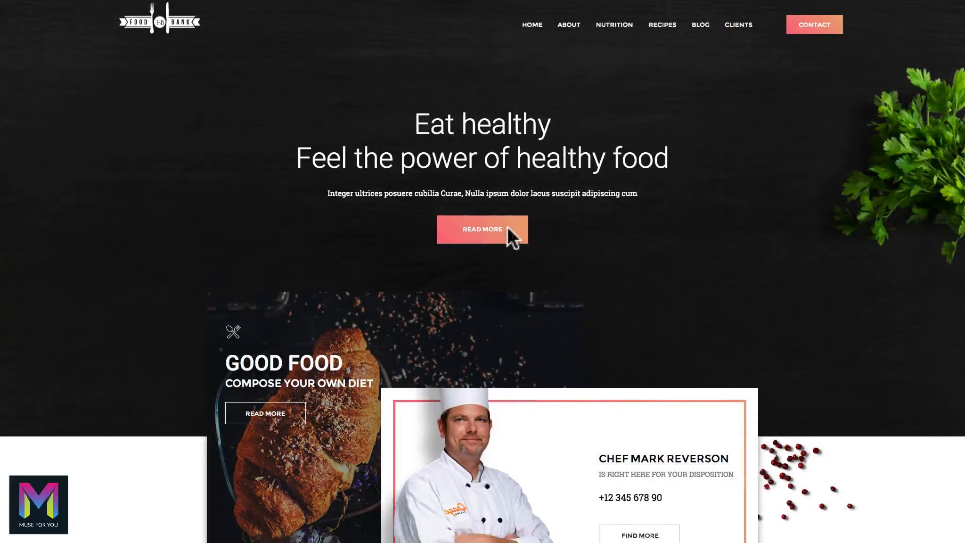
scroll(613, 264, "down", 5)
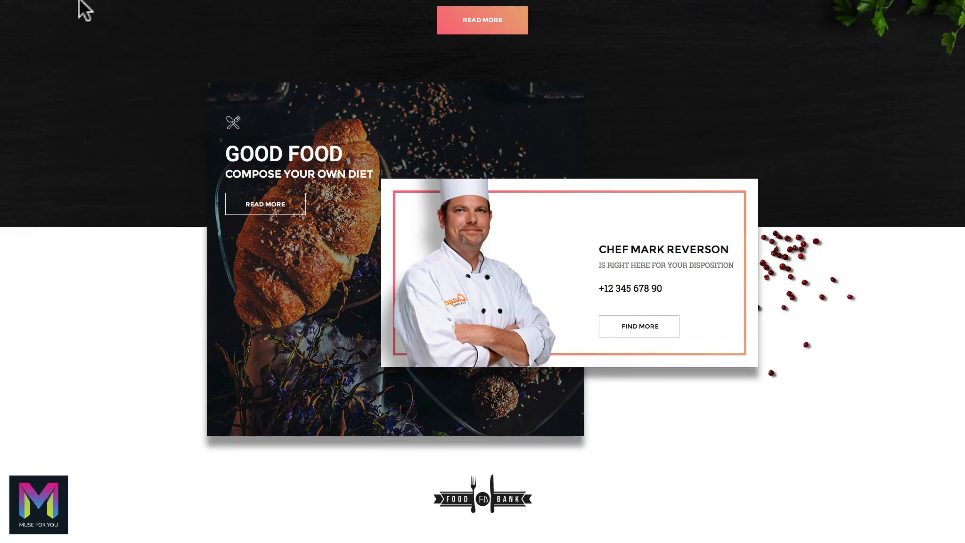
mouse_move(47, 3)
left_click(26, 18)
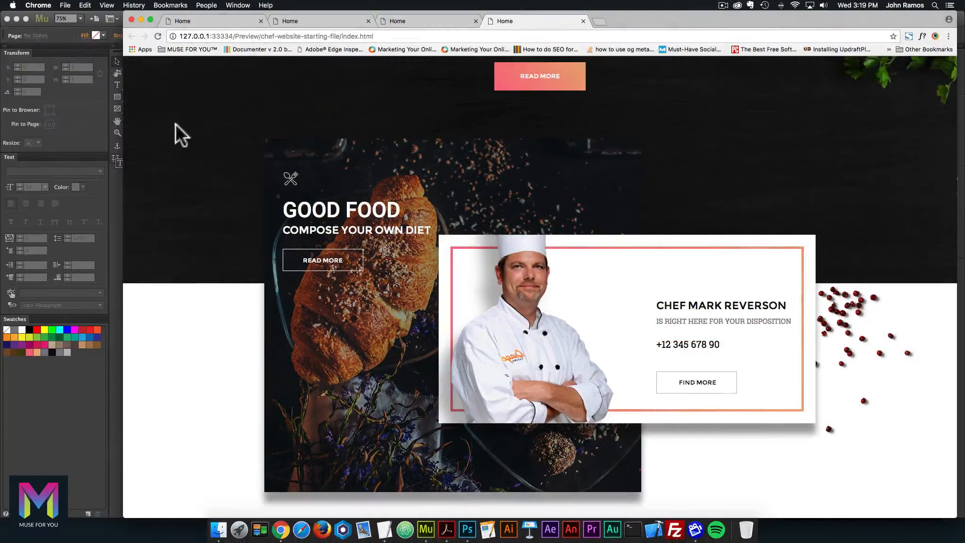
- Switch back to Adobe Muse, let the Home page layout extend beyond the 1600 maximum breakpoint width again, and preview it in Chrome
left_click(111, 178)
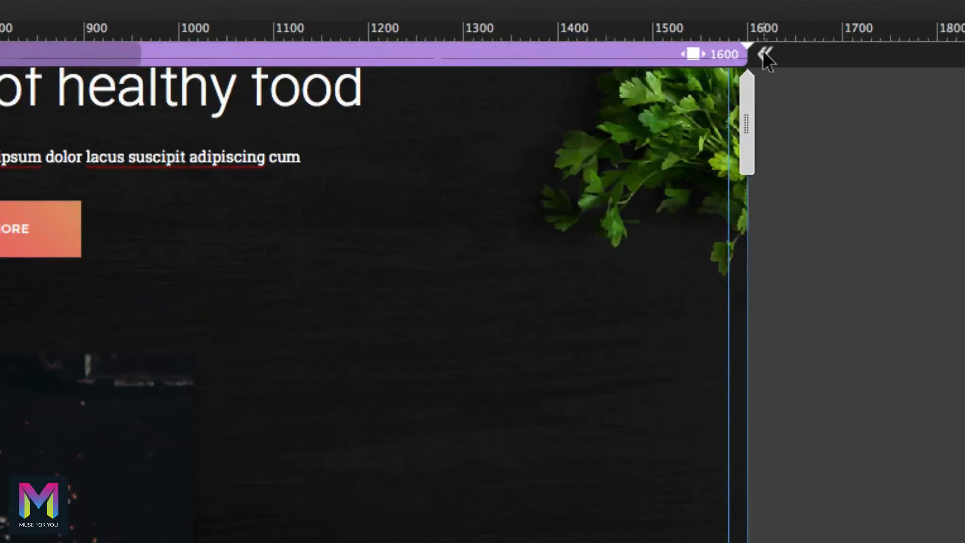
left_click(765, 56)
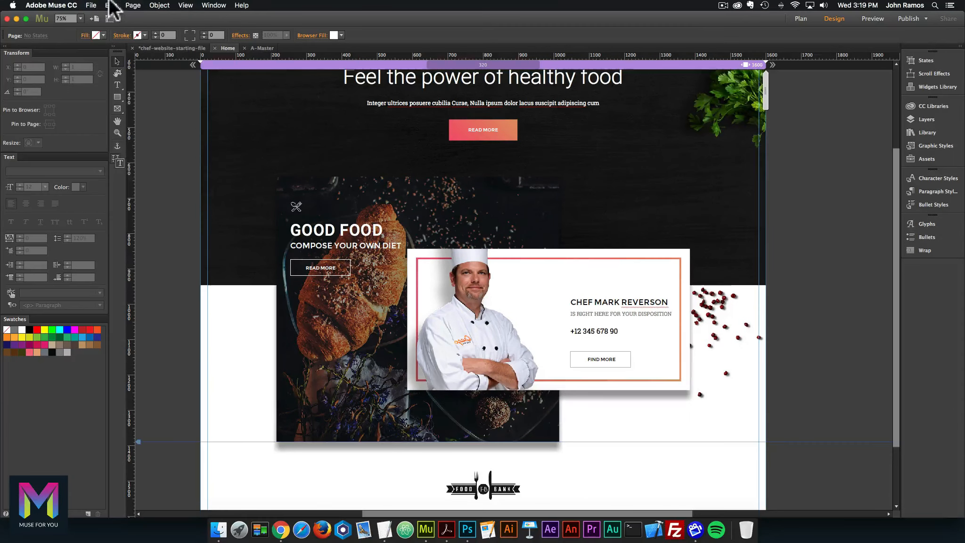
left_click(91, 5)
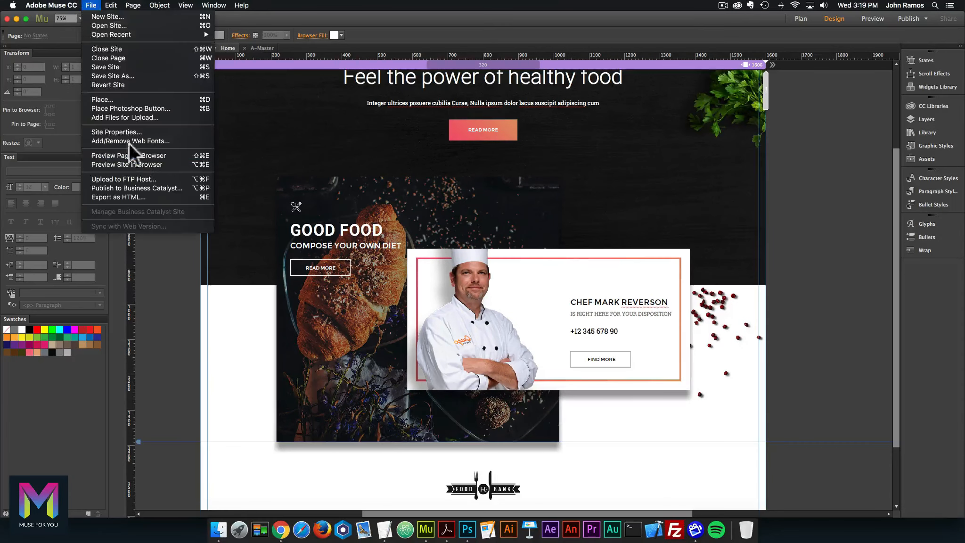
left_click(137, 157)
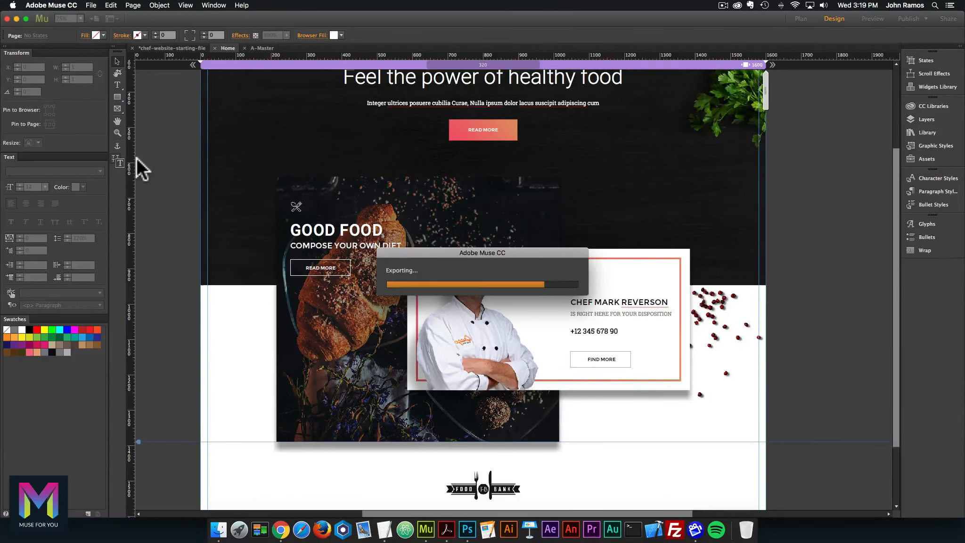
- Narrow and widen the browser window to check how the parsley, peppers and header follow the window's edges
scroll(659, 271, "down", 5)
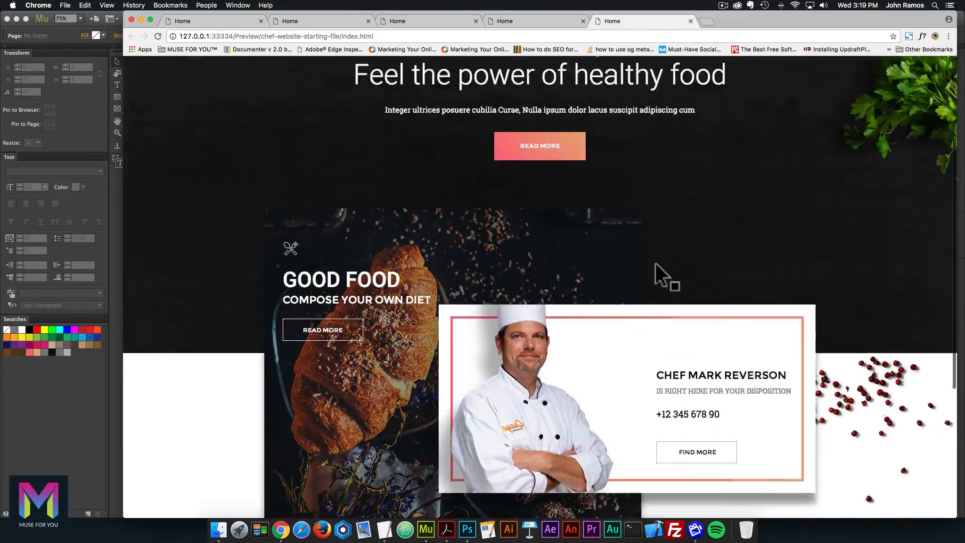
left_click_drag(735, 17, 707, 14)
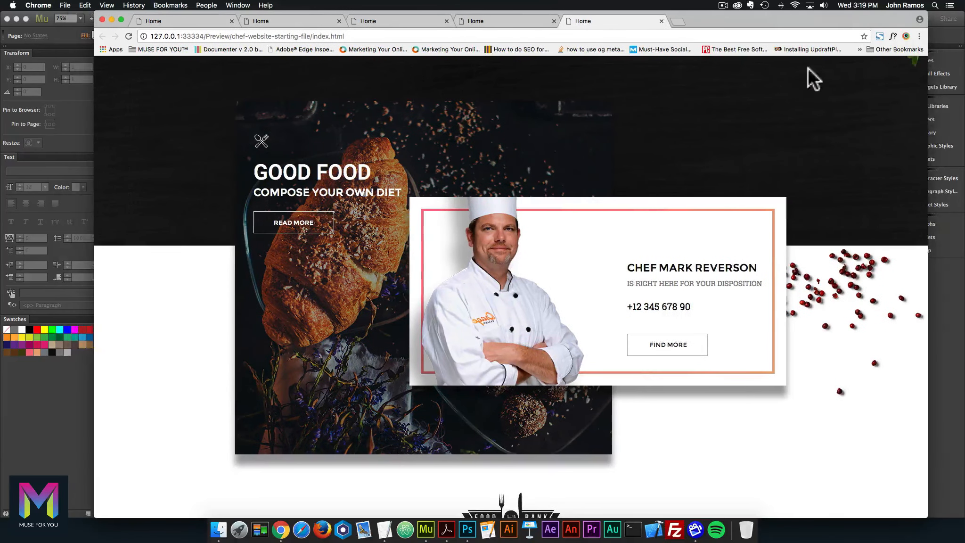
left_click_drag(928, 101, 857, 108)
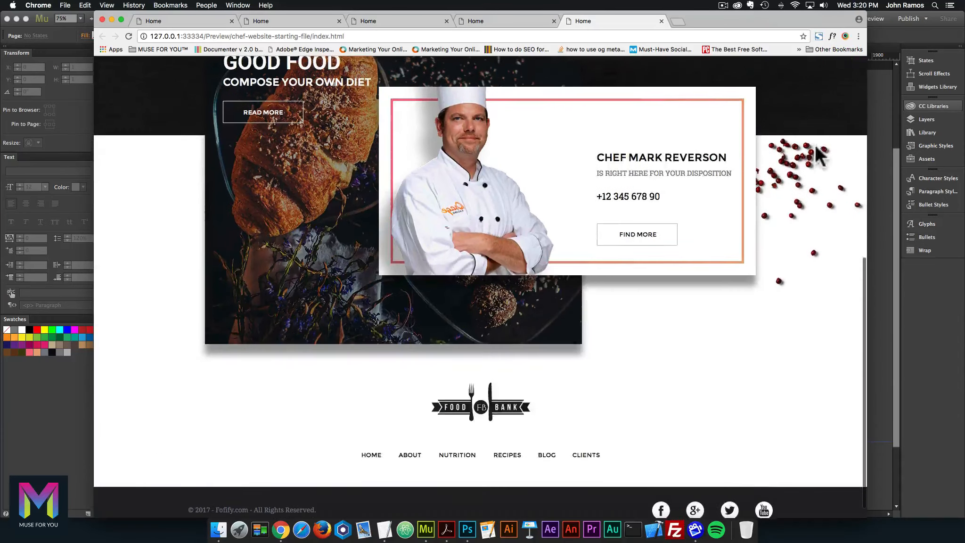
scroll(840, 146, "up", 10)
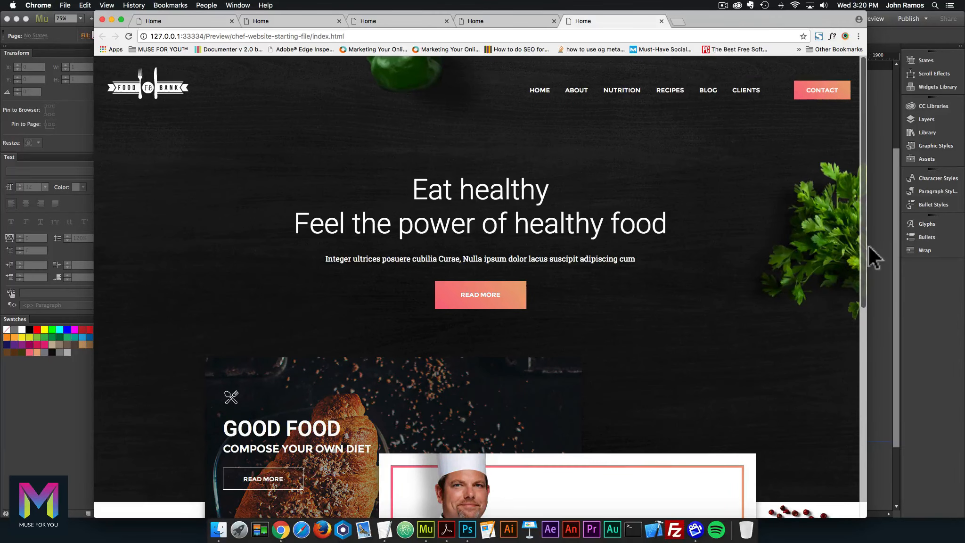
left_click_drag(866, 248, 940, 243)
scroll(852, 261, "down", 3)
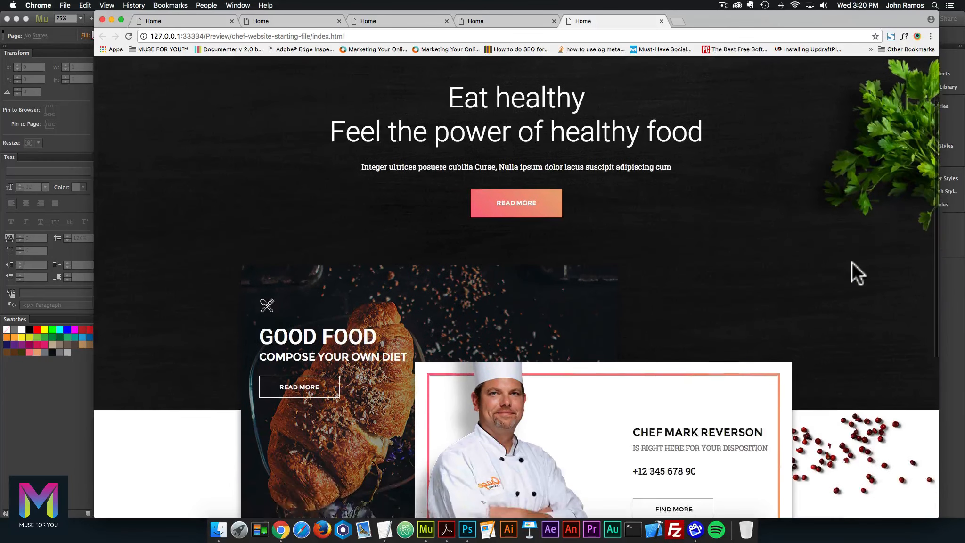
scroll(852, 261, "up", 3)
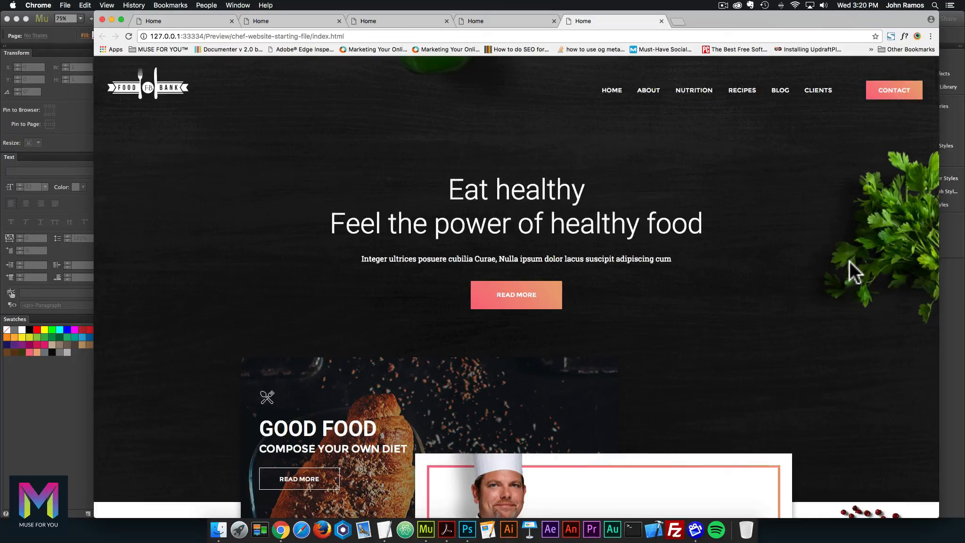